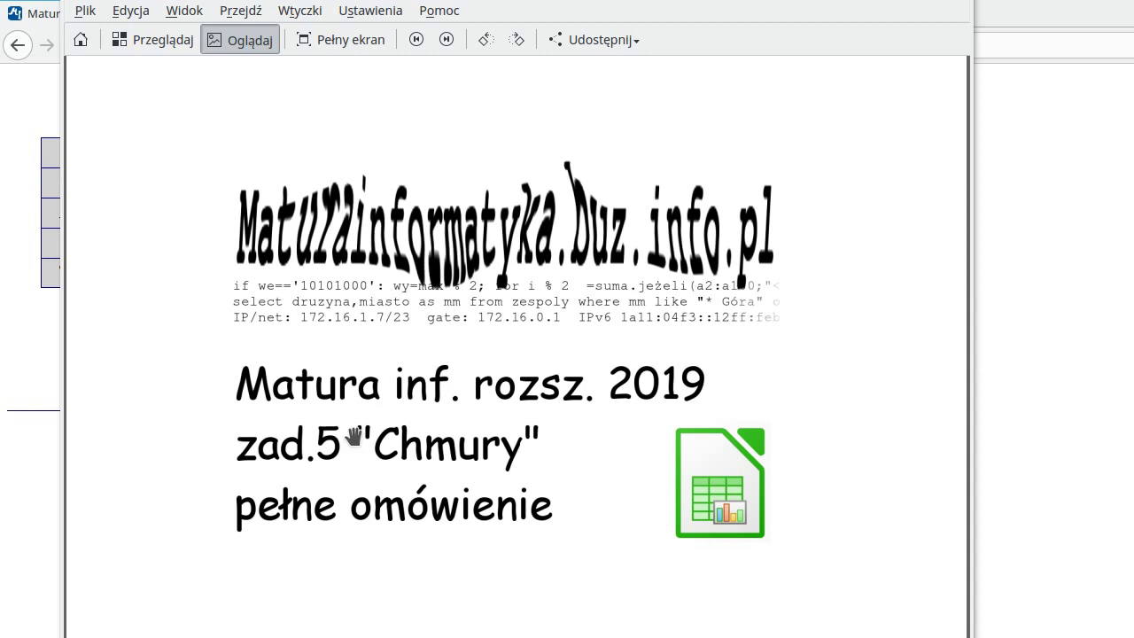
Step: Close the Gwenview title image to reveal the Matura informatyka 2019 page in Firefox
left_click(42, 367)
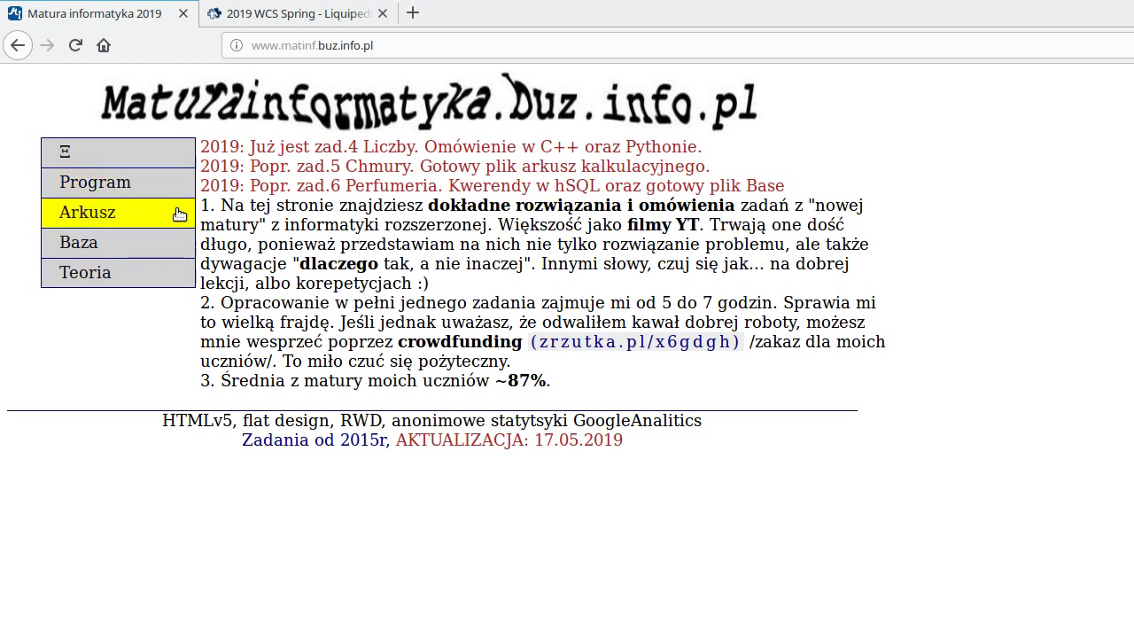
Step: Go to the Arkusz spreadsheet-tasks section of the Matura site
left_click(180, 213)
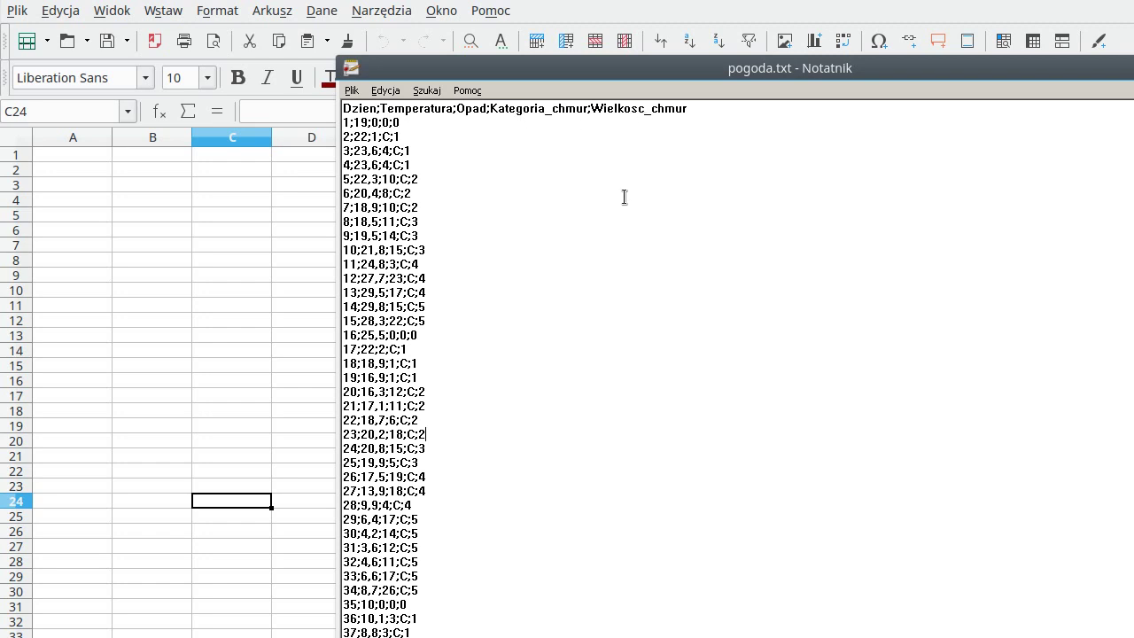
Step: Select all pogoda.txt data in Notatnik and return to the empty Calc sheet at A1
key("ctrl+a")
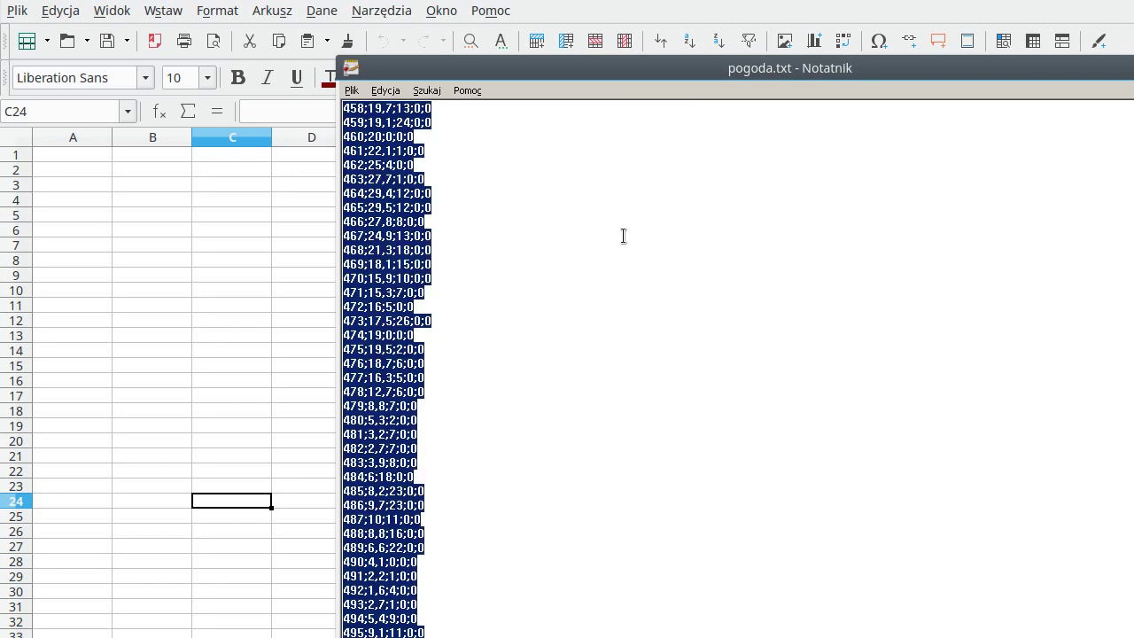
left_click(68, 157)
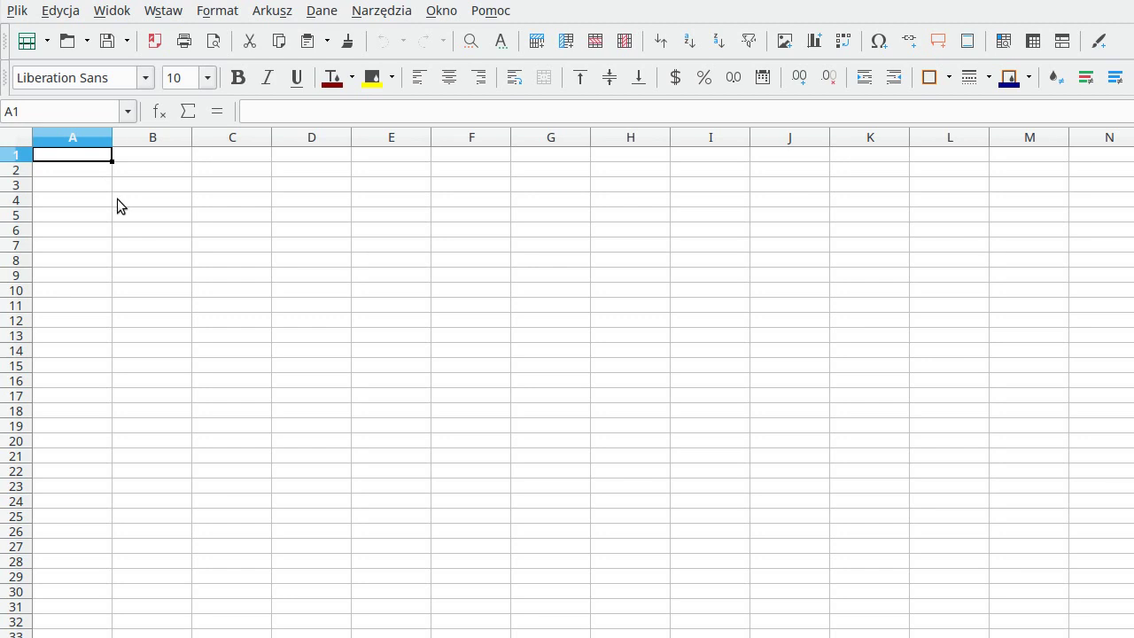
Step: Paste the weather data into columns A–E split at semicolons, then open the Chmury task text
key("ctrl+v")
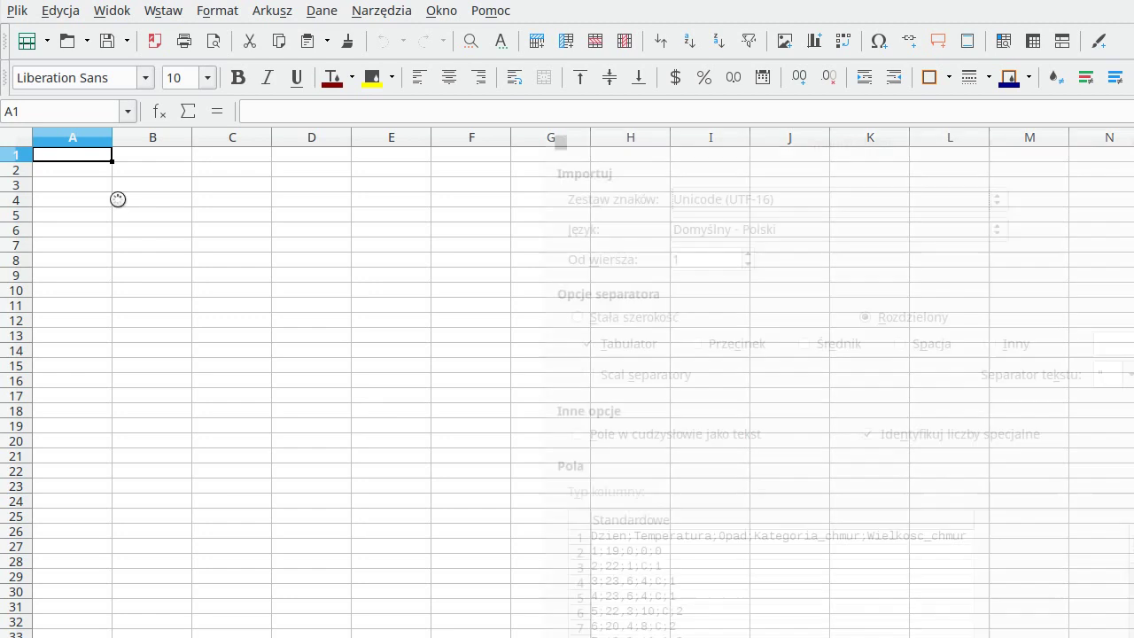
left_click_drag(735, 76, 503, 30)
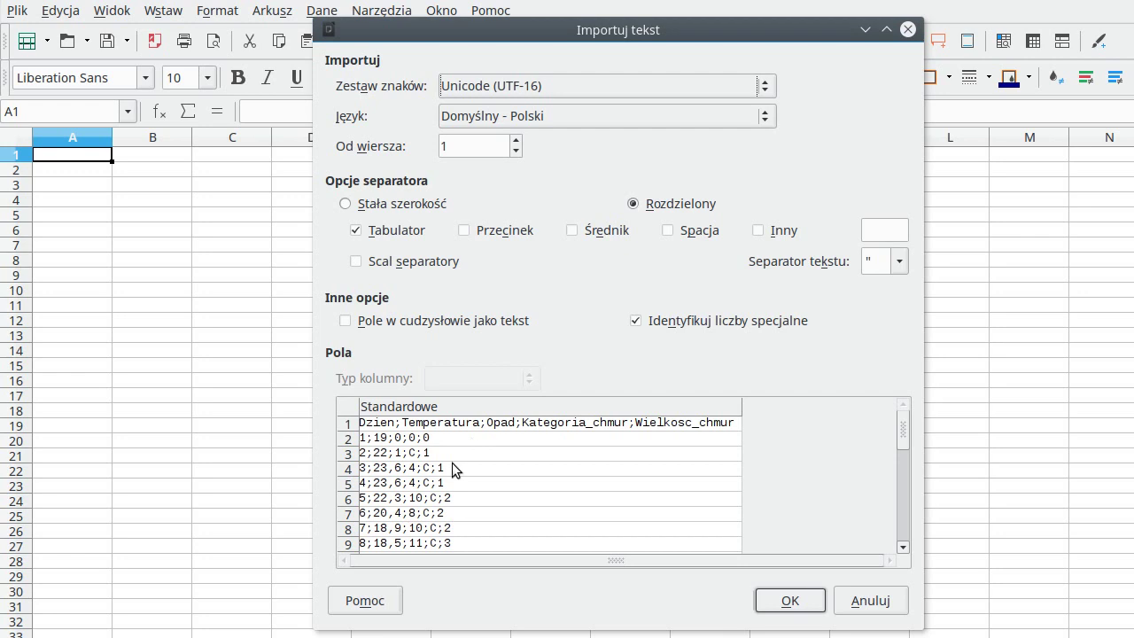
left_click(572, 231)
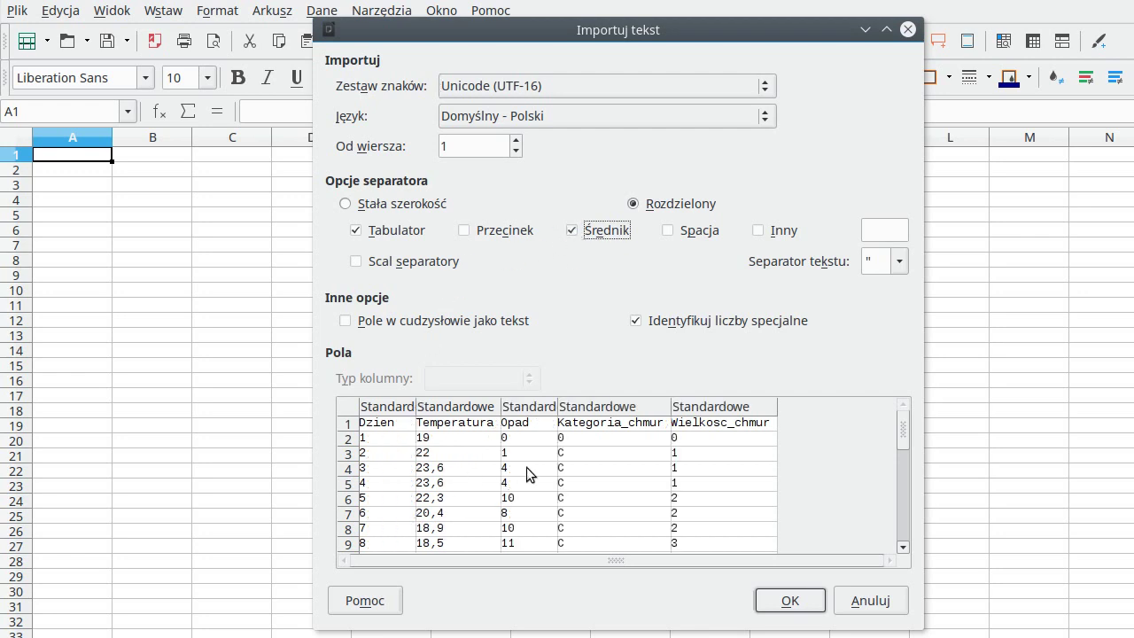
left_click(785, 601)
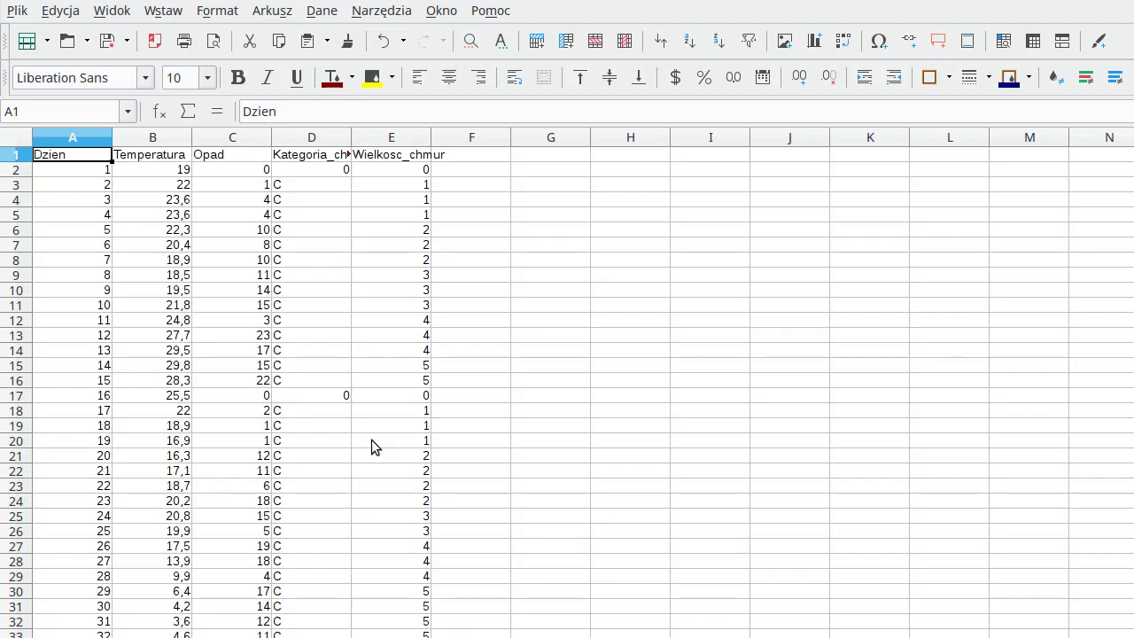
key("alt+Tab")
left_click(449, 230)
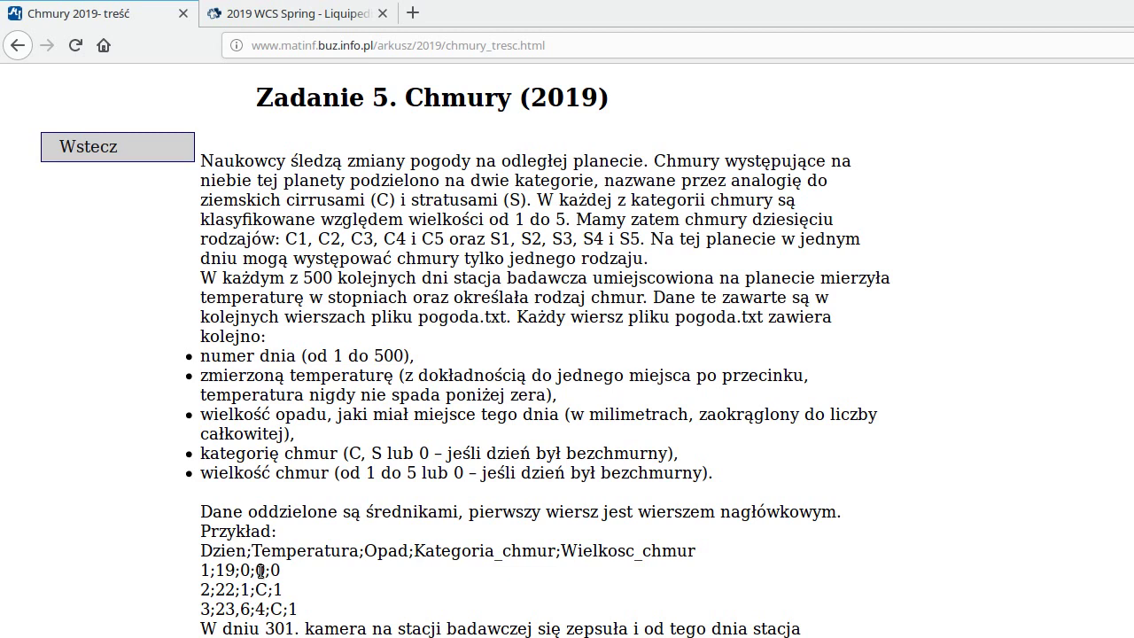
Step: Read the Chmury task description and scroll down to Zadanie 5.1 and 5.2
double_click(259, 570)
left_click(264, 588)
scroll(382, 558, "down", 2)
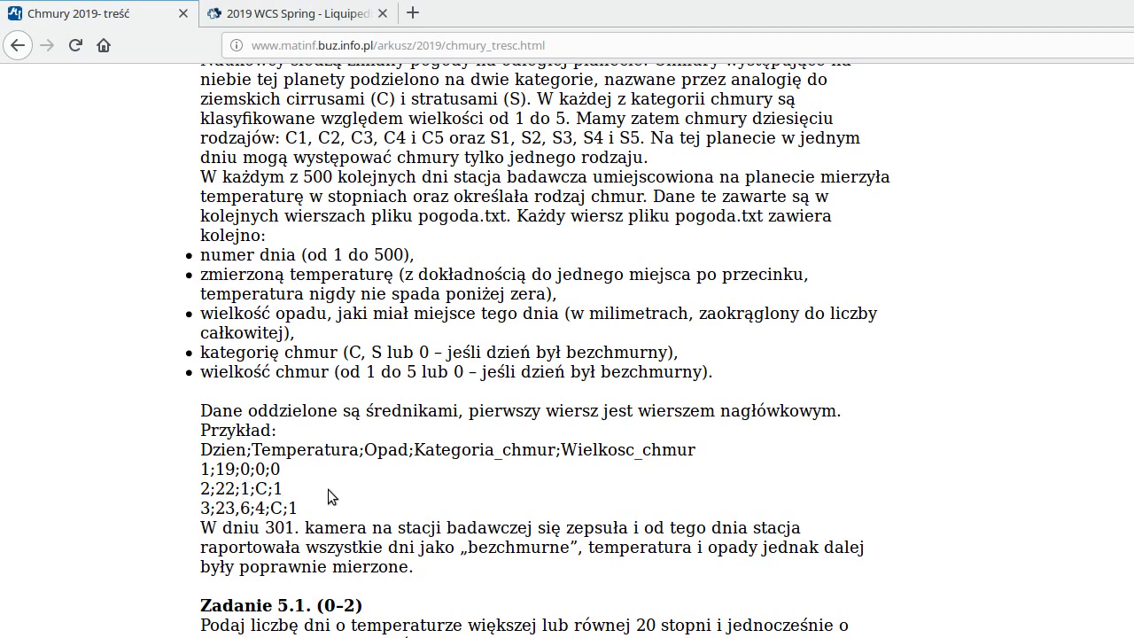
scroll(328, 489, "down", 3)
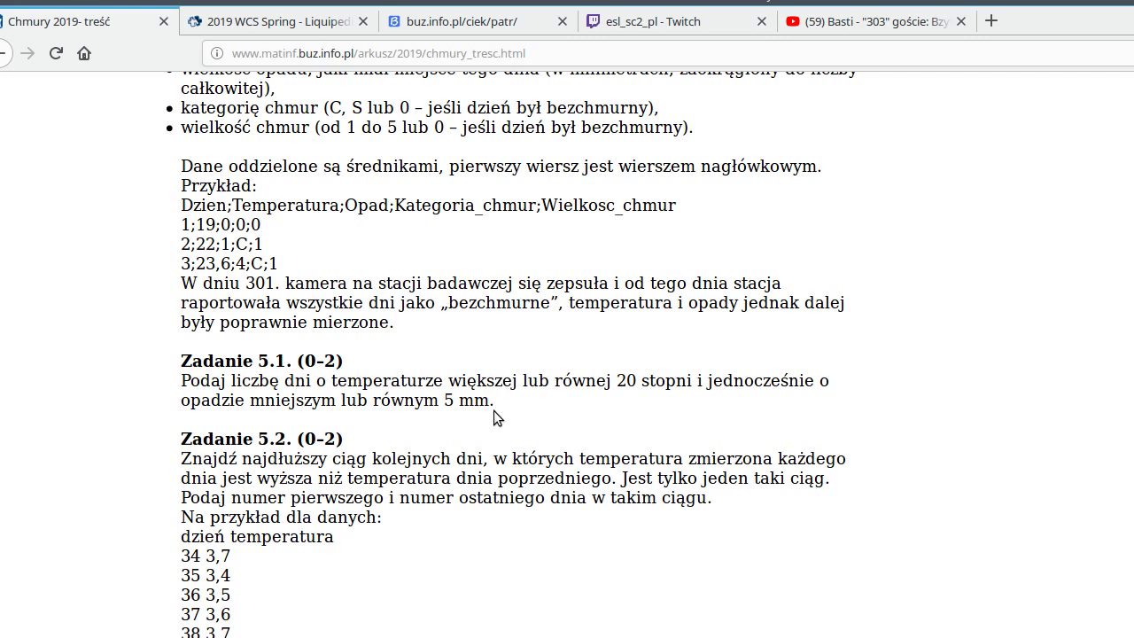
Step: Add a bold 'zad.1' header in cell F1
key("alt+Tab")
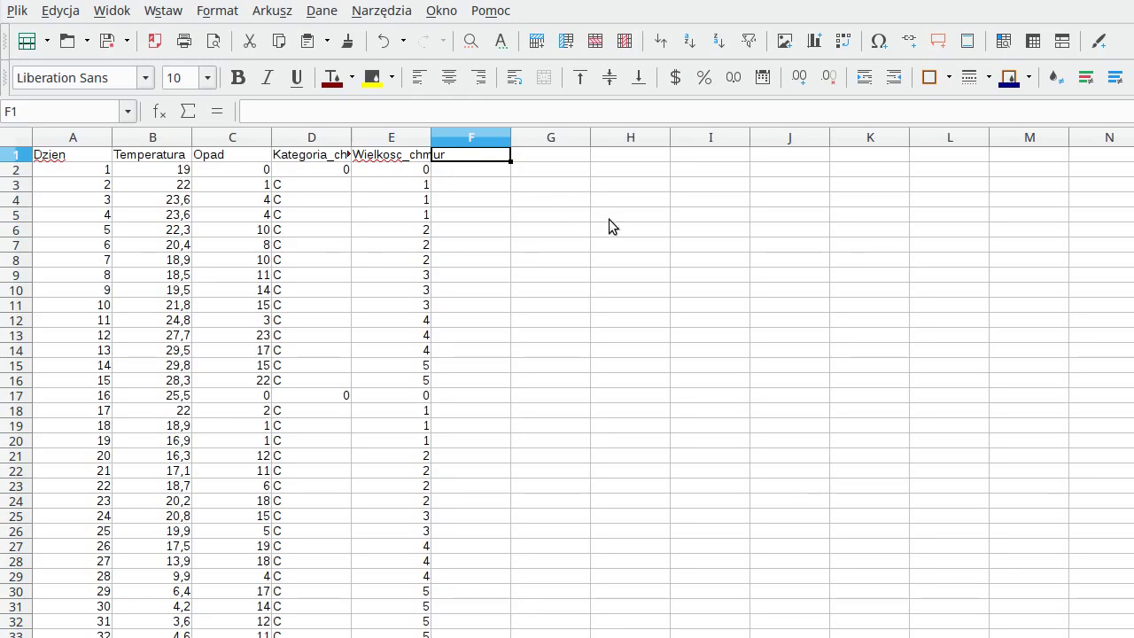
type("zad")
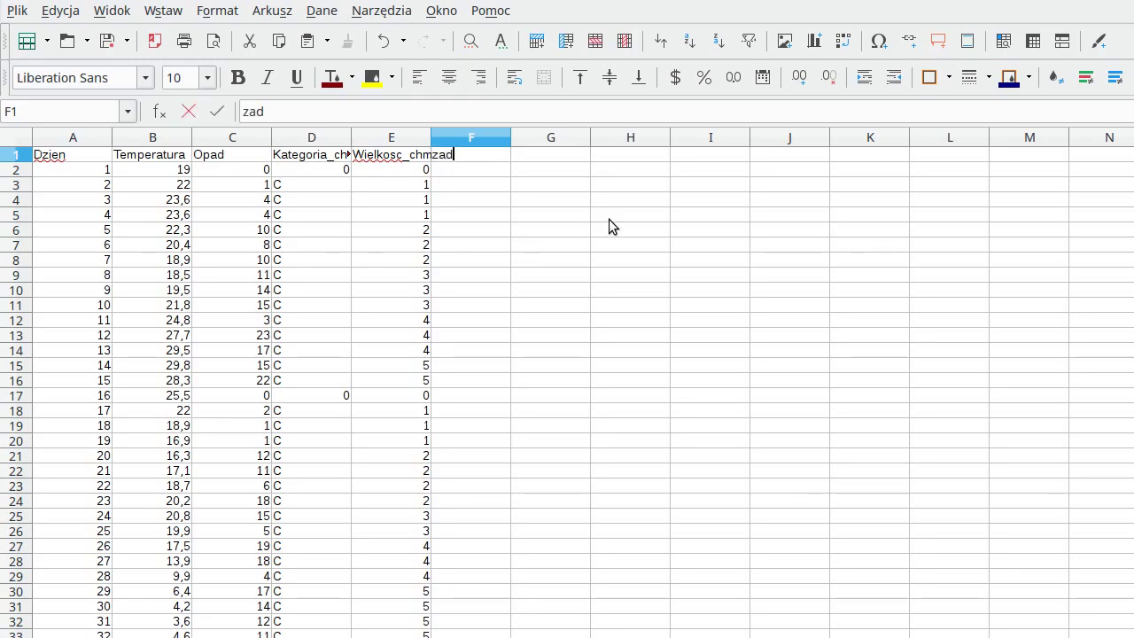
type(".1")
key("Return")
key("Up")
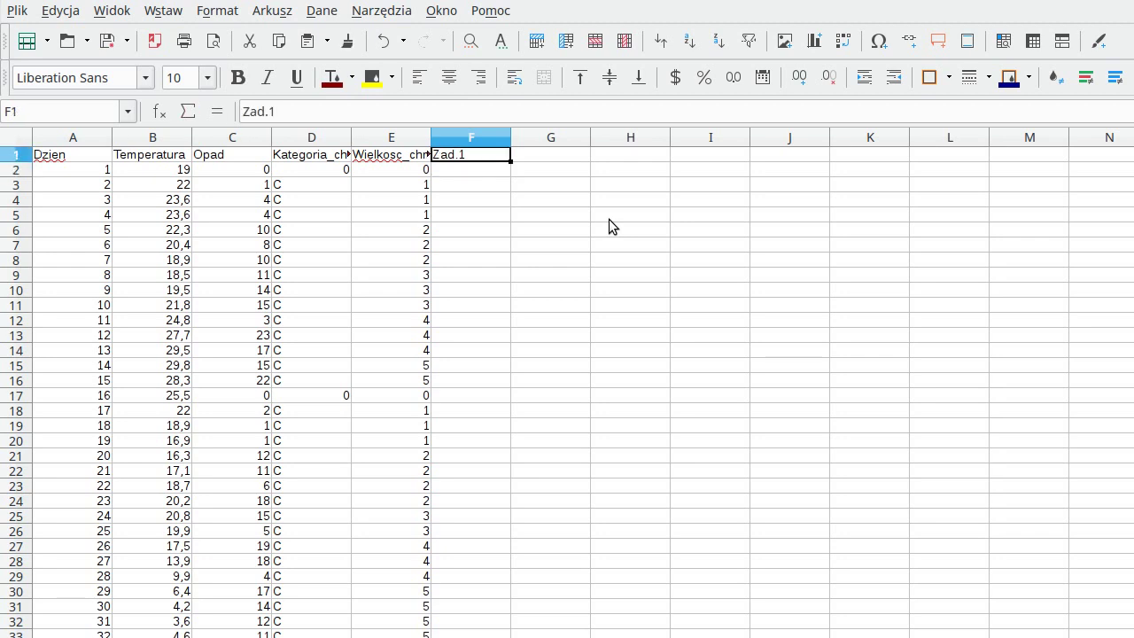
key("ctrl+b")
key("Down")
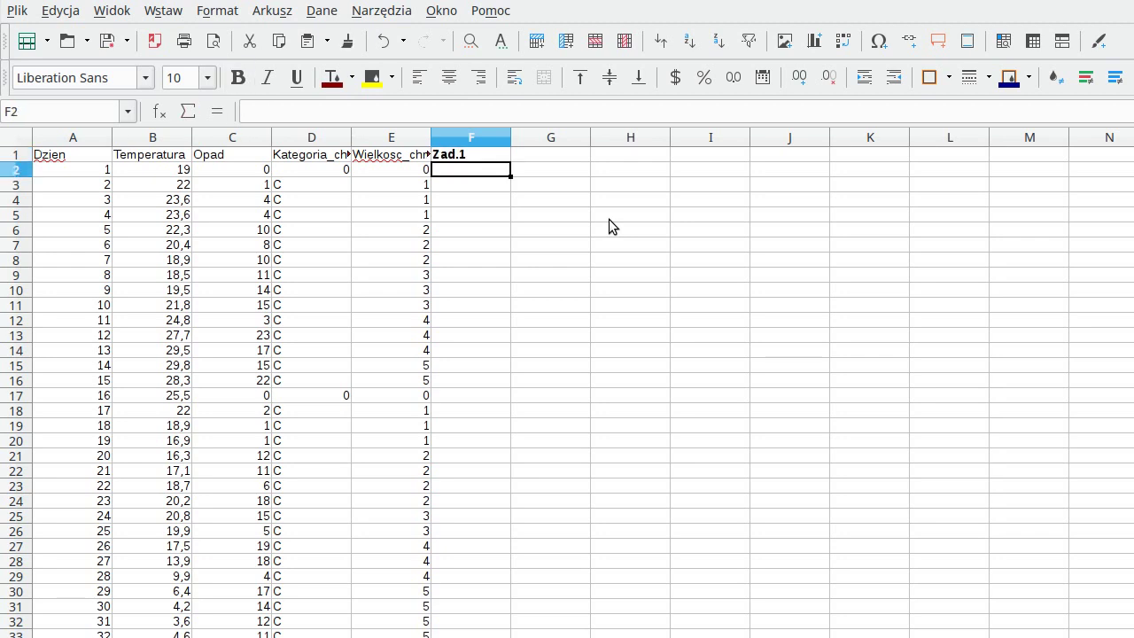
Step: Enter =JEŻELI(I(B2>=20;C2<=5);1;0) in F2 and fill it down column F
type("=je")
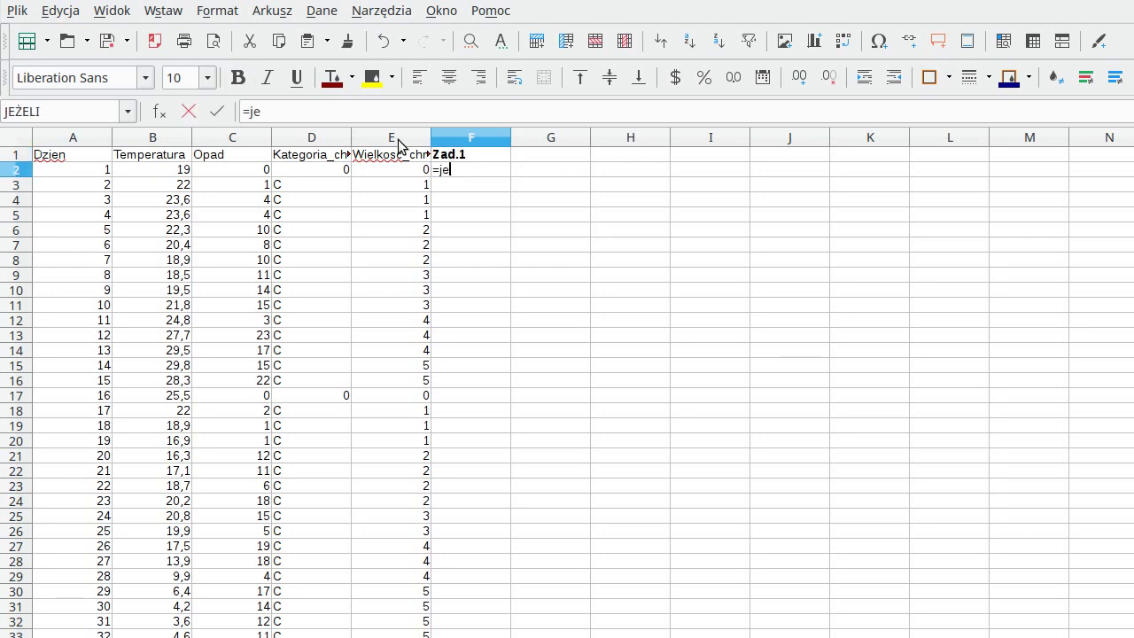
type("żeli(")
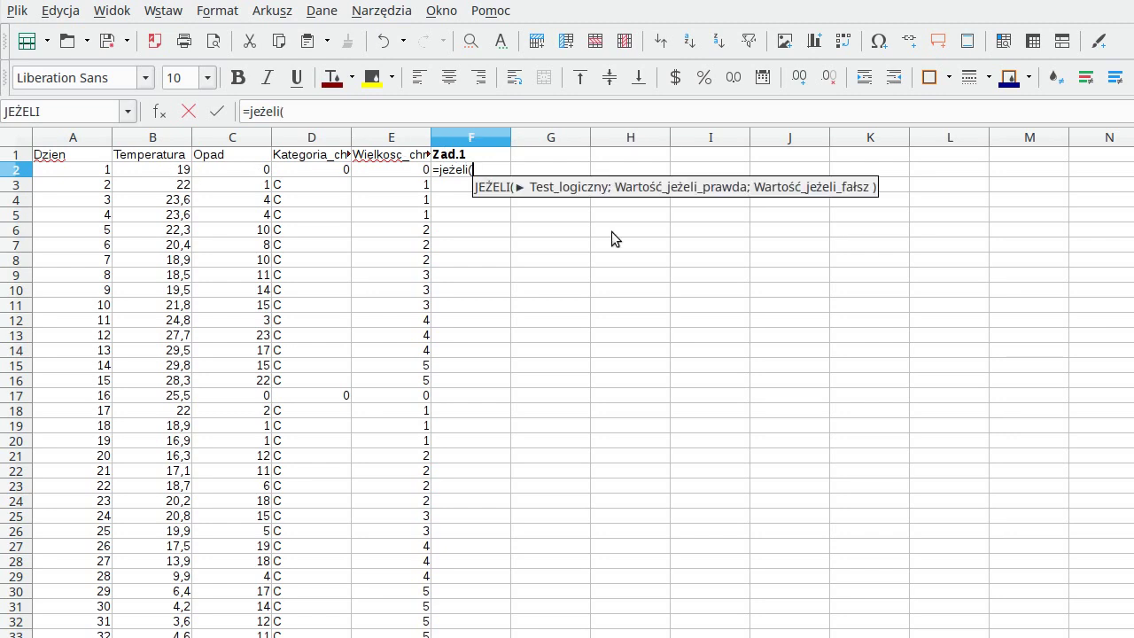
type("i(")
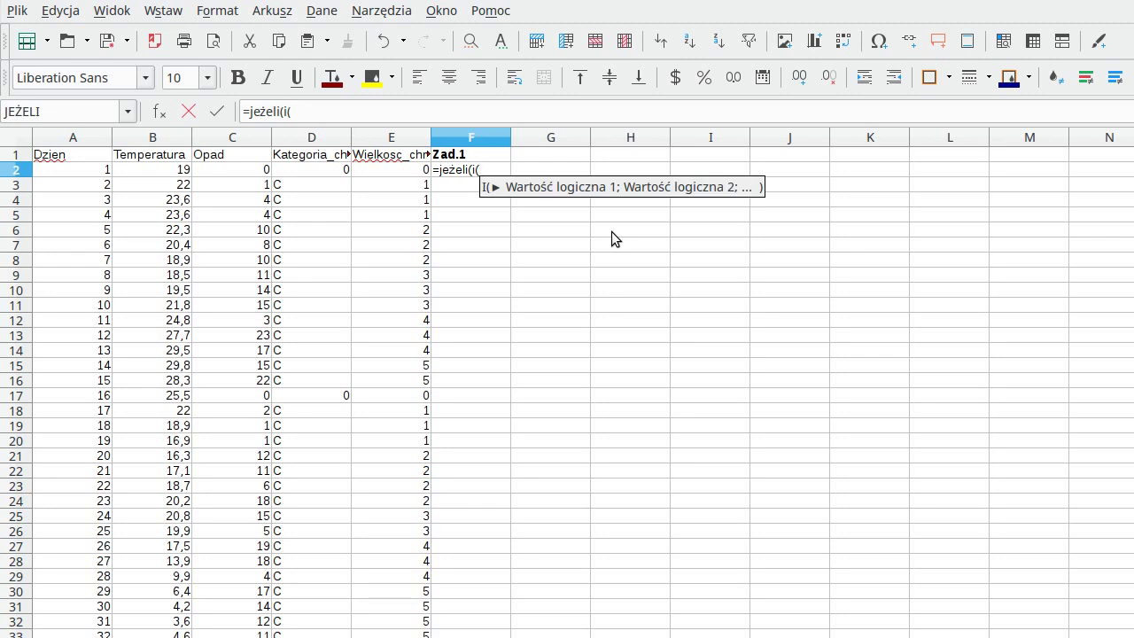
left_click(172, 170)
type(">=20")
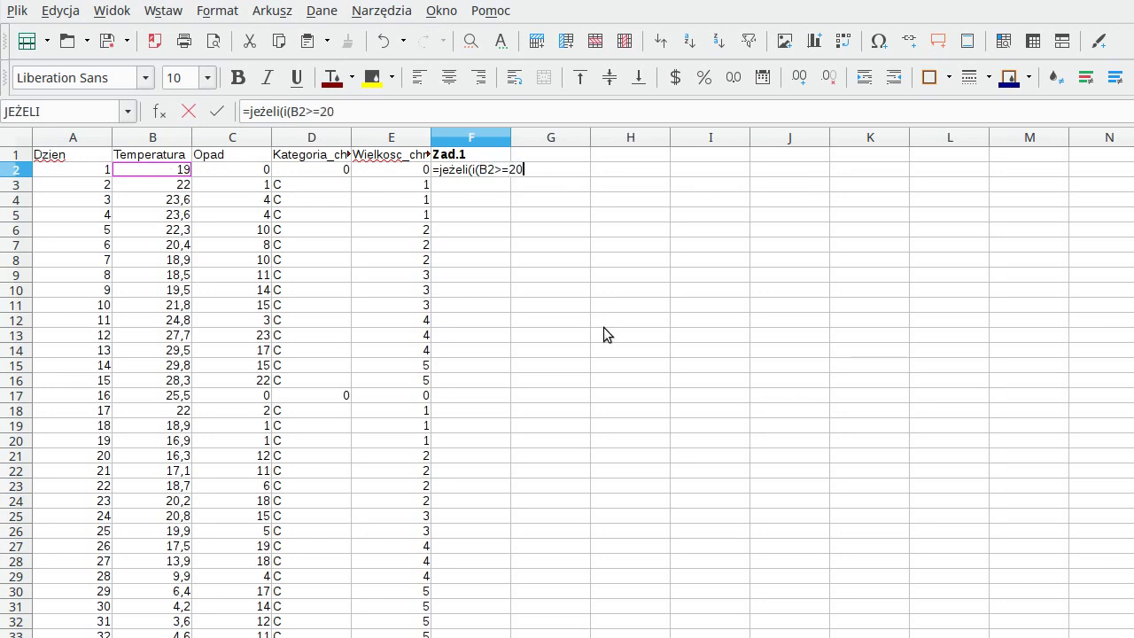
type(";")
left_click(221, 171)
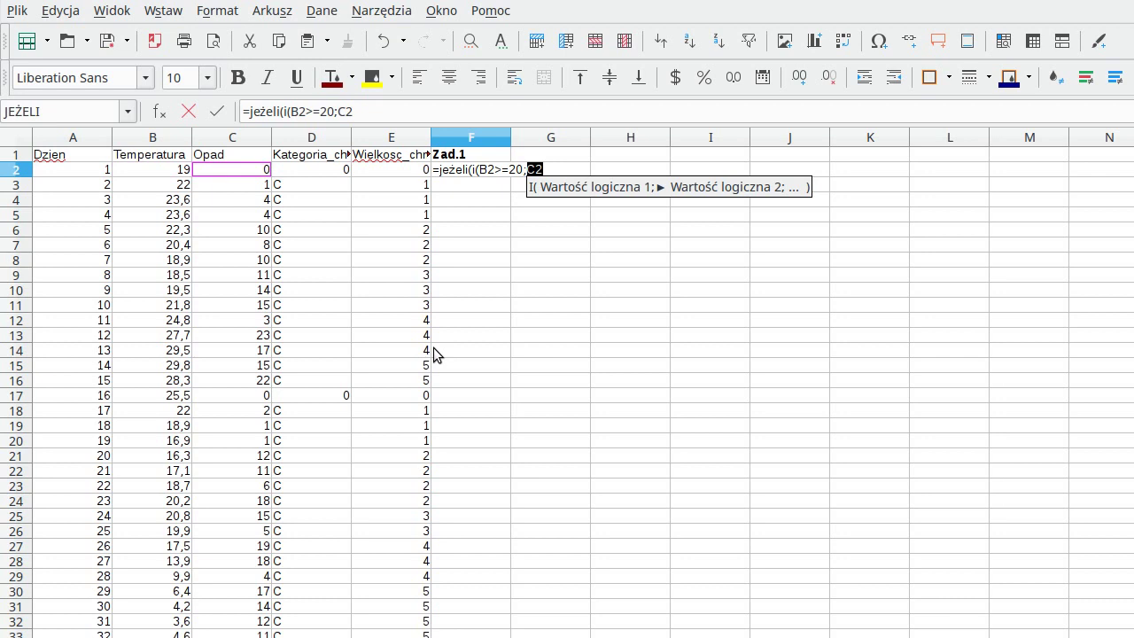
type("<=")
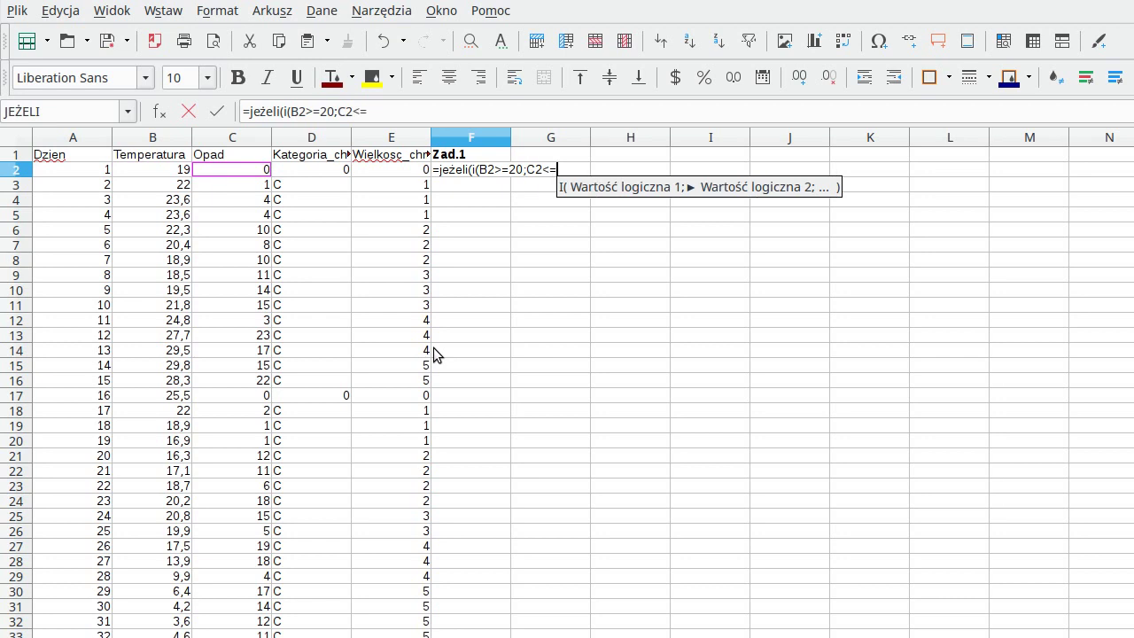
type("5")
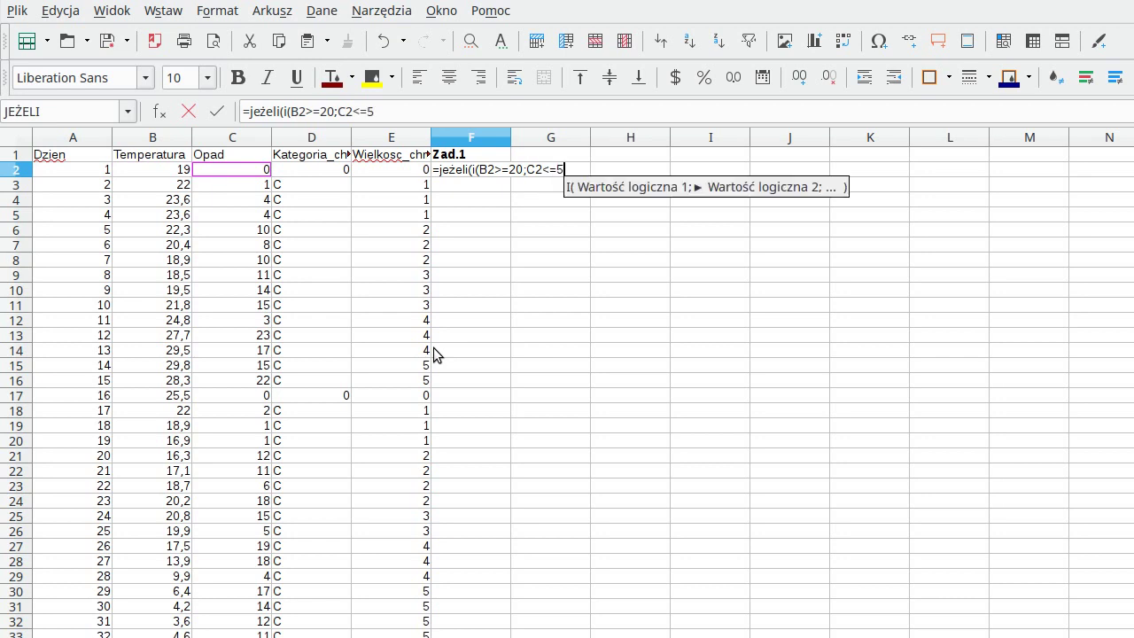
type(")")
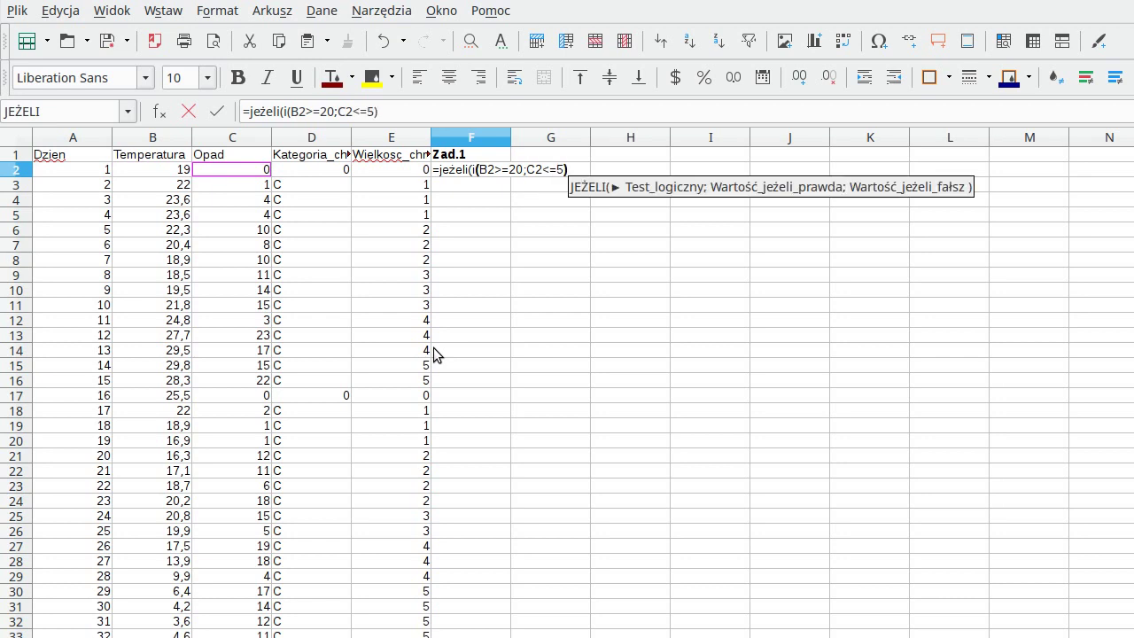
type(";1")
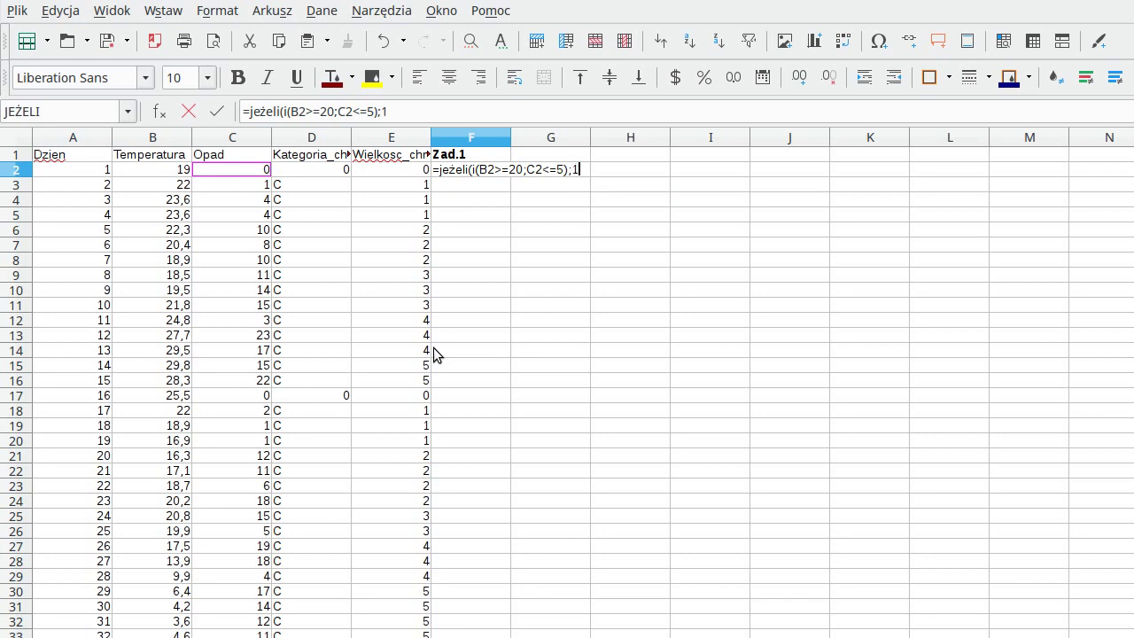
type(";0")
key("Return")
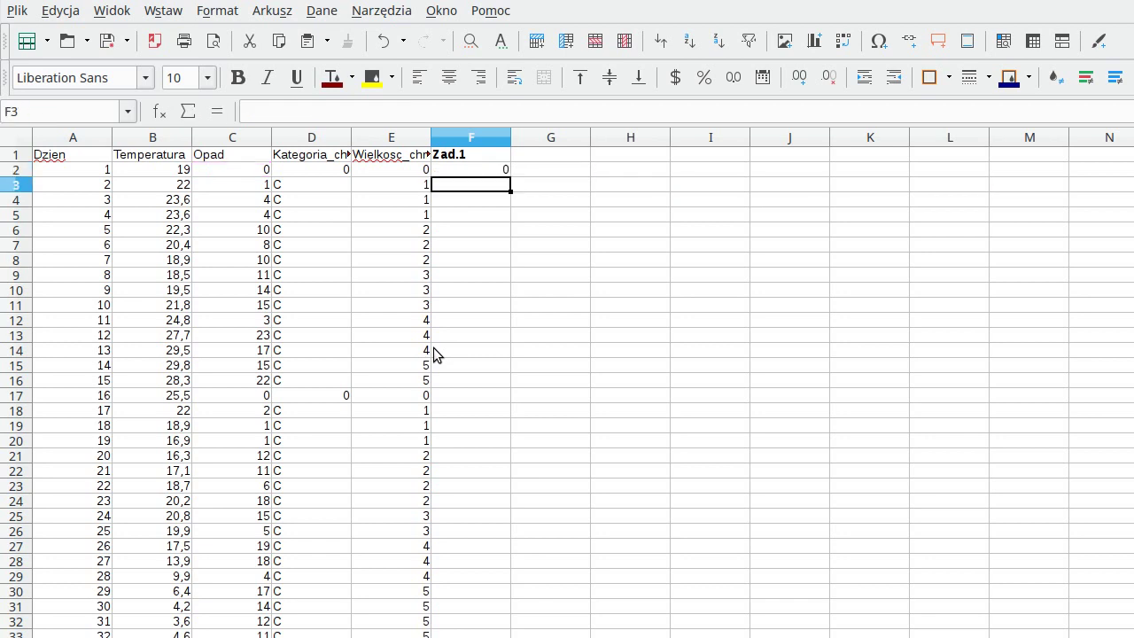
key("Up")
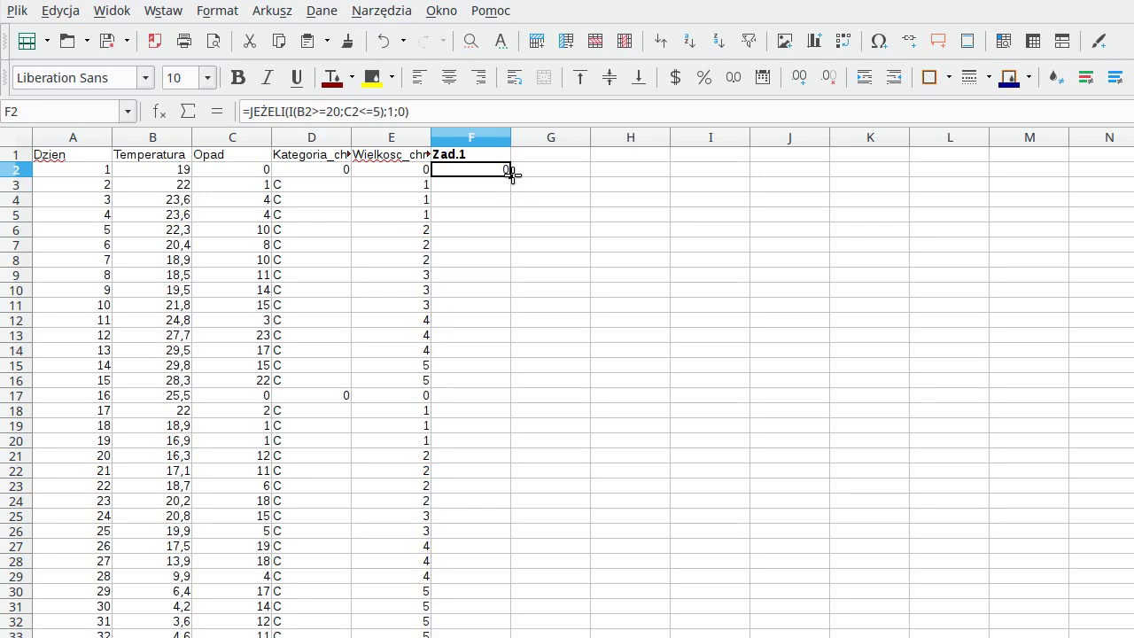
double_click(512, 174)
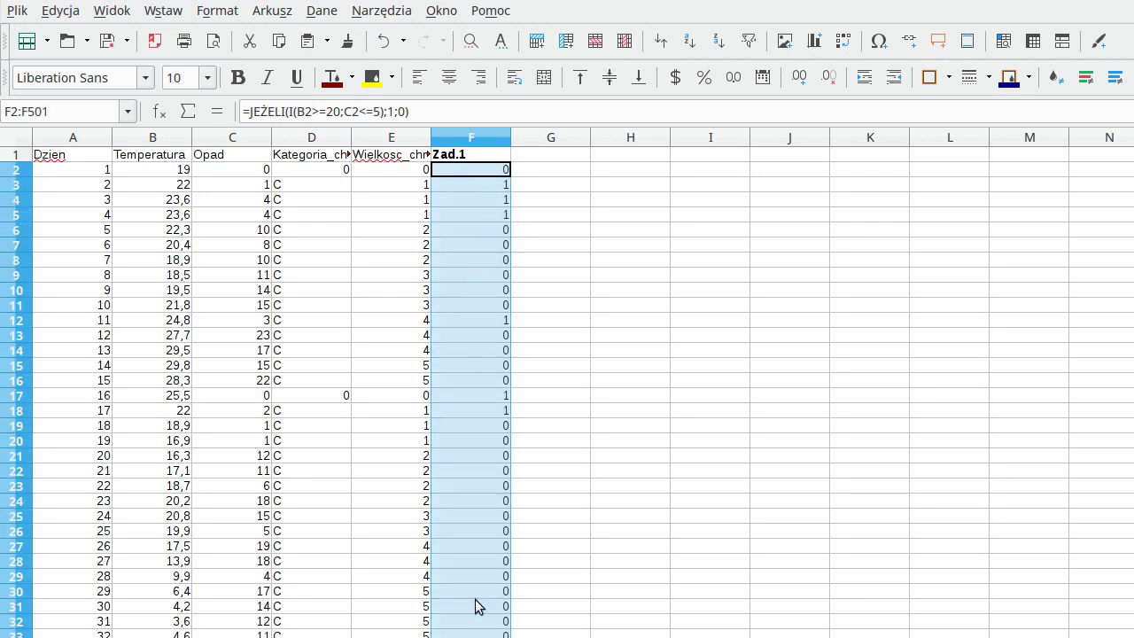
Step: Insert an empty row above the header row
left_click(18, 154)
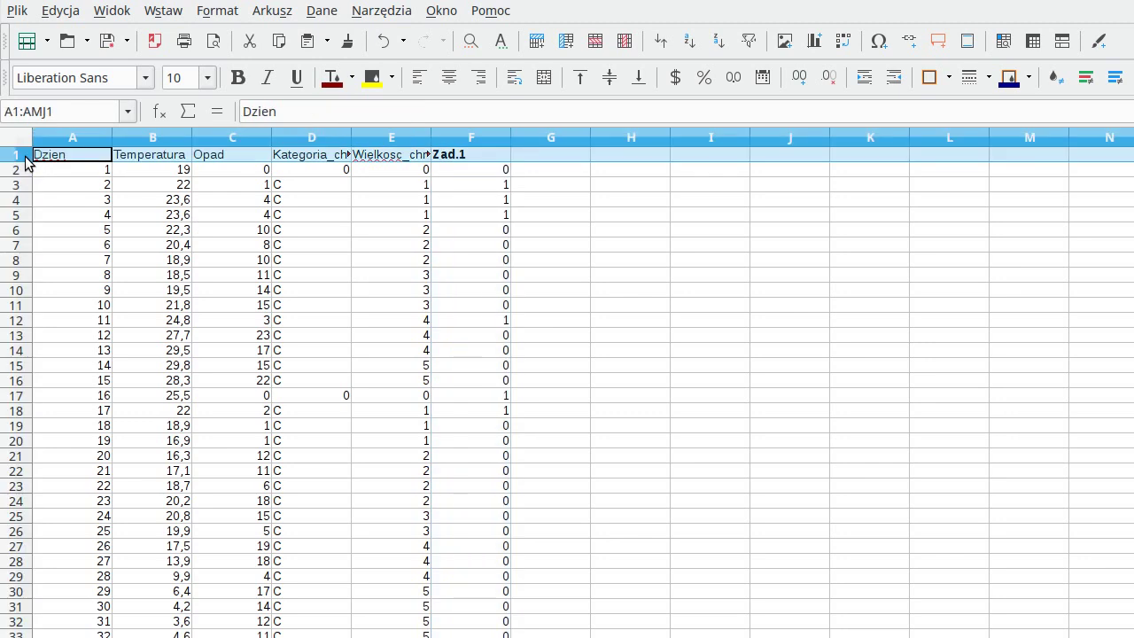
right_click(18, 154)
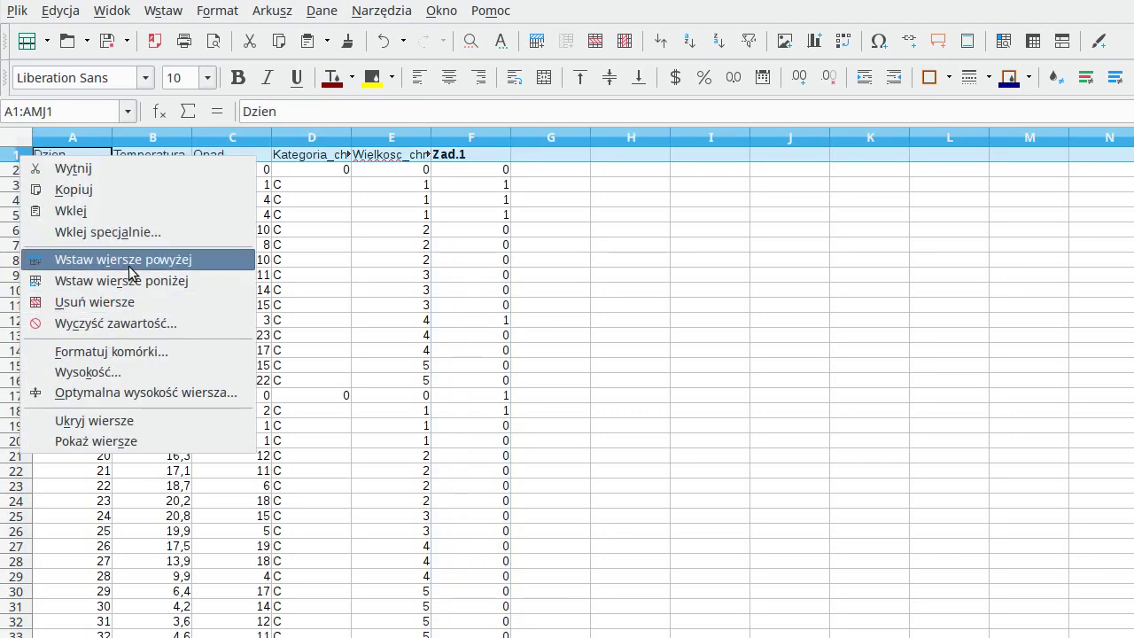
left_click(140, 261)
Step: Total the Zad.1 flags with =SUMA(F3:F502) in F1, giving 63
left_click(493, 156)
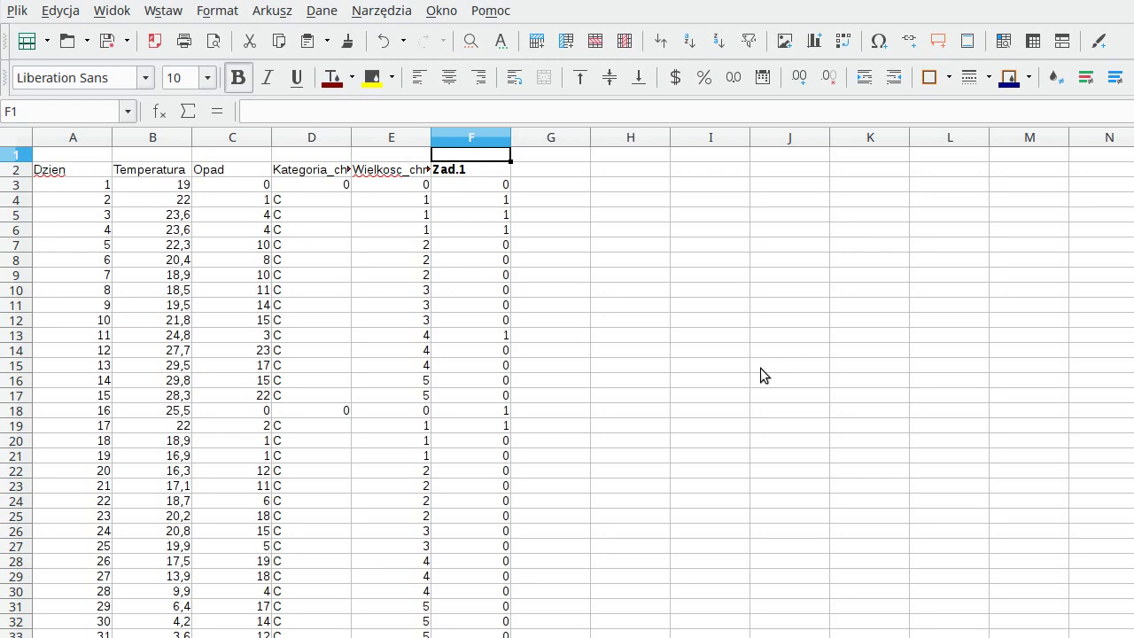
type("=suma")
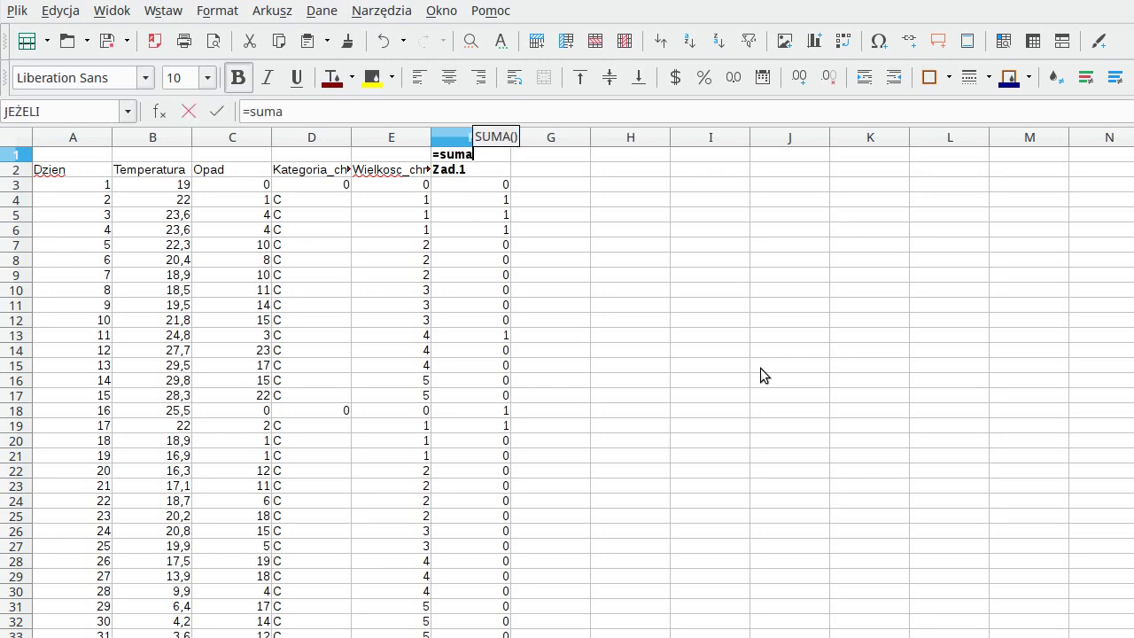
type("(")
left_click(458, 188)
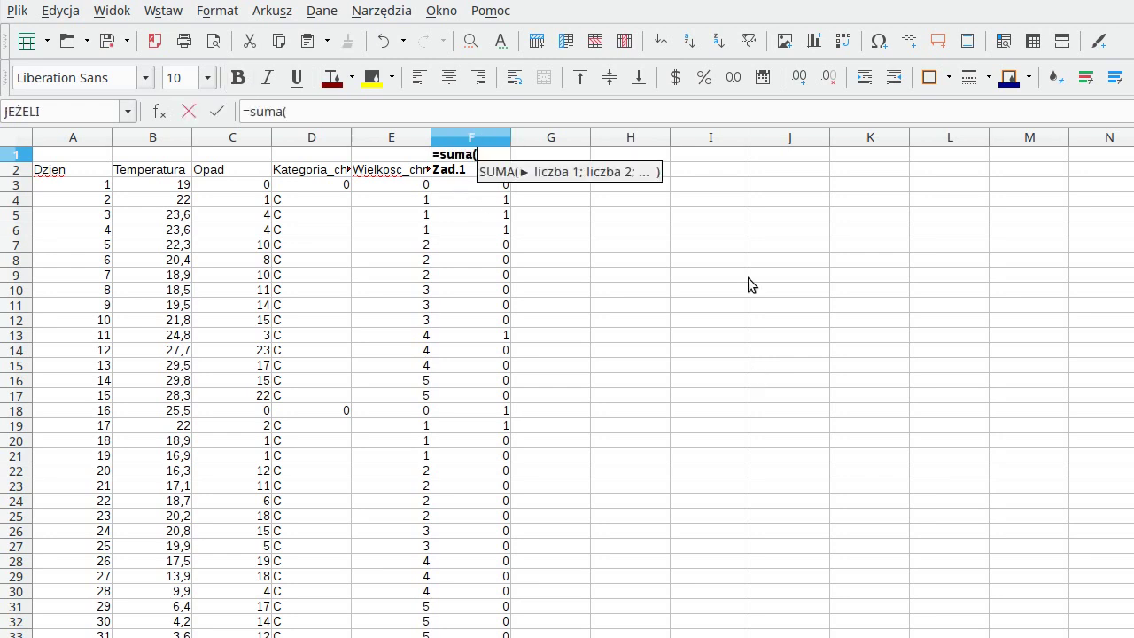
key("ctrl+shift+Down")
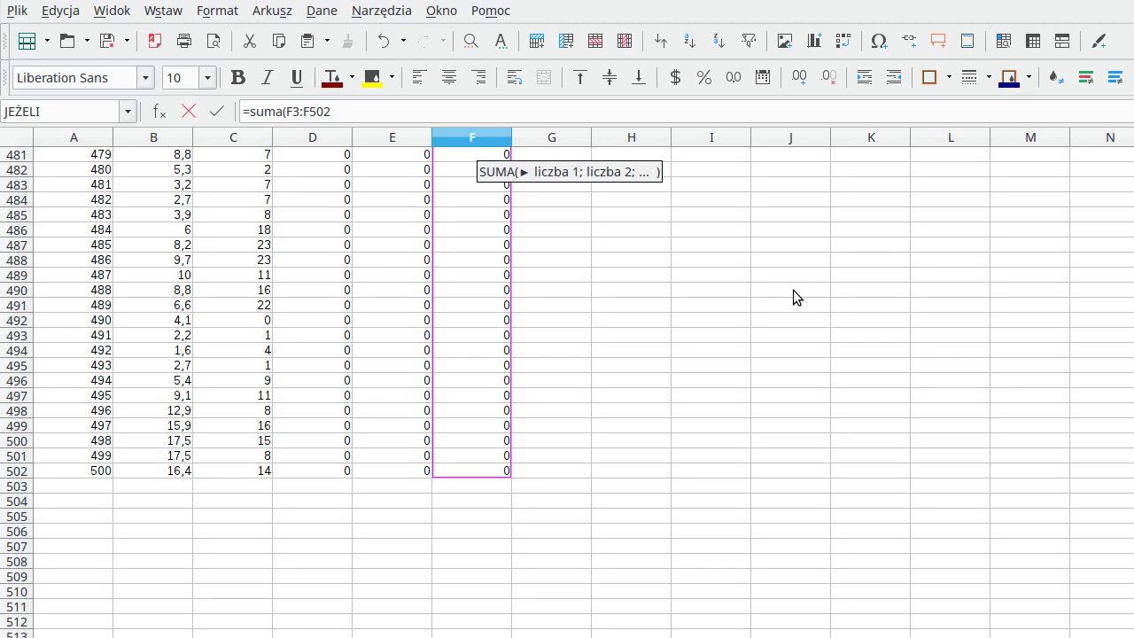
key("Return")
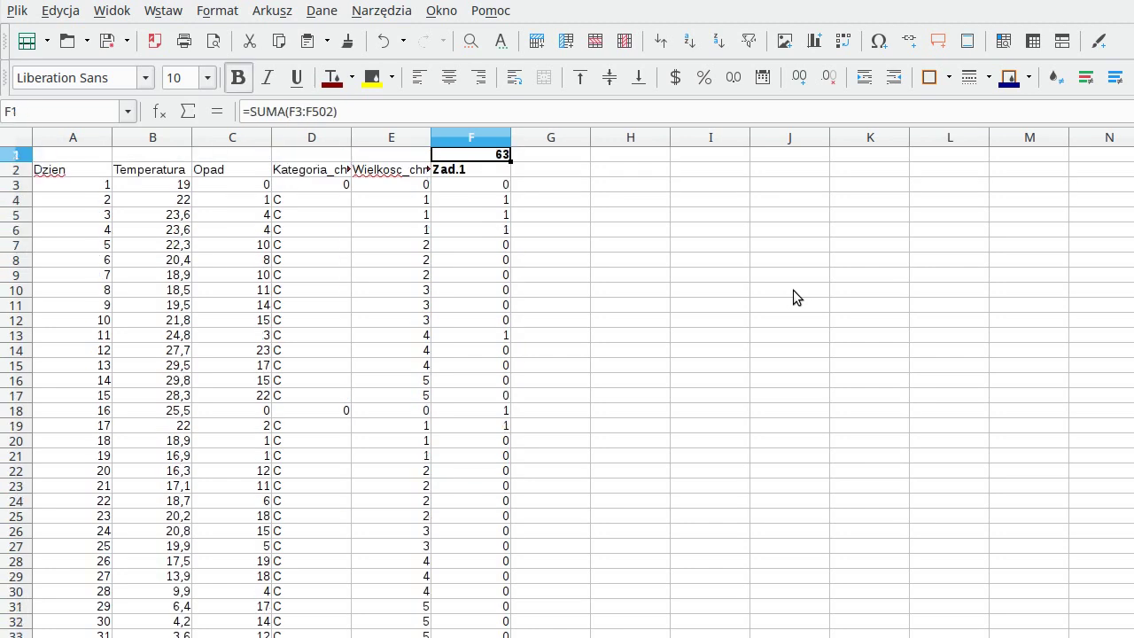
key("alt+Tab")
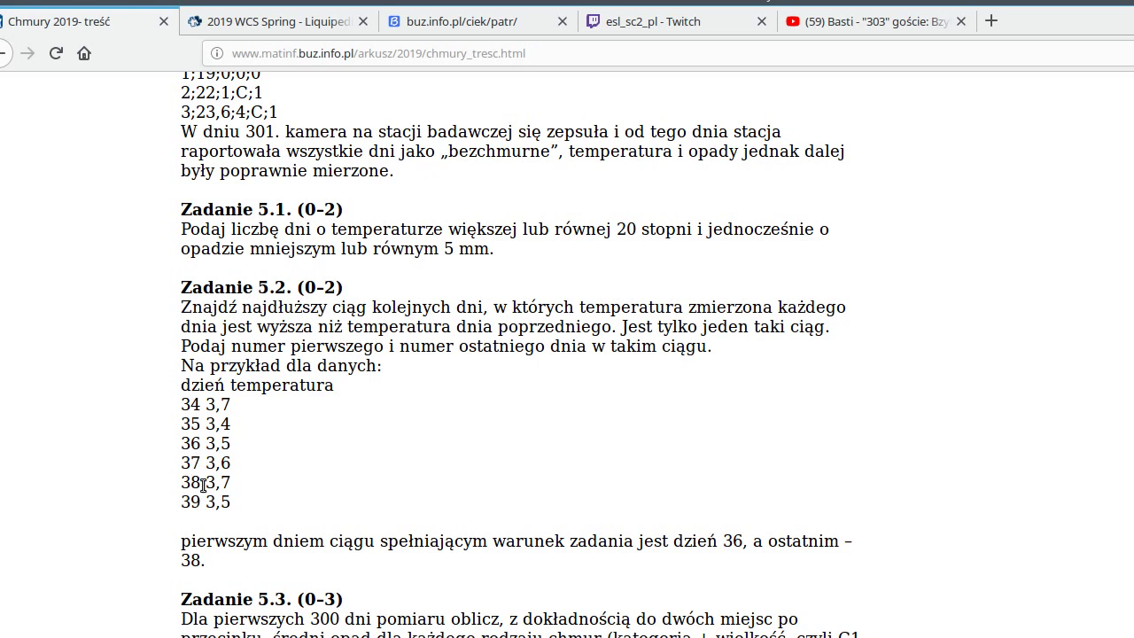
Step: Check the example answer 36 in the Zadanie 5.2 text, then return to Calc
double_click(735, 540)
left_click(218, 562)
key("alt+Tab")
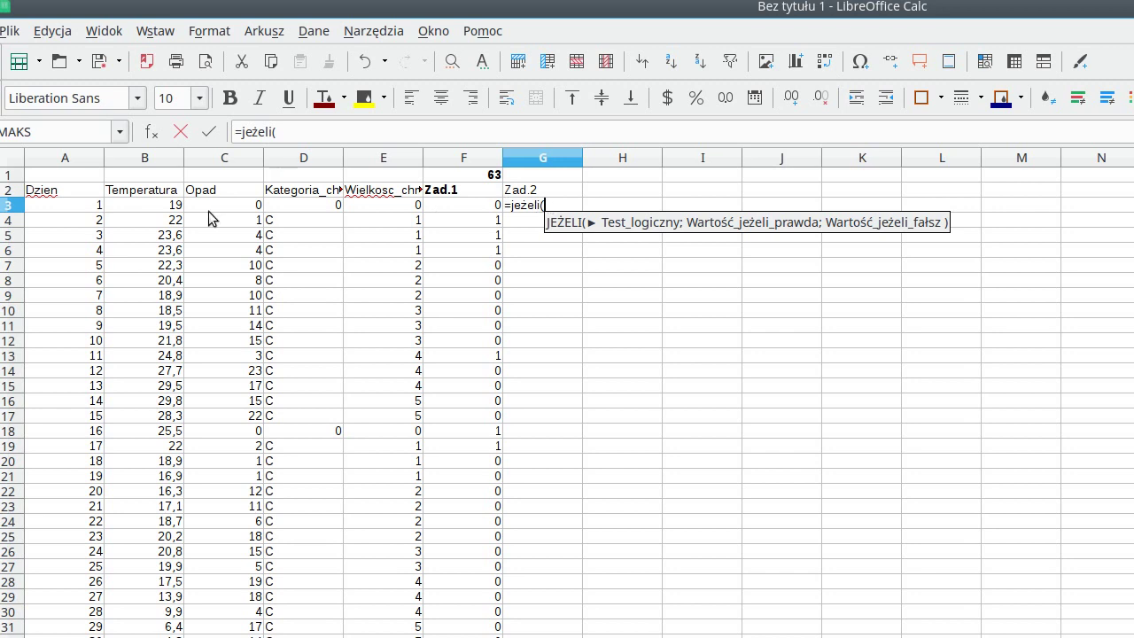
Step: Complete G3 as =JEŻELI(B3>B2;G2+1;0) and fill it down column G
left_click(158, 207)
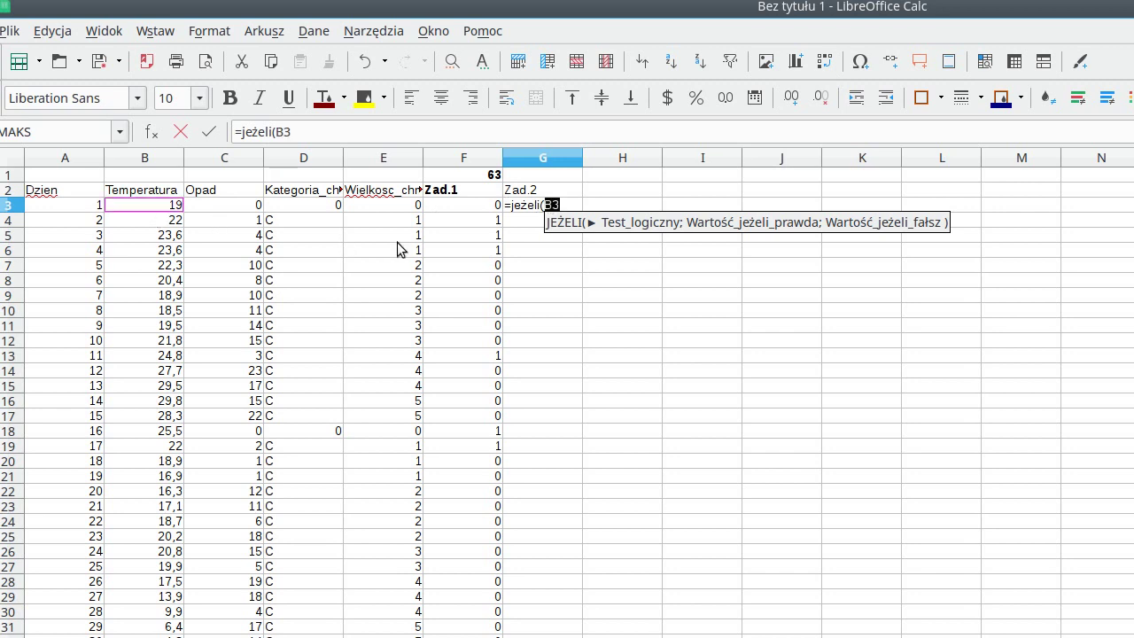
type(">")
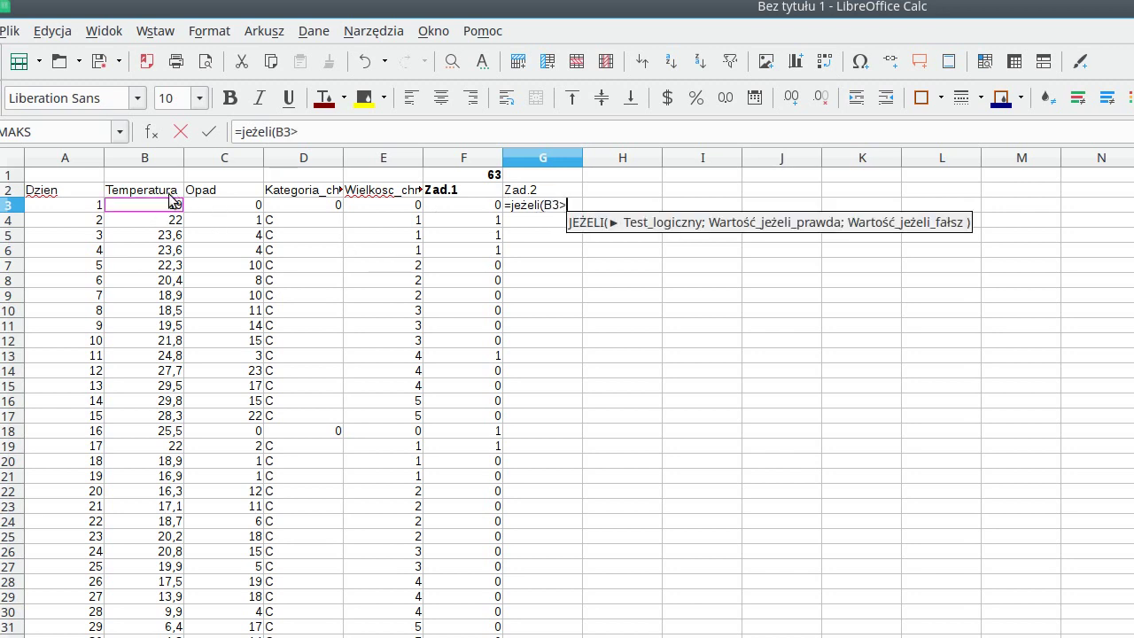
left_click(168, 192)
type(";")
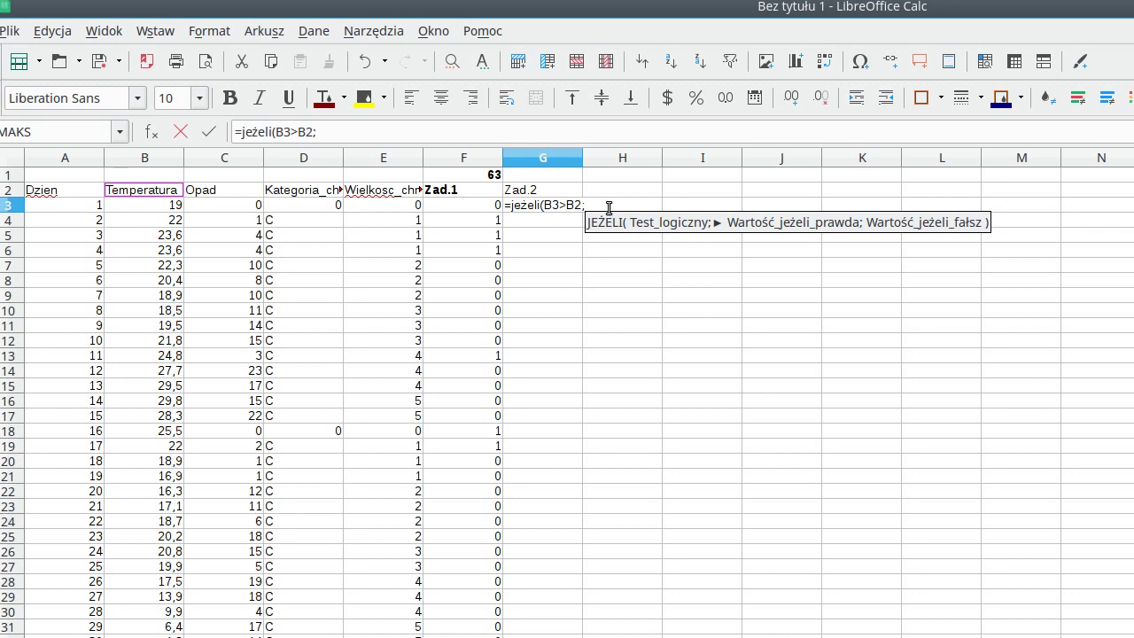
left_click(537, 192)
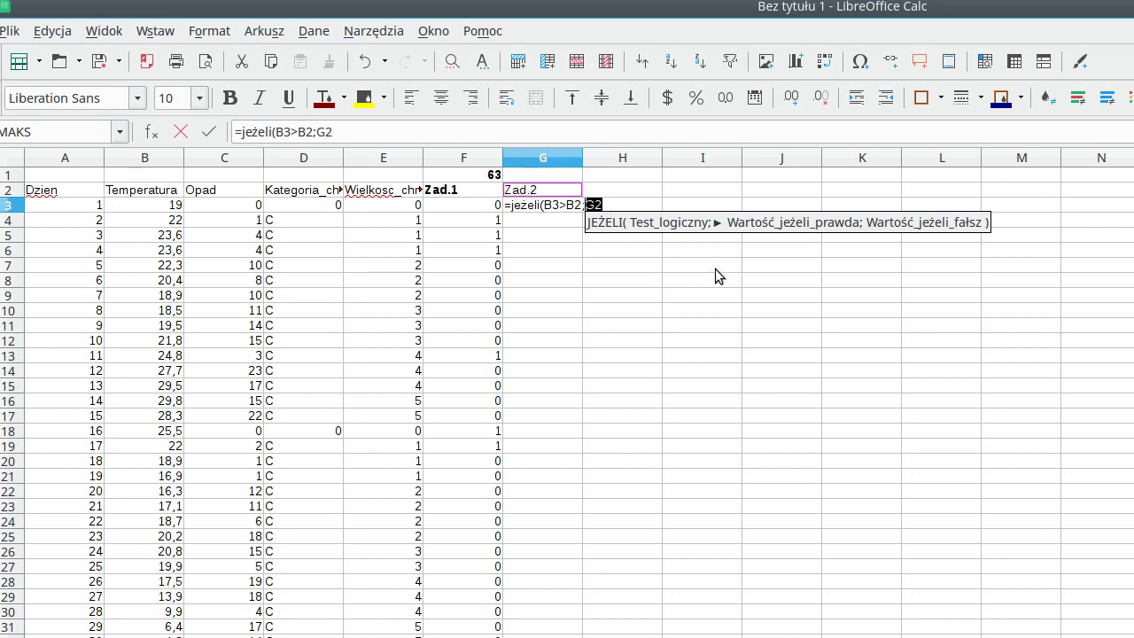
type("+1")
type(";")
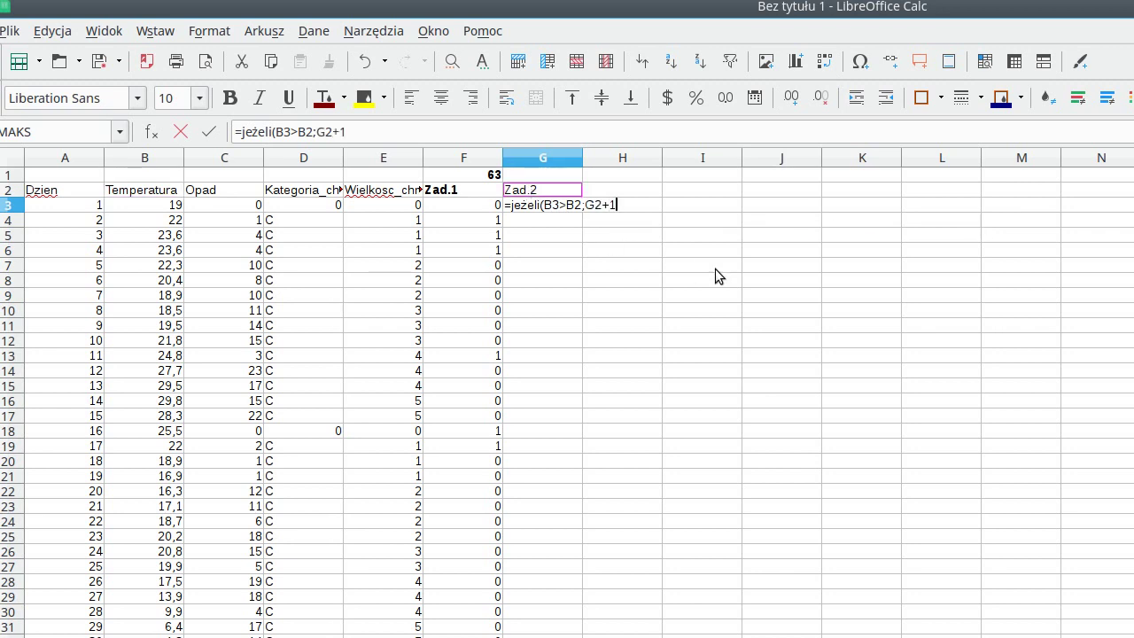
type("0")
type(")")
key("Return")
key("Up")
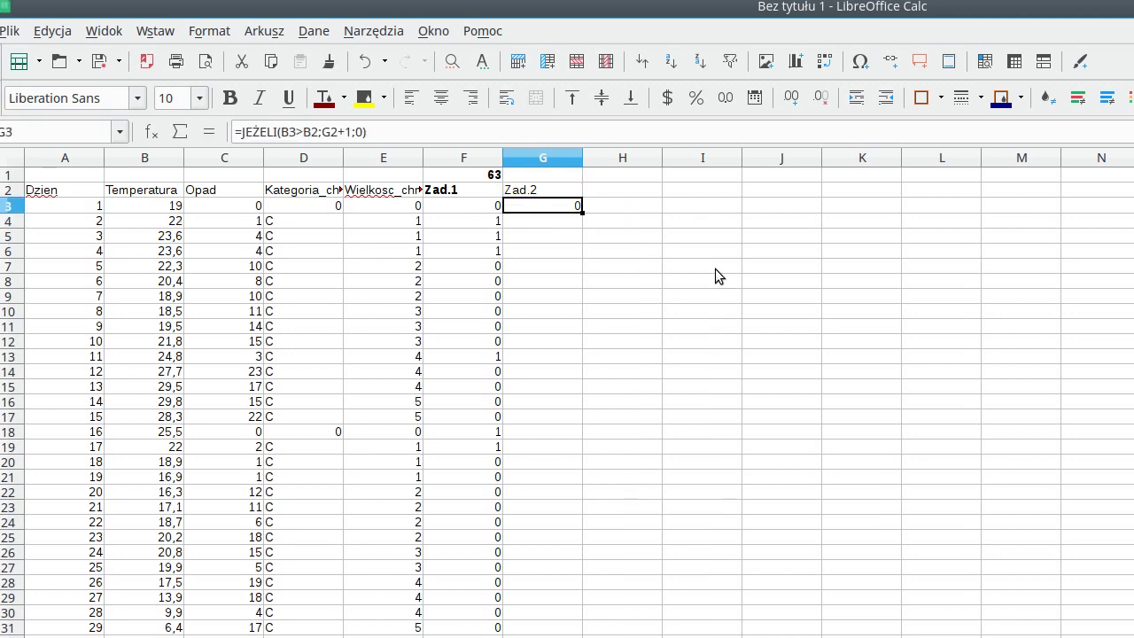
double_click(582, 212)
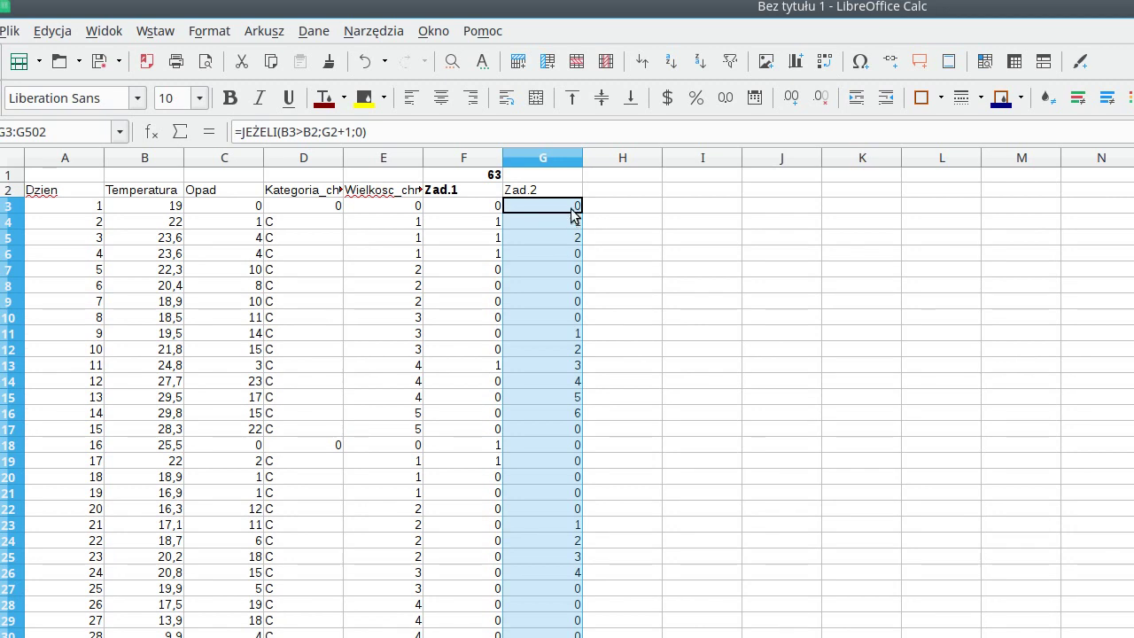
left_click(573, 209)
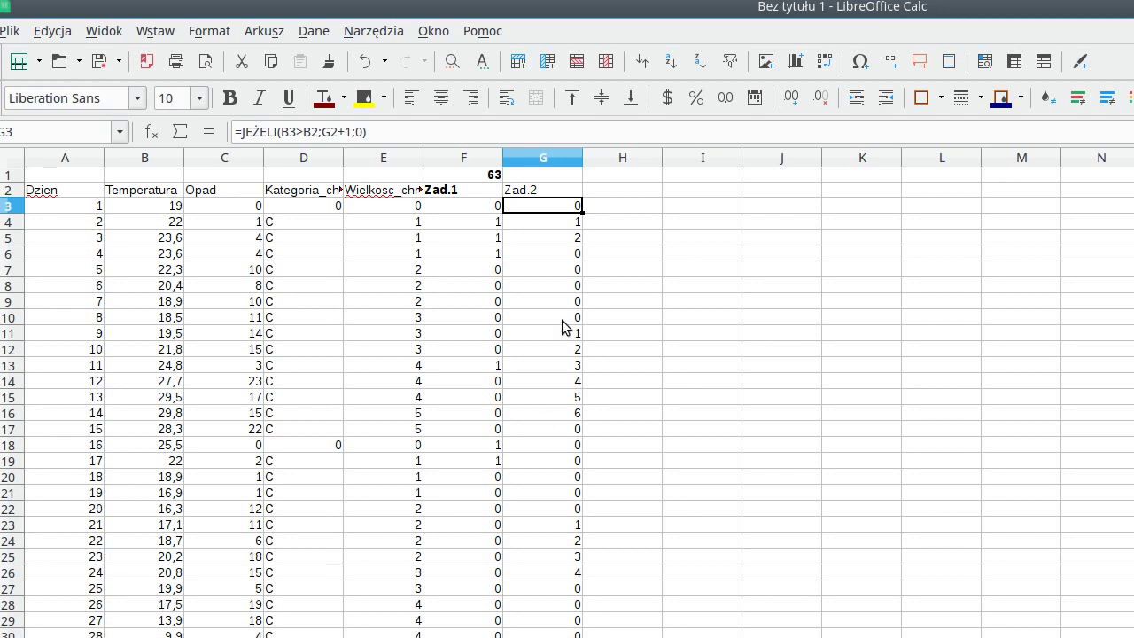
Step: Enter =MAKS(G3:G502) in G1, showing the longest warming run of 8
left_click(558, 176)
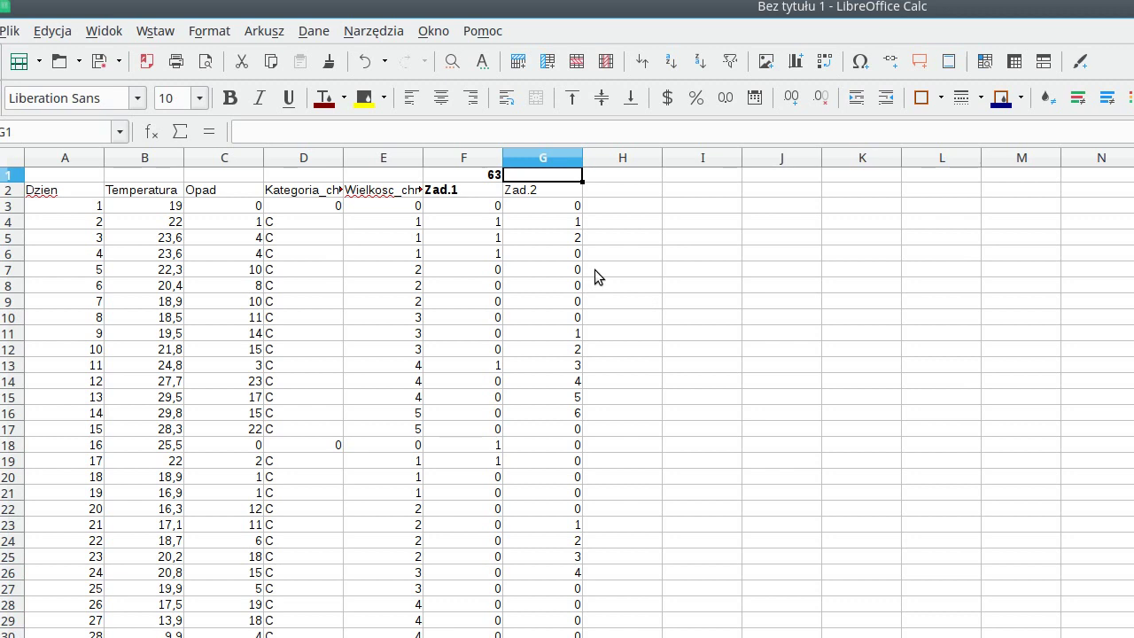
type("=maks")
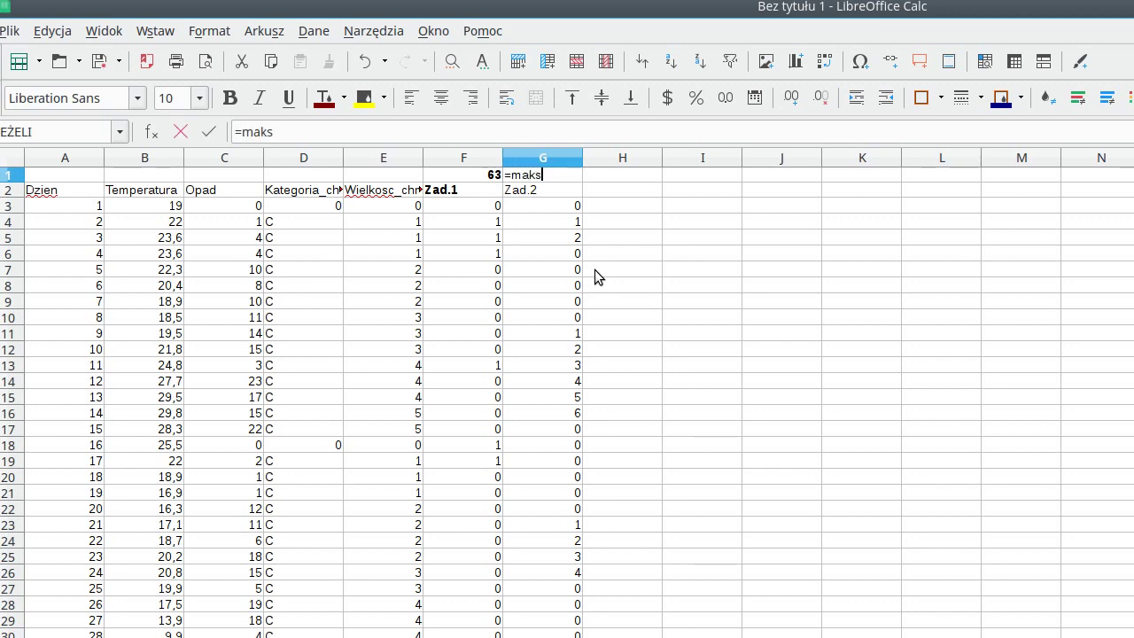
type("(")
left_click(521, 207)
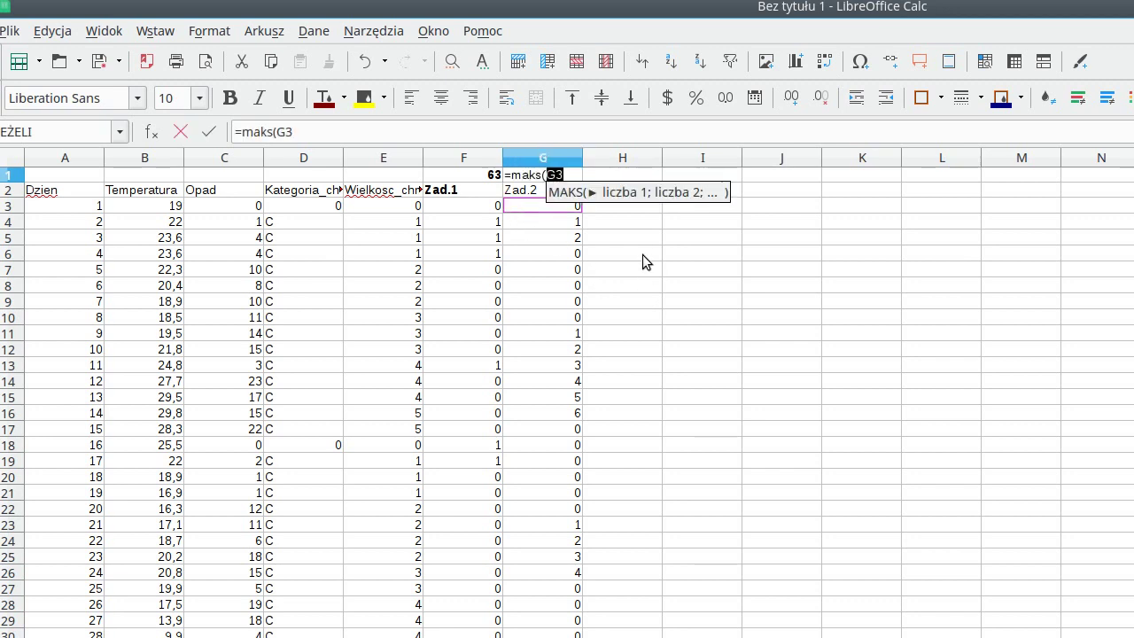
key("ctrl+shift+Down")
key("Return")
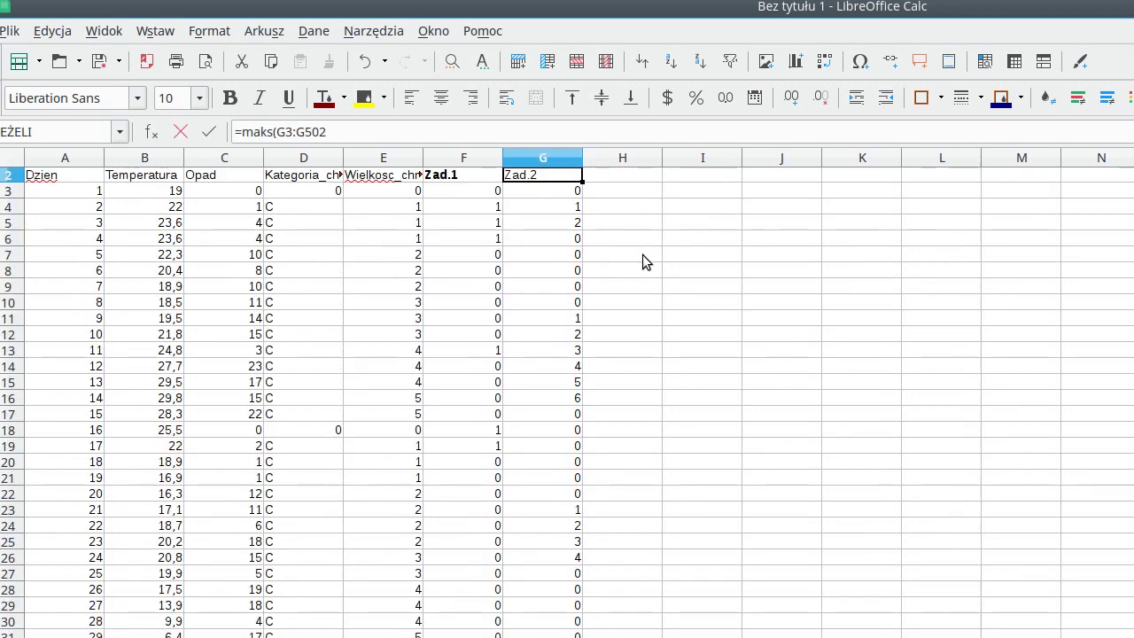
key("Up")
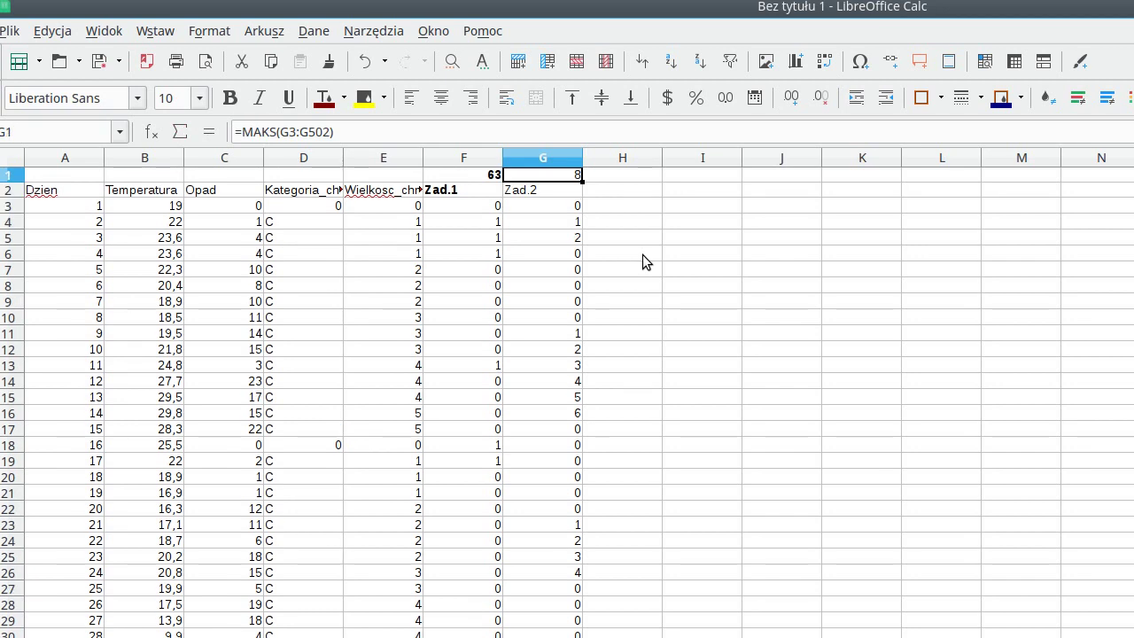
key("Down")
key("Down")
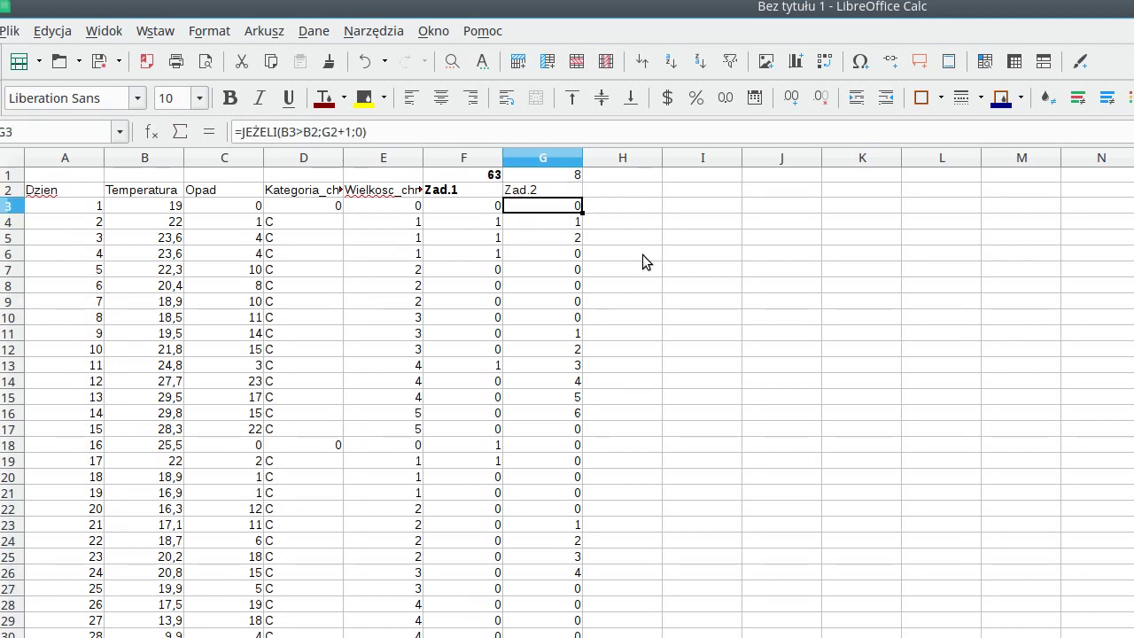
Step: Select G3:G502 and add a conditional format for cell value equal to 8
double_click(581, 213)
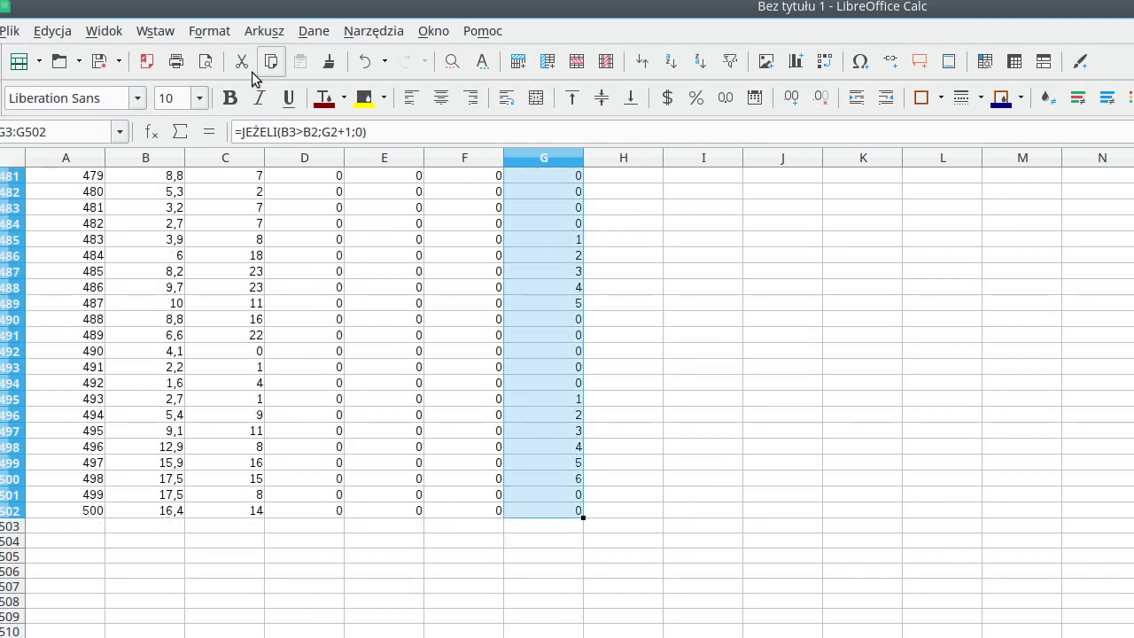
left_click(209, 32)
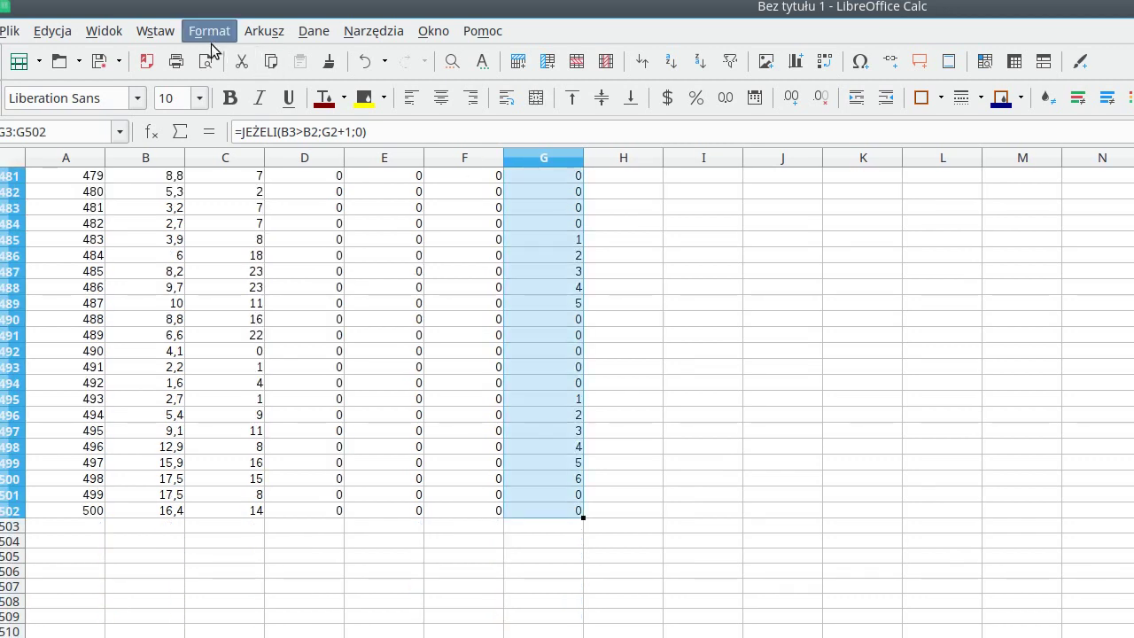
left_click(560, 371)
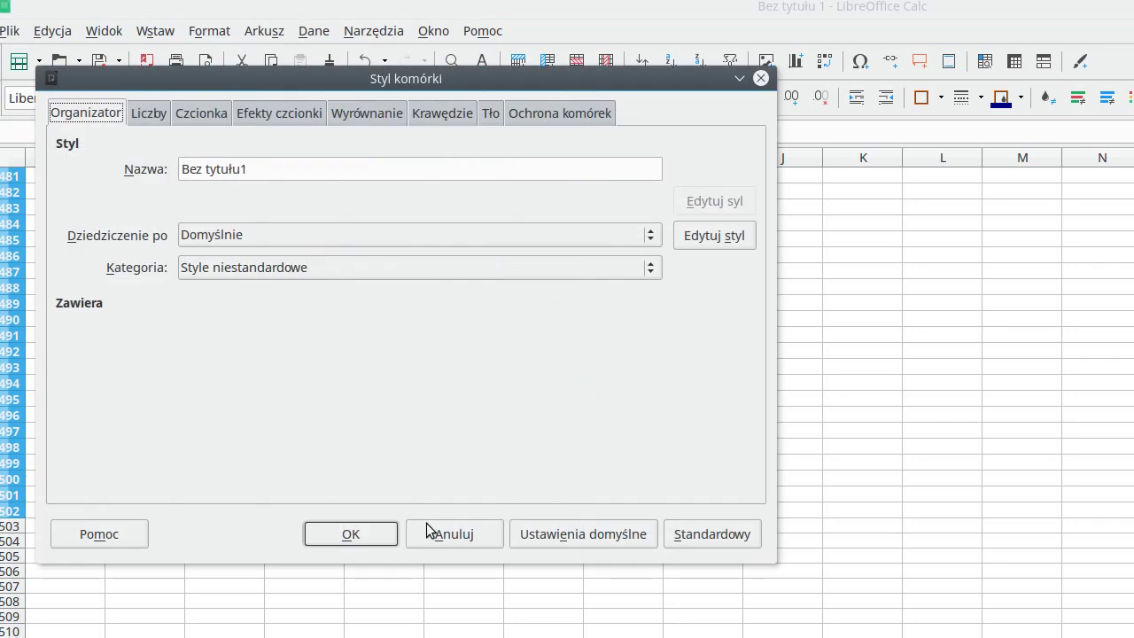
left_click(453, 533)
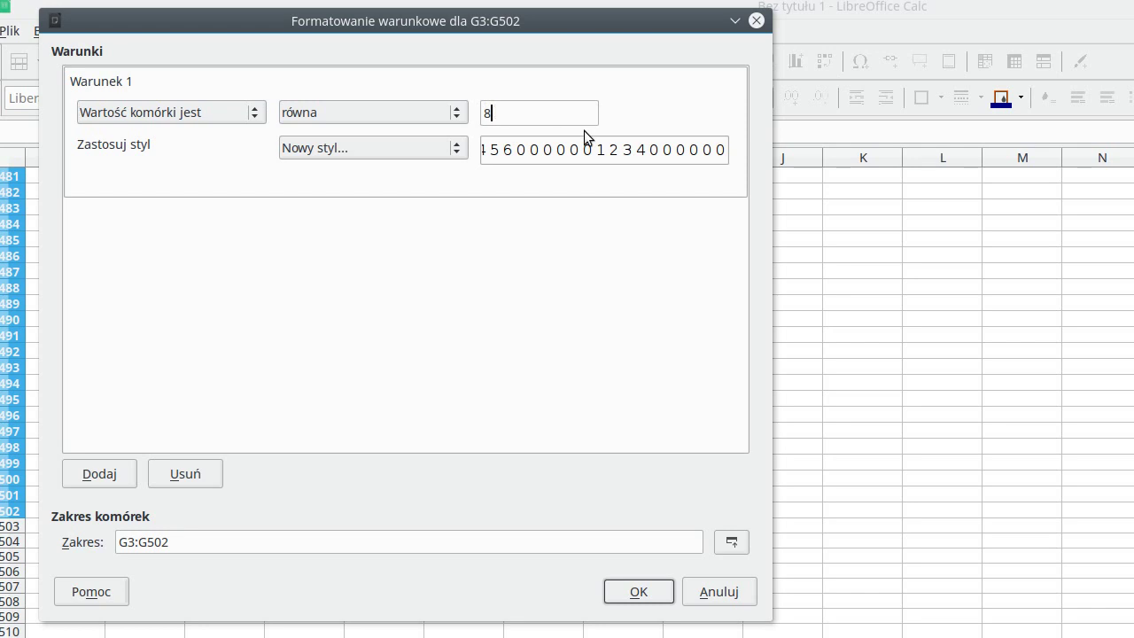
key("BackSpace")
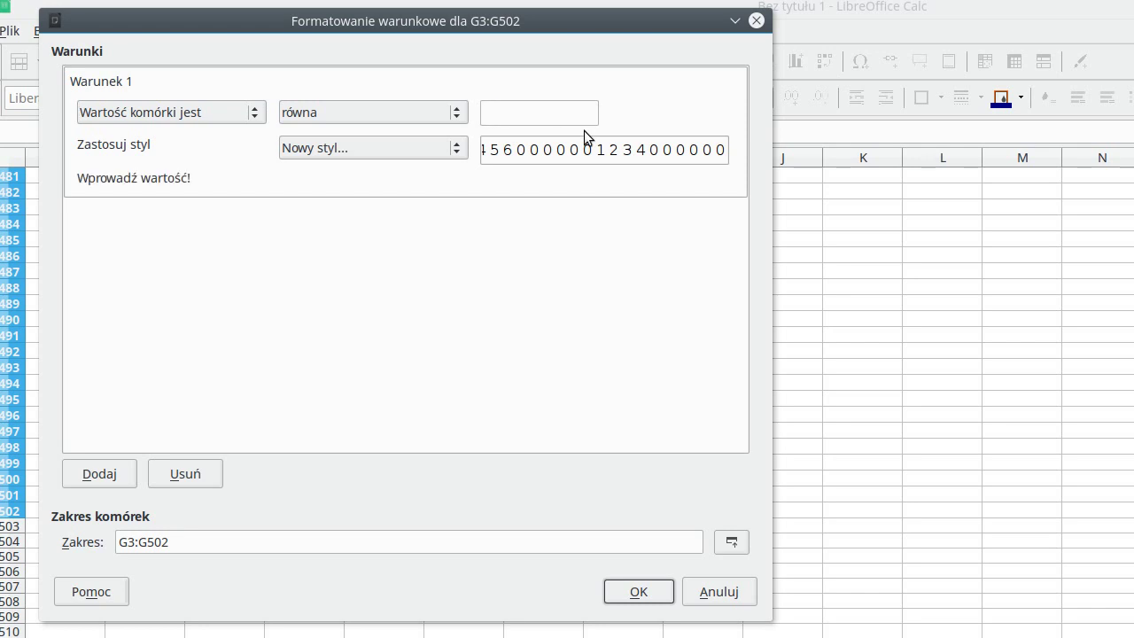
type("8")
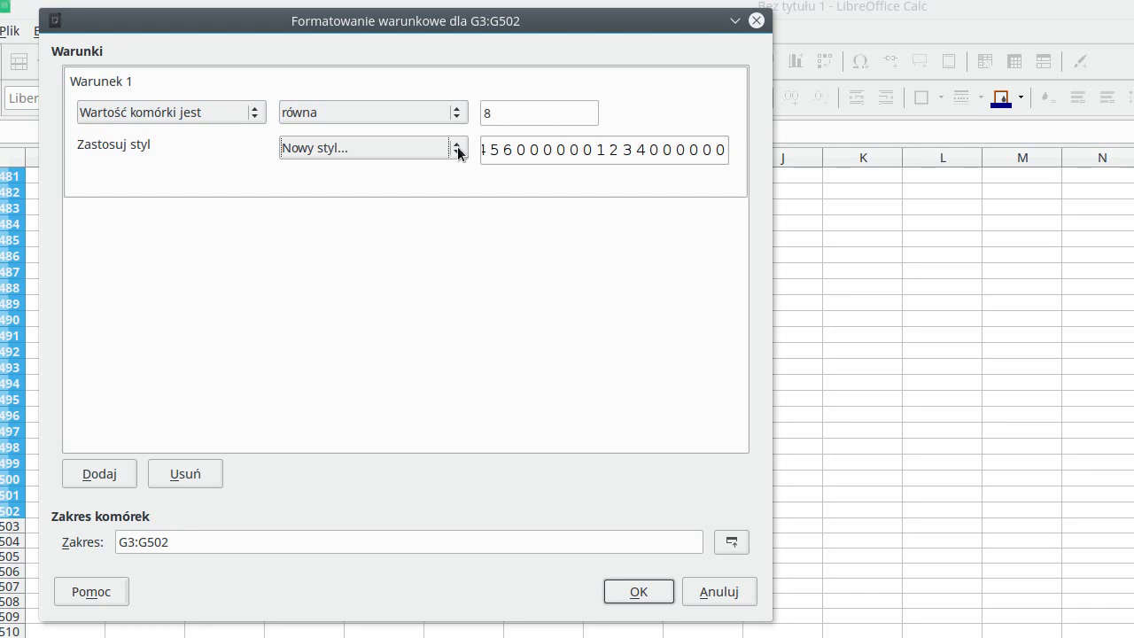
Step: Apply a new style with a yellow background to the matching cells and confirm
left_click(458, 150)
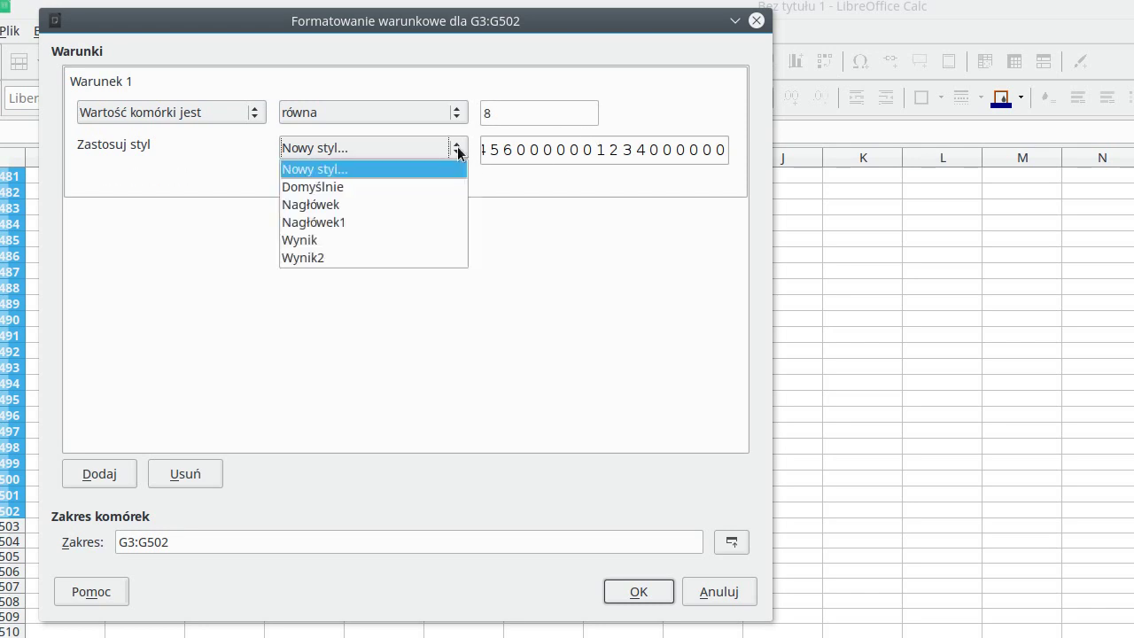
left_click(406, 168)
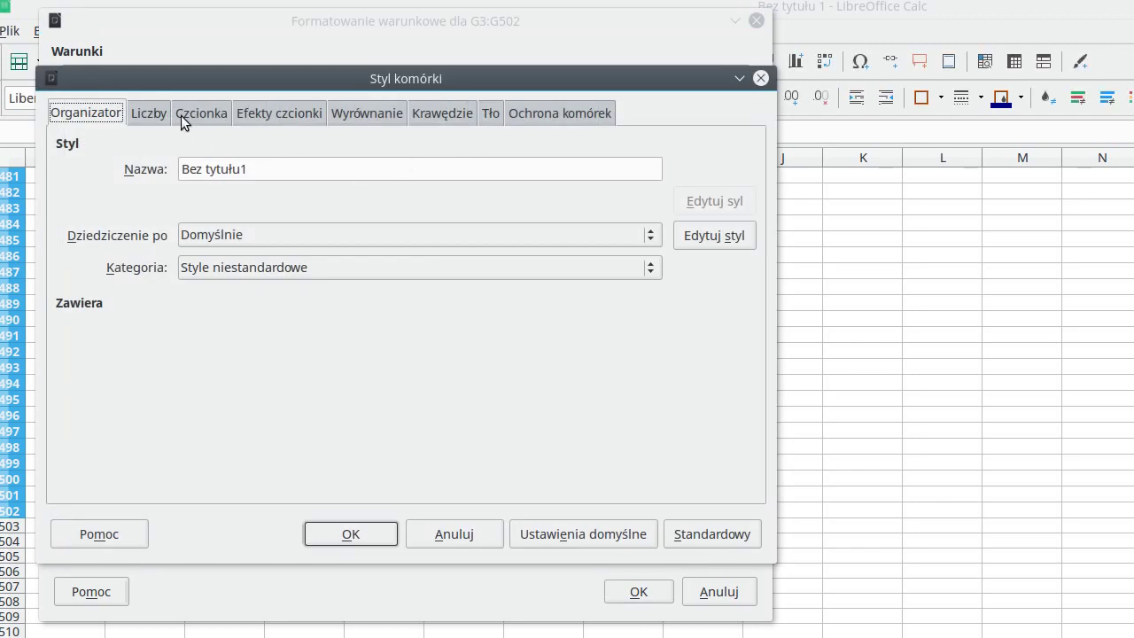
left_click(196, 115)
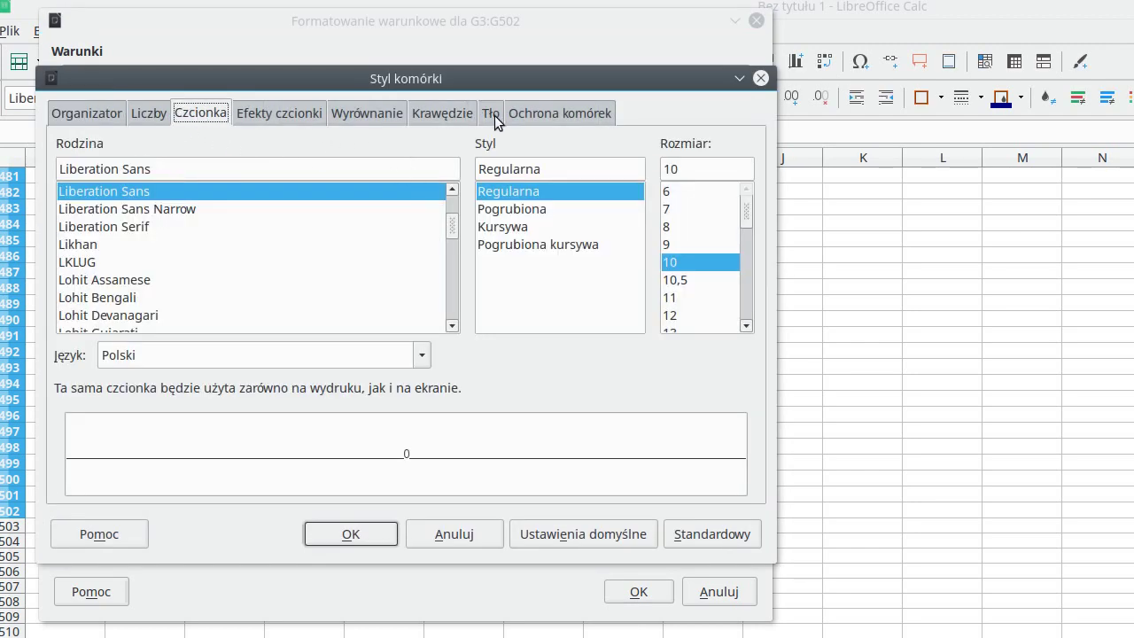
left_click(492, 113)
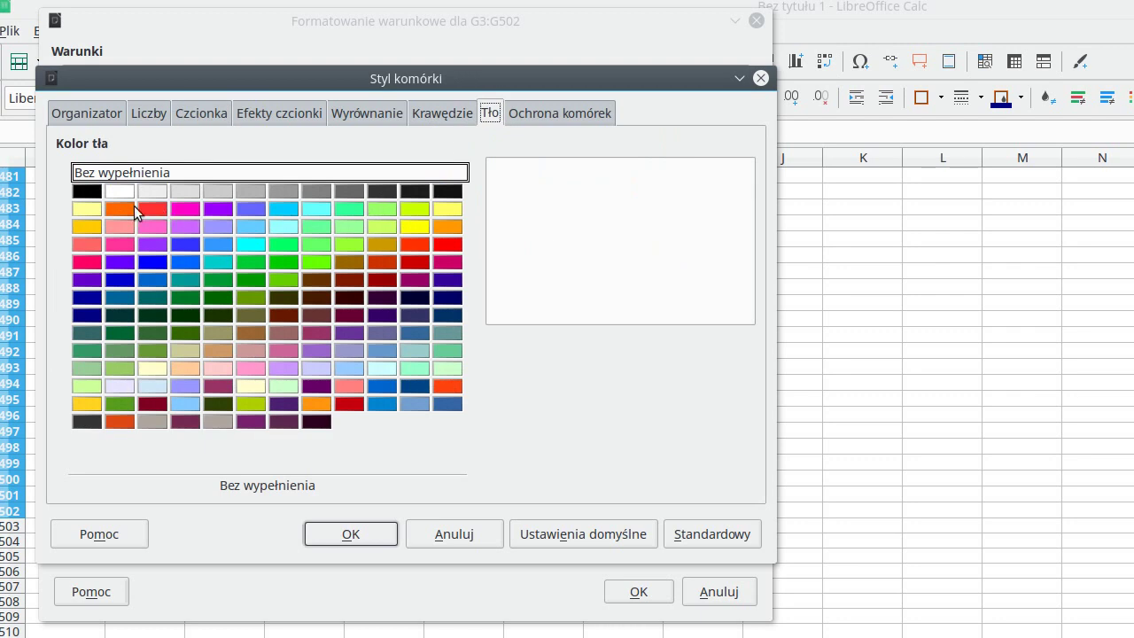
left_click(87, 209)
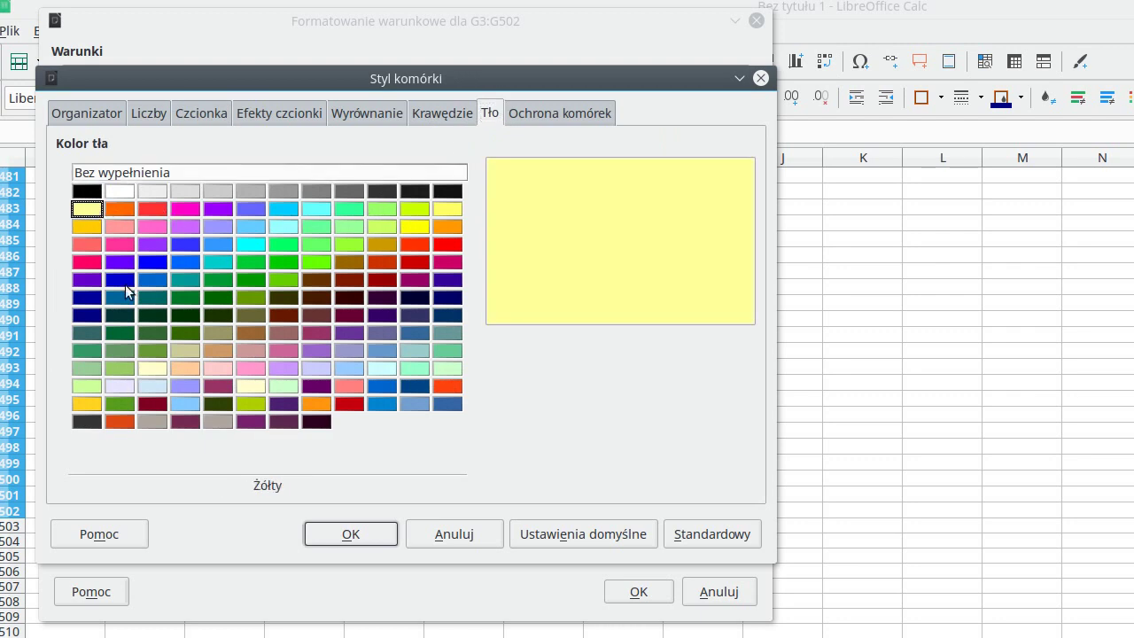
left_click(381, 531)
left_click(639, 592)
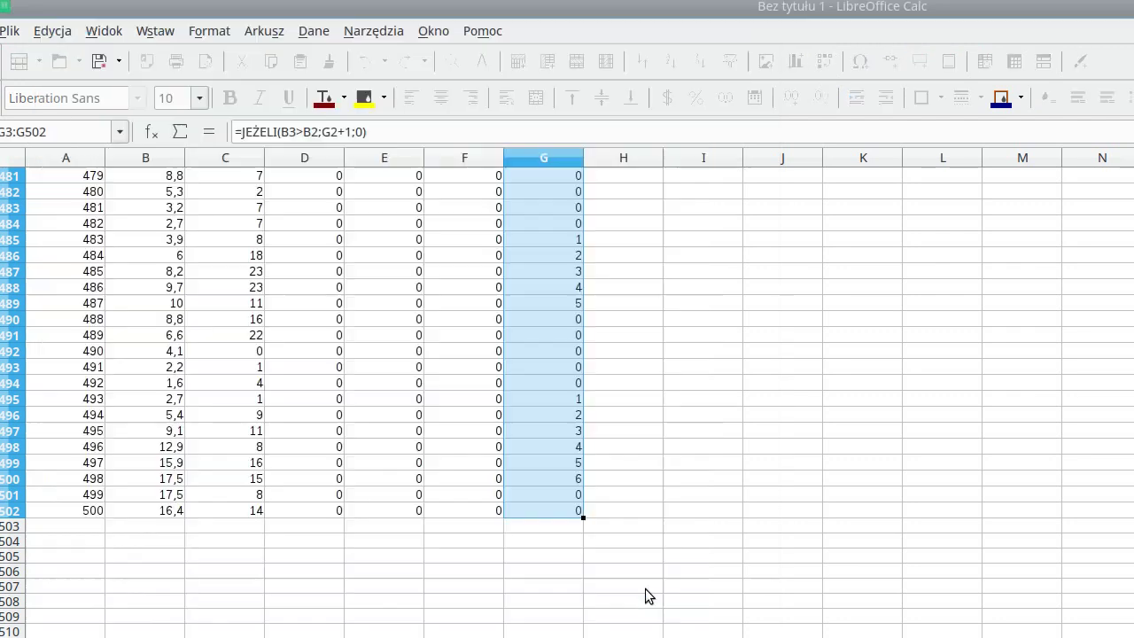
left_click(633, 419)
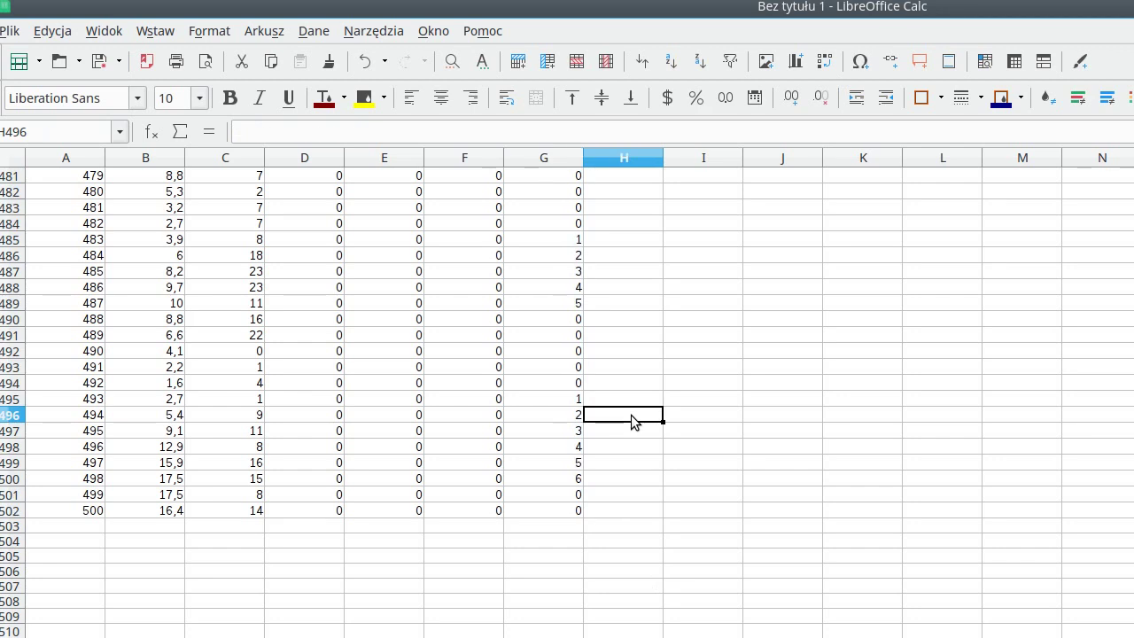
key("Page_Up")
key("Page_Up")
key("Page_Down")
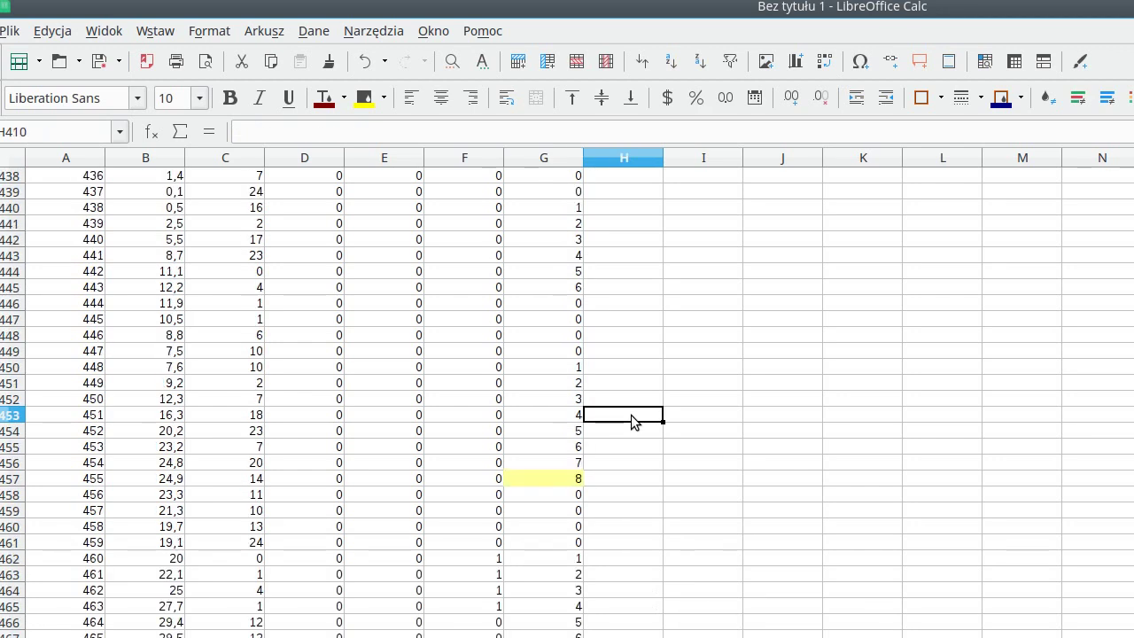
left_click(557, 483)
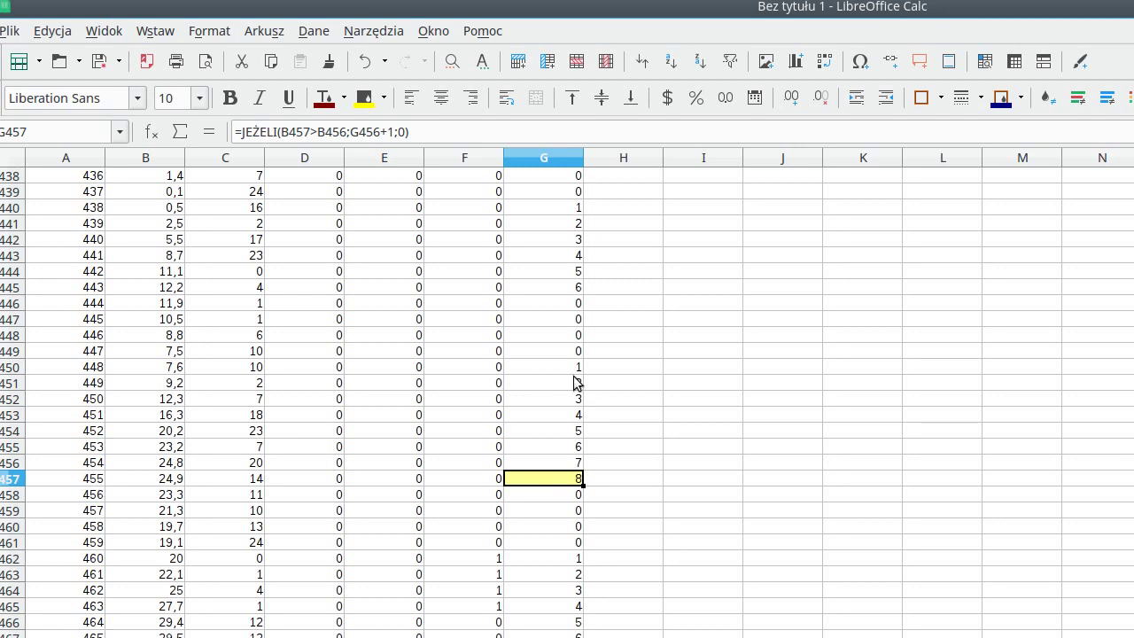
left_click(558, 352)
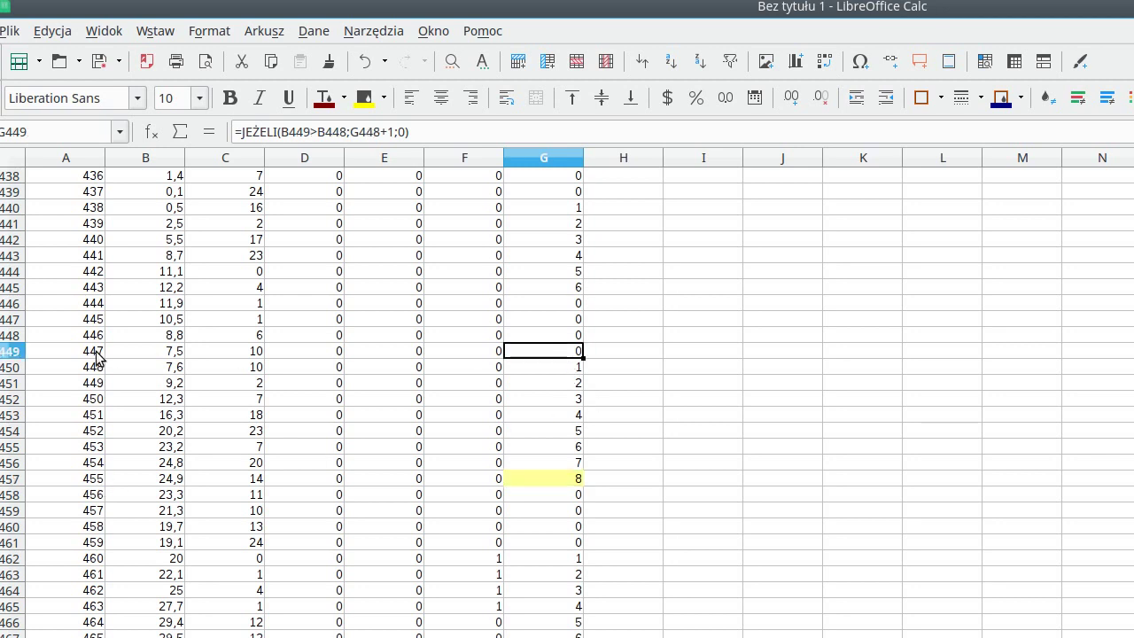
left_click(99, 356)
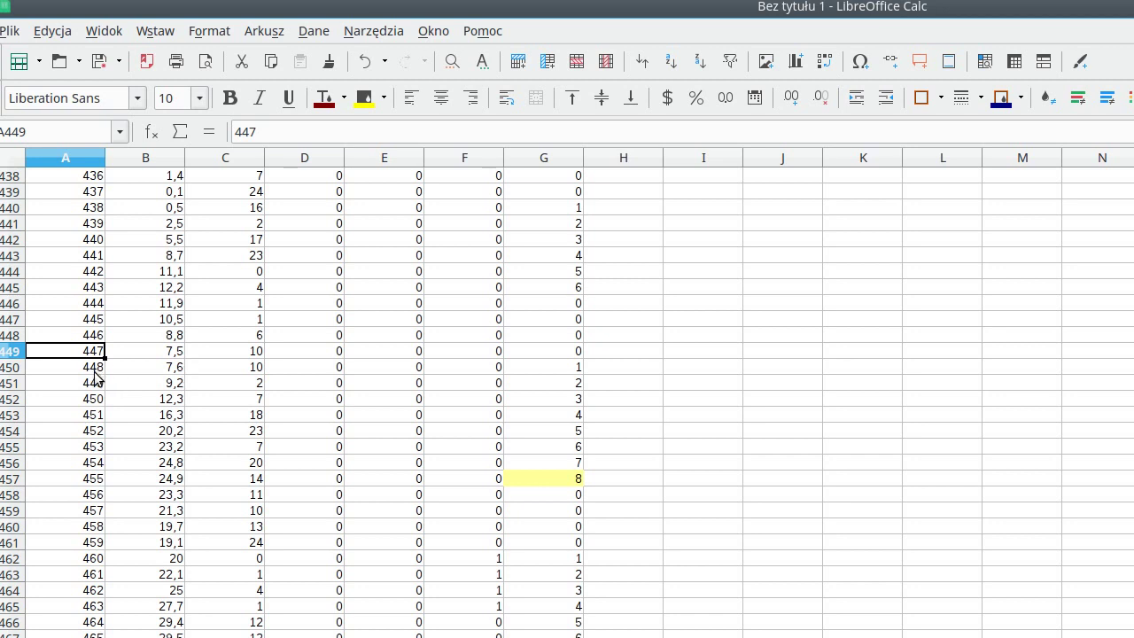
left_click(532, 479)
Step: Append the answer 448-455 to the Zad.2 header in G2, then switch to Firefox
key("ctrl+Home")
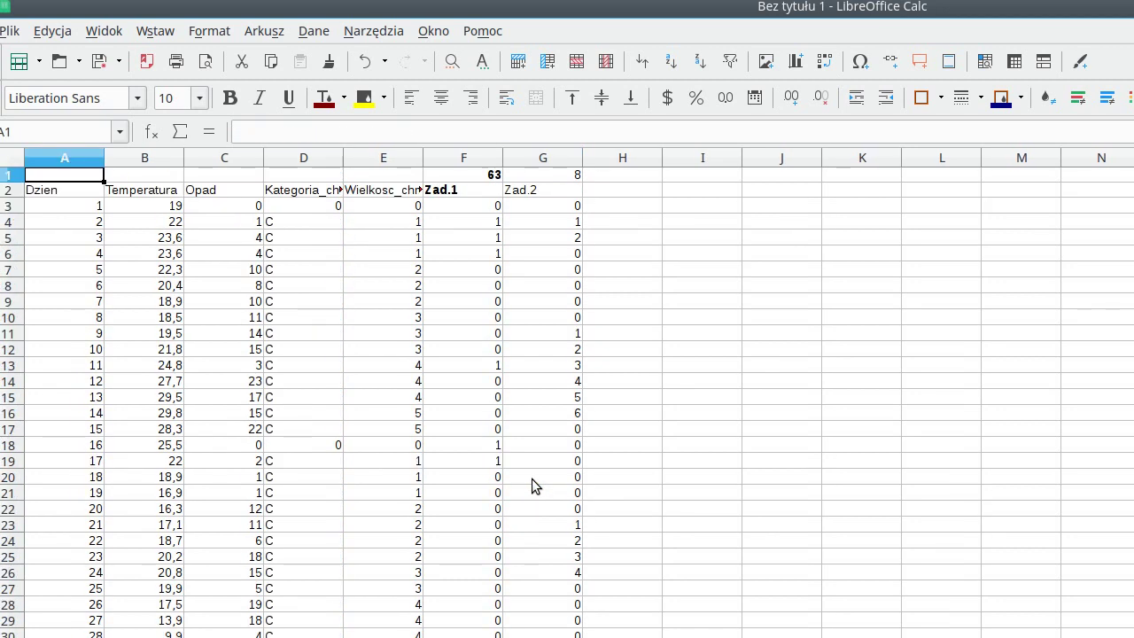
key("Right")
key("Right")
key("Right")
key("Right")
key("Right")
key("Right")
key("Down")
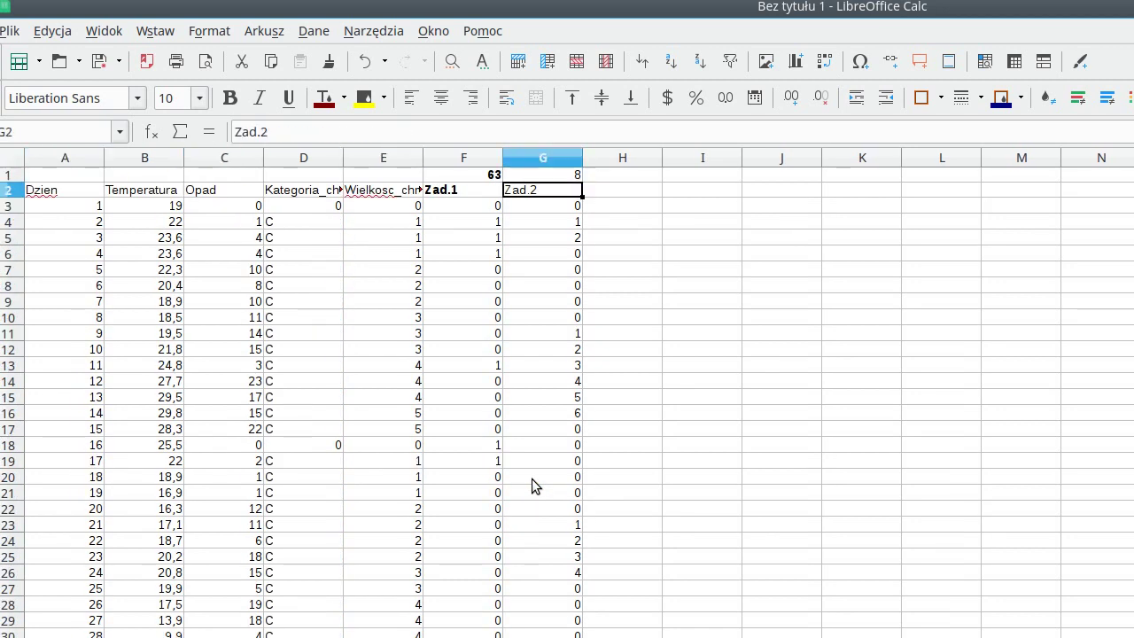
key("F2")
type(":")
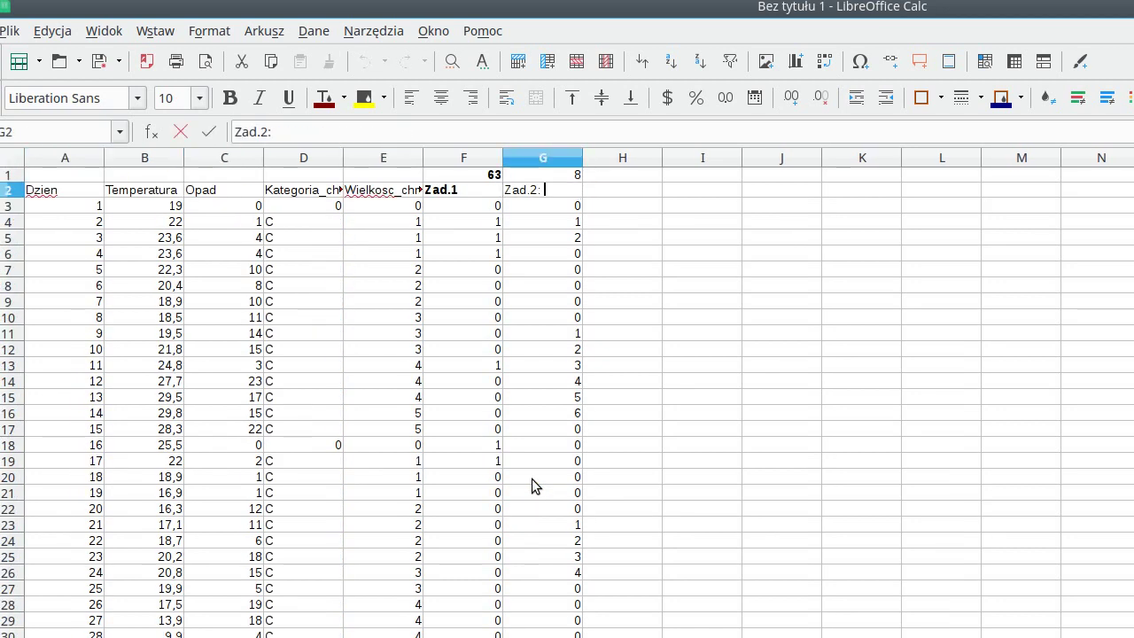
type("448")
type("-455")
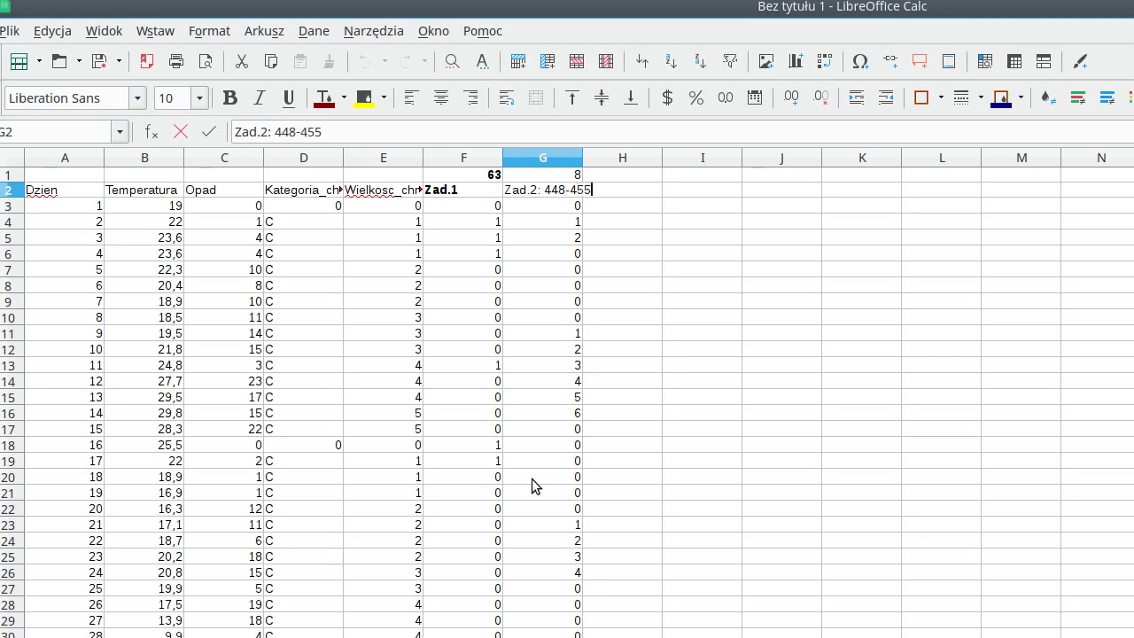
key("Return")
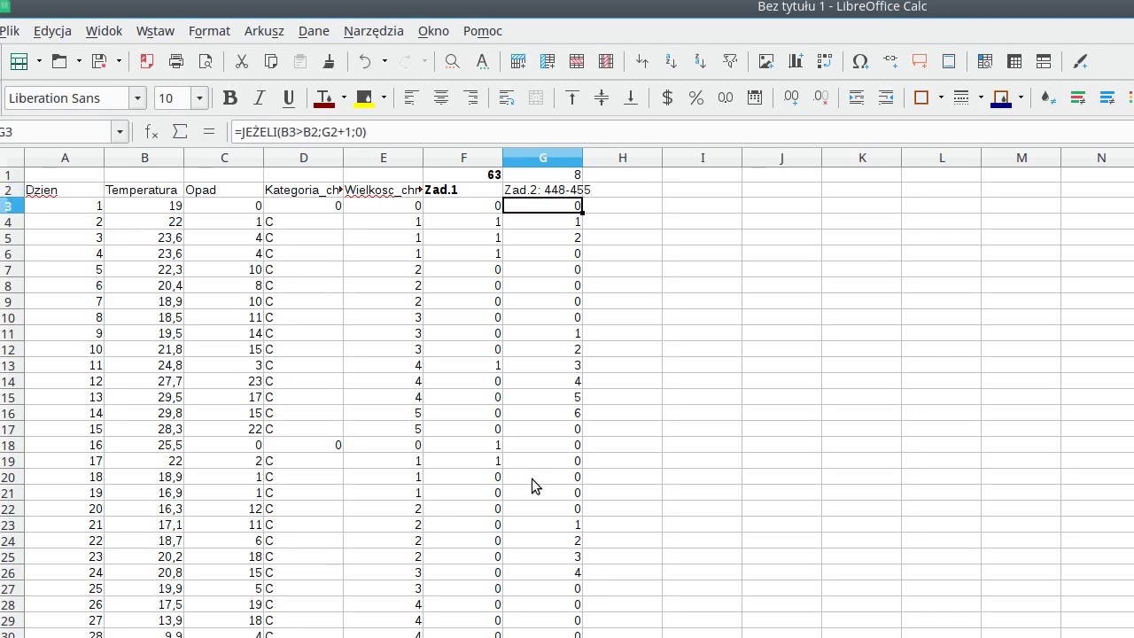
key("Up")
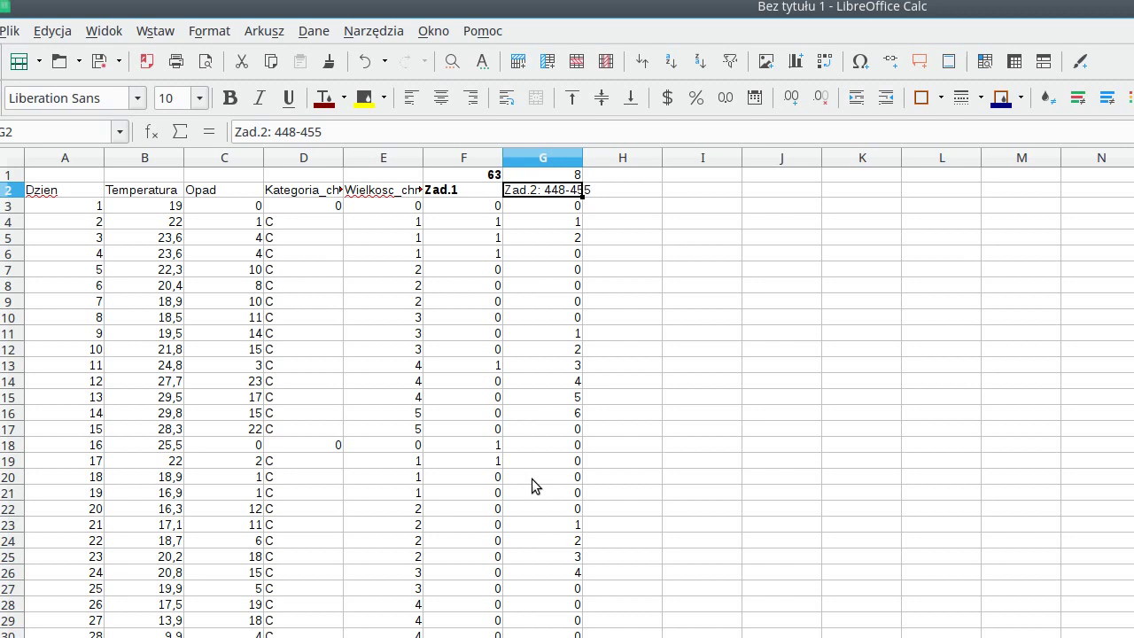
key("alt+Tab")
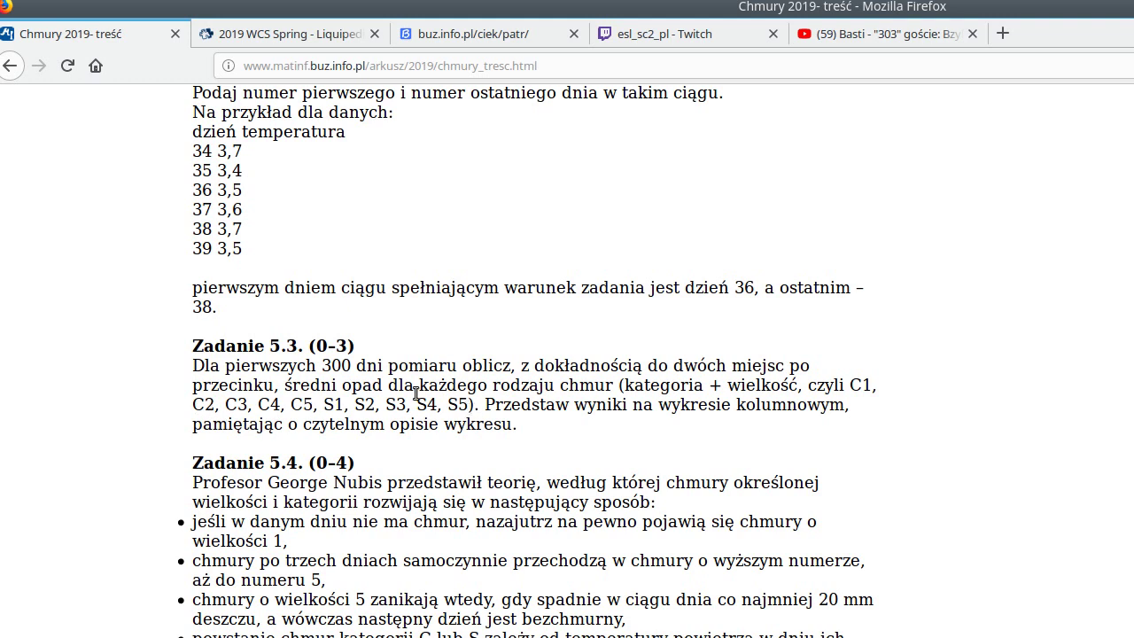
Step: Read Zadanie 5.3, briefly highlighting 'średni opad', then return to Calc
left_click_drag(284, 385, 400, 385)
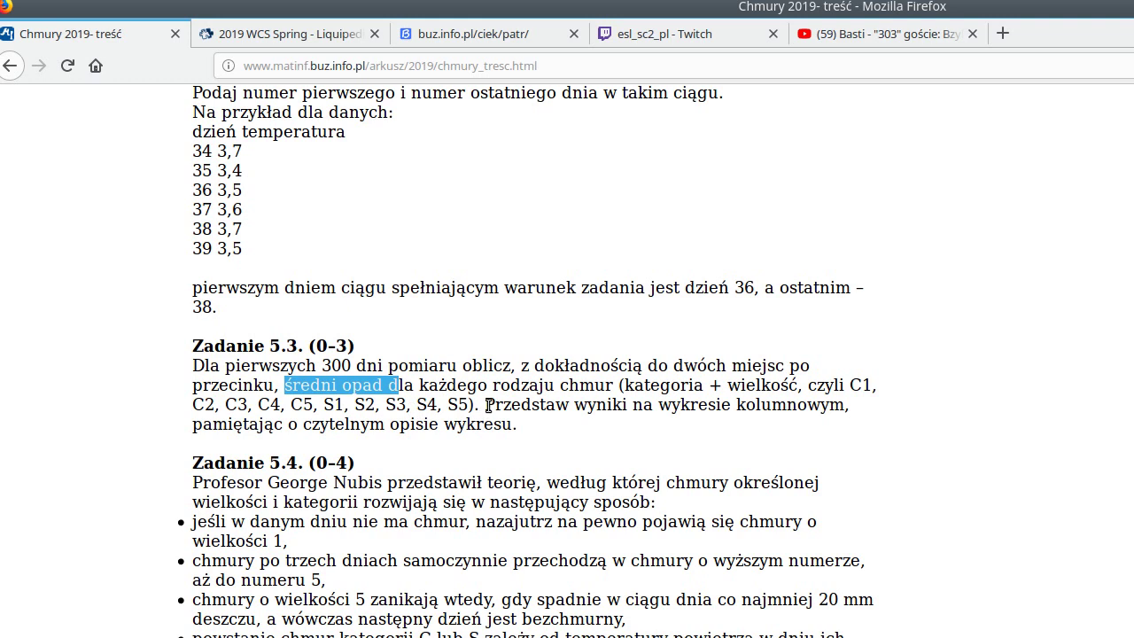
left_click(548, 425)
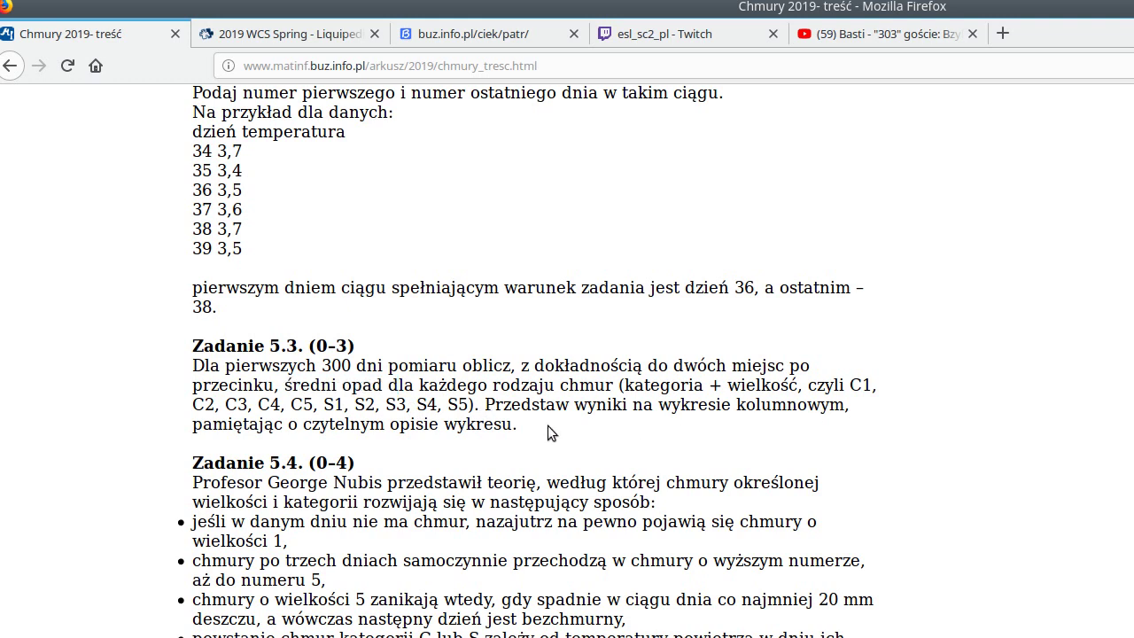
key("alt+Tab")
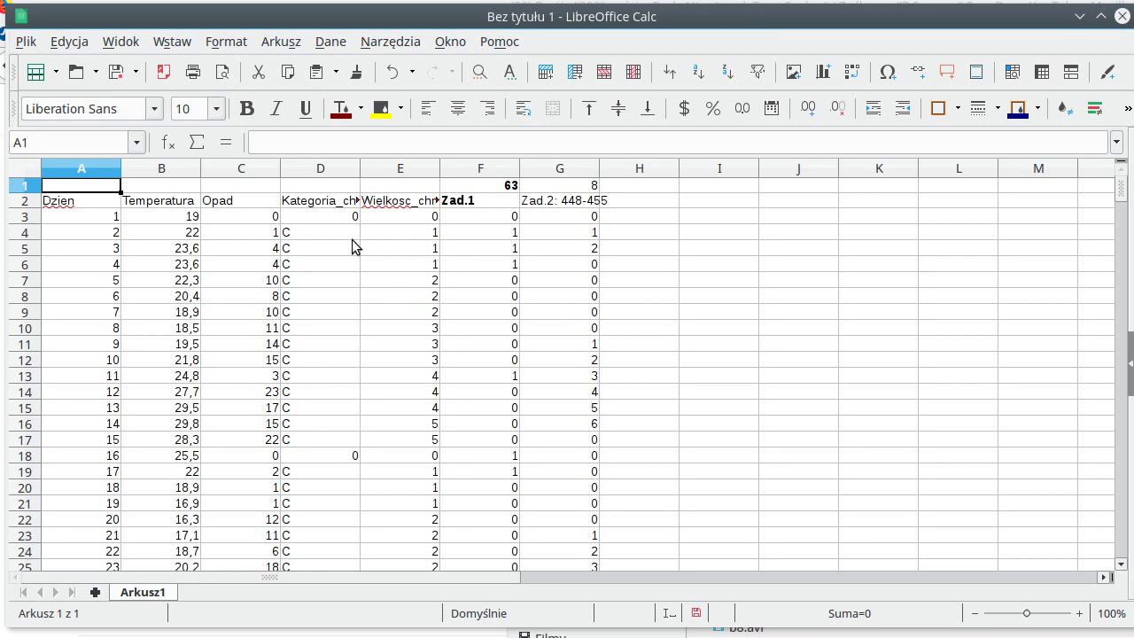
Step: Select and copy A2:E302, the headers plus the first 300 days
left_click(85, 204)
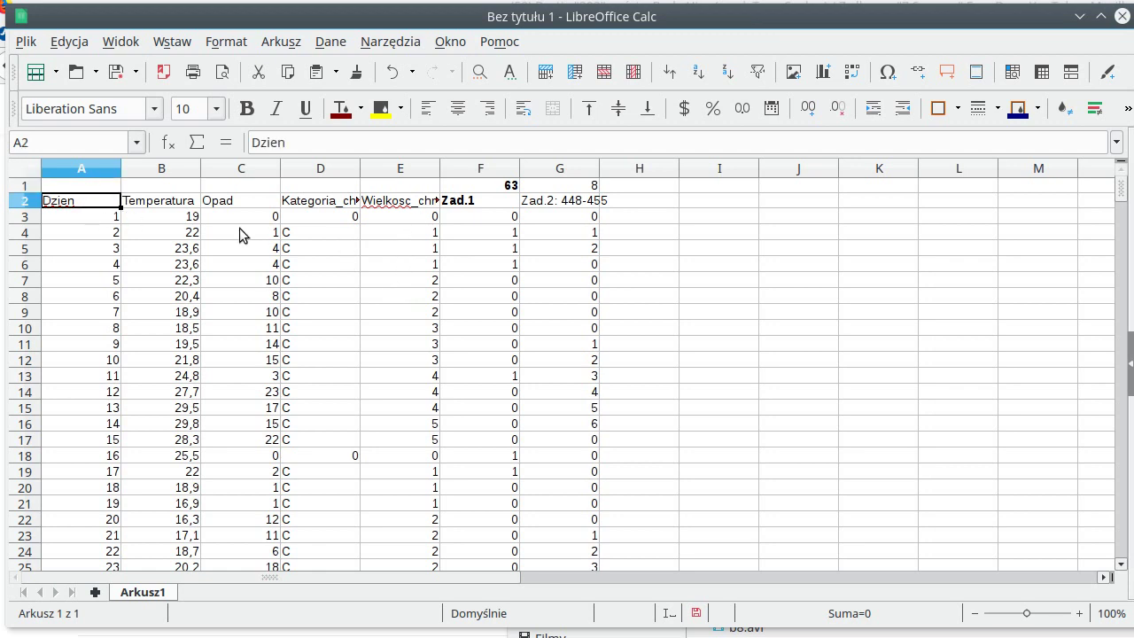
key("shift+Right")
key("shift+Right")
key("shift+Right")
key("shift+Right")
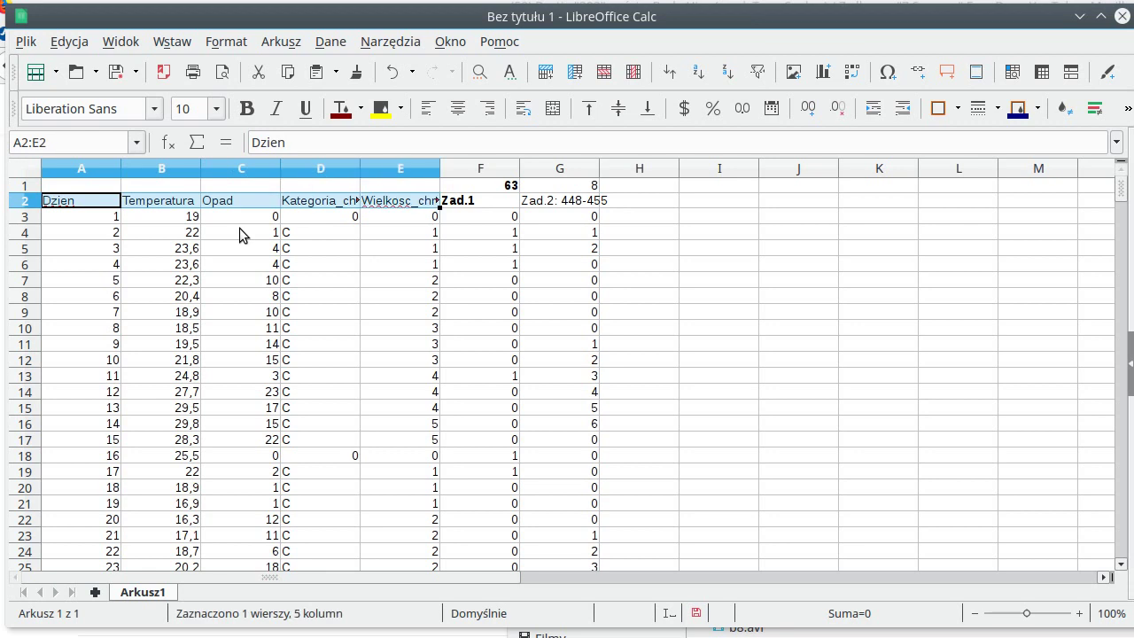
key("ctrl+shift+Down")
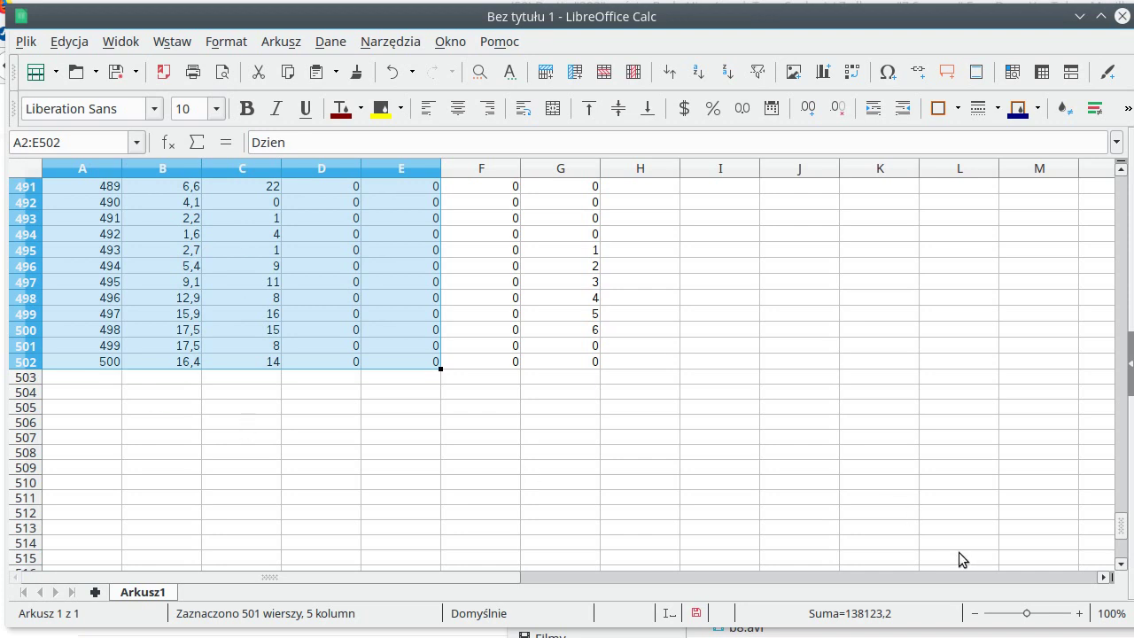
key("shift+Page_Up")
key("shift+Page_Up")
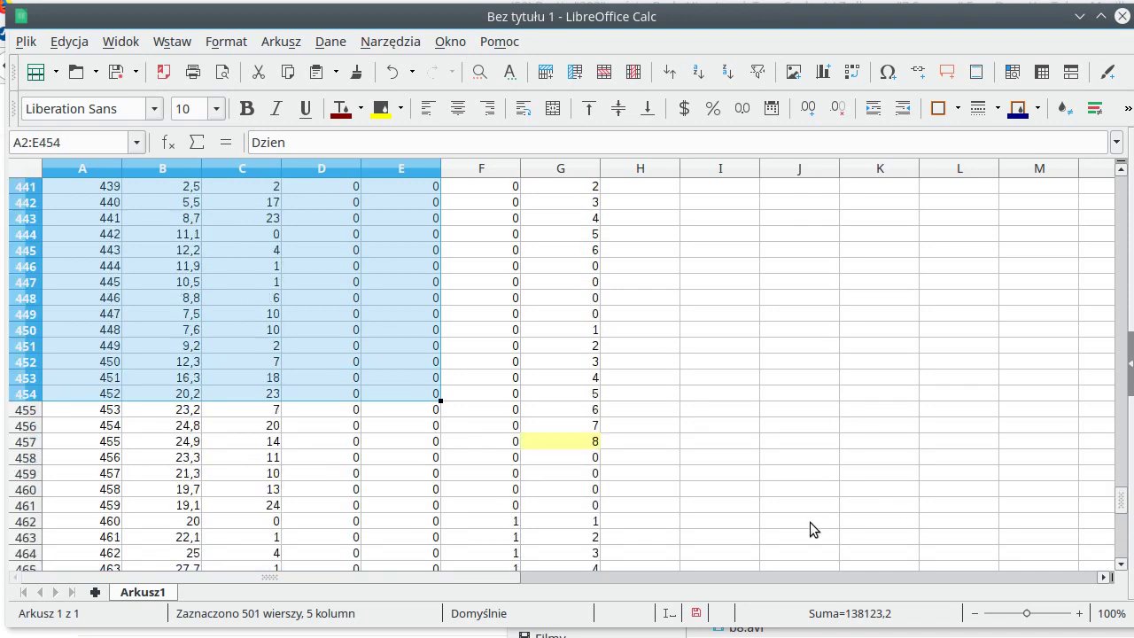
key("shift+Page_Up")
key("shift+Page_Up")
key("shift+Page_Up")
key("shift+Page_Up")
key("shift+Page_Up")
key("shift+Page_Up")
key("shift+Page_Up")
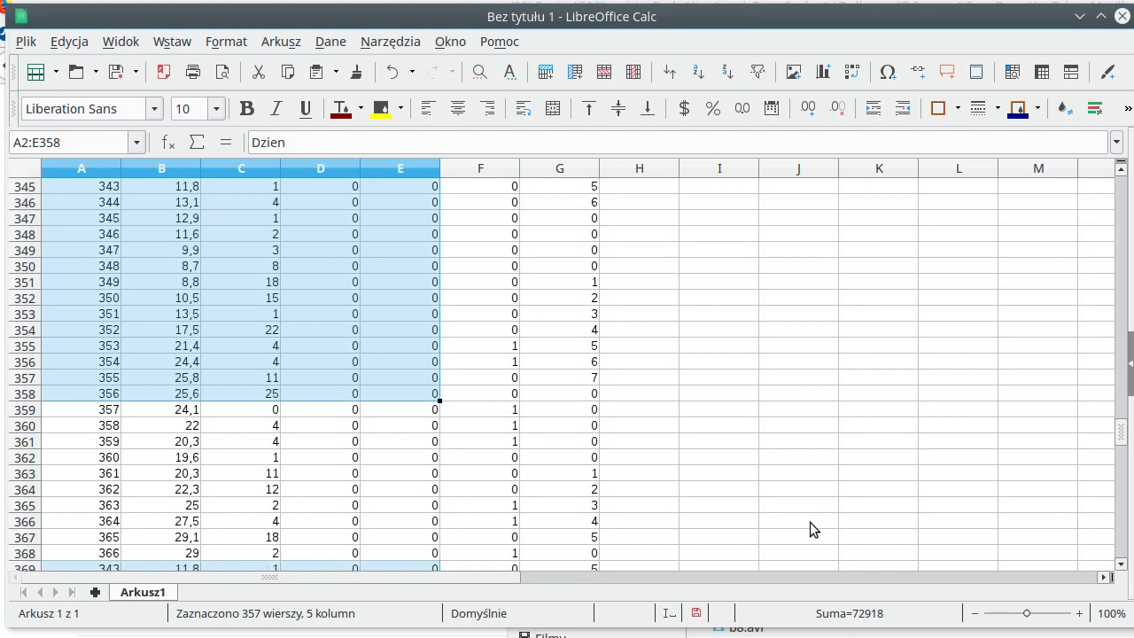
key("shift+Down")
key("shift+Down")
key("shift+Down")
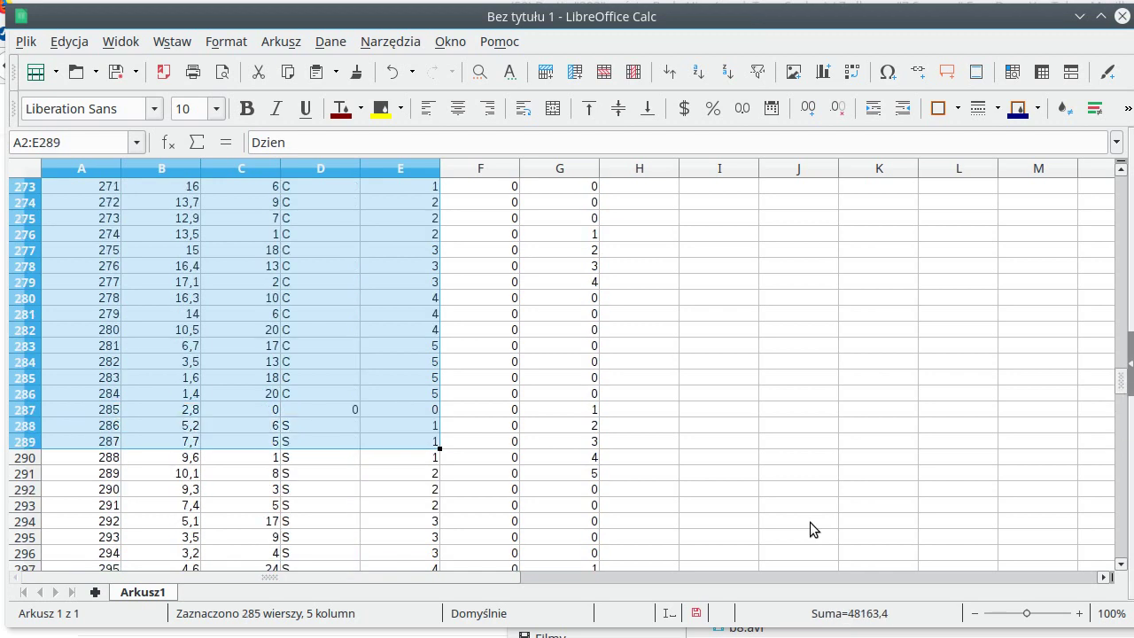
key("shift+Down")
key("shift+Down")
key("shift+Down")
key("shift+Down")
key("shift+Down")
key("shift+Down")
key("shift+Down")
key("shift+Down")
key("shift+Down")
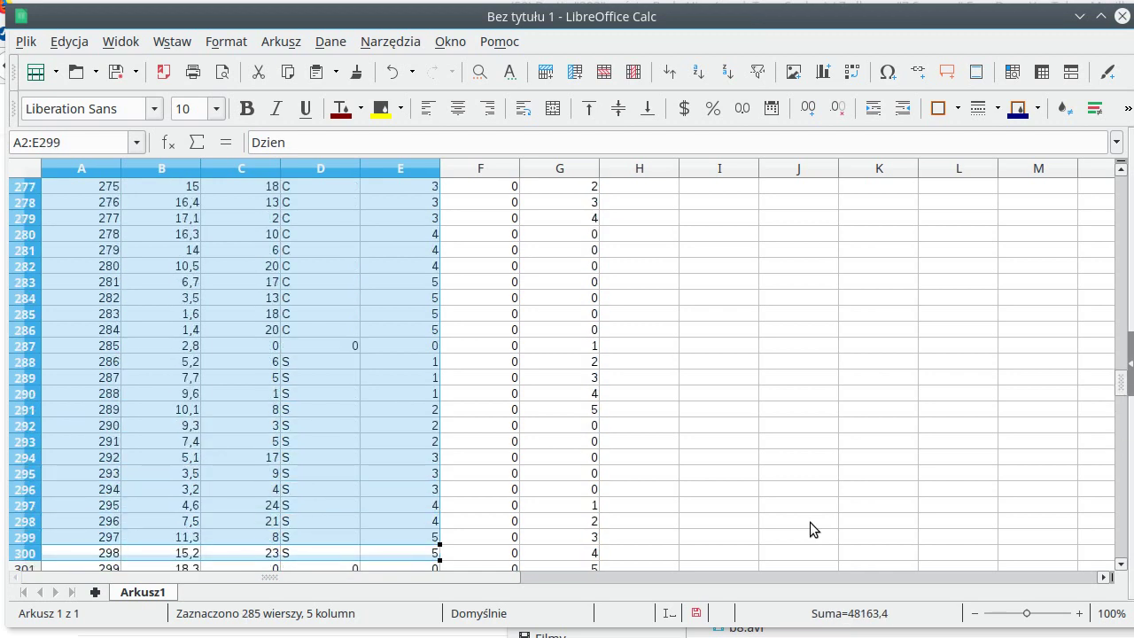
key("shift+Down")
key("shift+Down")
key("shift+Down")
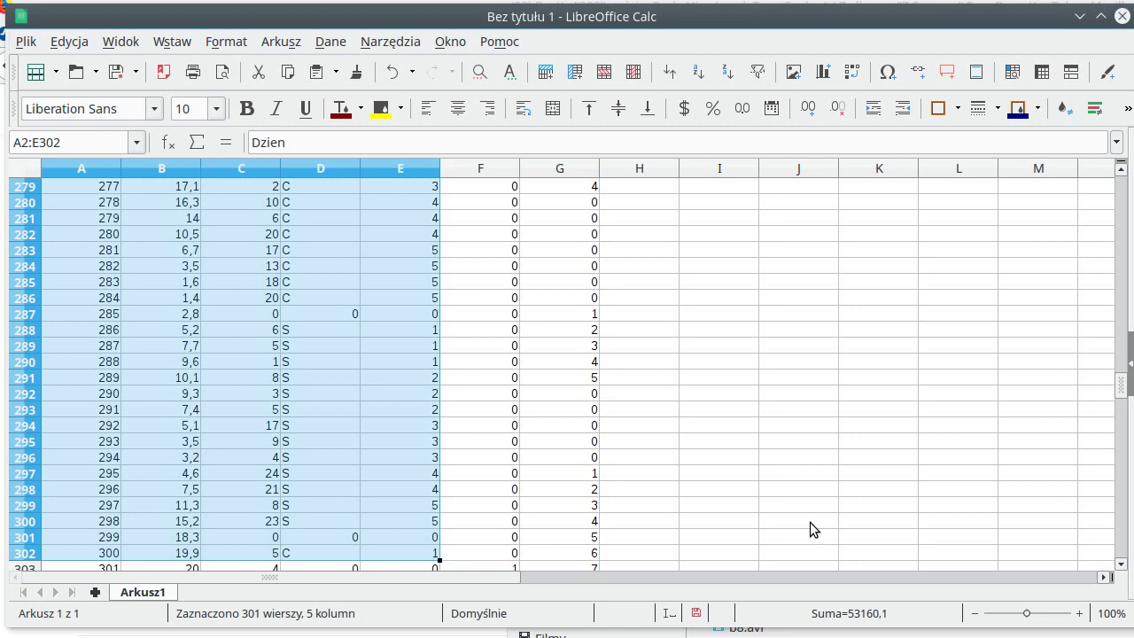
key("ctrl+c")
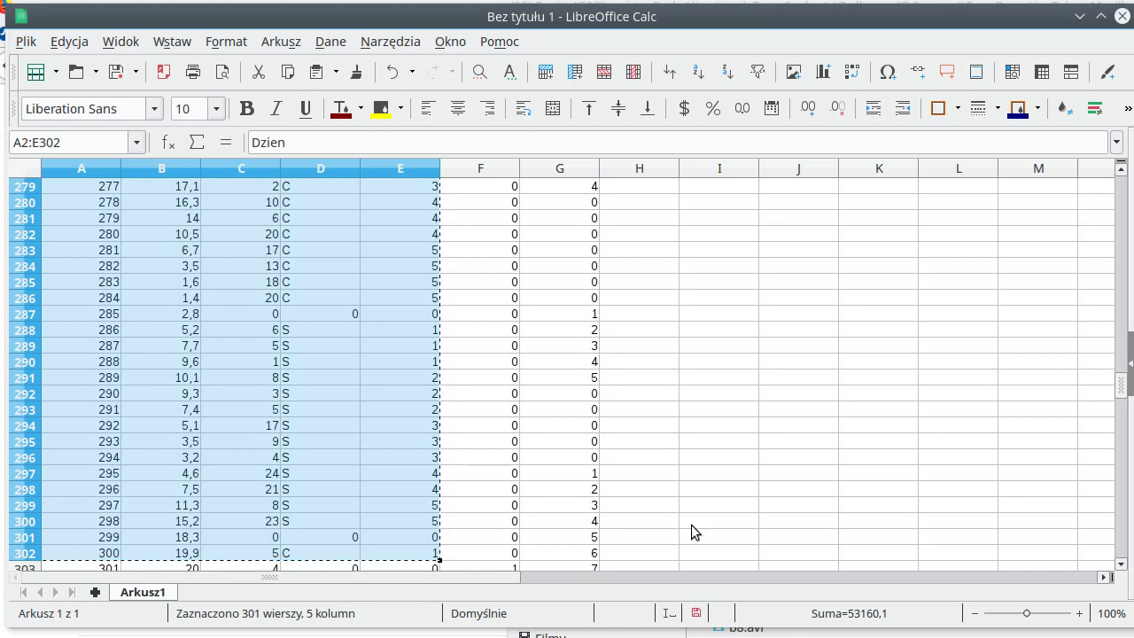
Step: Paste the data as text and numbers only into a new sheet Arkusz2 and check it ends at day 300
left_click(96, 592)
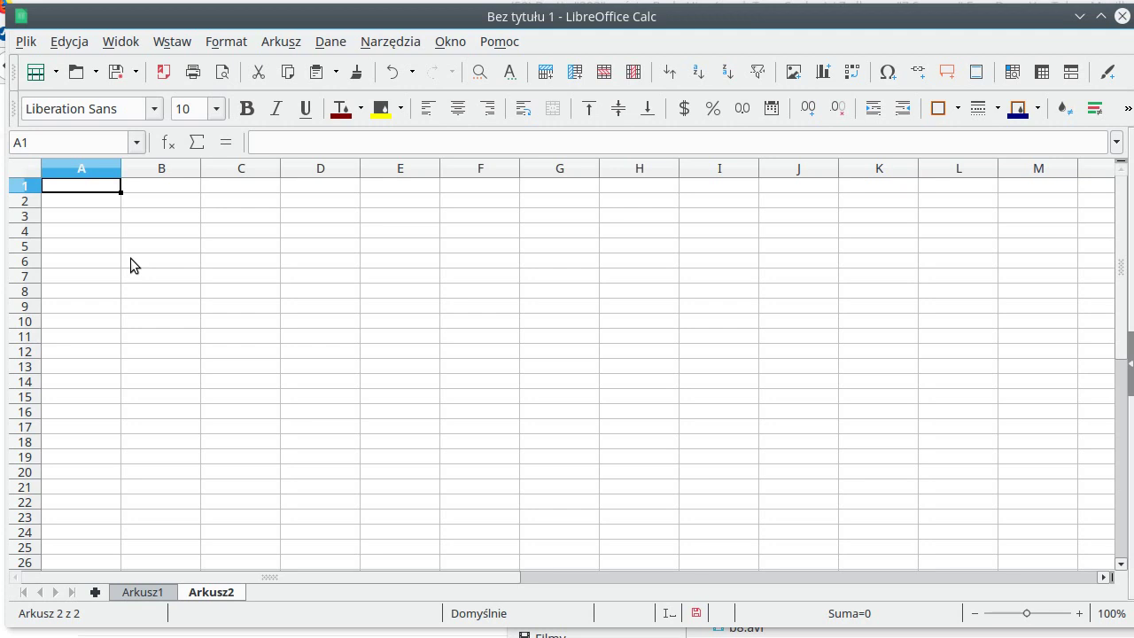
key("ctrl+shift+v")
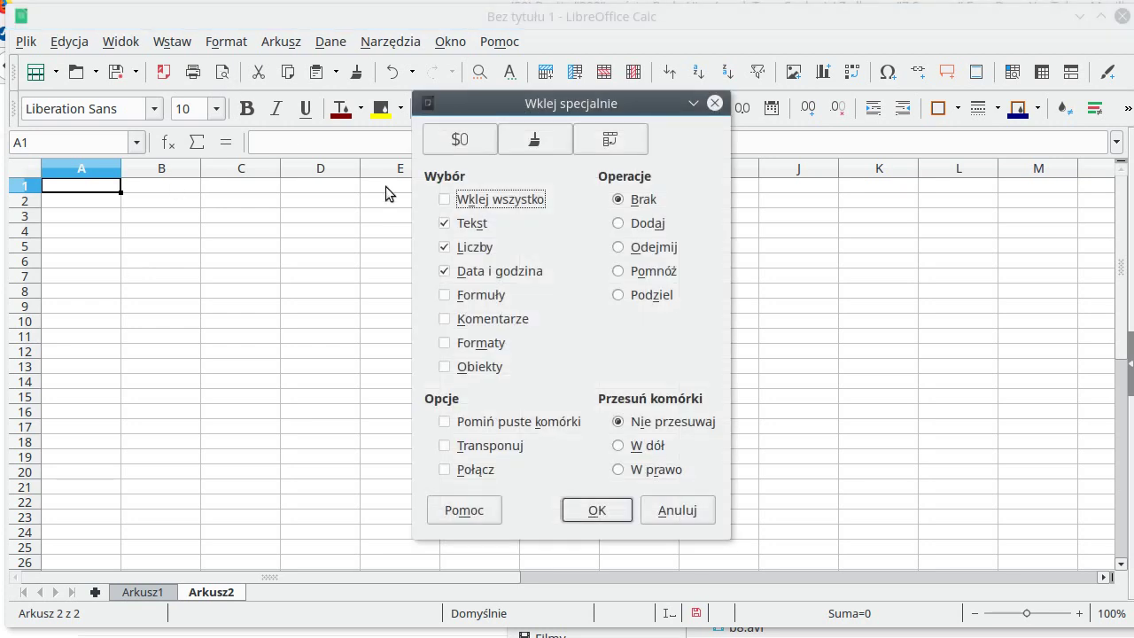
left_click(604, 512)
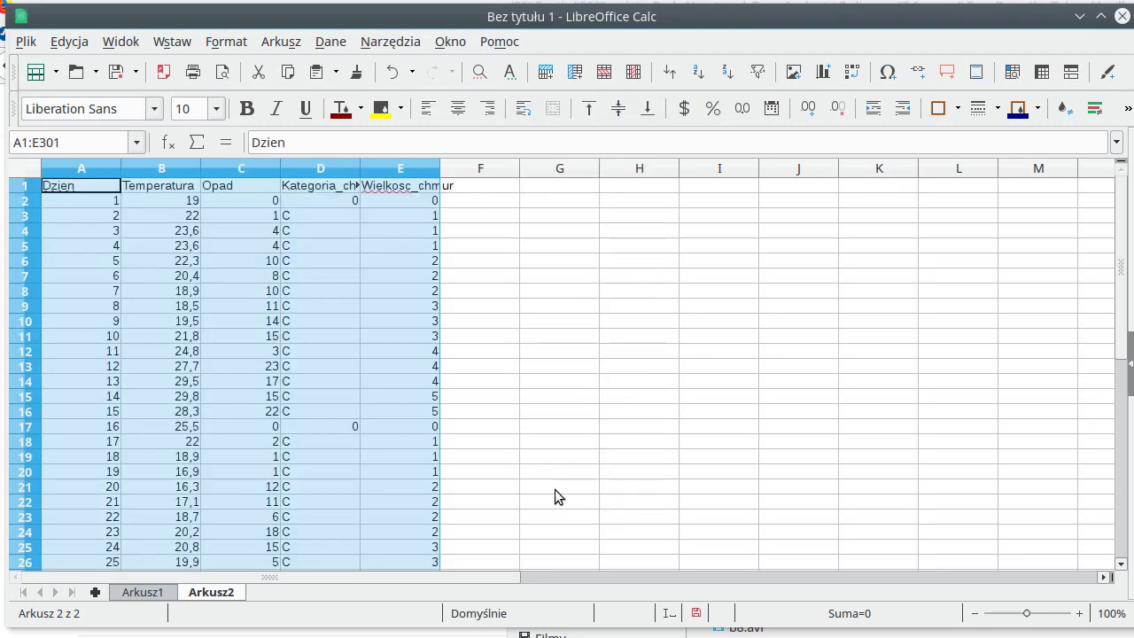
left_click(347, 290)
left_click(341, 368)
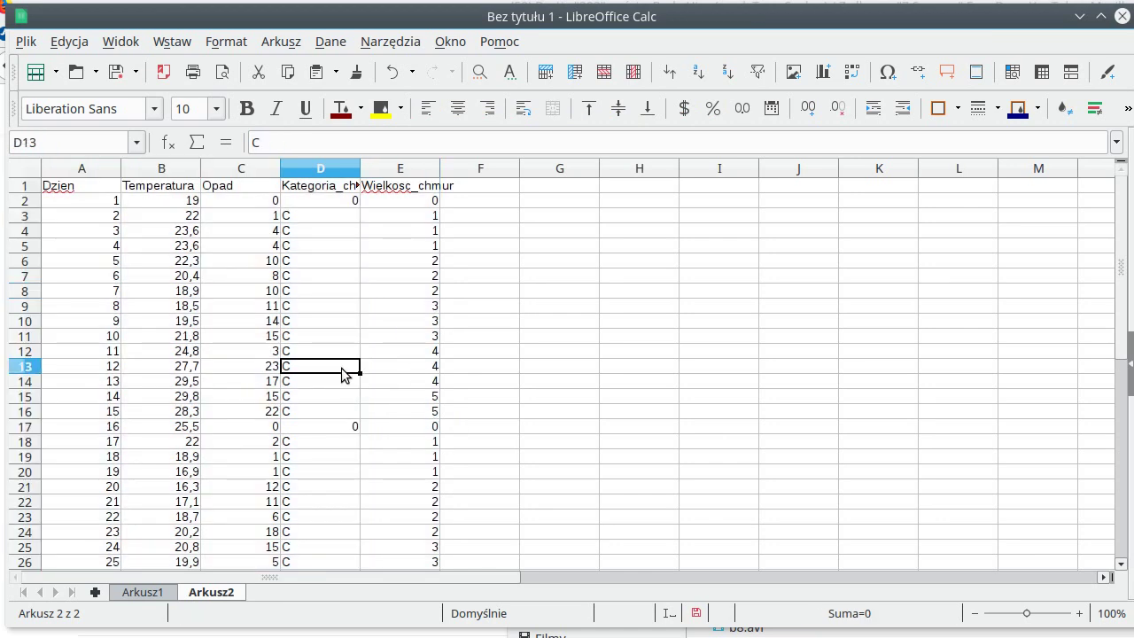
key("ctrl+Down")
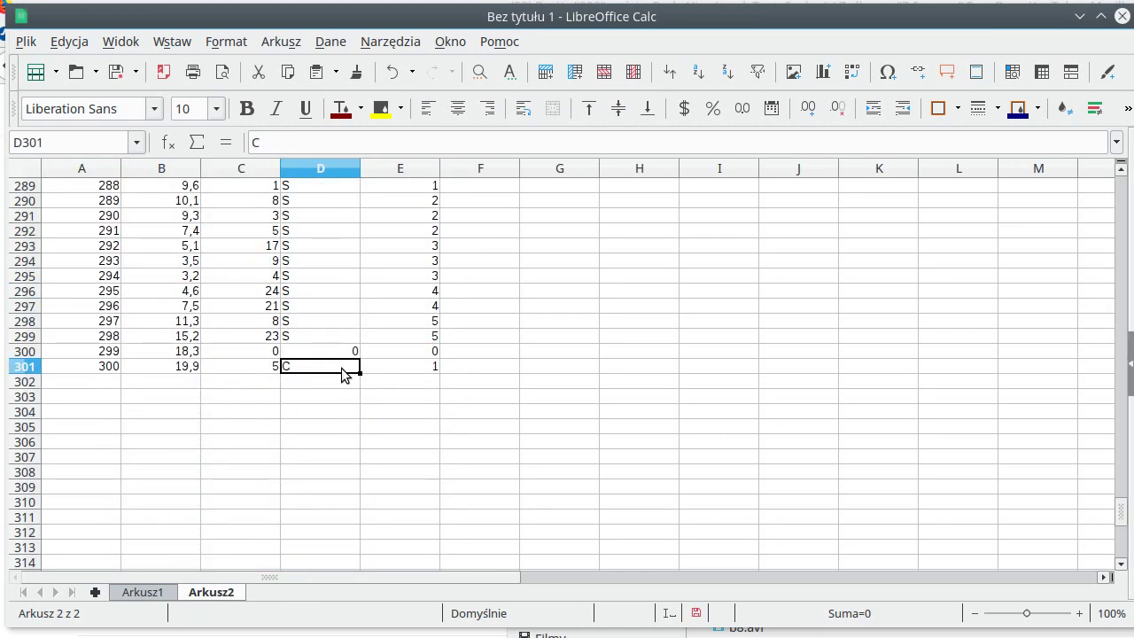
key("ctrl+Up")
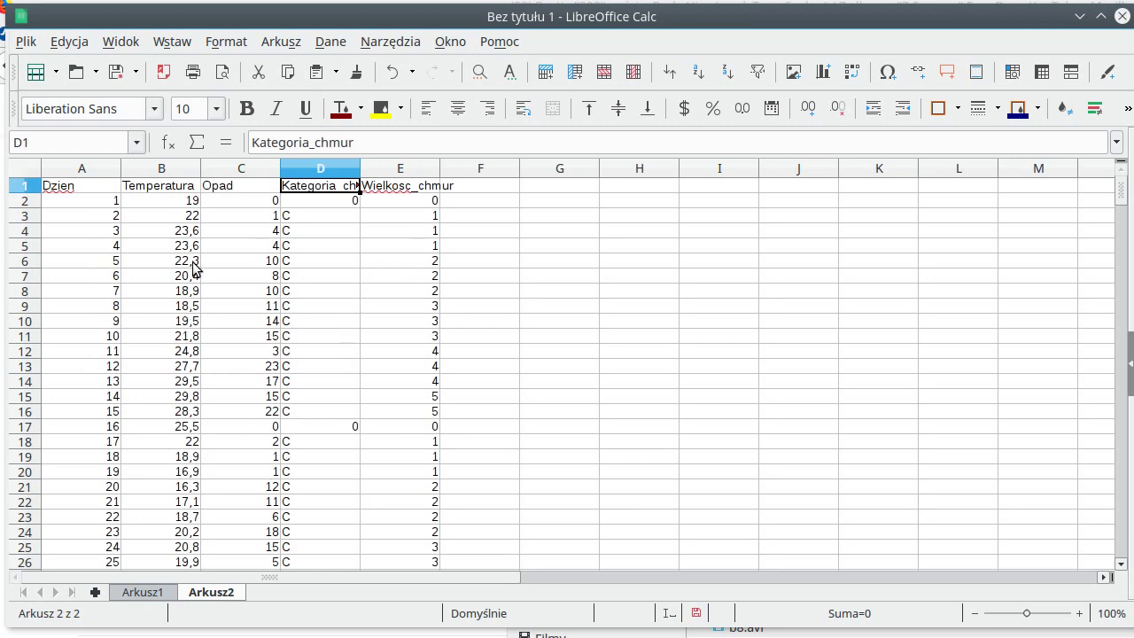
Step: Start a pivot table from the Arkusz2 data
left_click(331, 42)
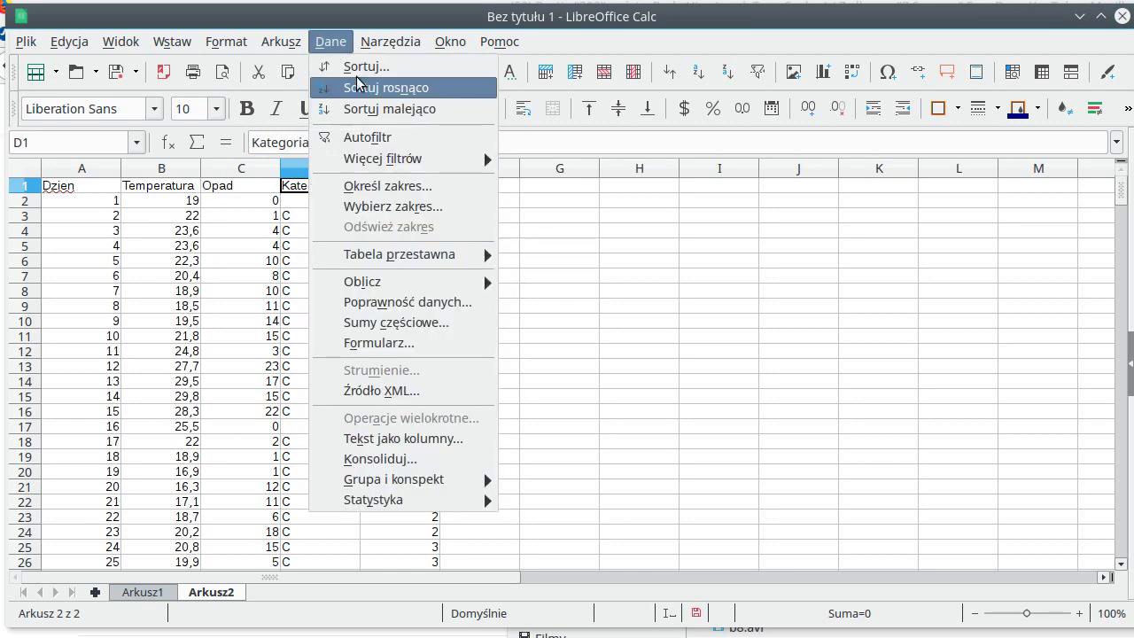
left_click(315, 24)
left_click(172, 42)
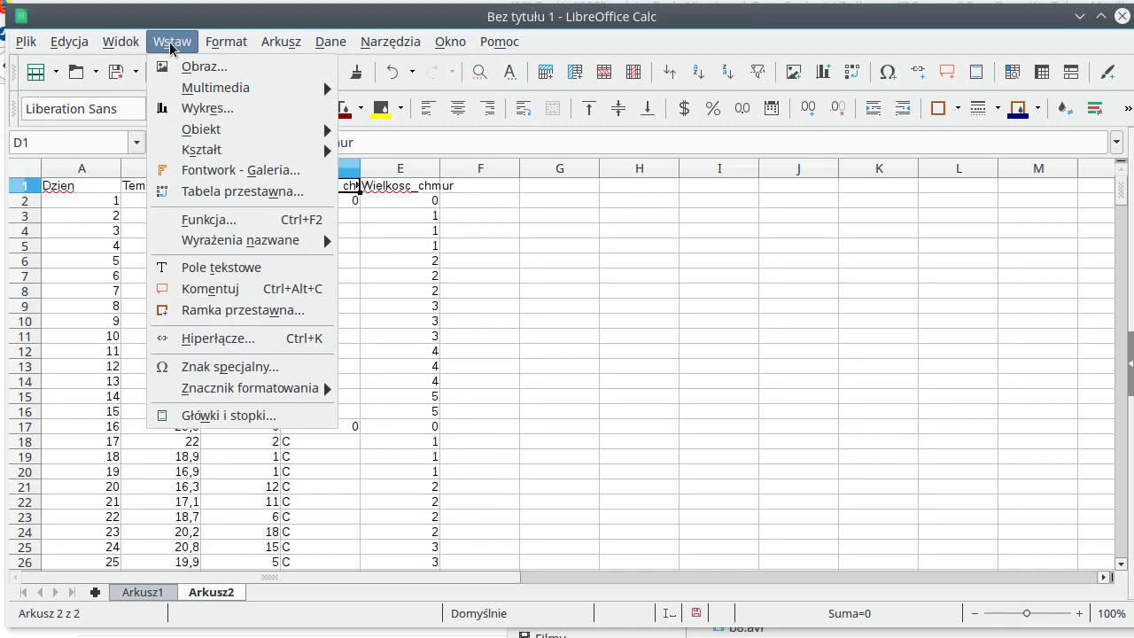
left_click(236, 193)
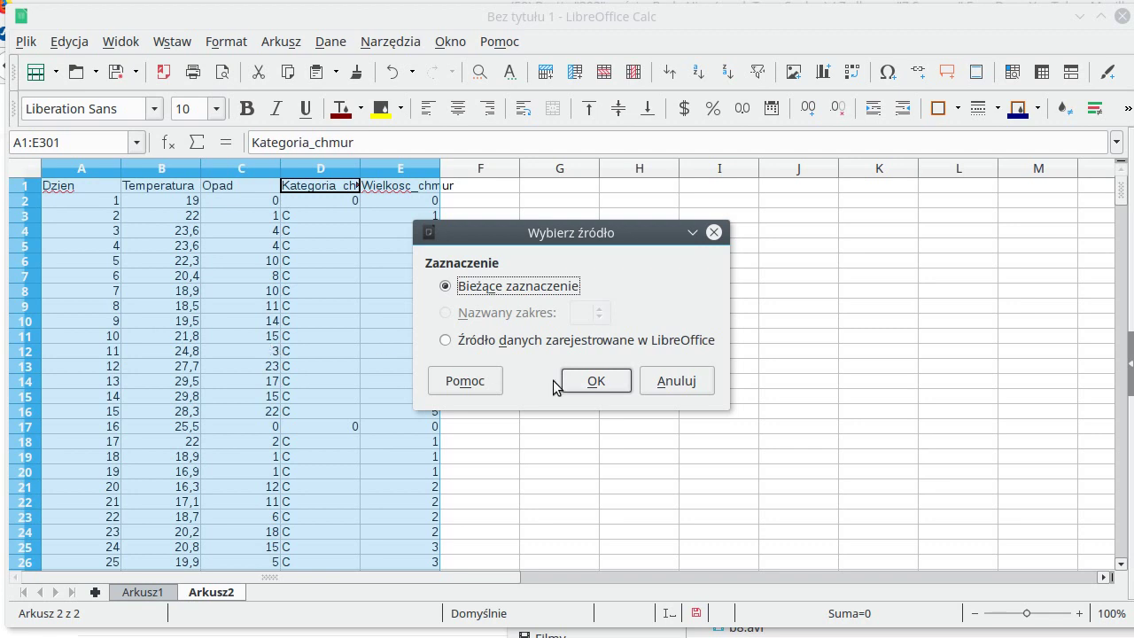
left_click(597, 381)
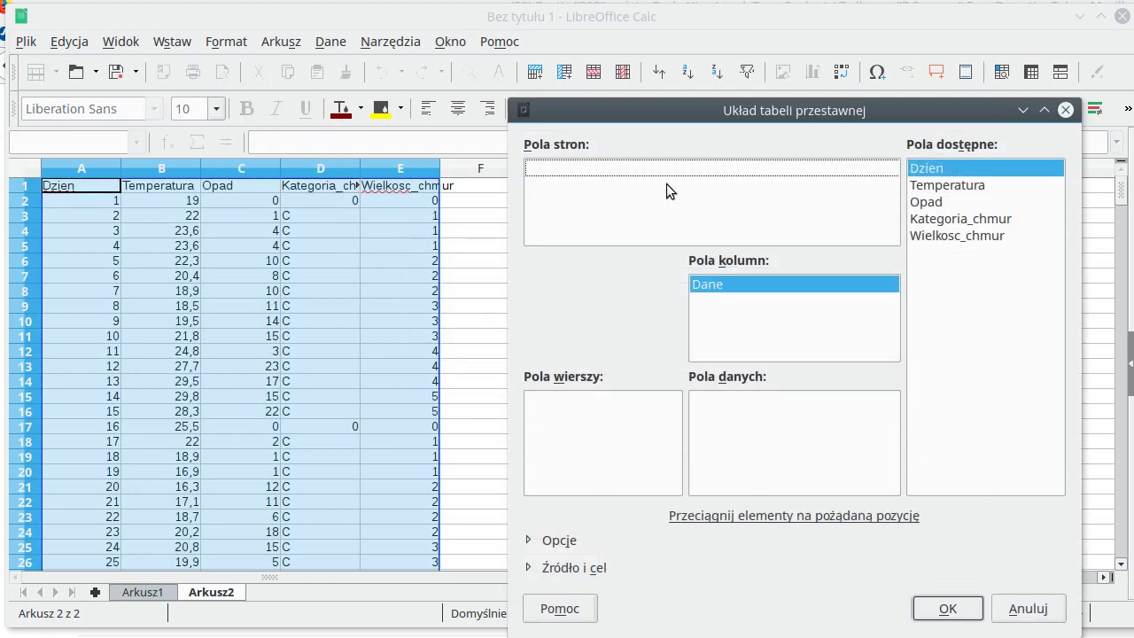
Step: Use Kategoria_chmur and Wielkosc_chmur as row fields and Opad as Mean, then create the pivot table
left_click_drag(696, 119, 587, 94)
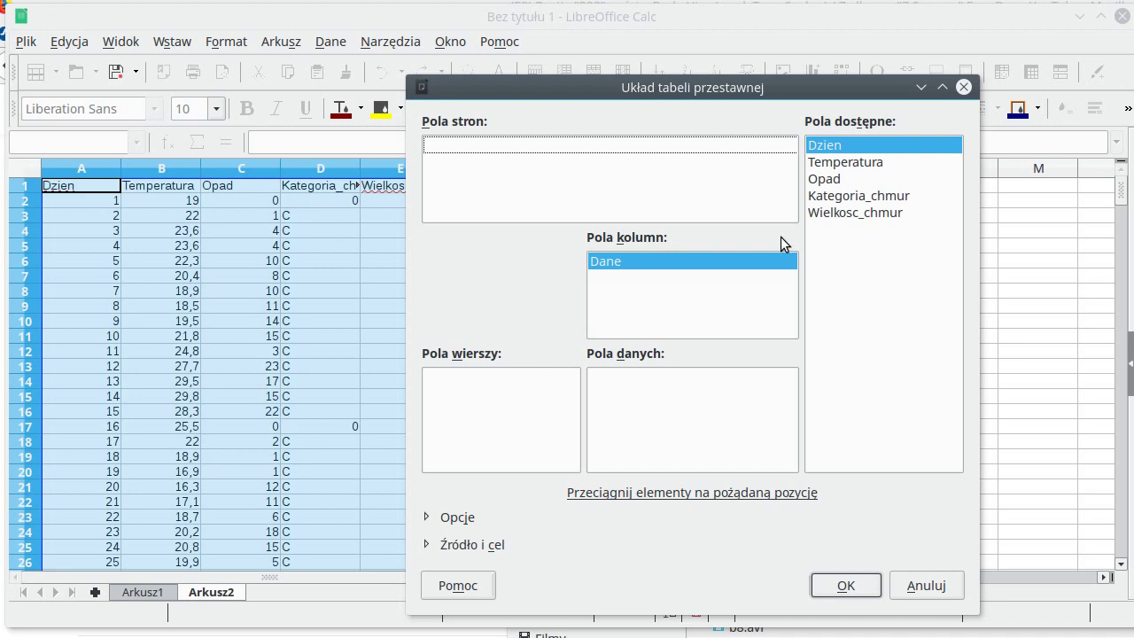
mouse_move(857, 197)
left_mouse_down()
mouse_move(575, 292)
mouse_move(467, 396)
left_mouse_up()
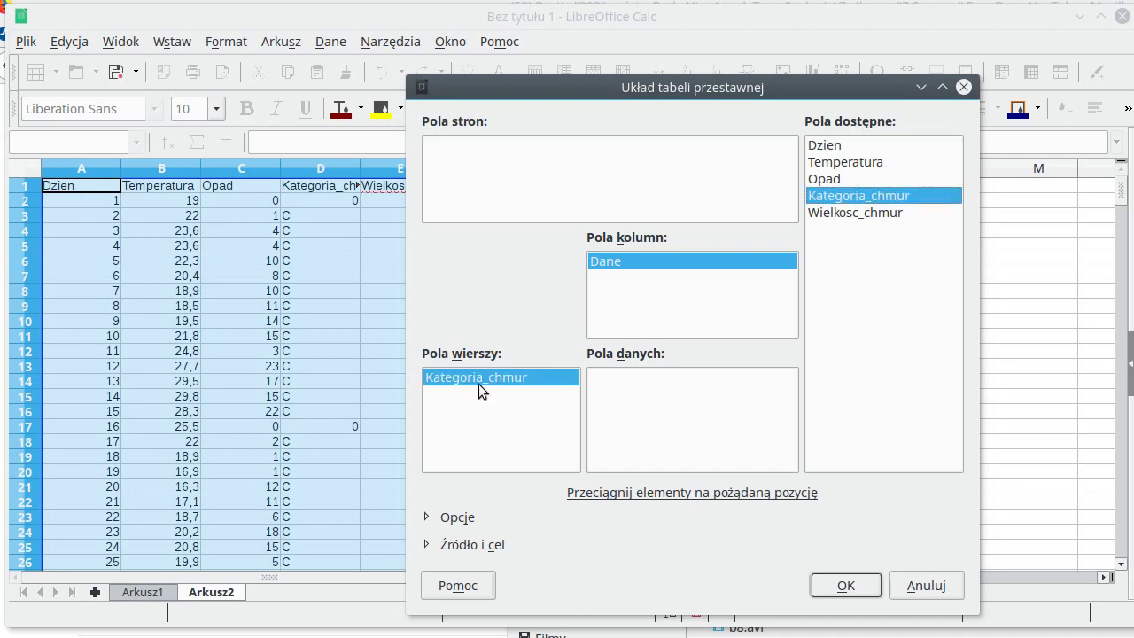
left_click(846, 216)
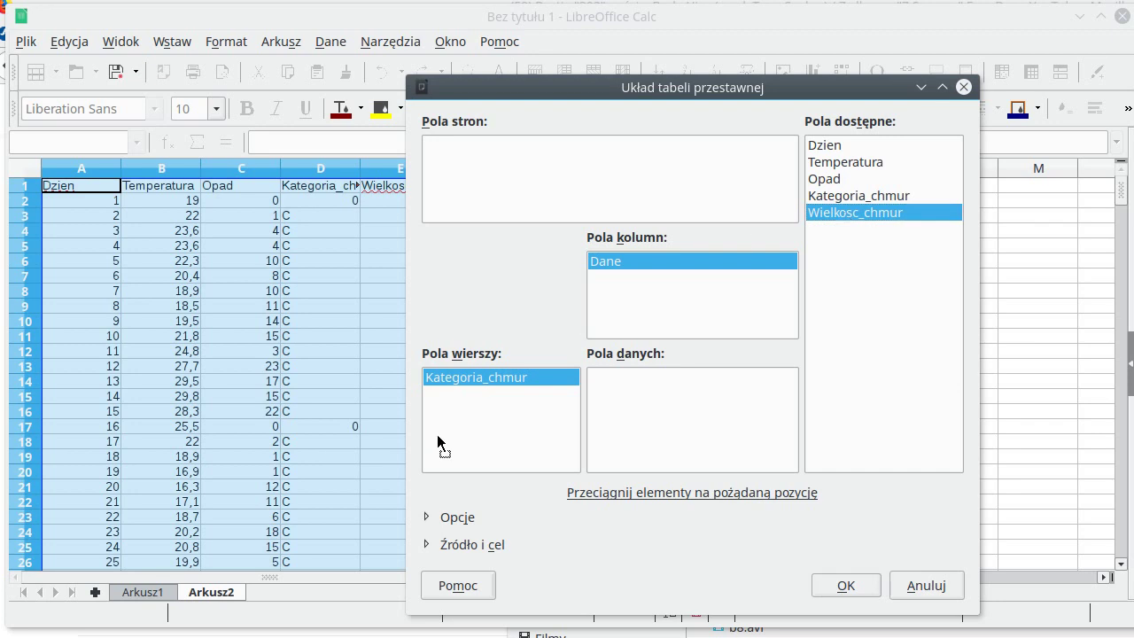
left_click_drag(847, 216, 458, 429)
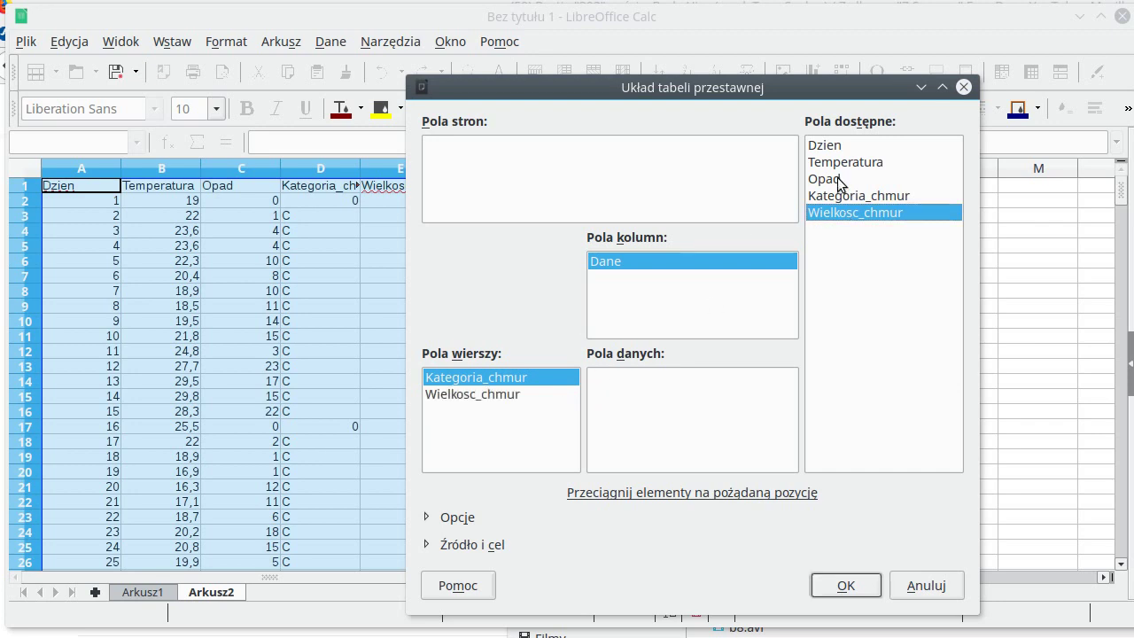
left_click_drag(837, 178, 627, 406)
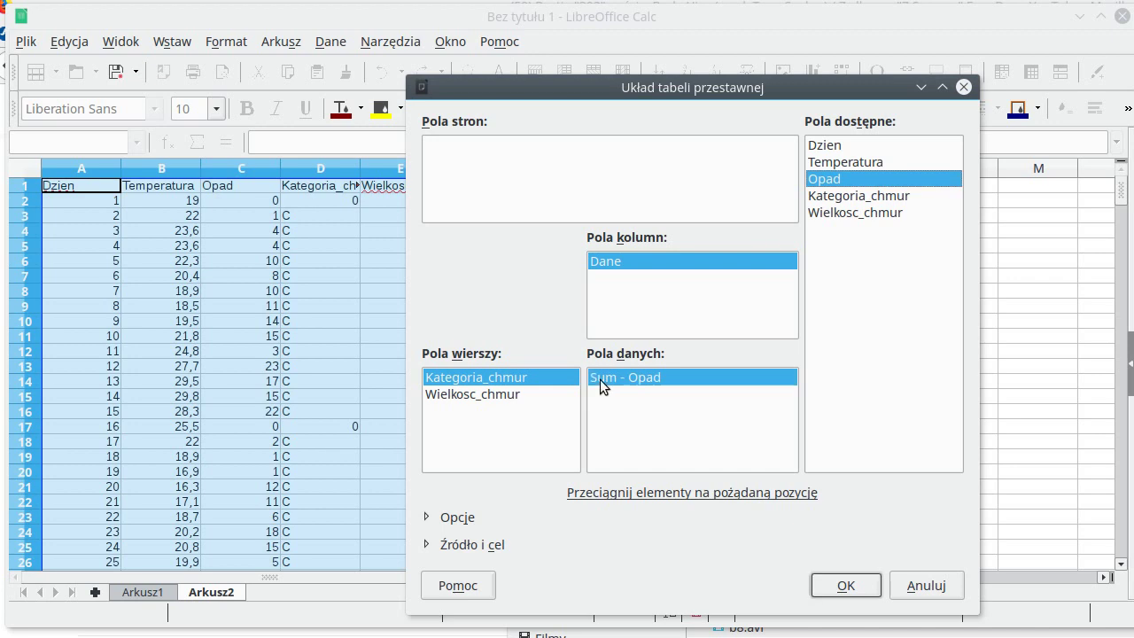
double_click(599, 380)
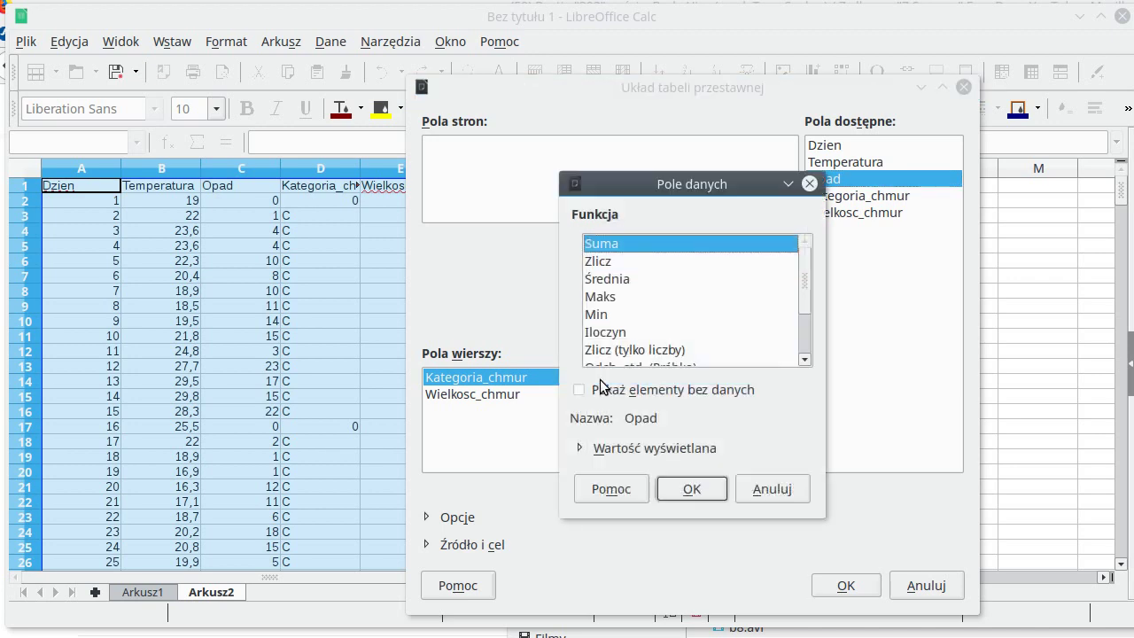
double_click(615, 280)
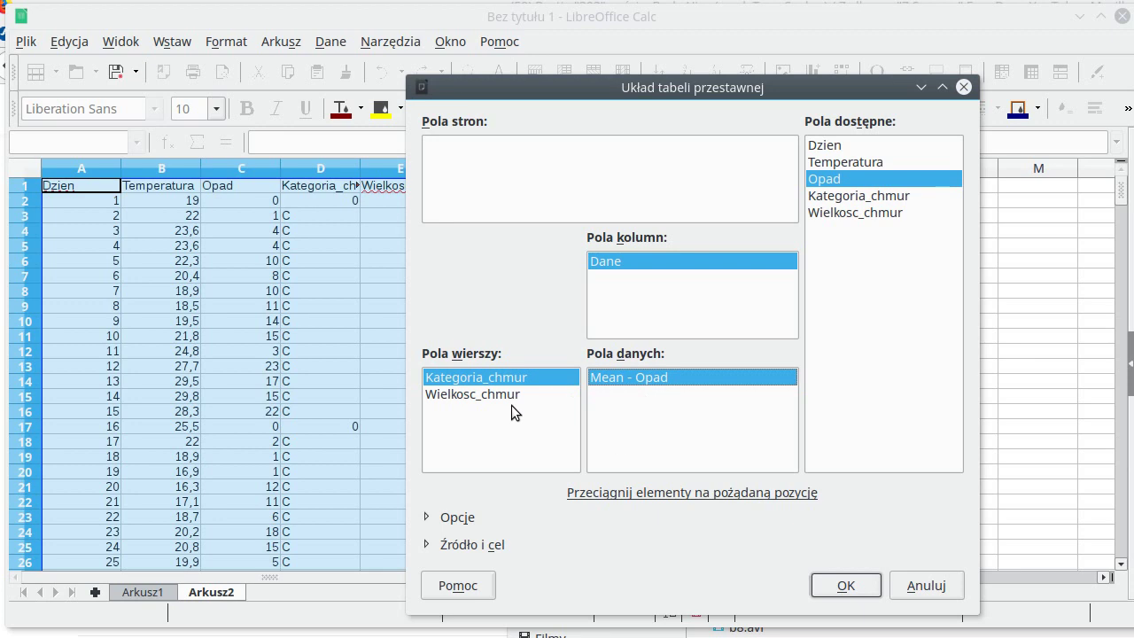
left_click(856, 587)
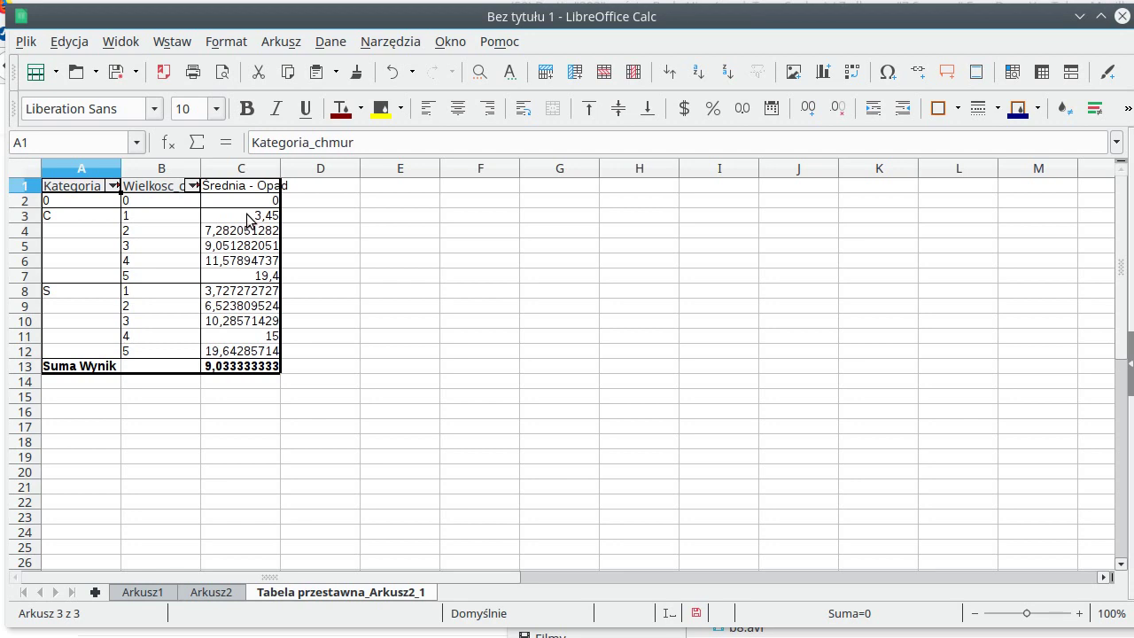
Step: Format the pivot averages in C3:C12 as -1234,12 with two decimal places
left_click_drag(249, 220, 248, 352)
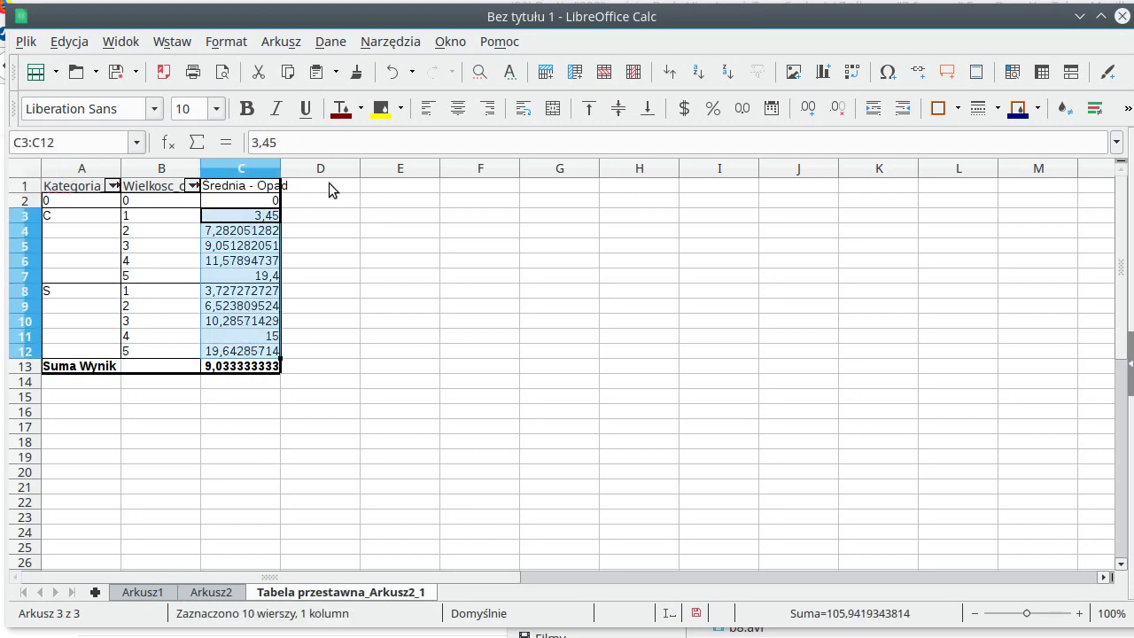
key("ctrl+1")
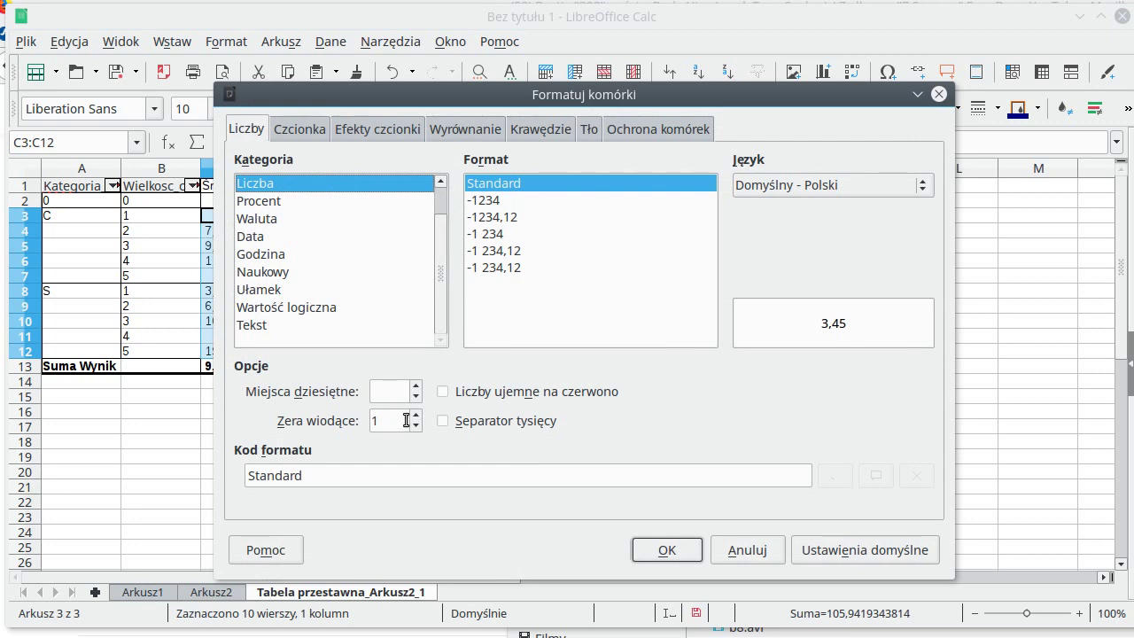
left_click(417, 387)
left_click(417, 387)
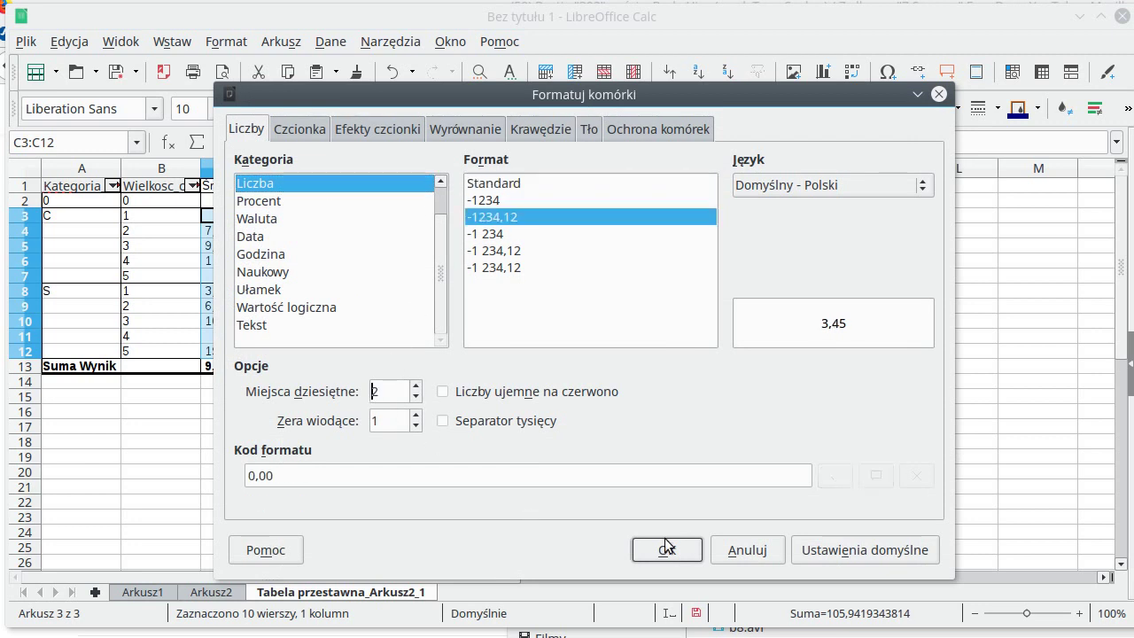
left_click(689, 549)
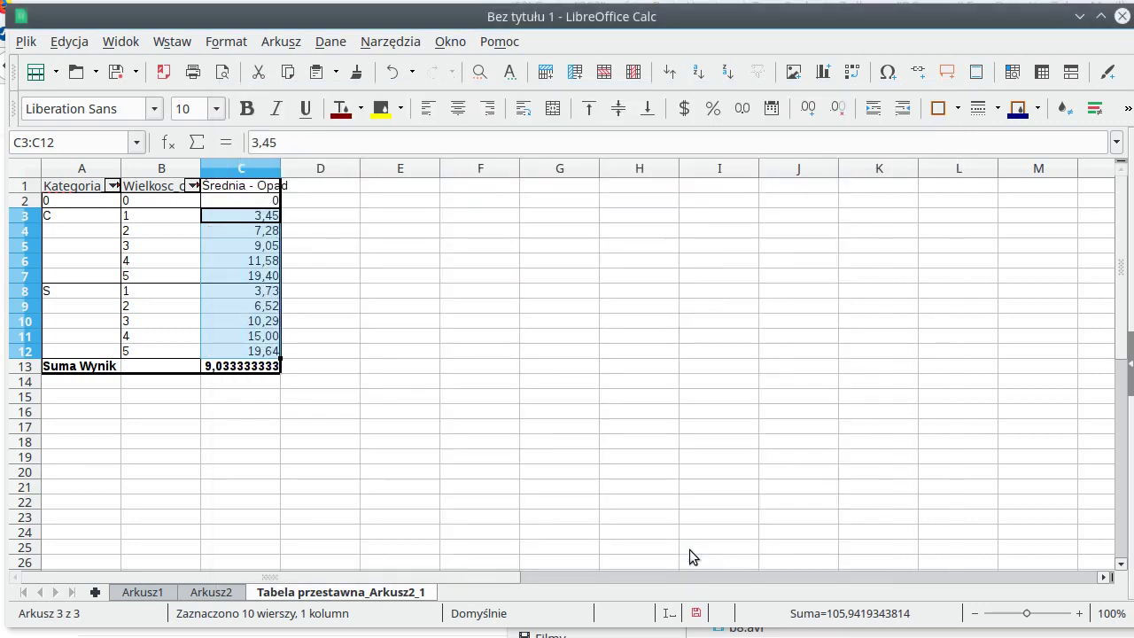
left_click(353, 252)
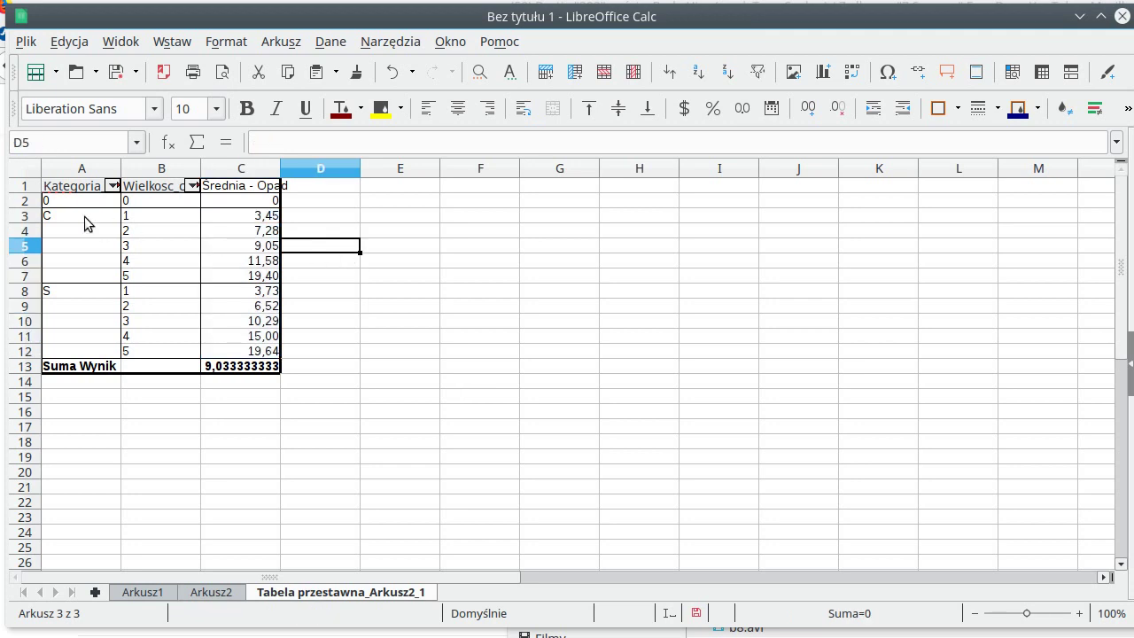
left_click_drag(84, 216, 227, 354)
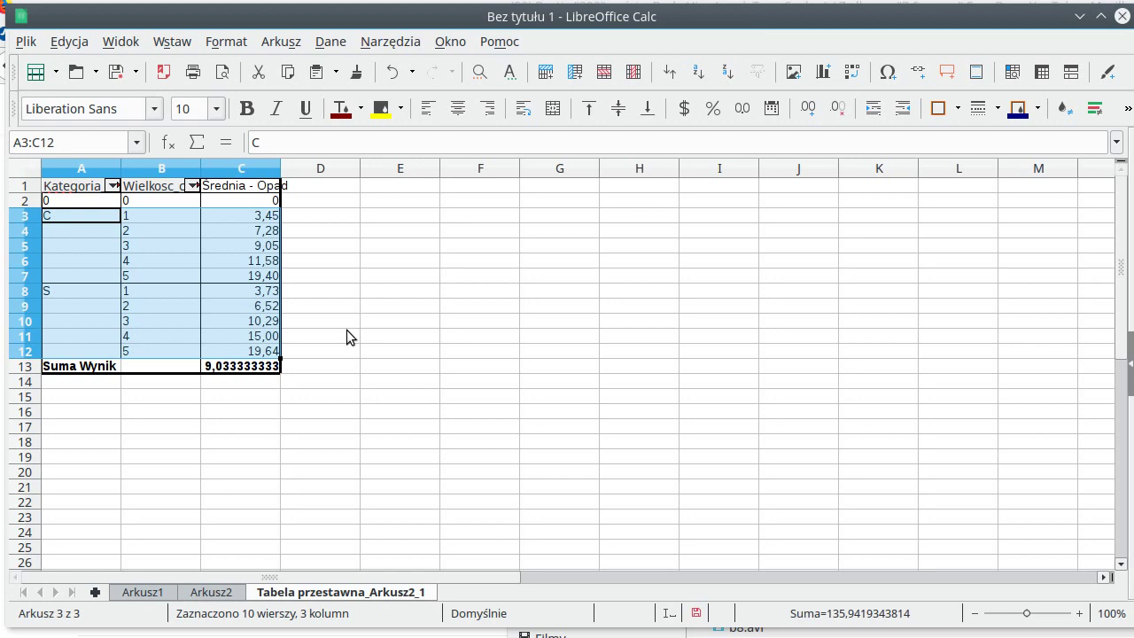
Step: Enter the labels s3, s4 and s5 in D10:D12
left_click_drag(346, 322, 347, 351)
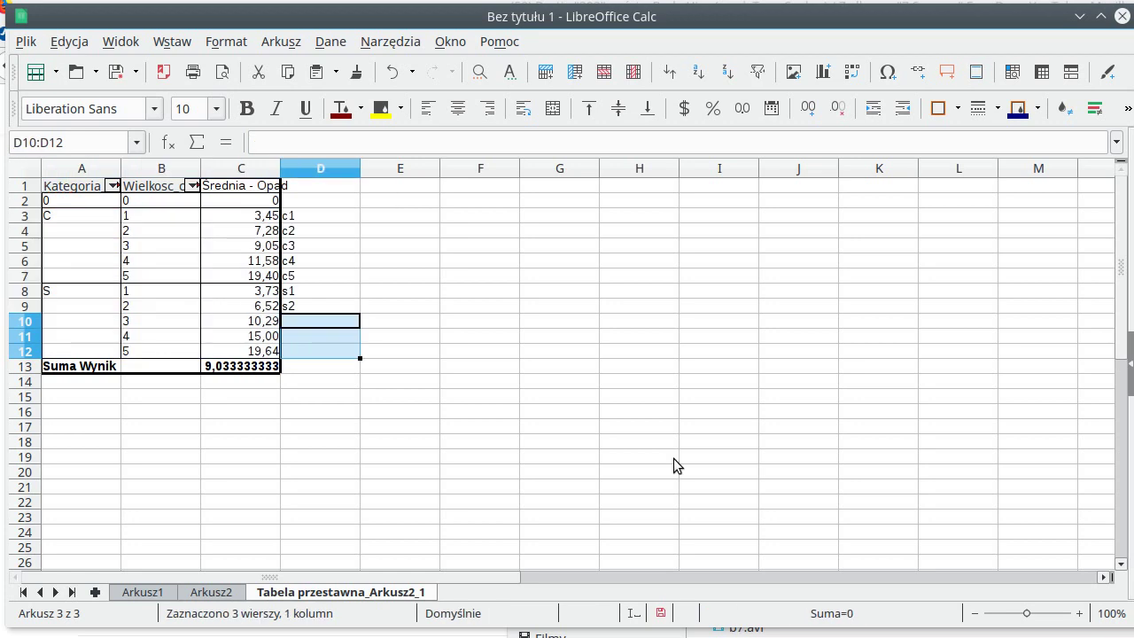
left_click(347, 325)
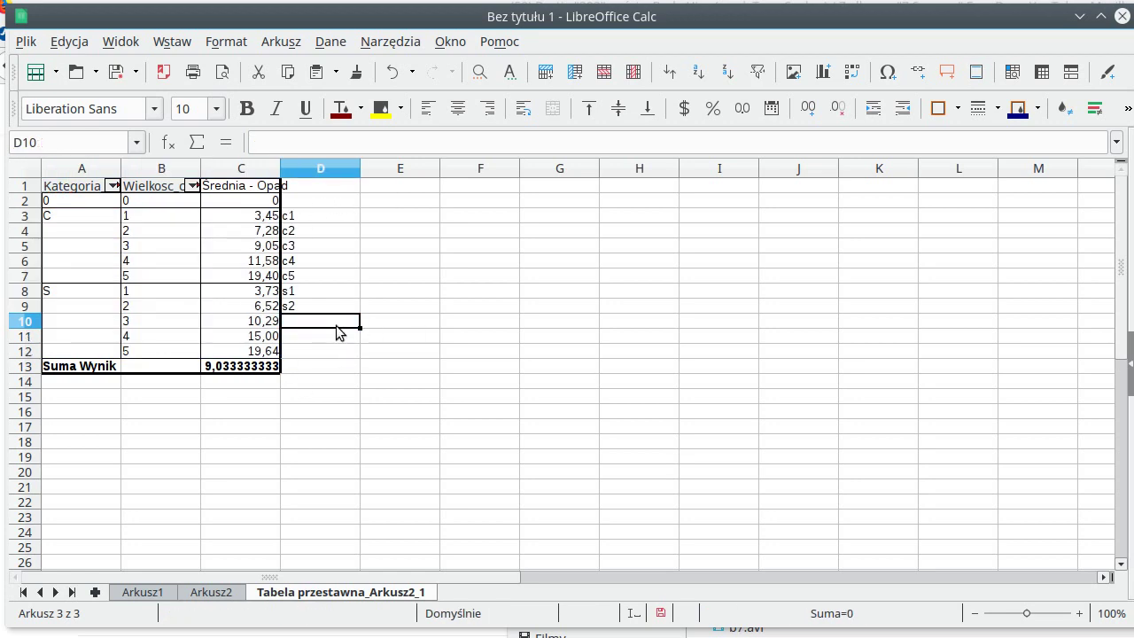
type("s3")
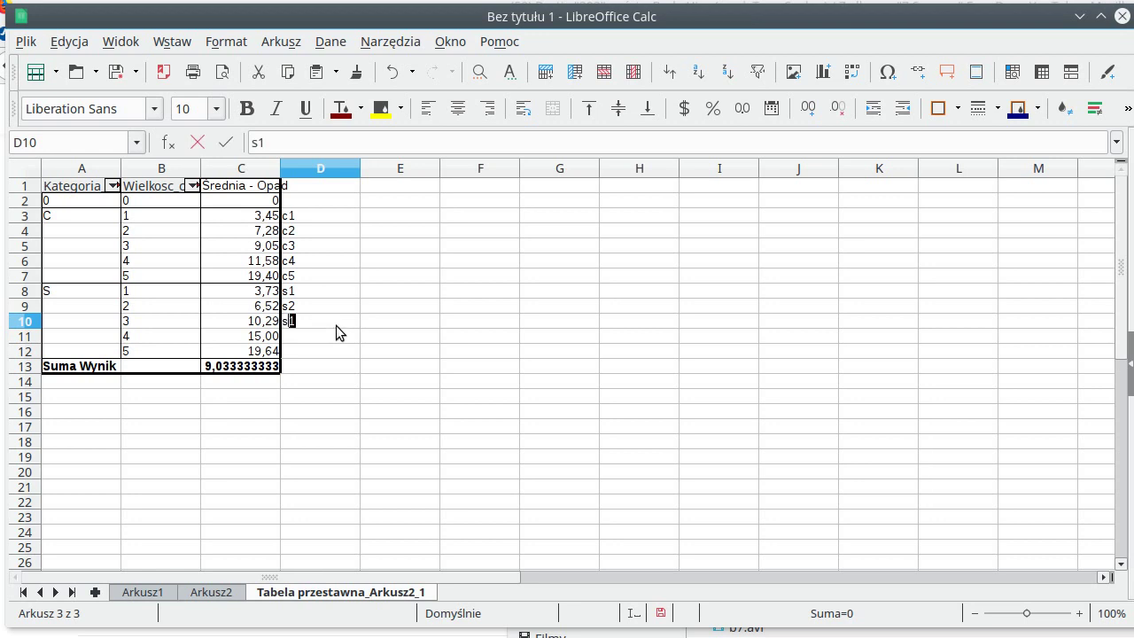
key("Return")
type("s4")
key("Return")
type("s5")
key("Return")
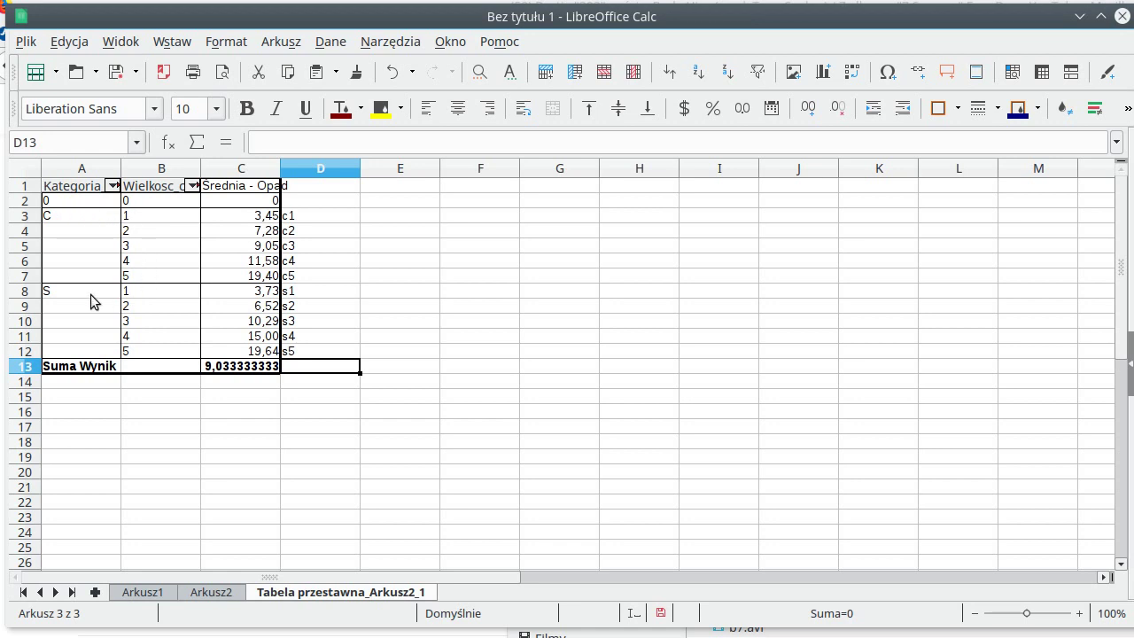
Step: Copy C3:C12 and paste the values only into E3:E12, then select D3:E12
left_click_drag(250, 217, 248, 348)
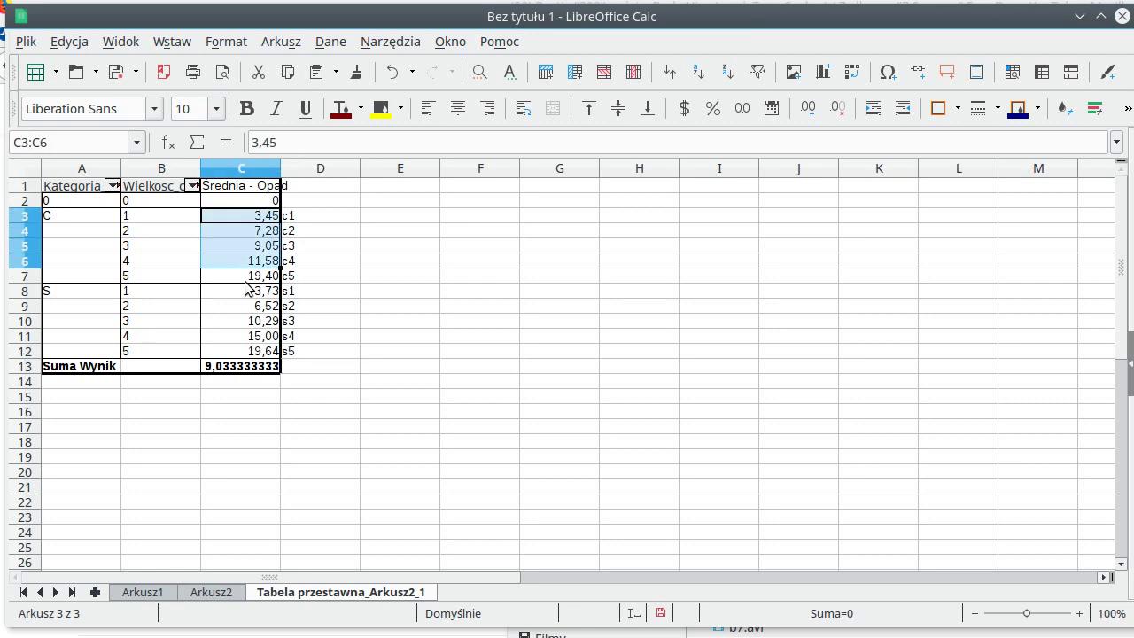
key("ctrl+c")
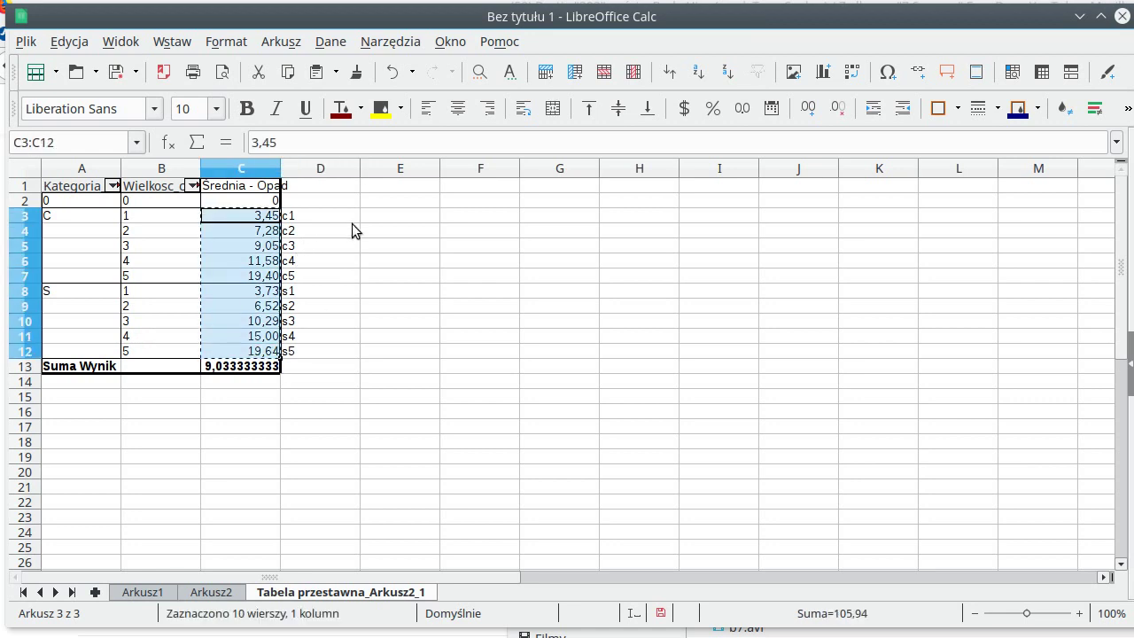
left_click(374, 232)
key("ctrl+shift+v")
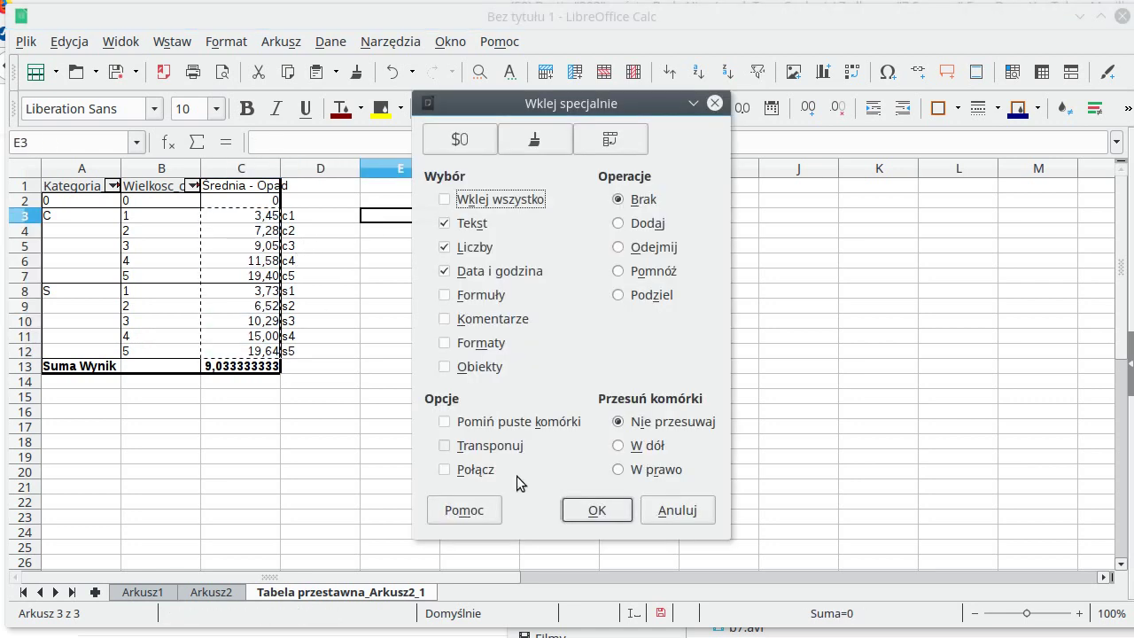
left_click(595, 510)
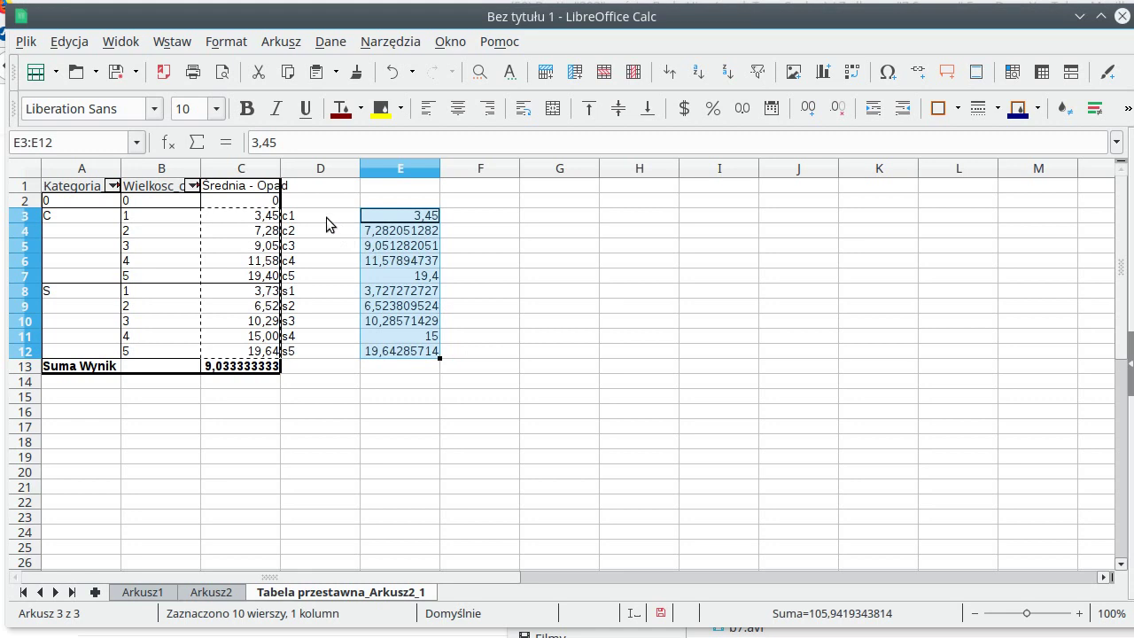
left_click_drag(326, 217, 403, 353)
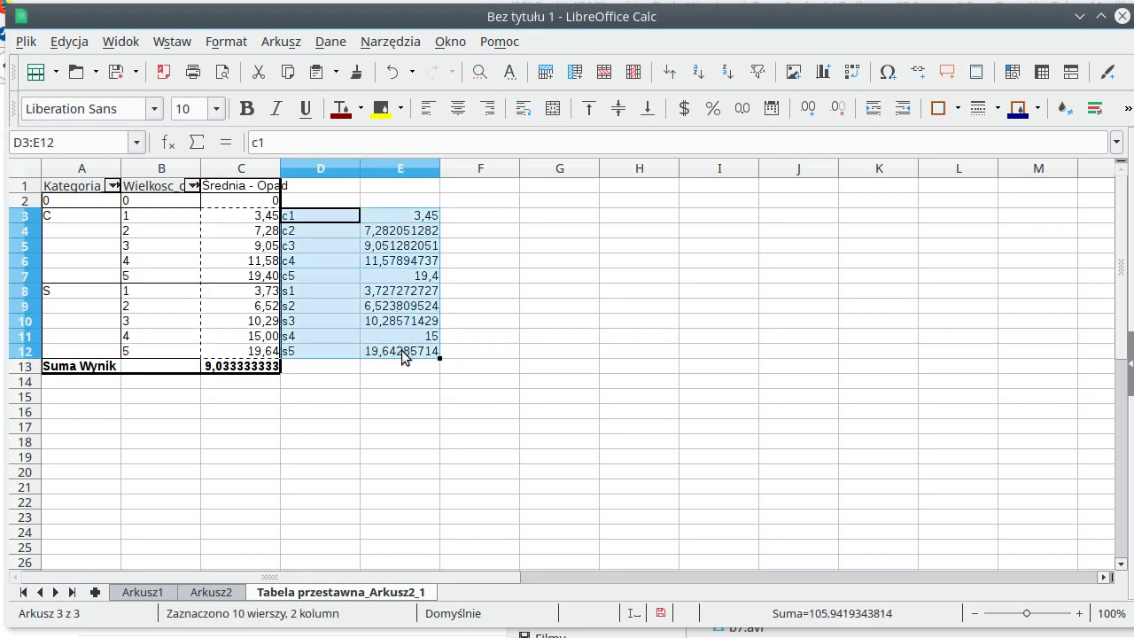
Step: Insert a column chart titled 'sr opadow w zal od typu chmur' with axis titles 'typ chmur' and 'sr opadow'
left_click(823, 73)
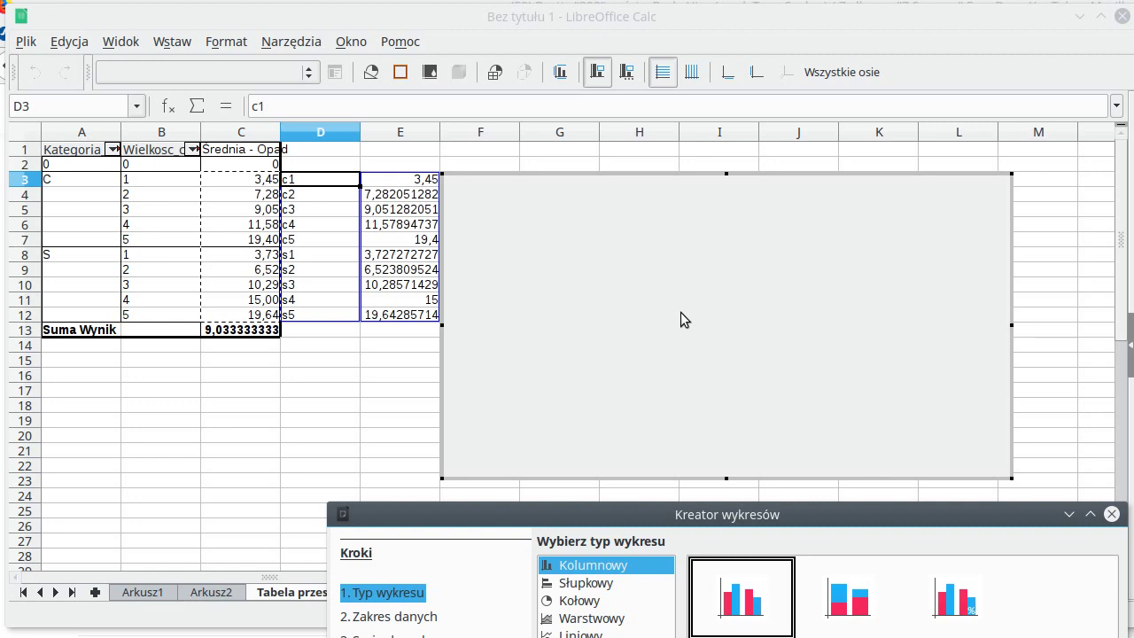
left_click_drag(698, 505, 658, 181)
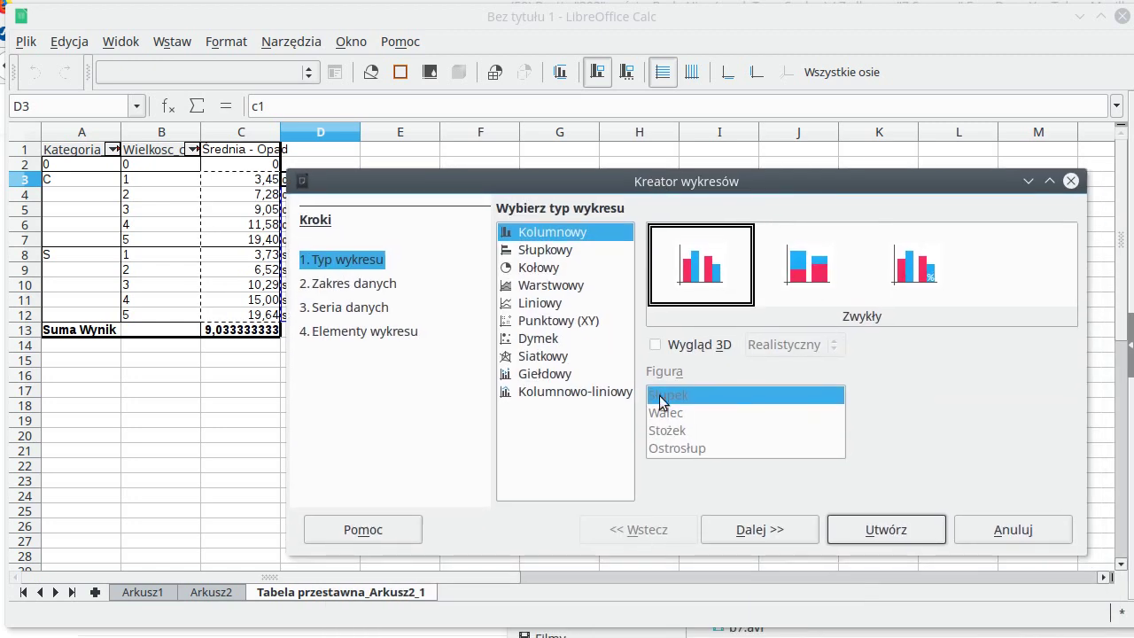
left_click(762, 530)
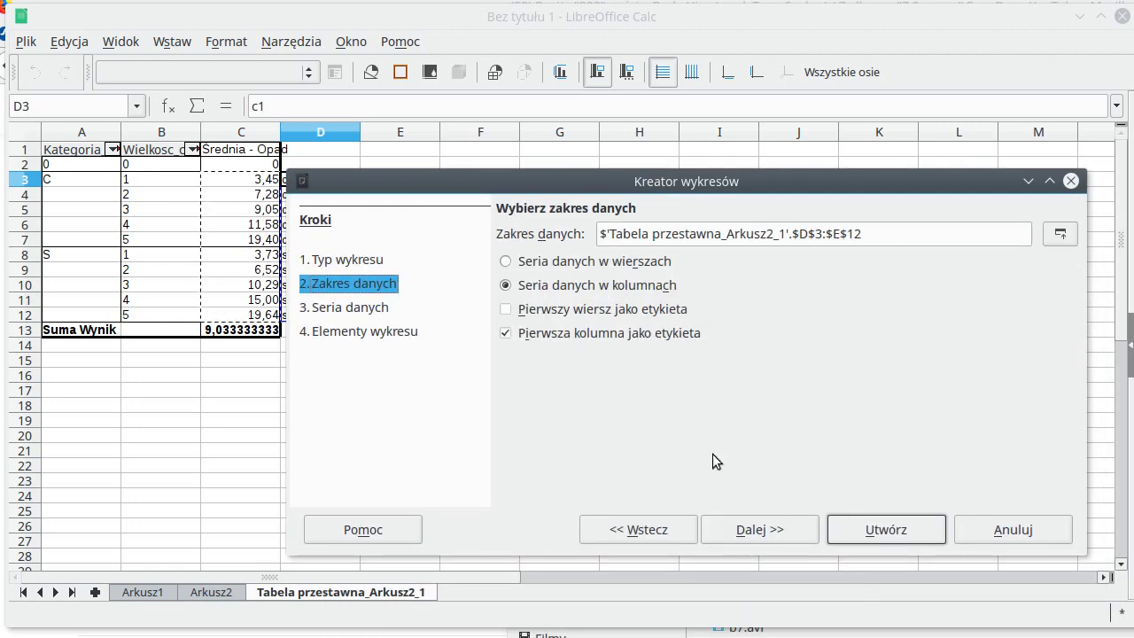
left_click(779, 533)
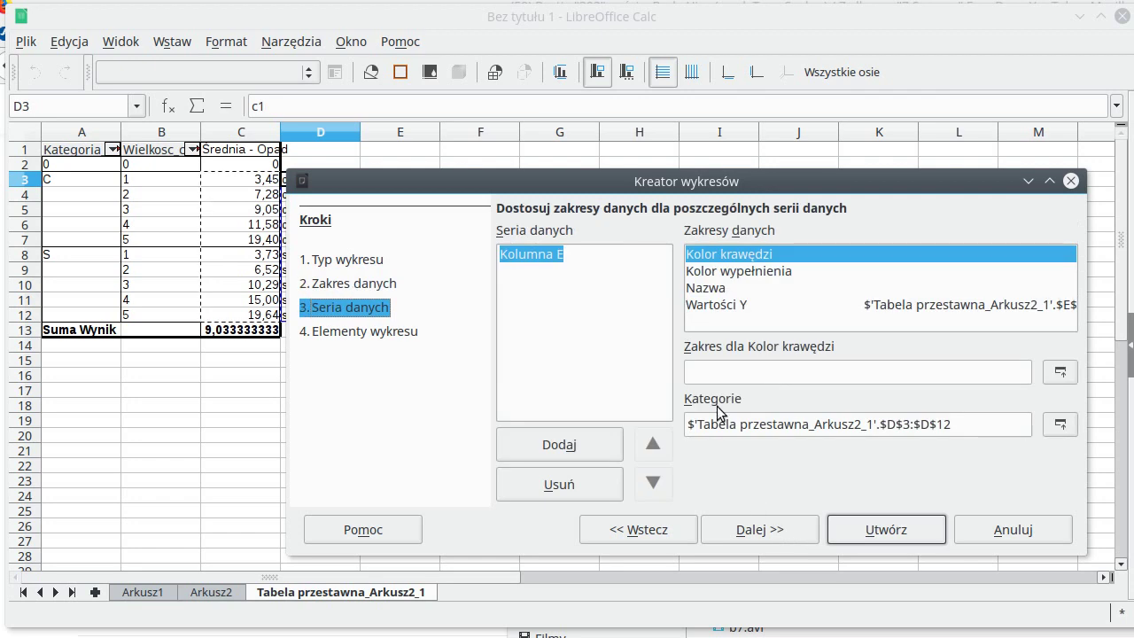
left_click(780, 532)
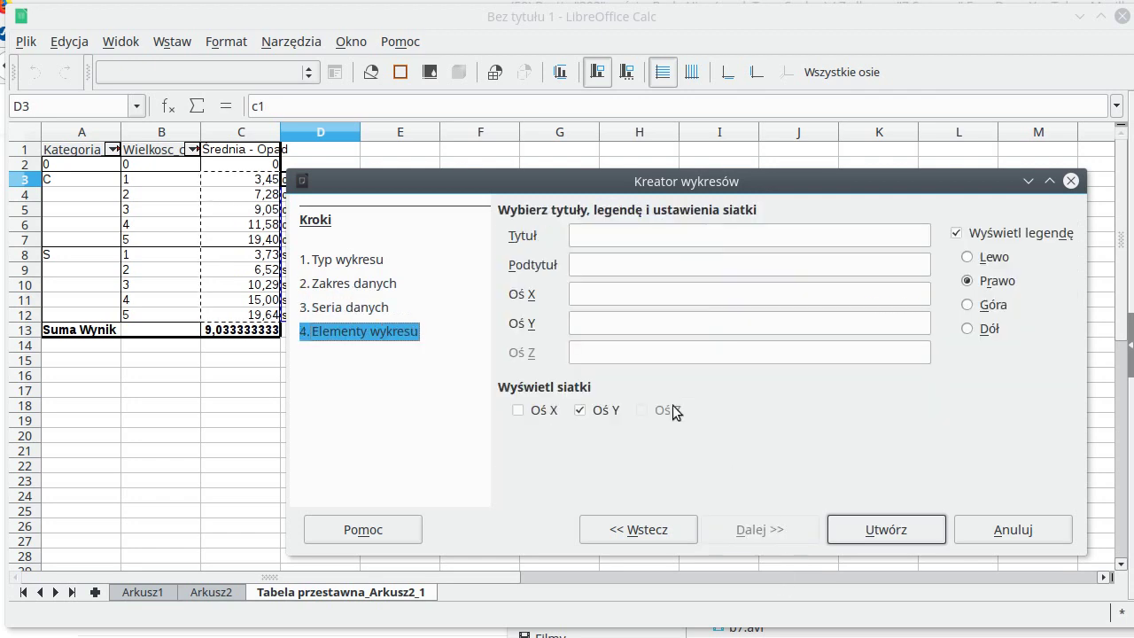
type("s")
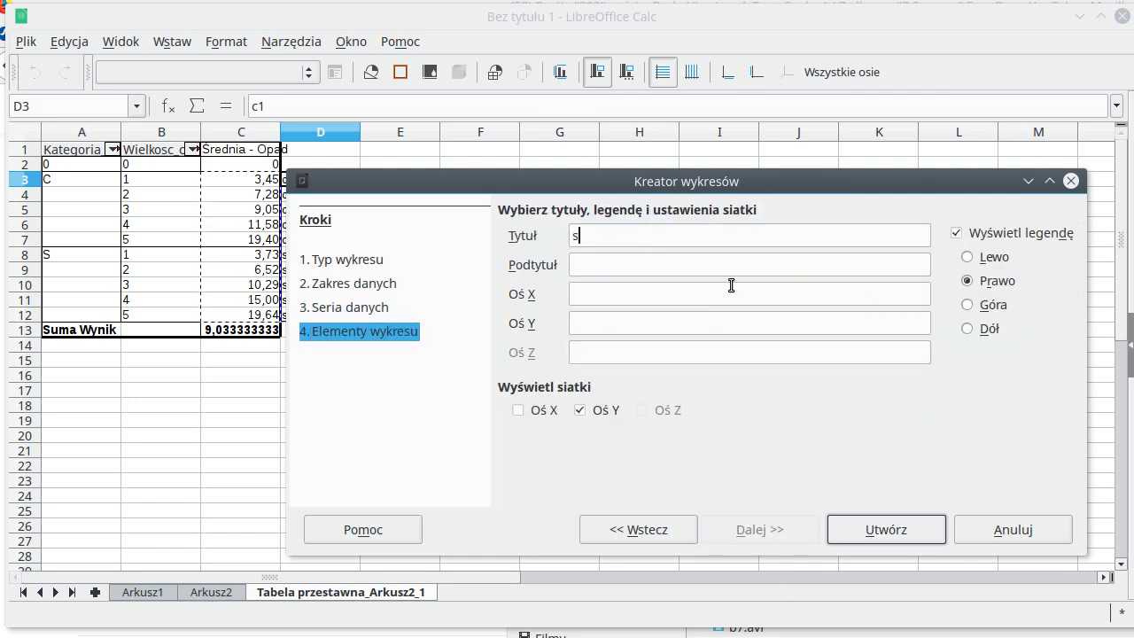
type("r opadow w")
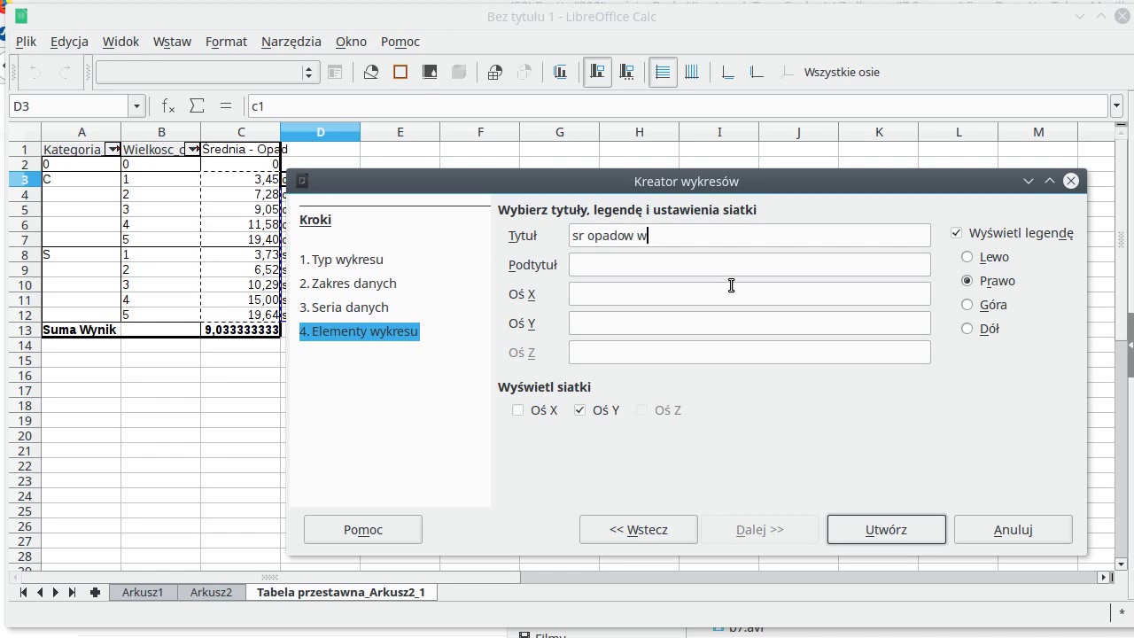
type(" zal od")
type(" ty")
type("p")
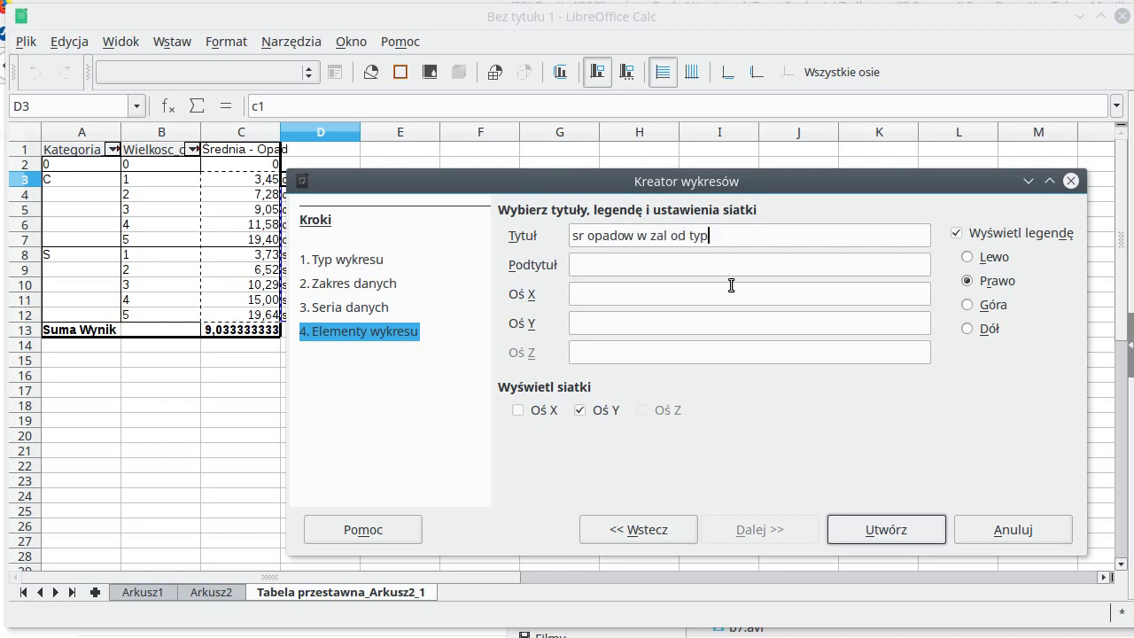
type("u ch")
type("mu")
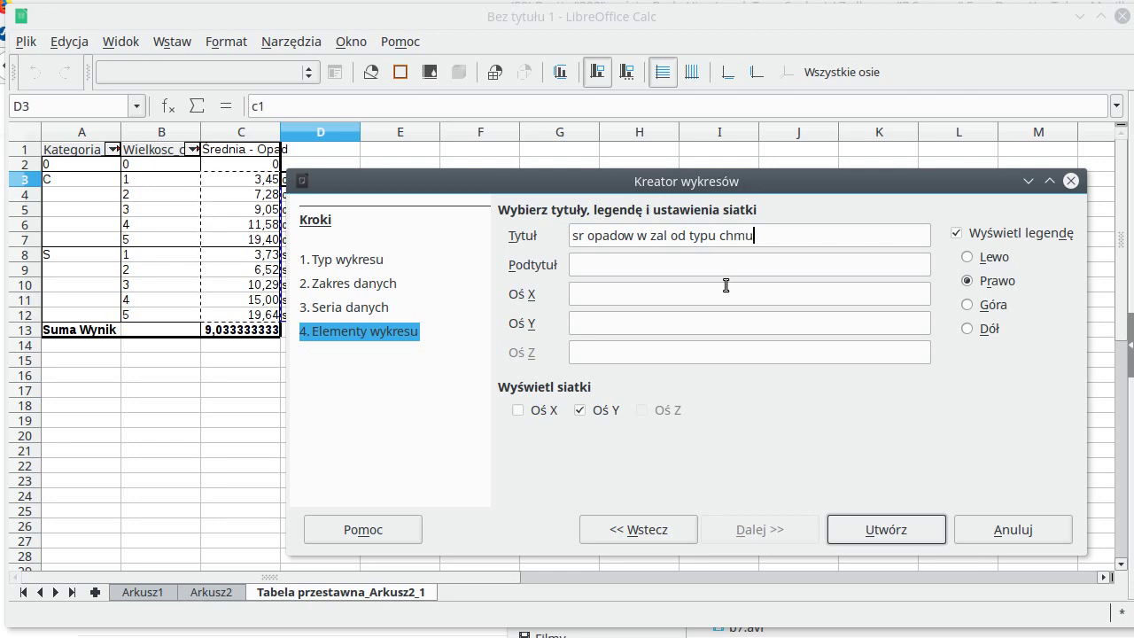
type("r")
left_click(600, 297)
type("typ")
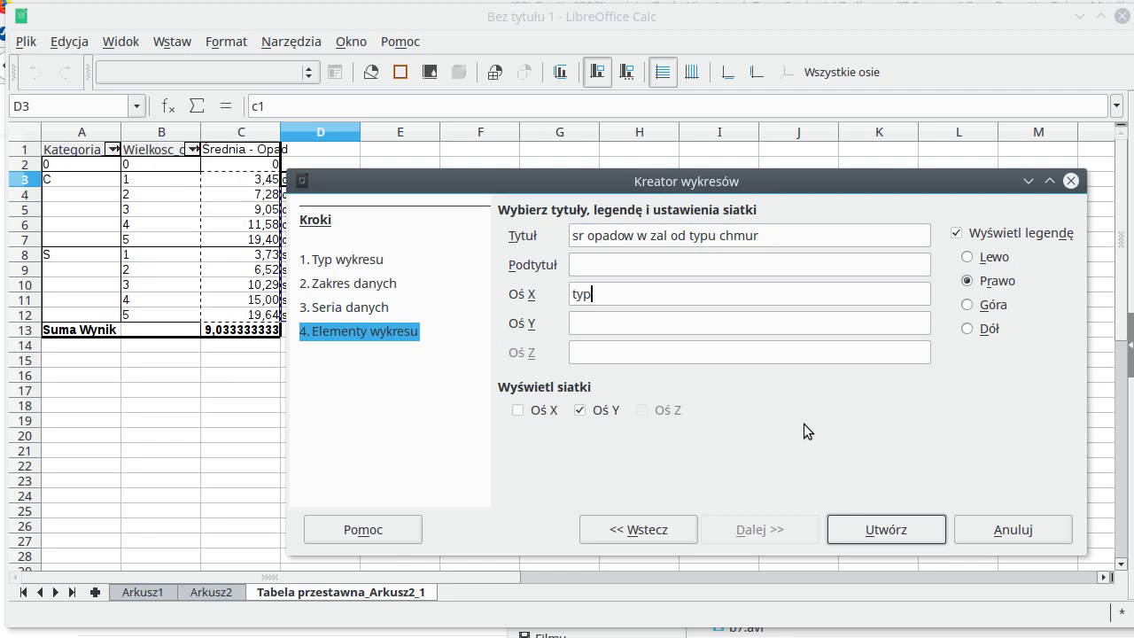
type(" chmur")
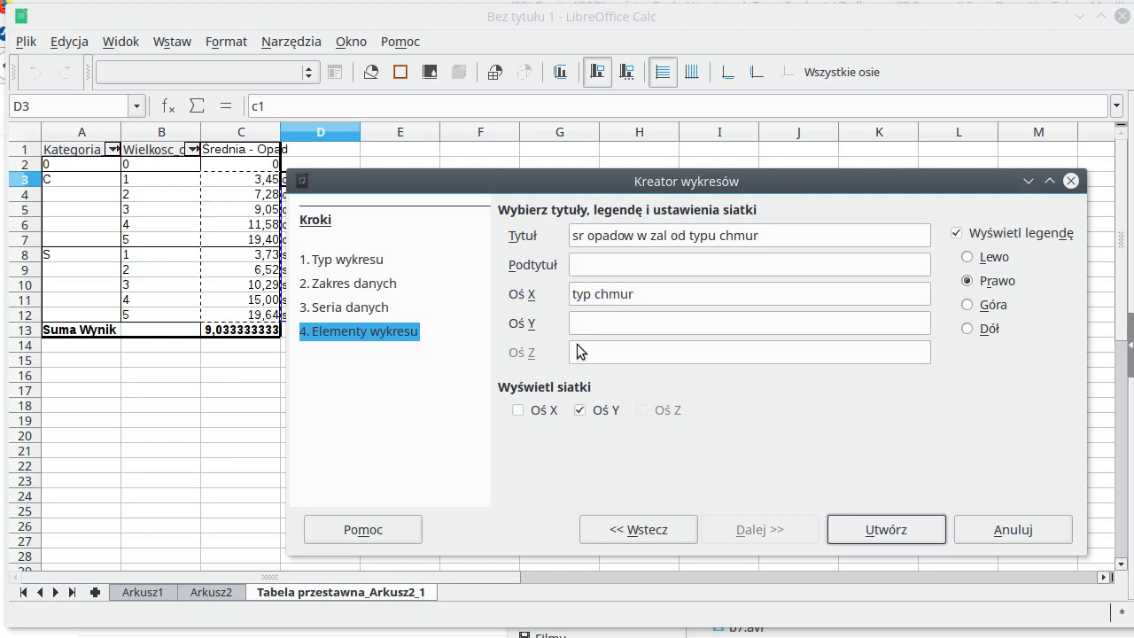
left_click(594, 326)
type("sr o")
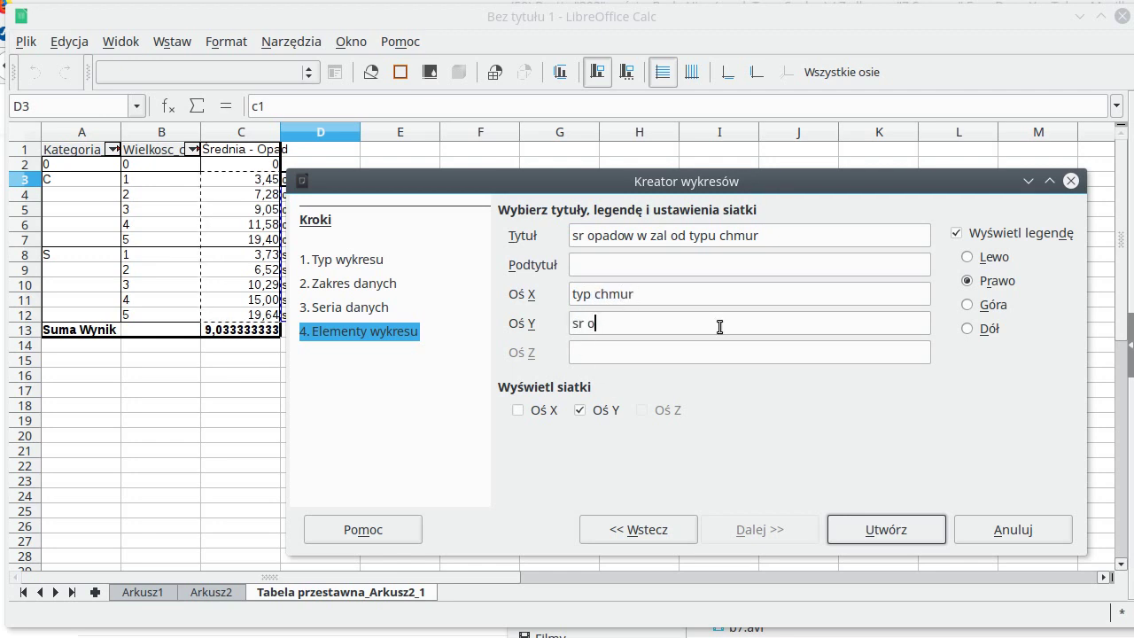
type("padow")
left_click(893, 527)
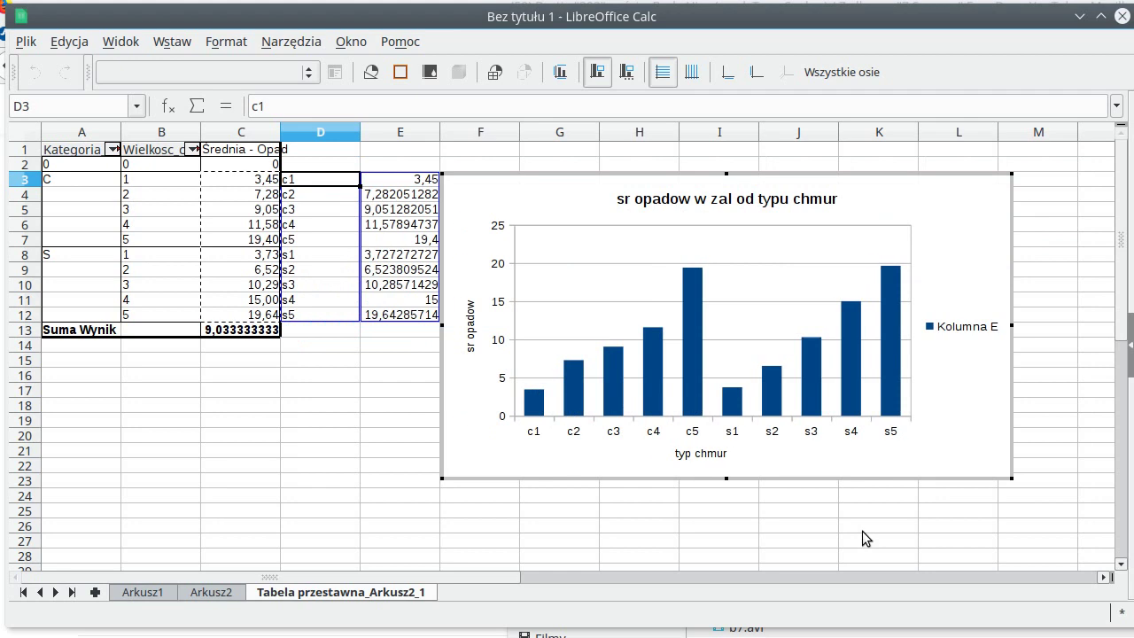
Step: Delete the chart legend and move the chart up beside the data
left_click(960, 333)
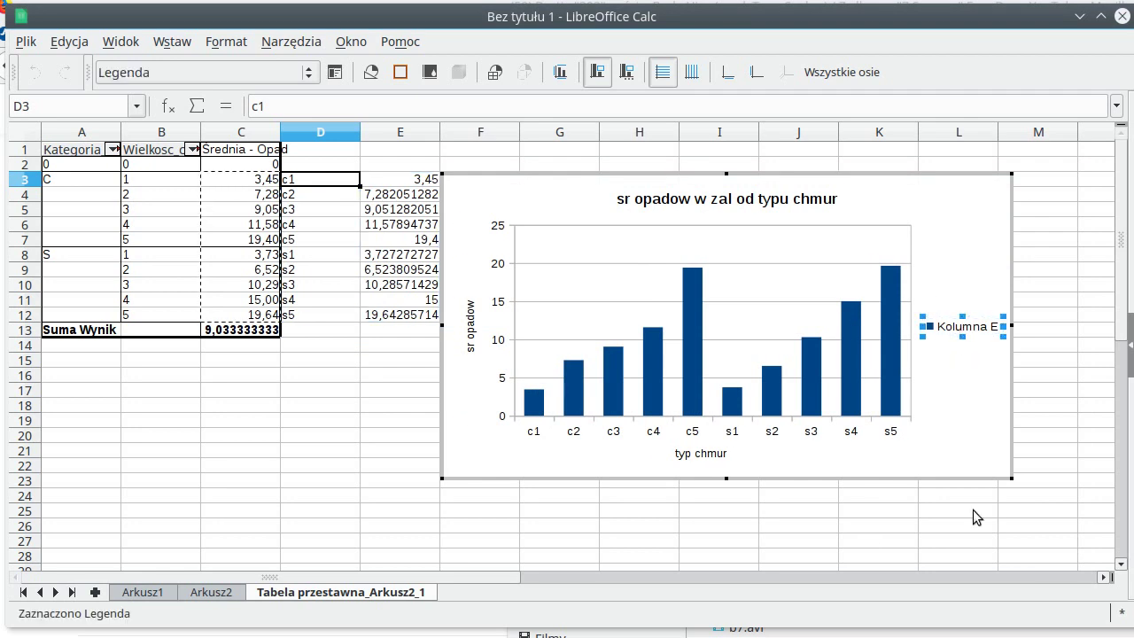
key("Delete")
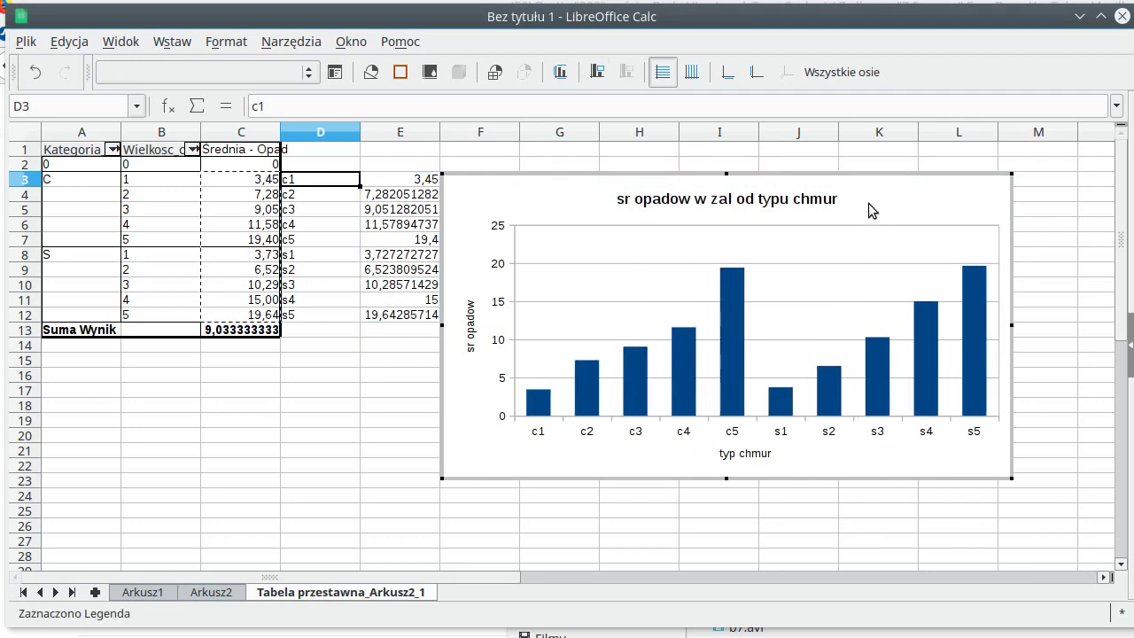
left_click(877, 177)
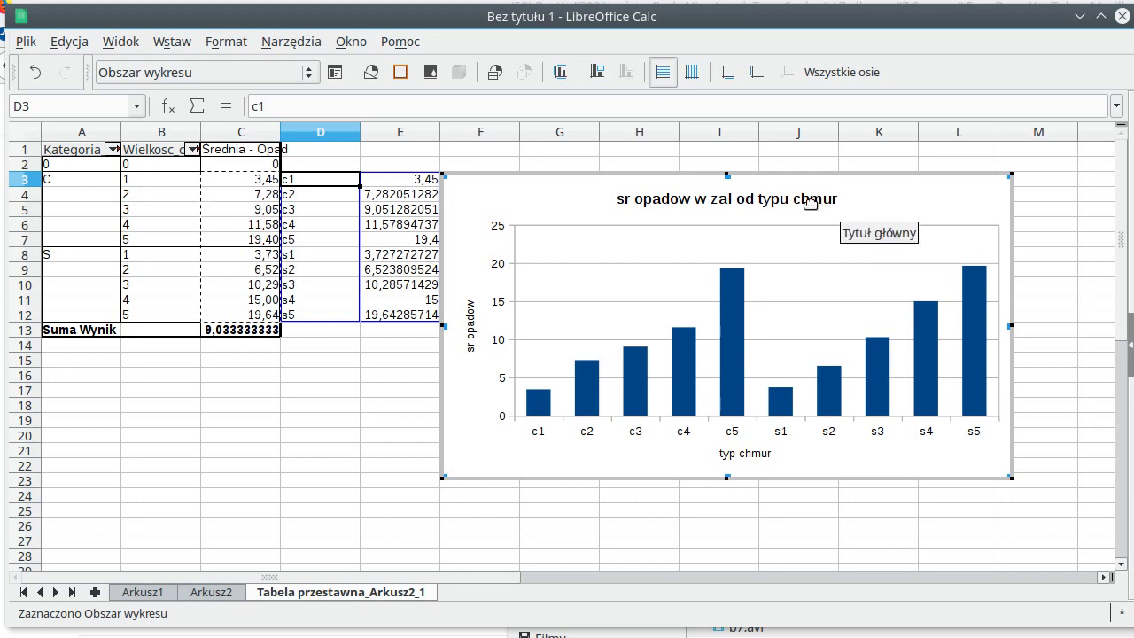
left_click(922, 525)
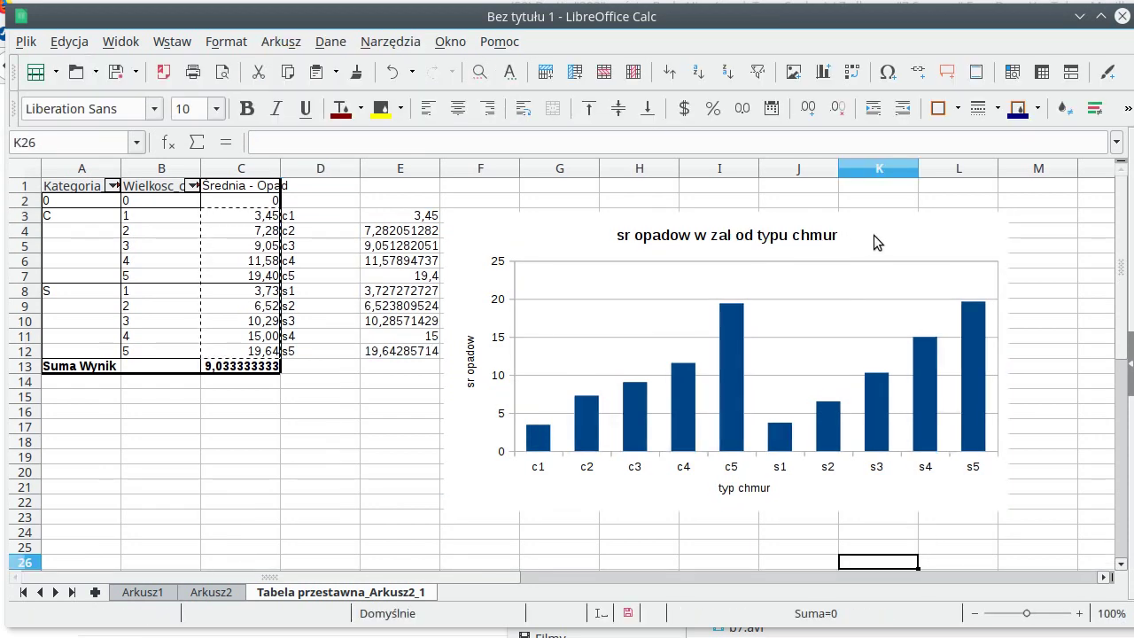
left_click_drag(873, 235, 925, 221)
Step: Read the Zadanie 5.4 cloud development rules in Firefox, then return to chmury2.ods
key("alt+Tab")
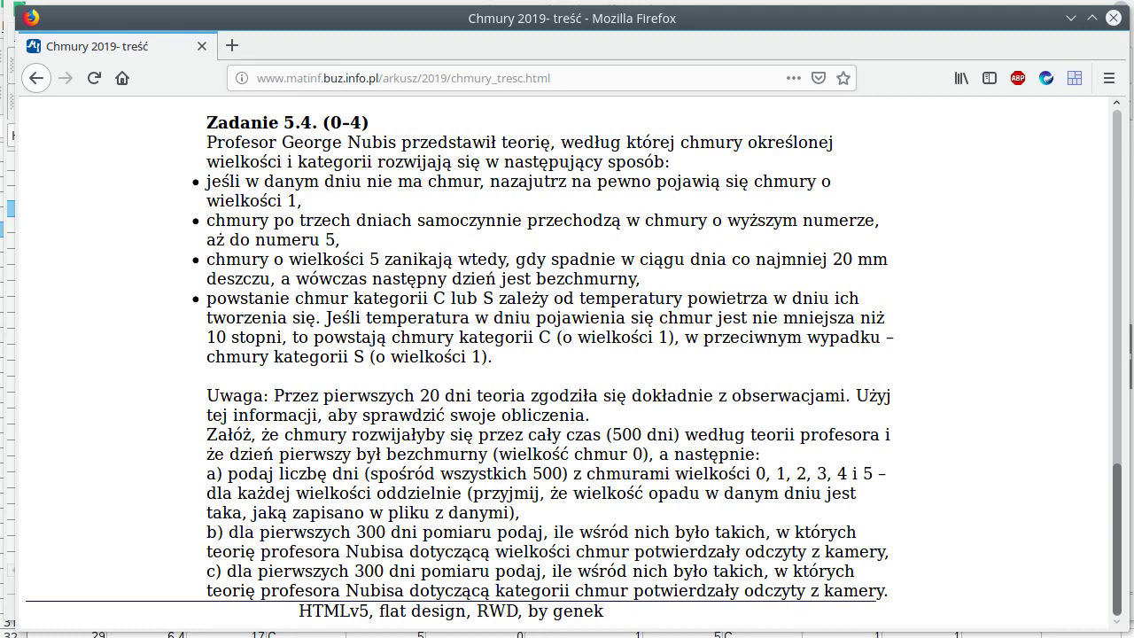
key("alt+Tab")
Step: Enter =JEŻELI(H2=0;1;0) in H3 and fill it down to H502
type("=")
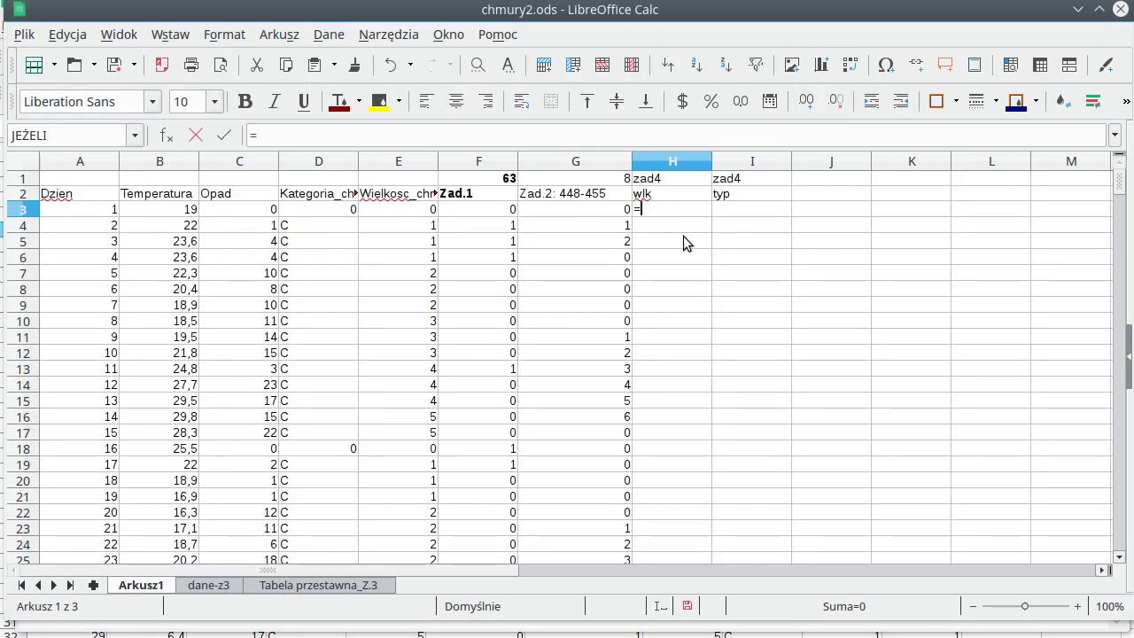
type("jeżeli")
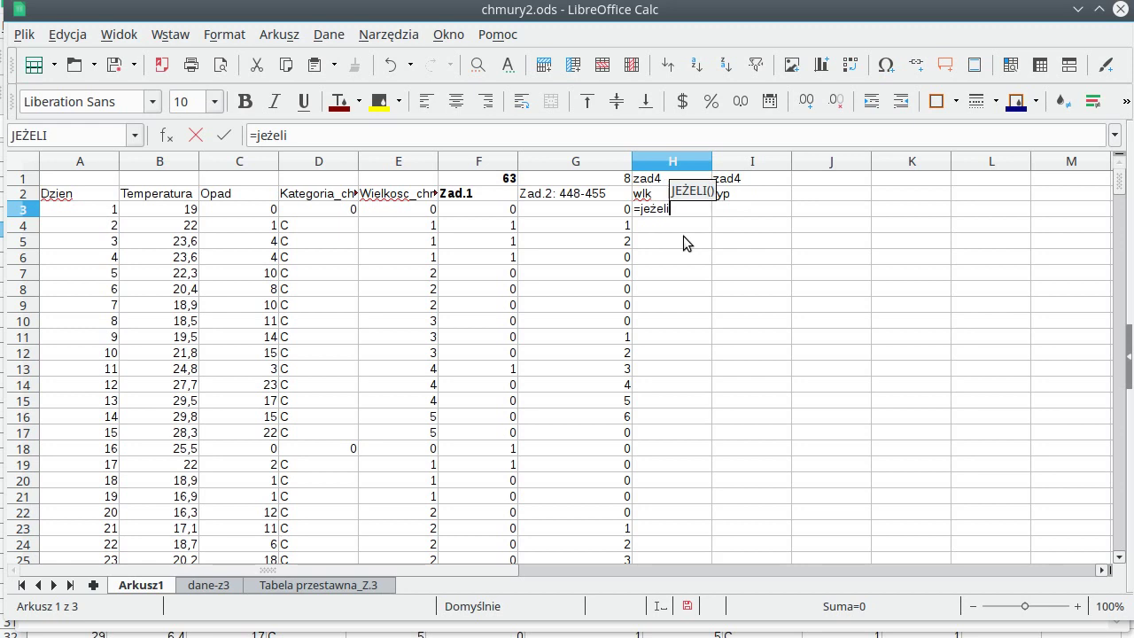
type("(")
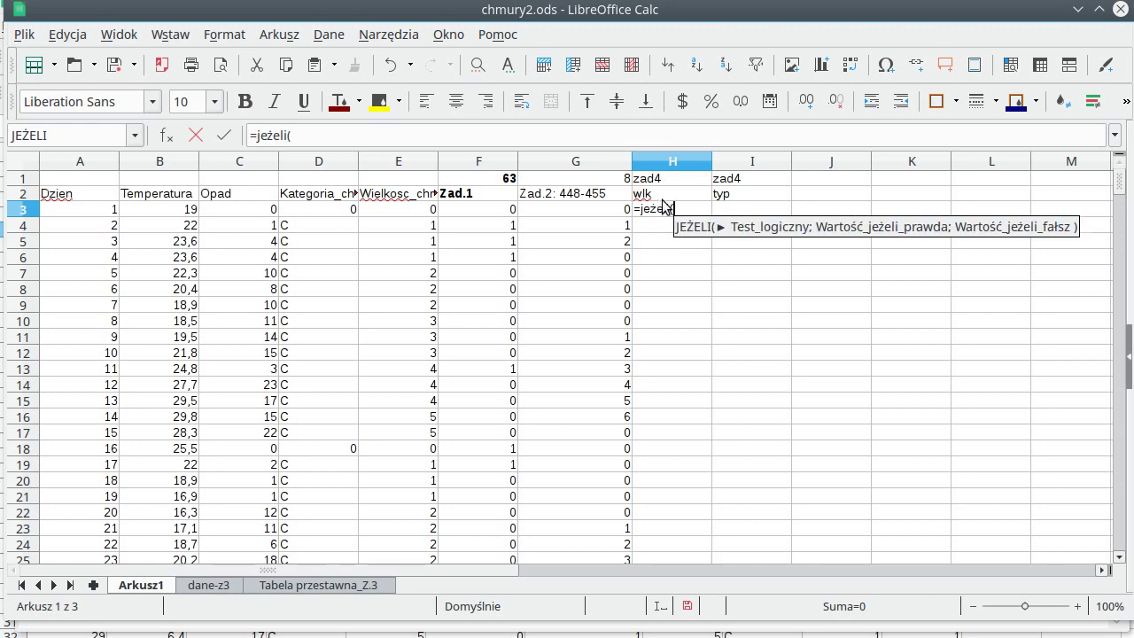
left_click(664, 193)
type("=0")
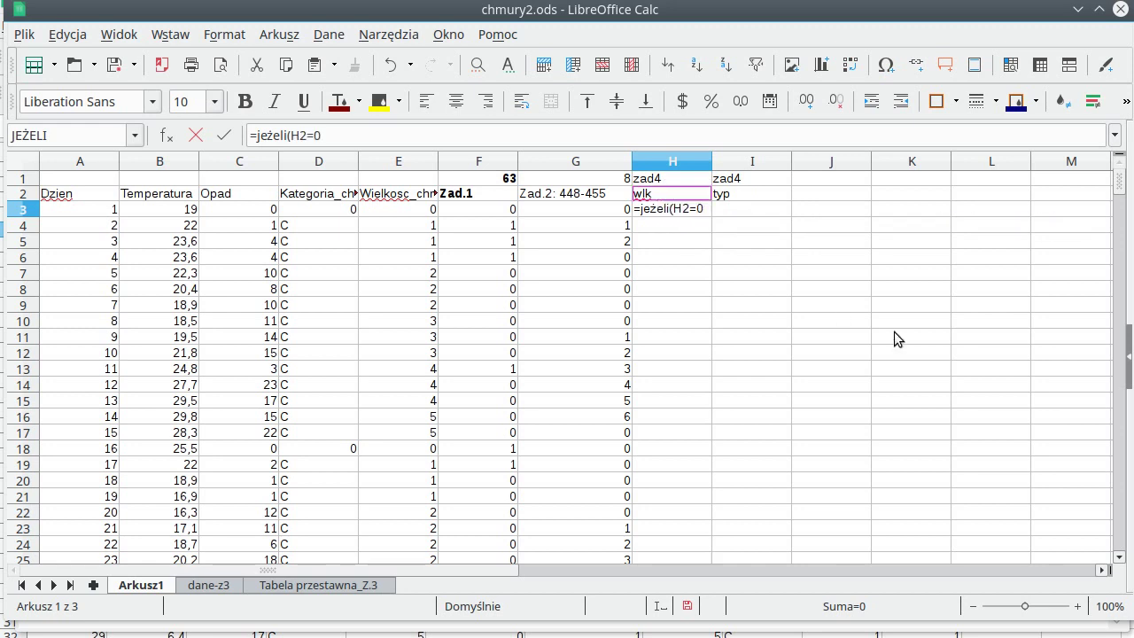
type(";1")
type(";")
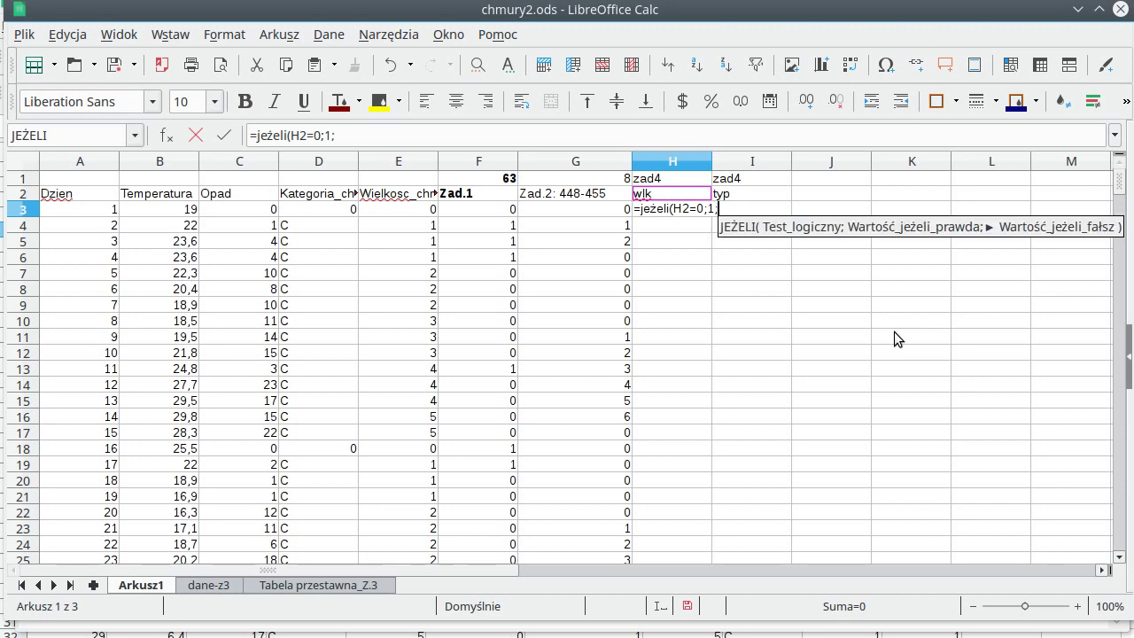
type("0")
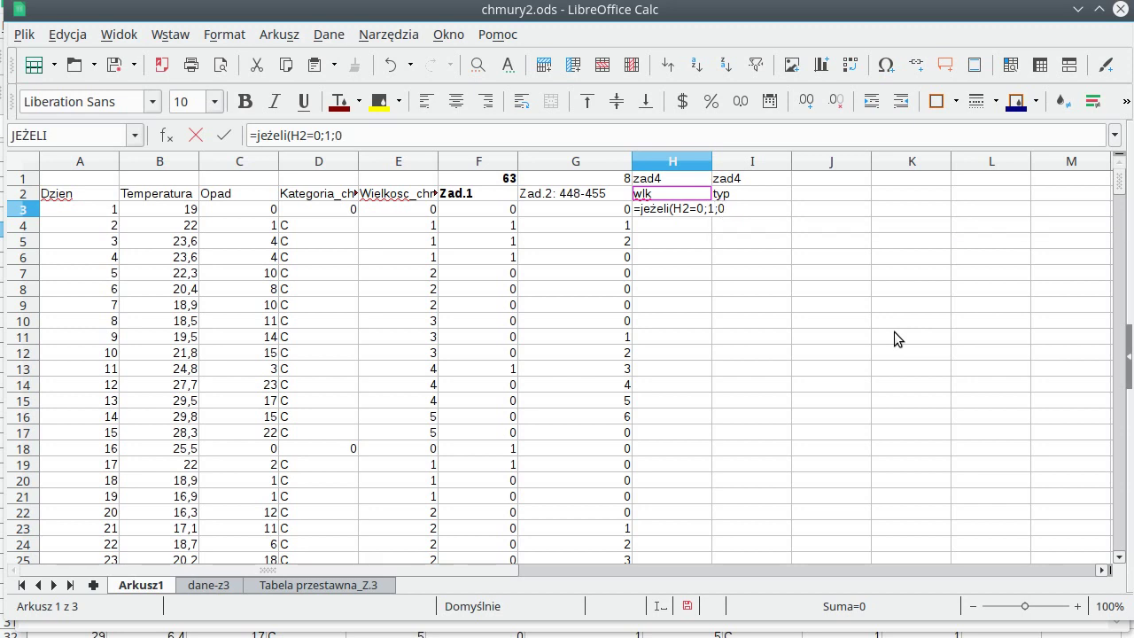
type(")")
key("Return")
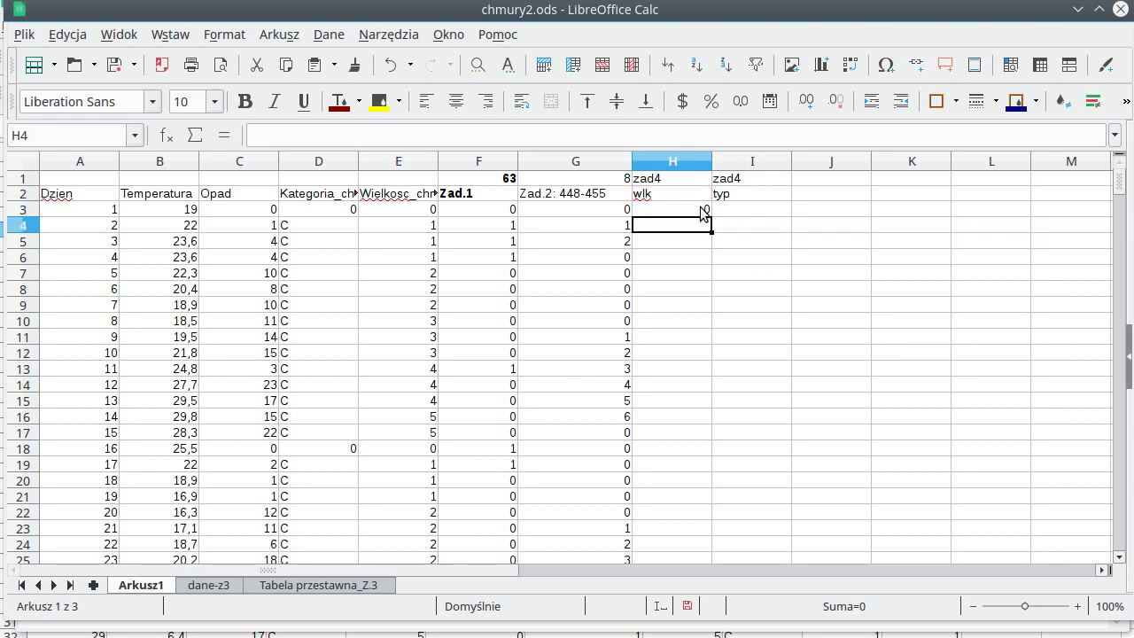
left_click(700, 209)
double_click(711, 217)
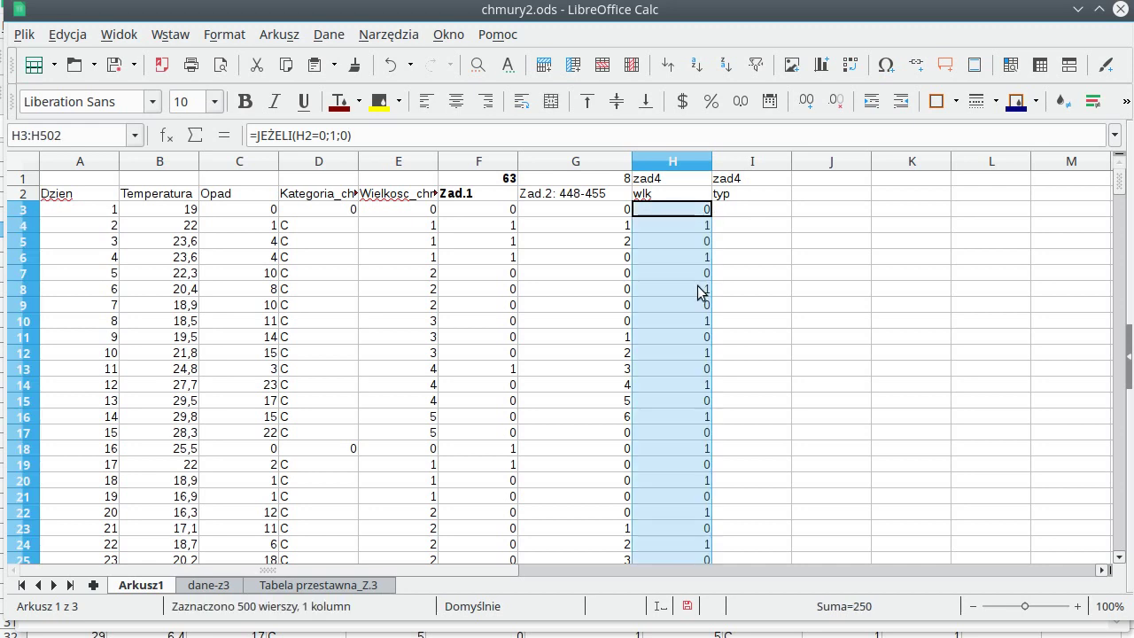
left_click(691, 305)
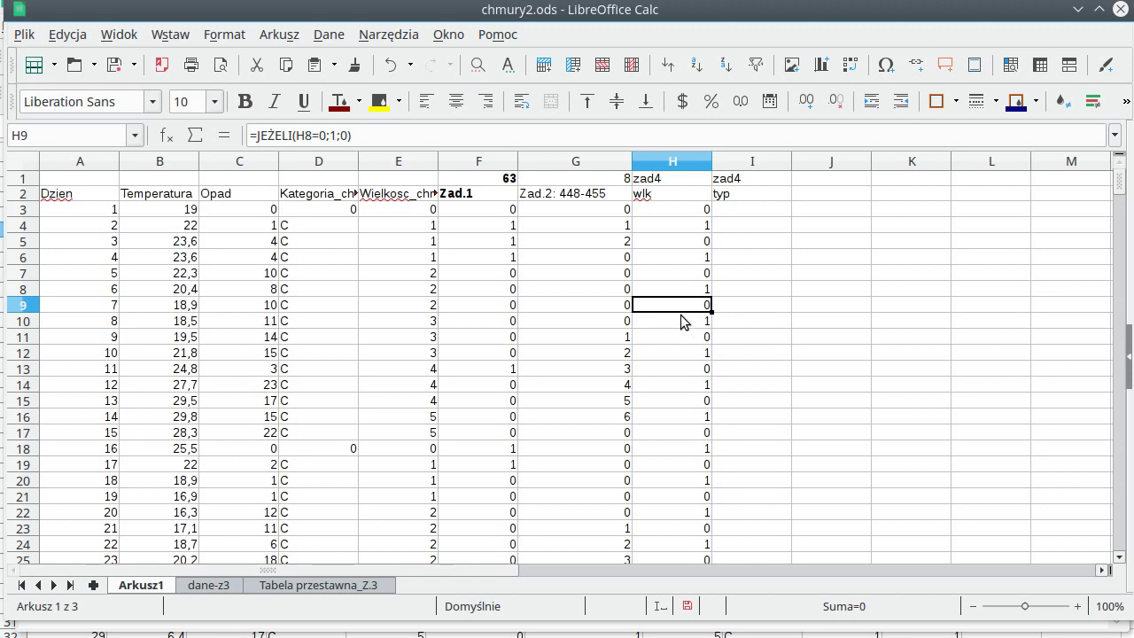
key("alt+Tab")
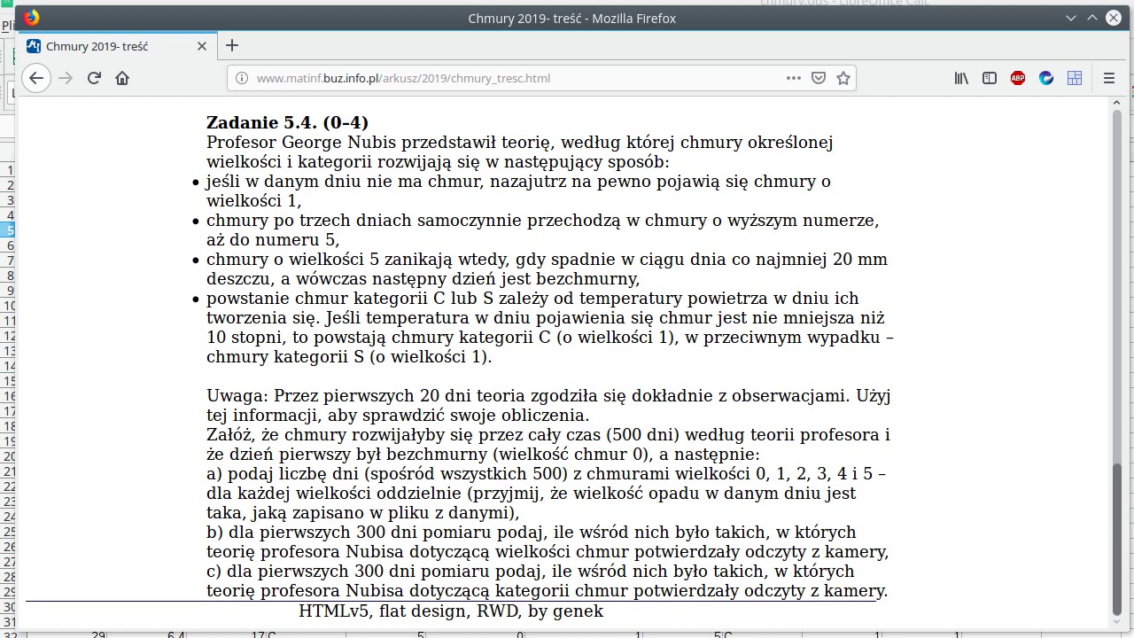
key("alt+Tab")
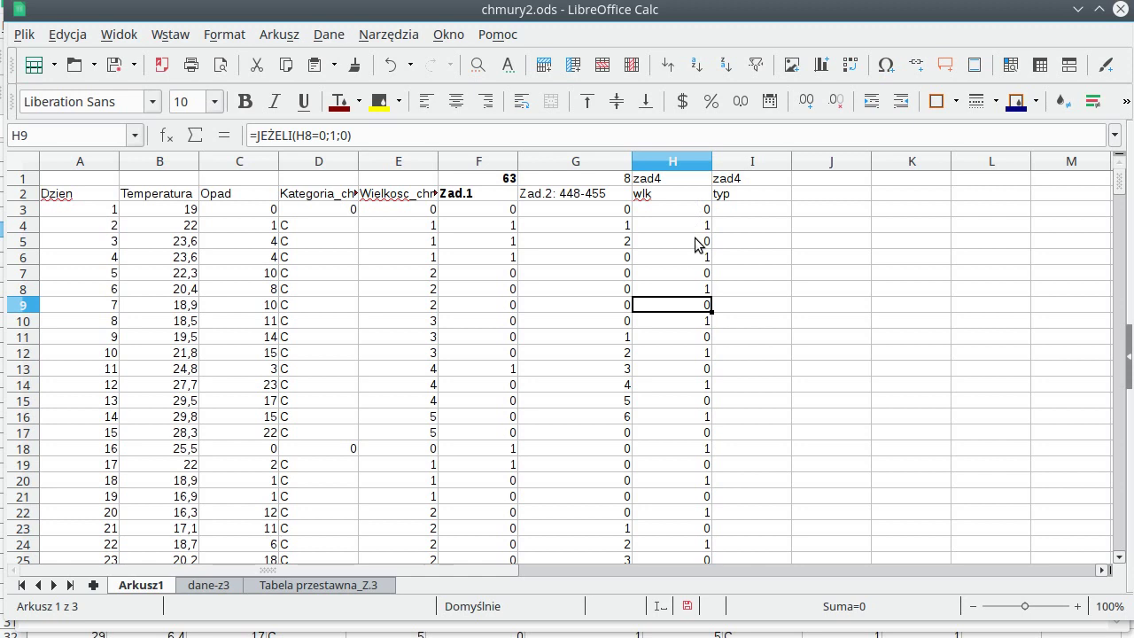
left_click(700, 257)
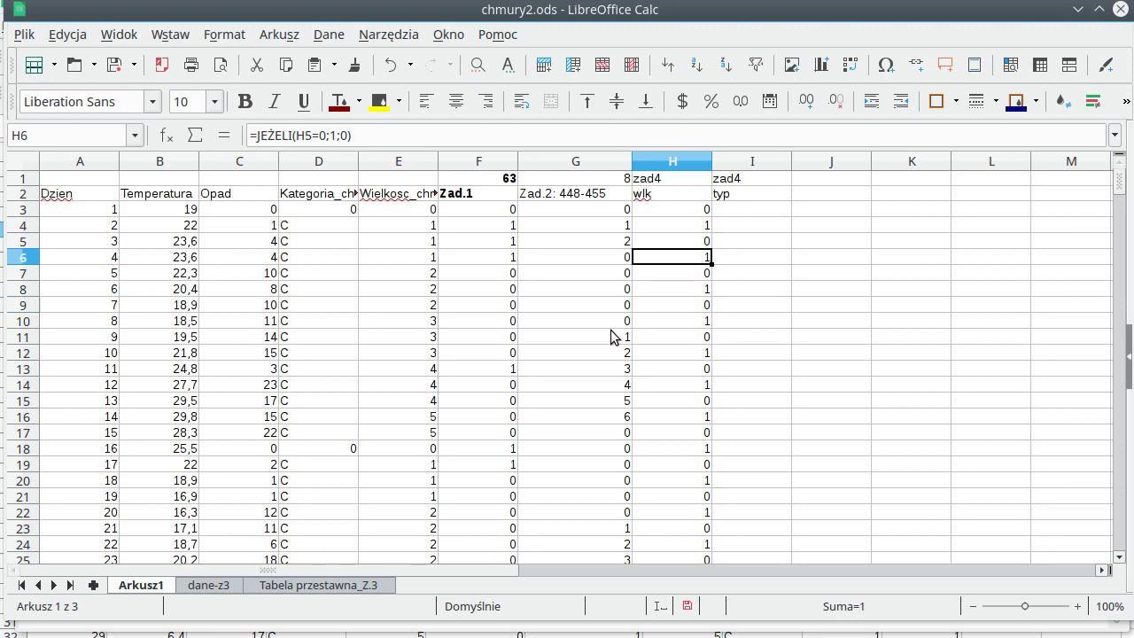
left_click(682, 246)
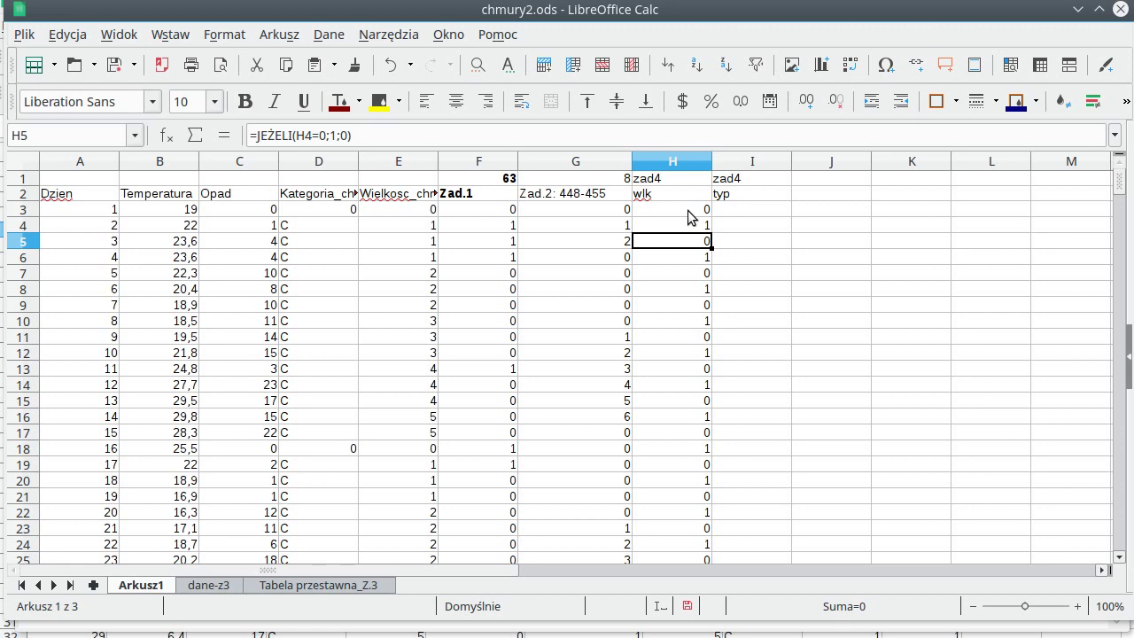
left_click(688, 210, "shift")
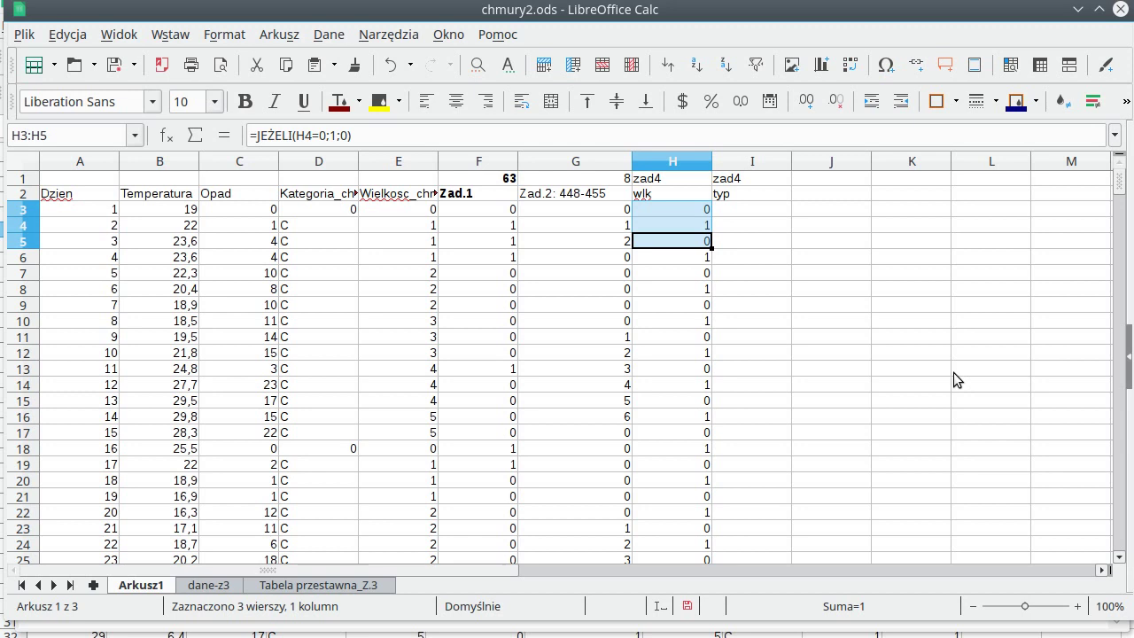
Step: Enter 0 in cell H3
type("0")
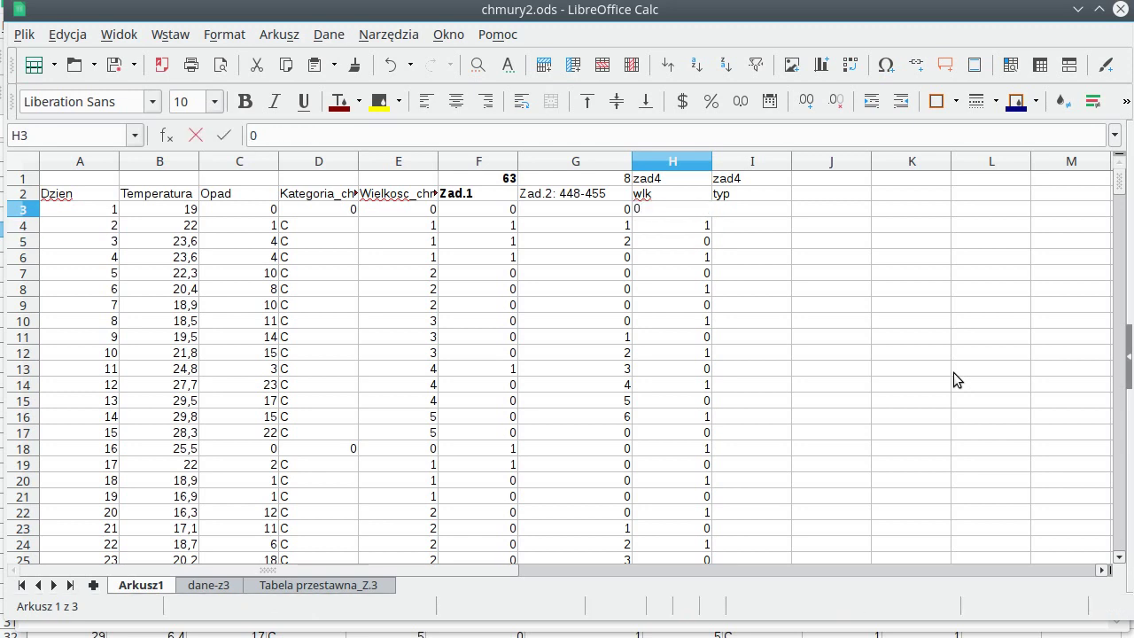
key("Return")
key("Down")
key("Down")
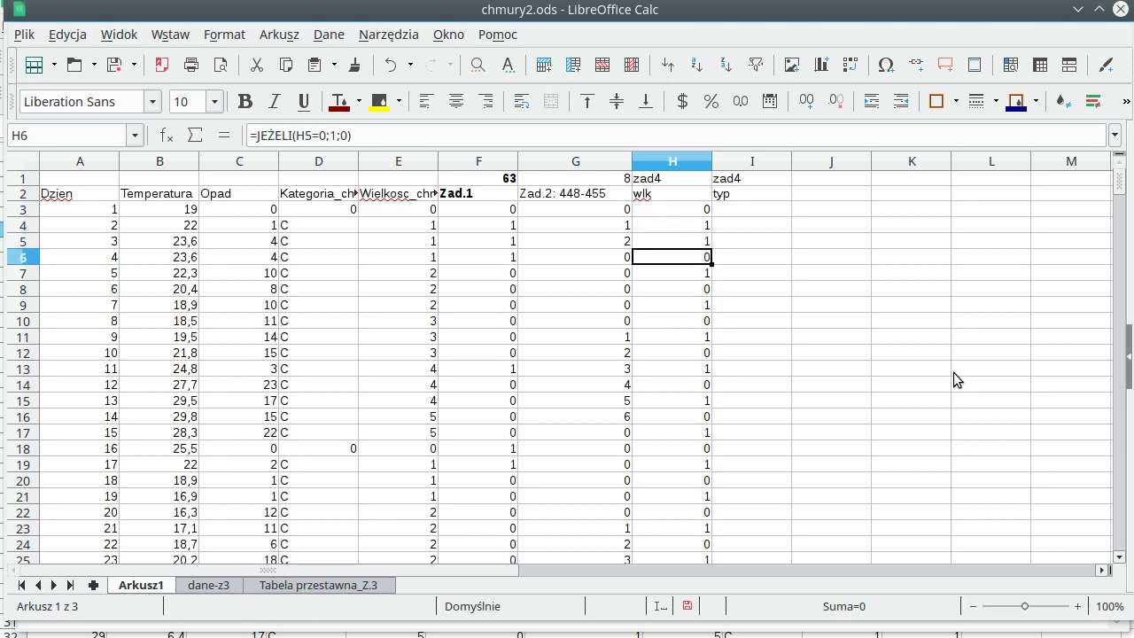
Step: Complete H6 as =JEŻELI(H5=0;1;JEŻELI(H5=H3;H5+1;H5)) and fill it down to H502
key("F2")
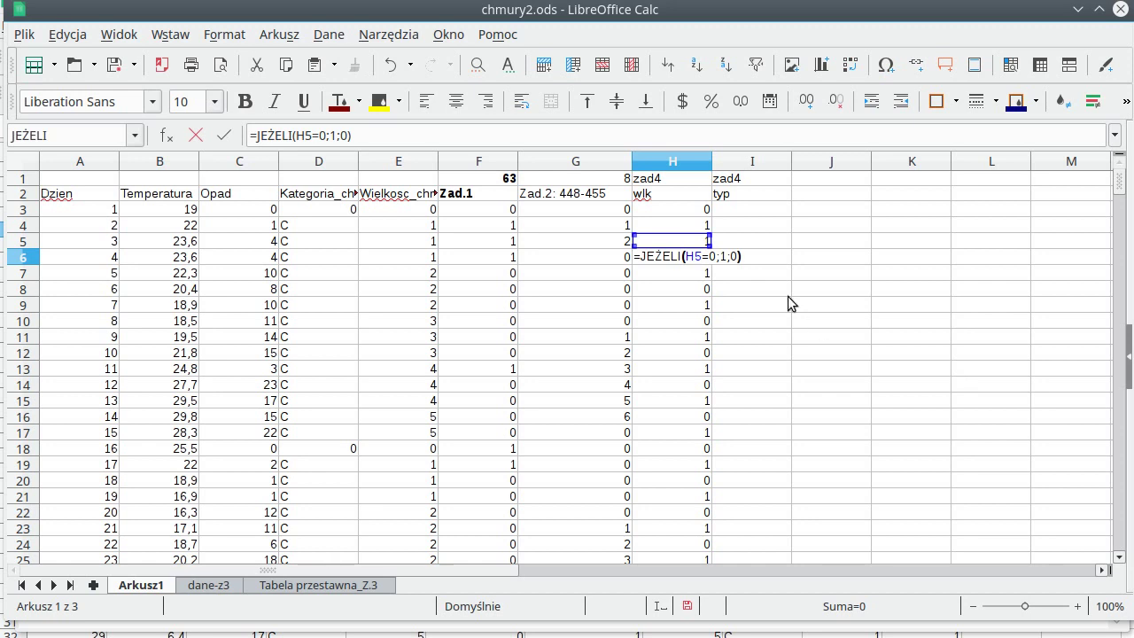
key("BackSpace")
type("j")
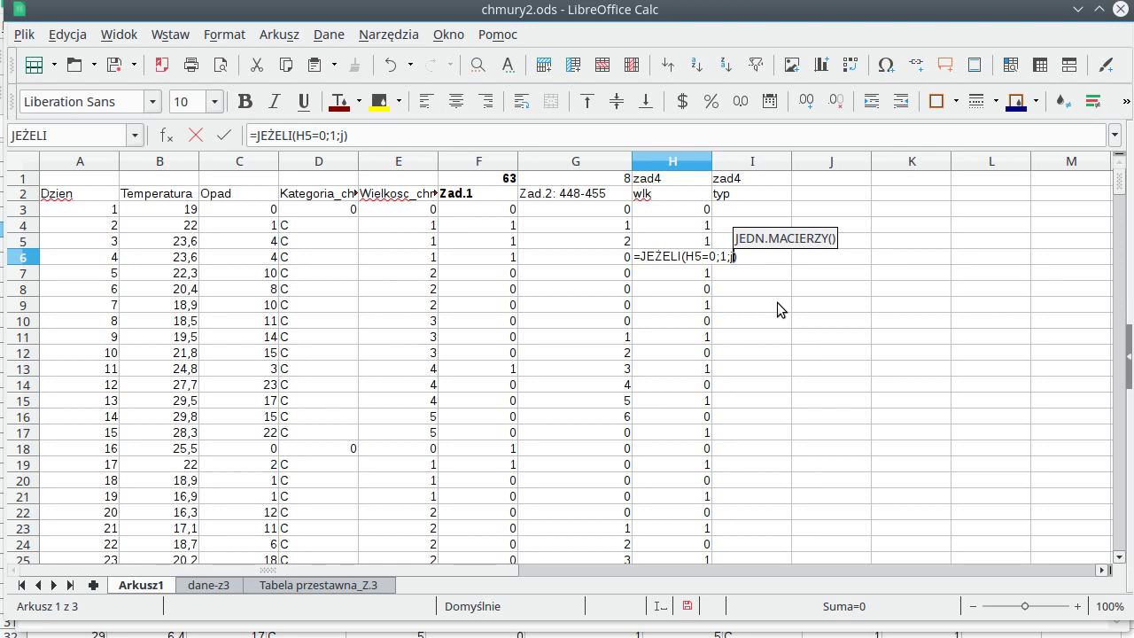
type("eżeli(")
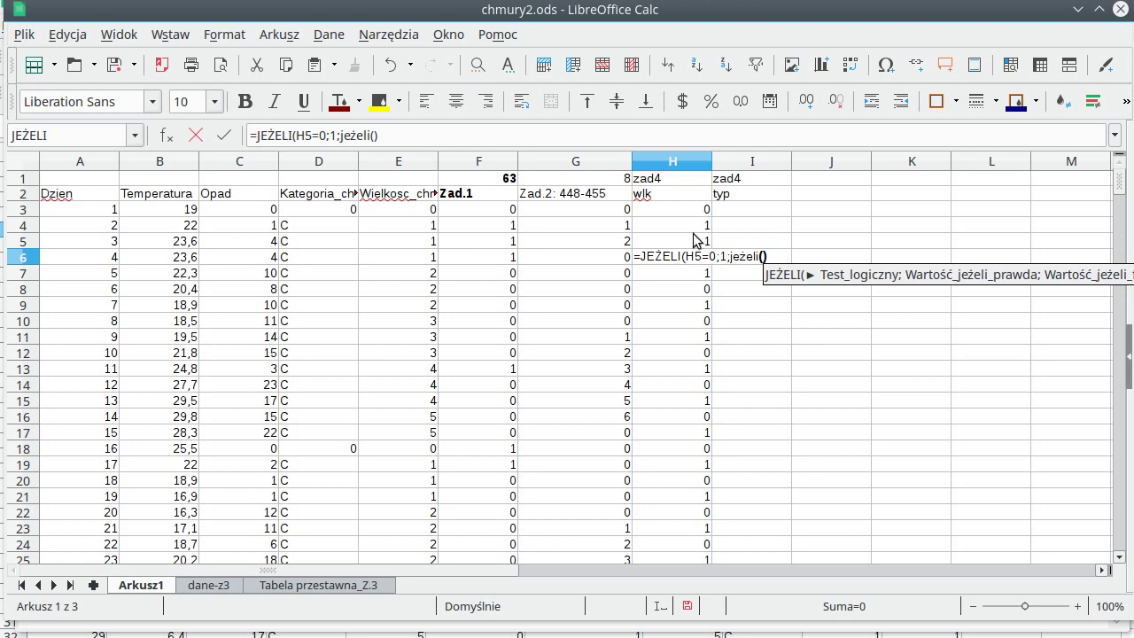
left_click(698, 243)
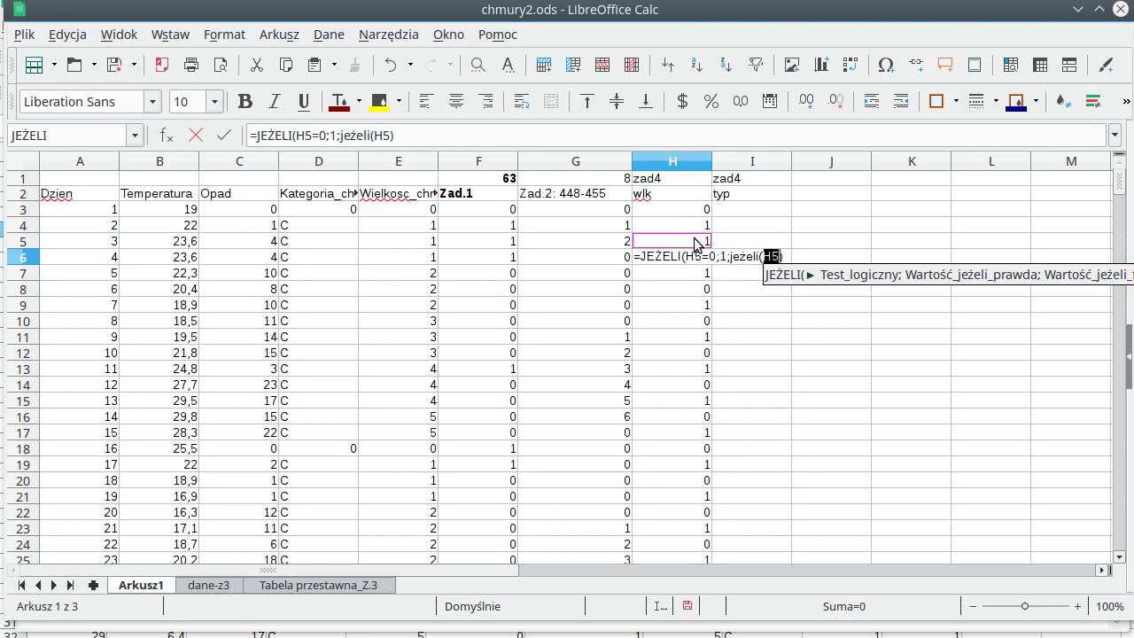
type("=")
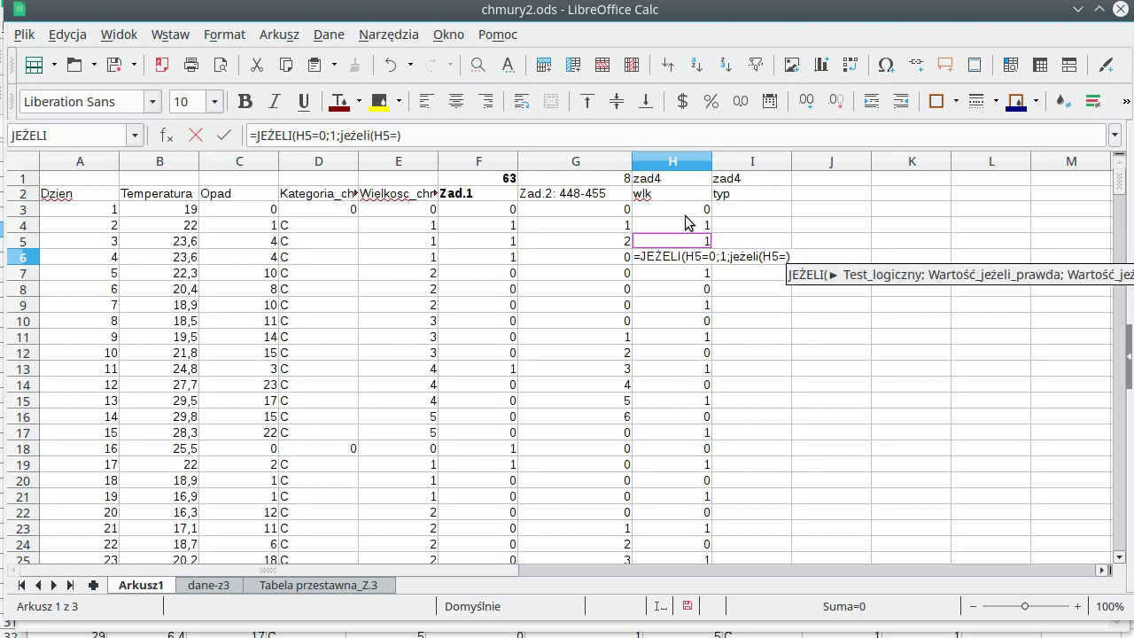
left_click(688, 210)
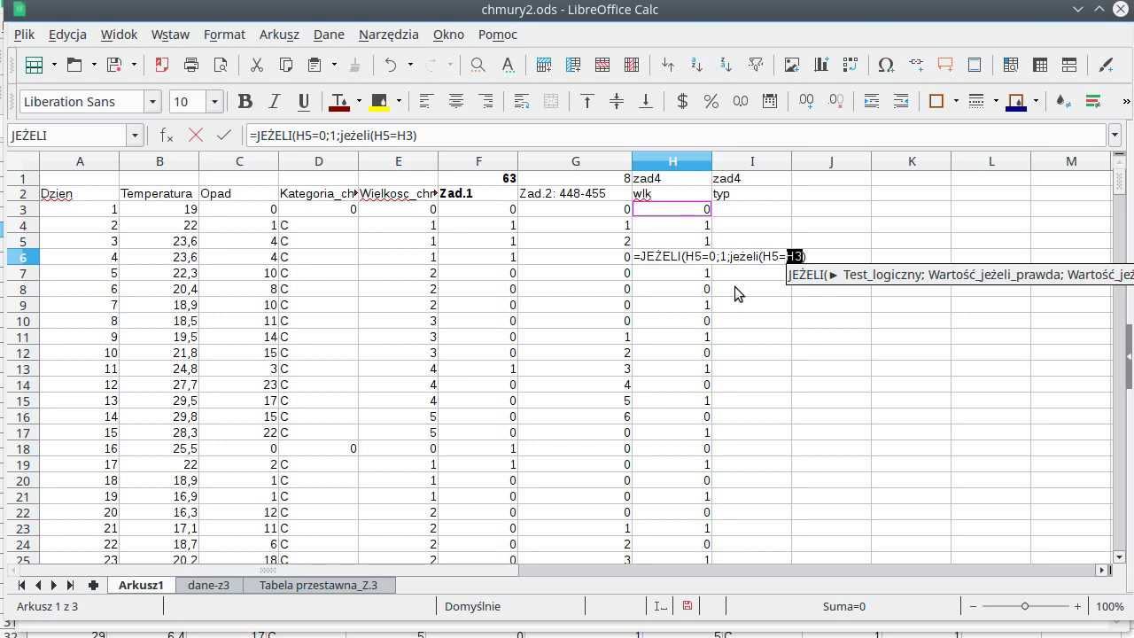
type(";")
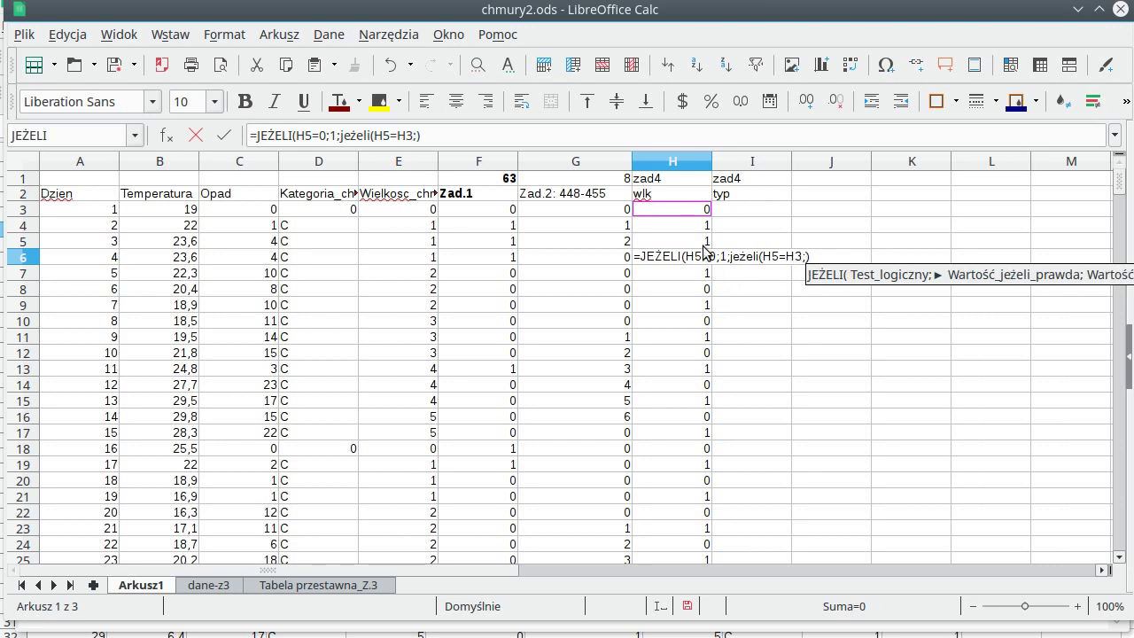
left_click(704, 246)
type("+1")
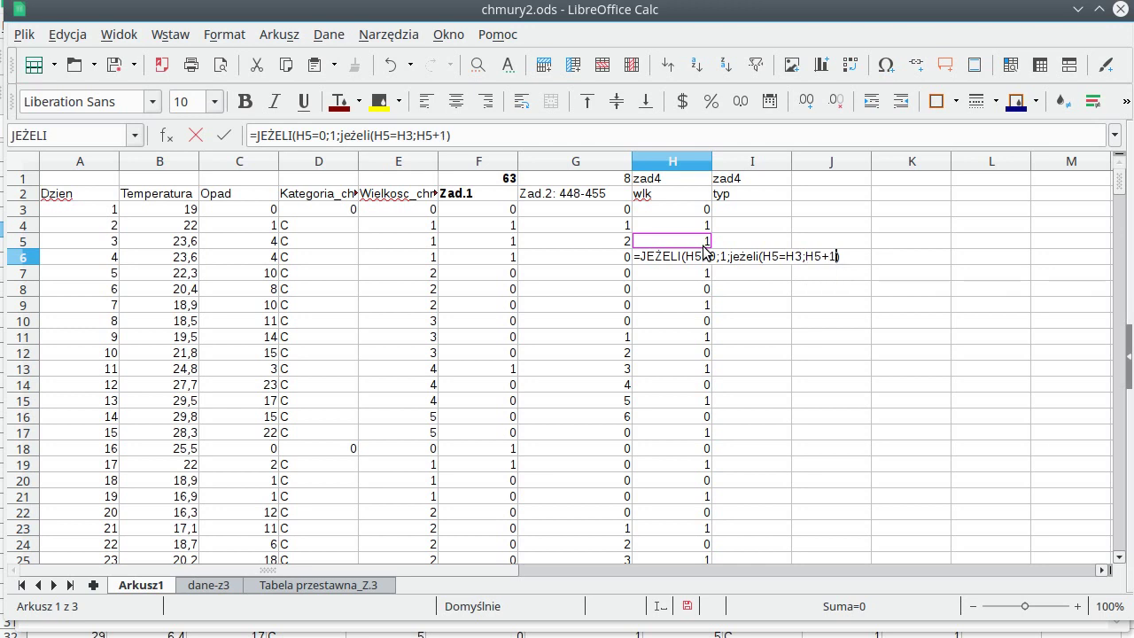
type(";")
left_click(699, 245)
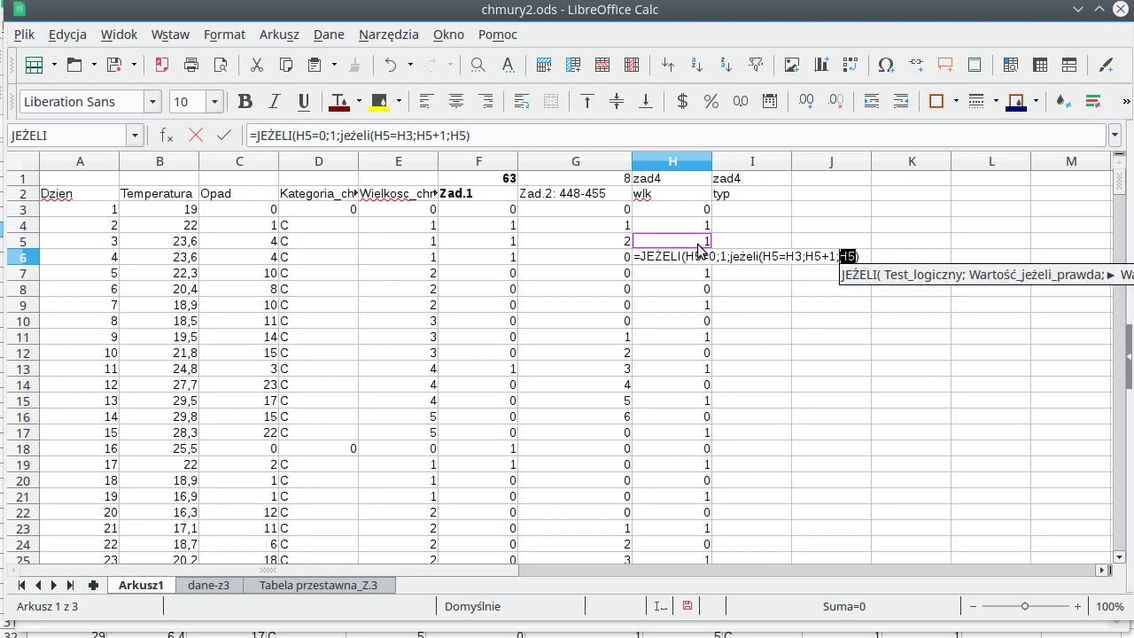
key("Return")
key("Up")
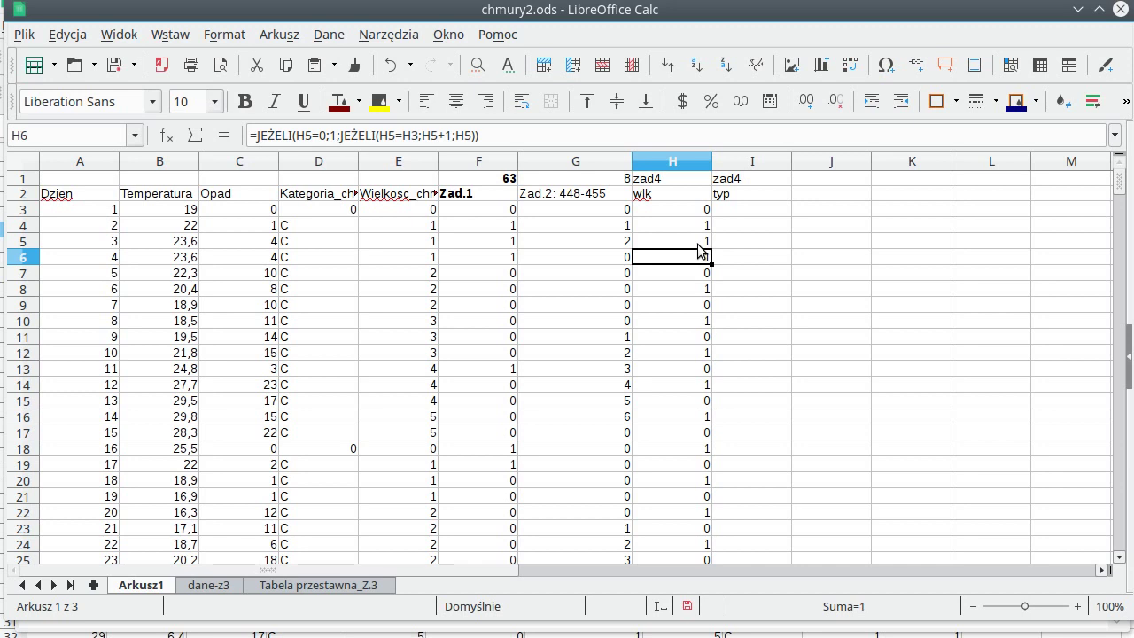
double_click(712, 264)
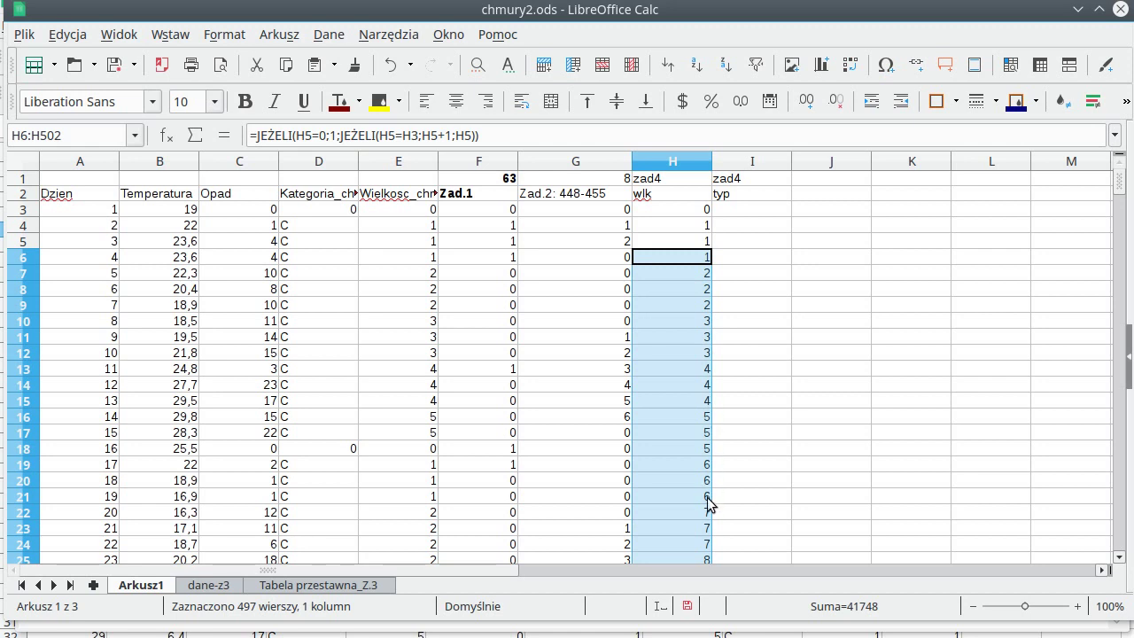
Step: Wrap H6's inner test as I(H5=H3;H5<5) so sizes stop growing at 5
key("F2")
left_click(777, 257)
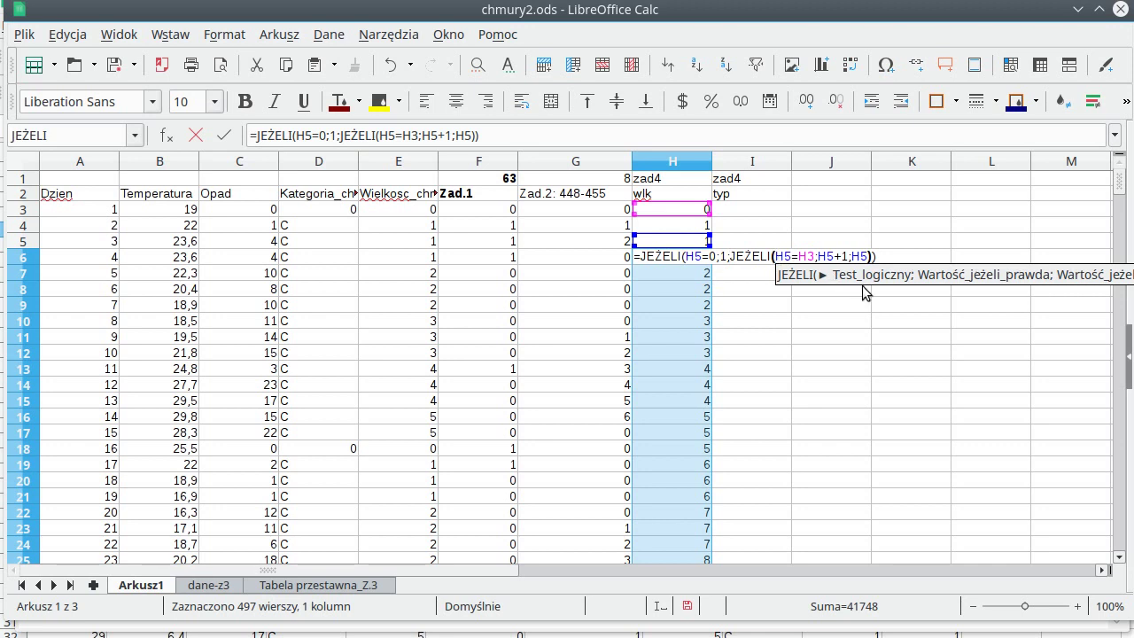
type("i")
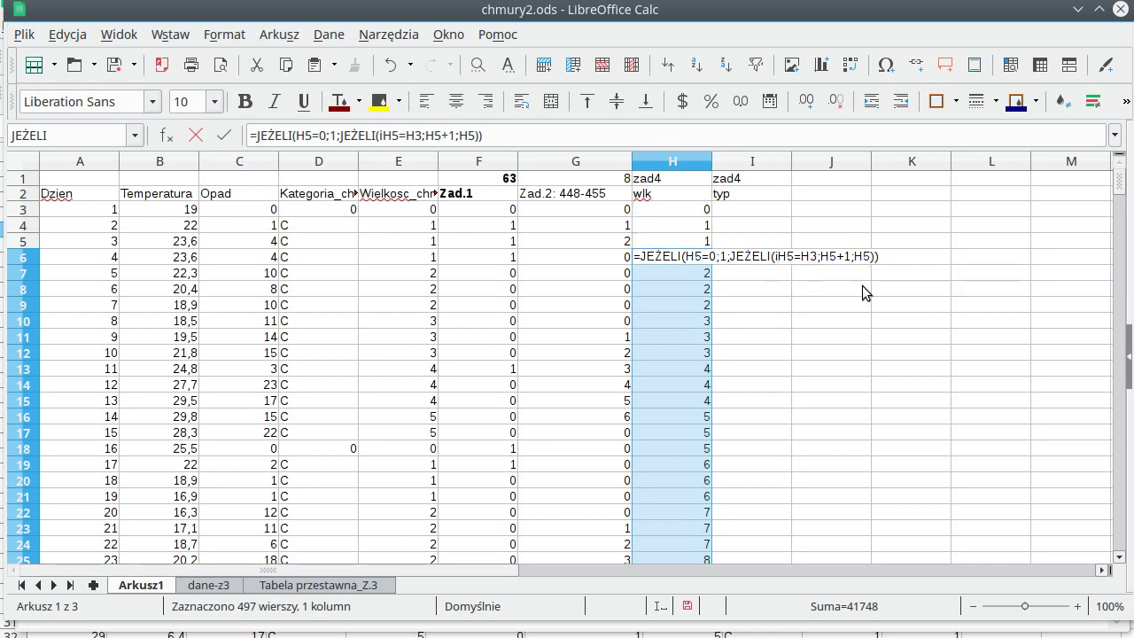
type("(")
key("Right")
key("Right")
key("Right")
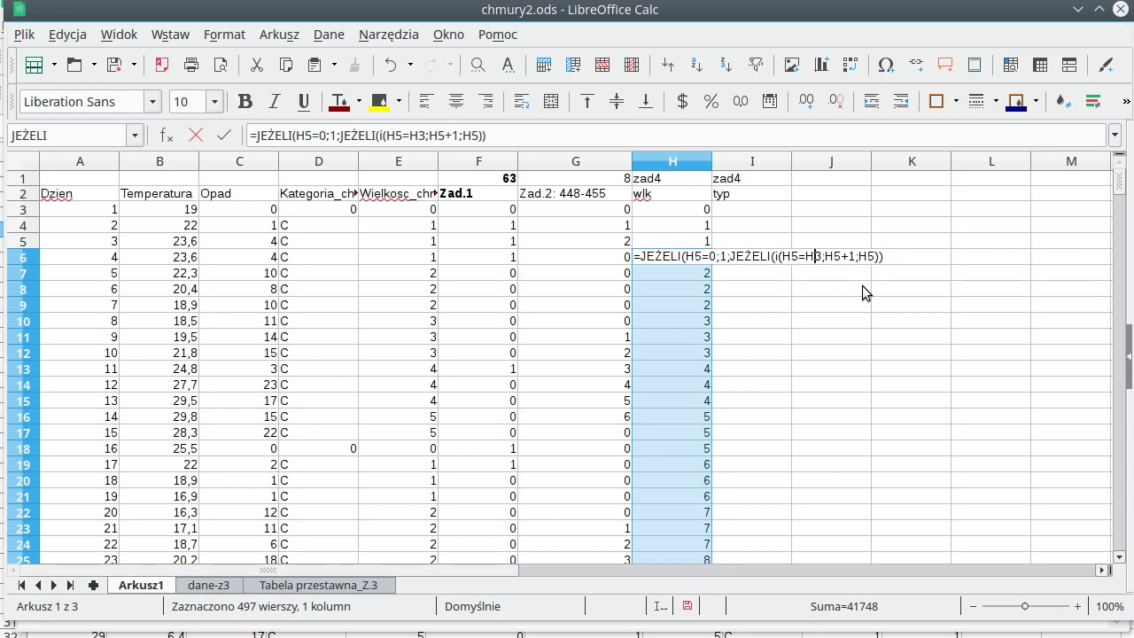
key("Right")
type(";")
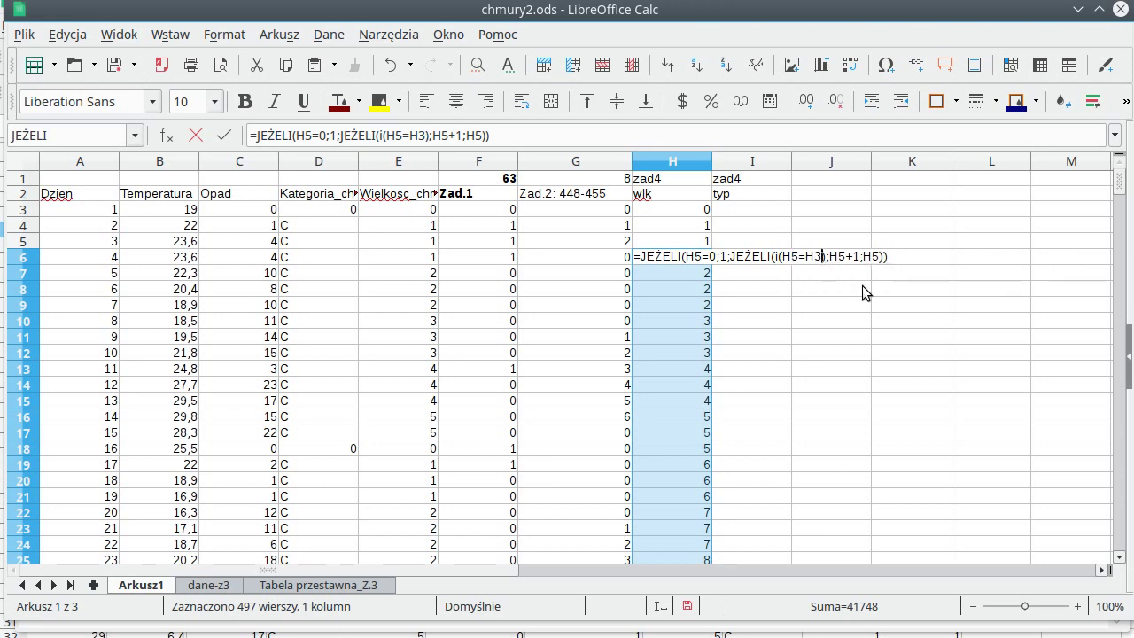
type(")")
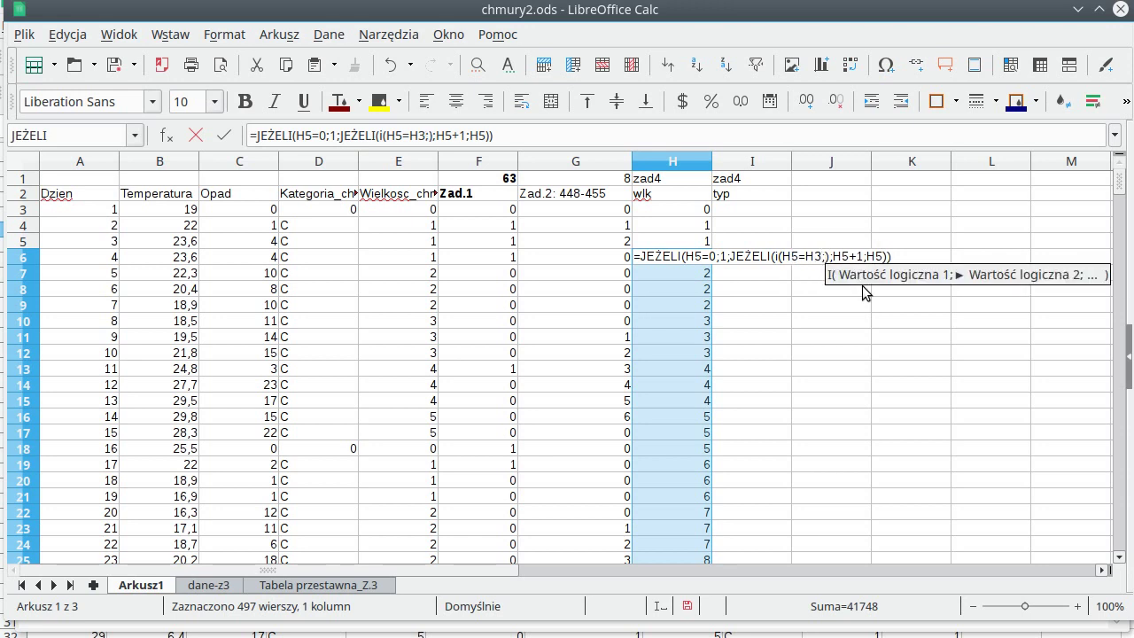
type("h5<")
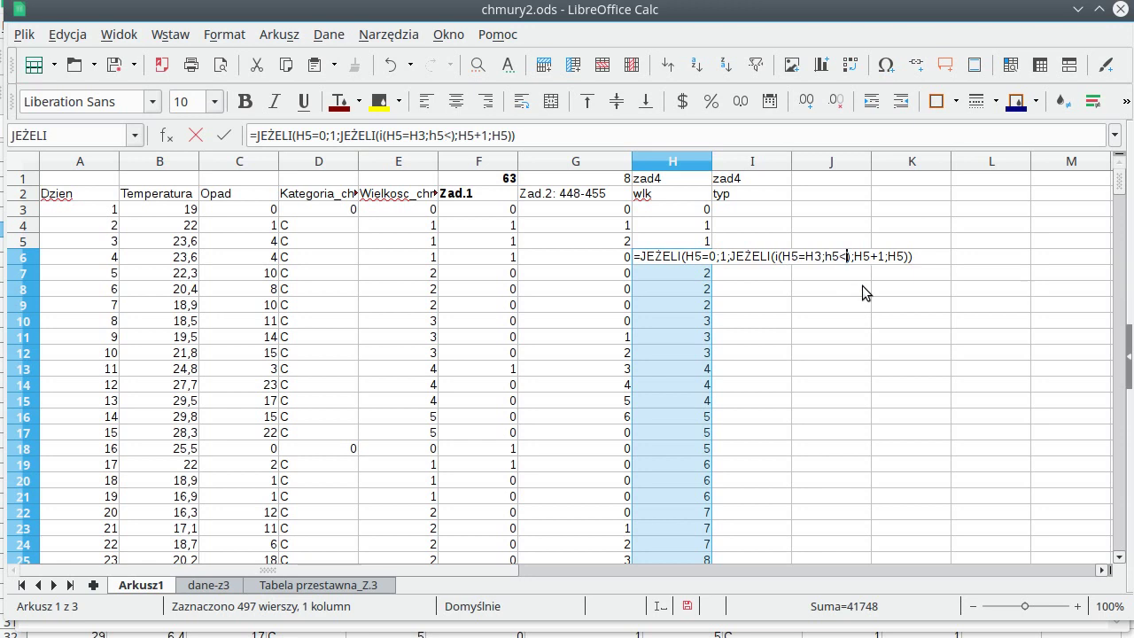
type("5")
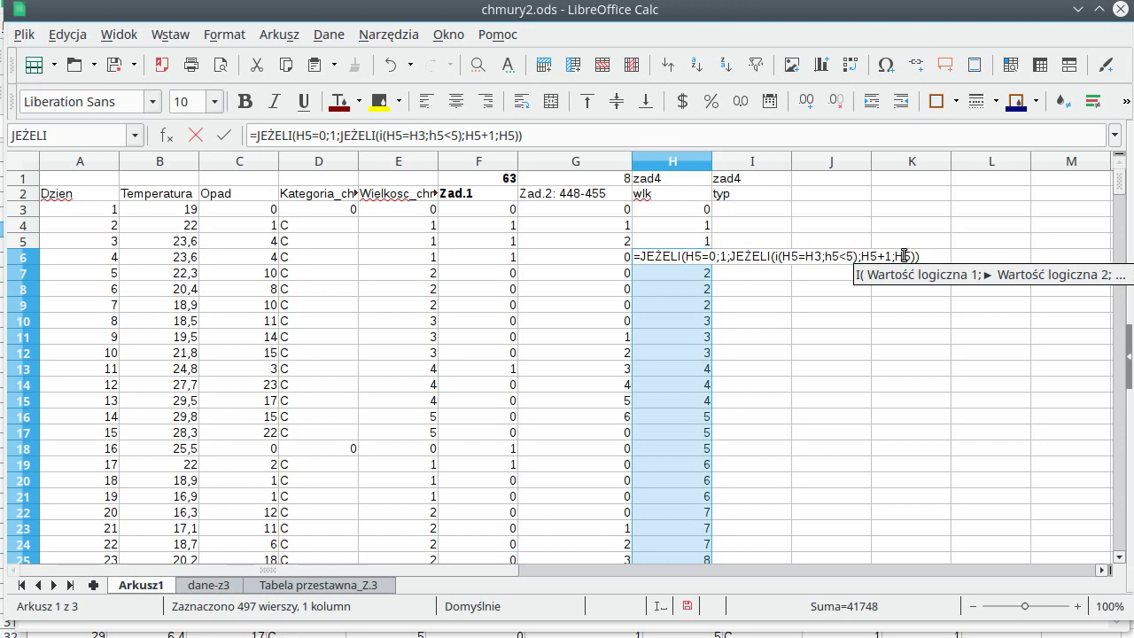
key("Return")
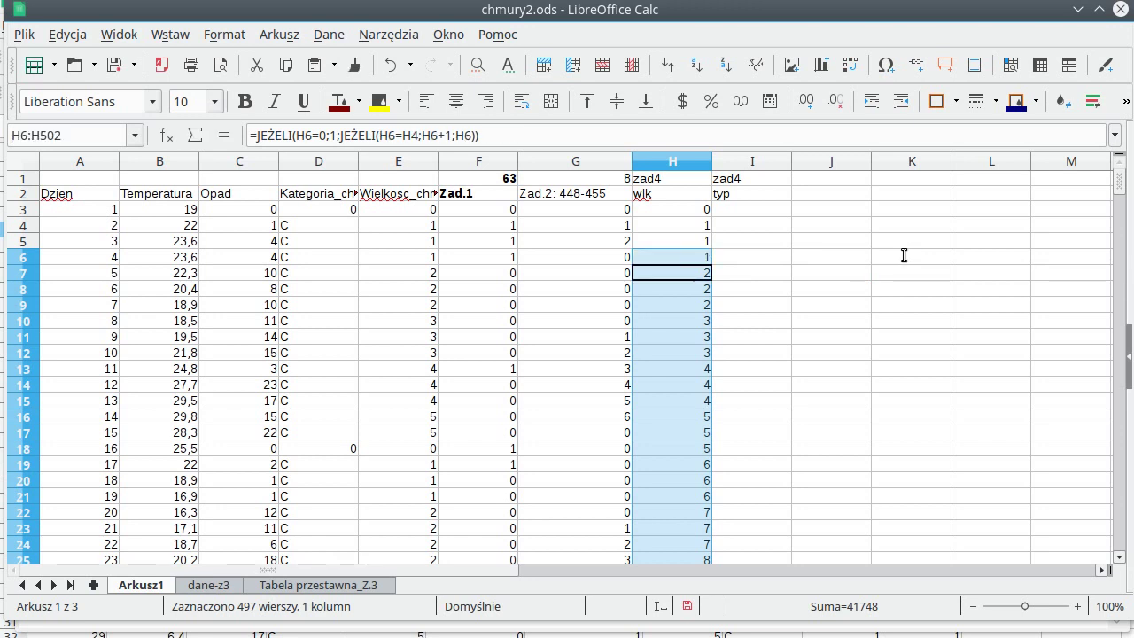
Step: Fill the updated H6 formula down to H502, check the results, and return to Firefox
left_click(706, 261)
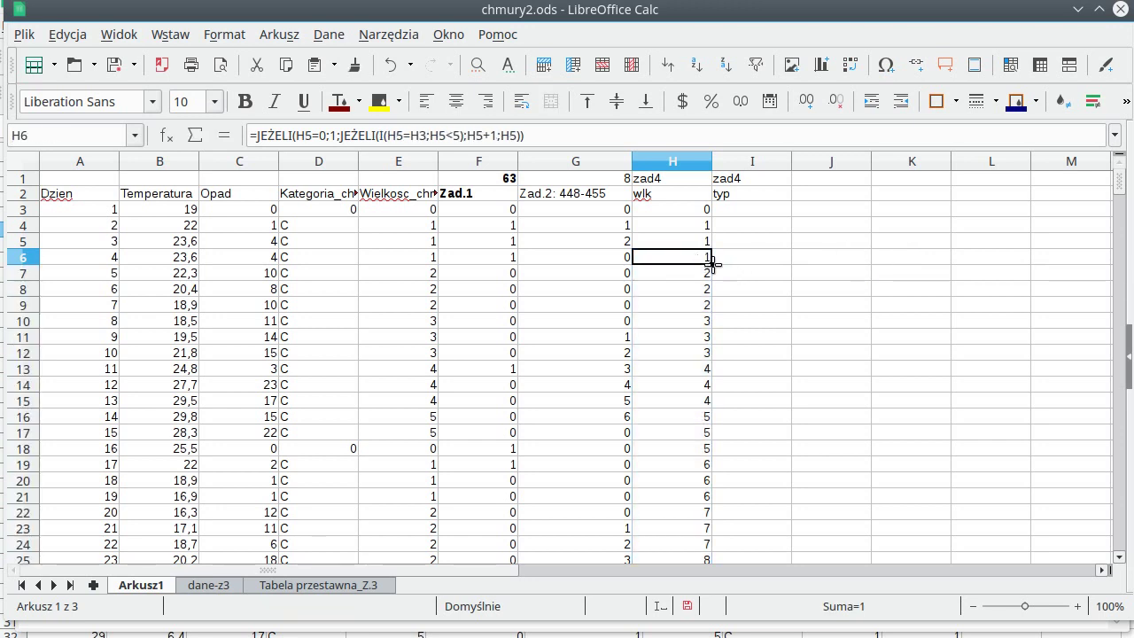
double_click(712, 264)
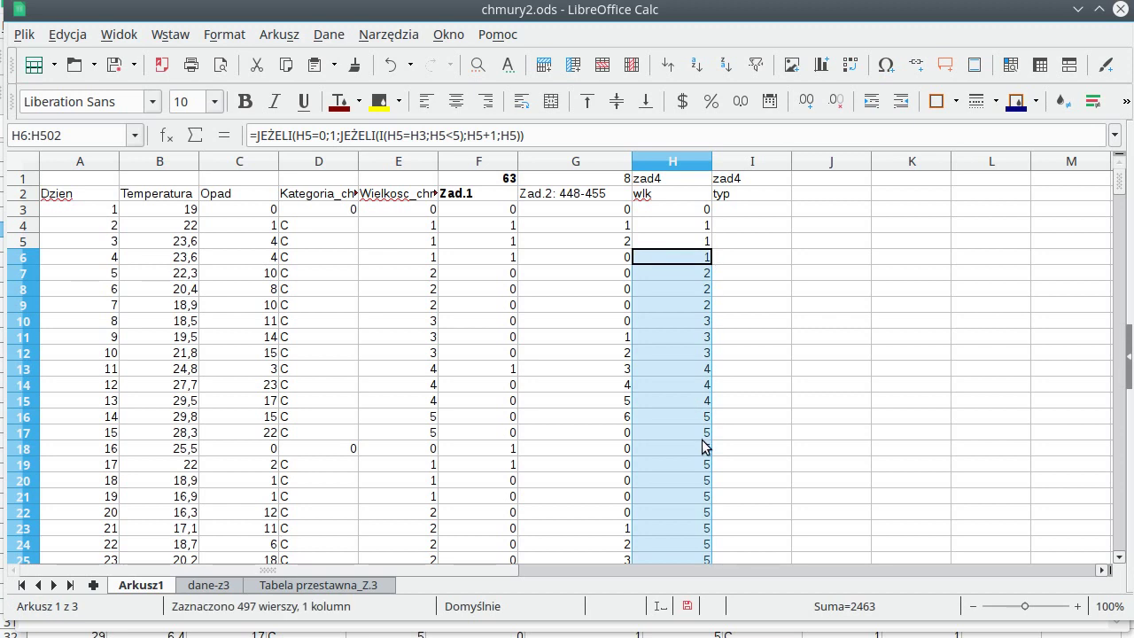
scroll(707, 475, "down", 2)
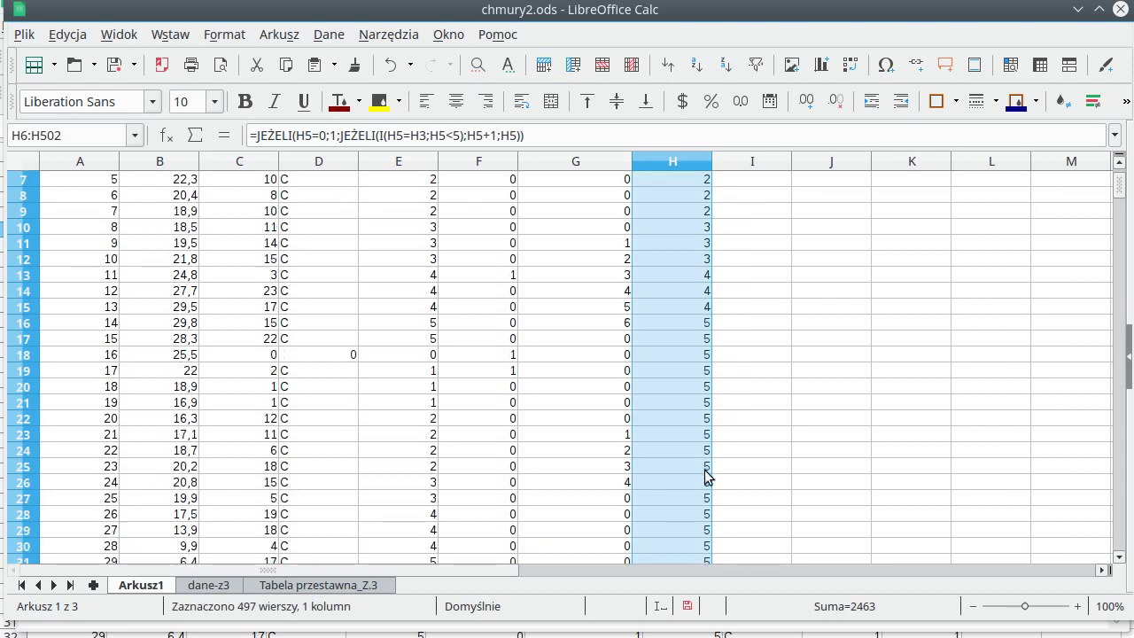
scroll(707, 476, "down", 4)
scroll(704, 431, "down", 6)
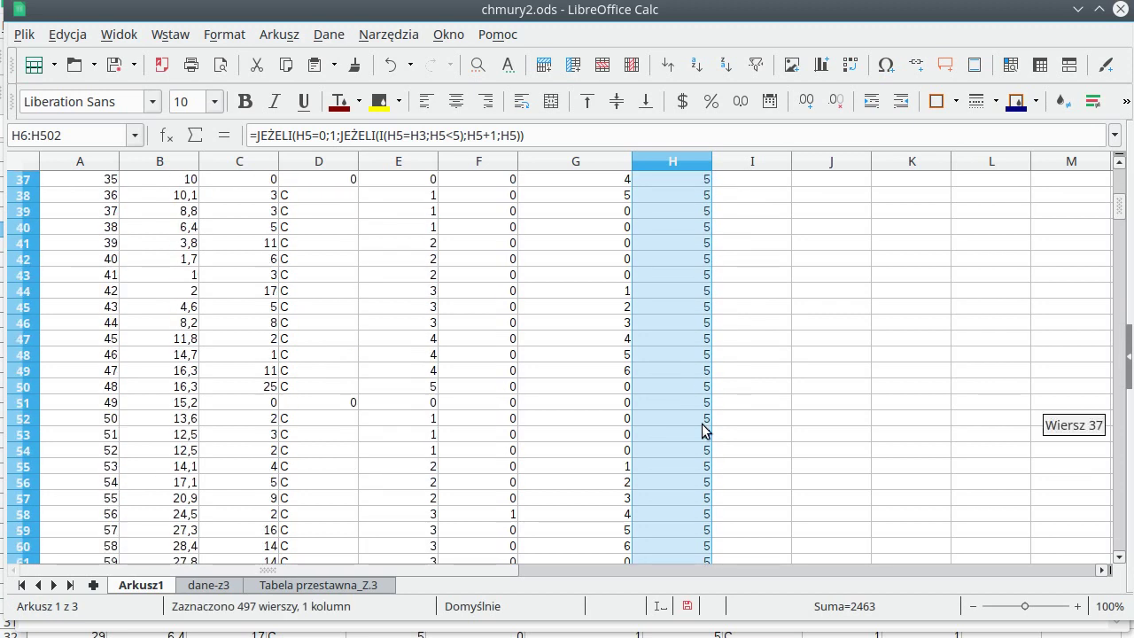
scroll(705, 431, "up", 8)
scroll(703, 423, "up", 5)
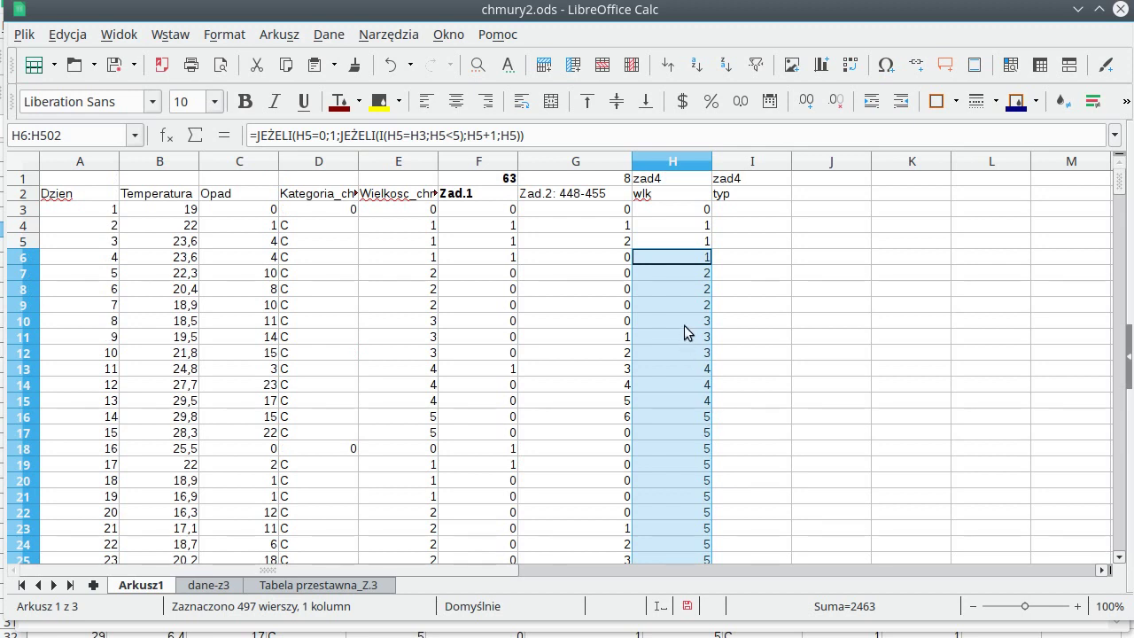
key("alt+Tab")
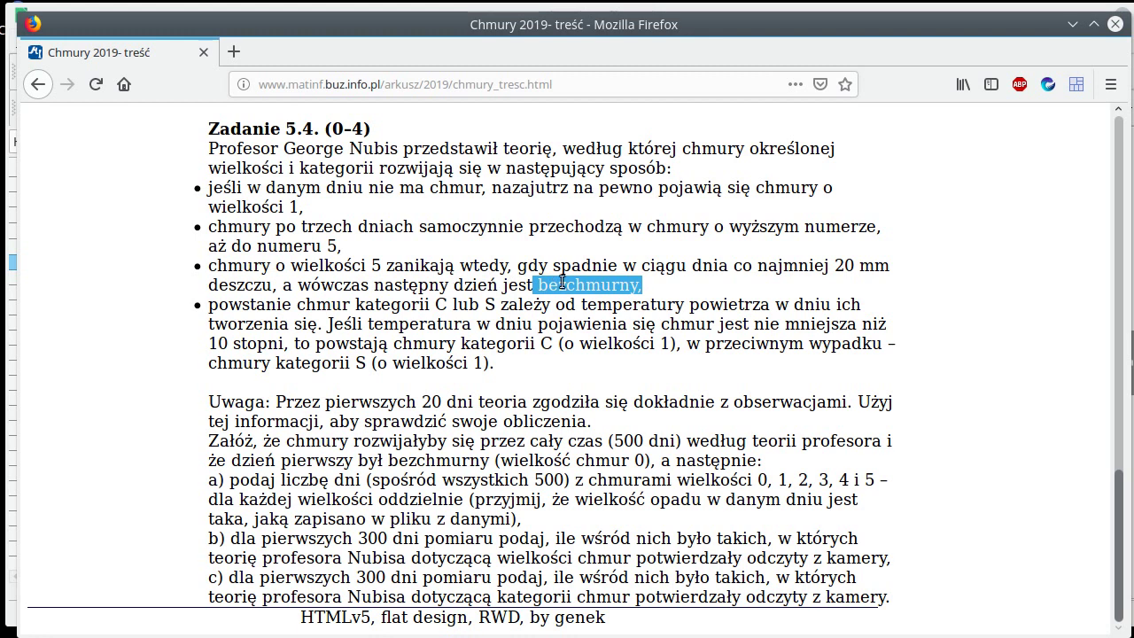
Step: Clear the highlight in the Zadanie 5.4 text and minimise Firefox
left_click(623, 287)
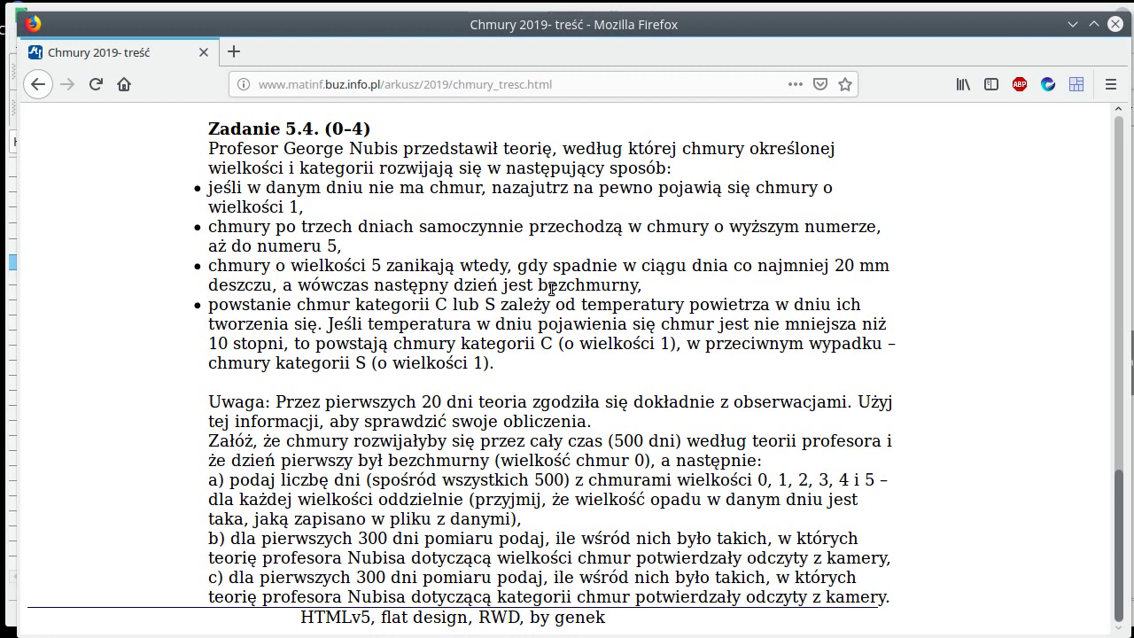
left_click(1072, 24)
Step: In H6, insert a new JEŻELI(I(H5=5; test before the inner size condition
double_click(677, 262)
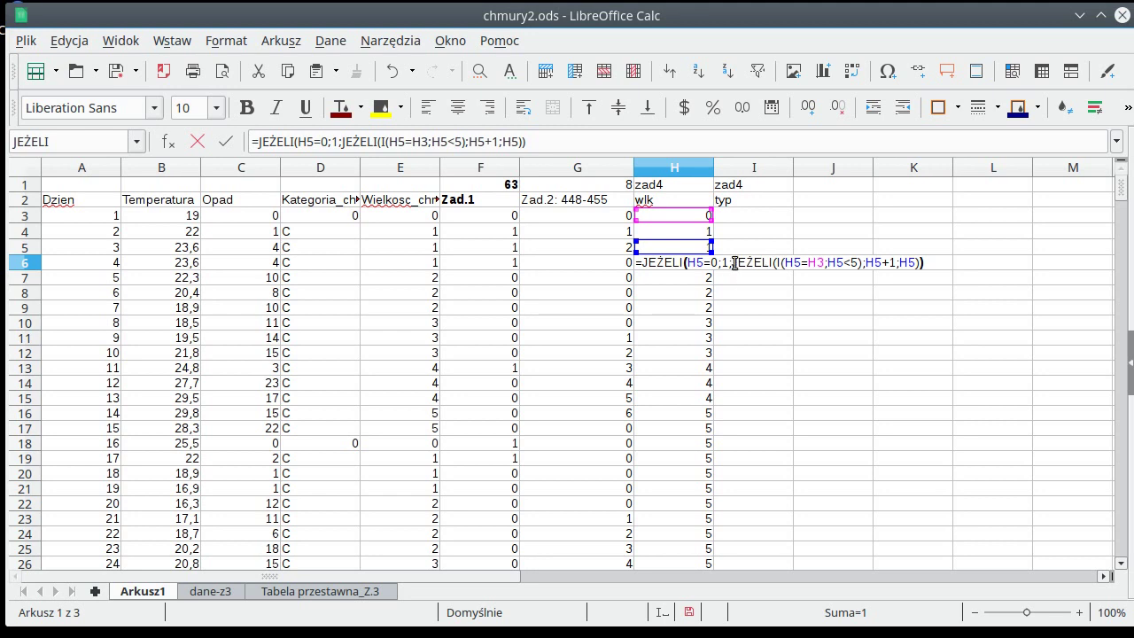
left_click(733, 263)
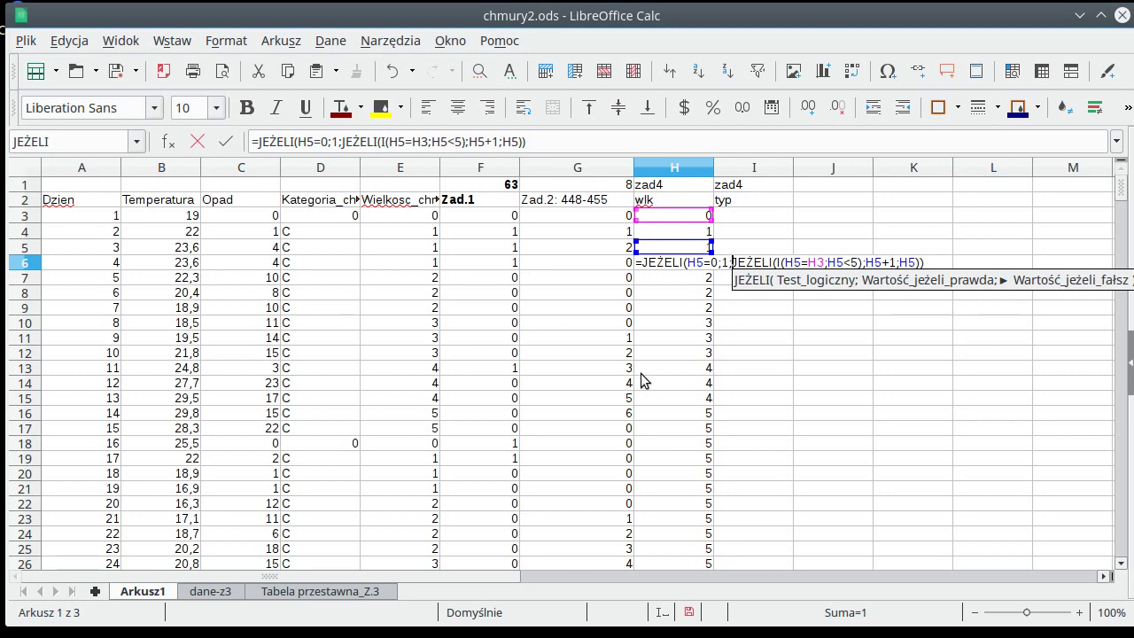
type("jeżeli")
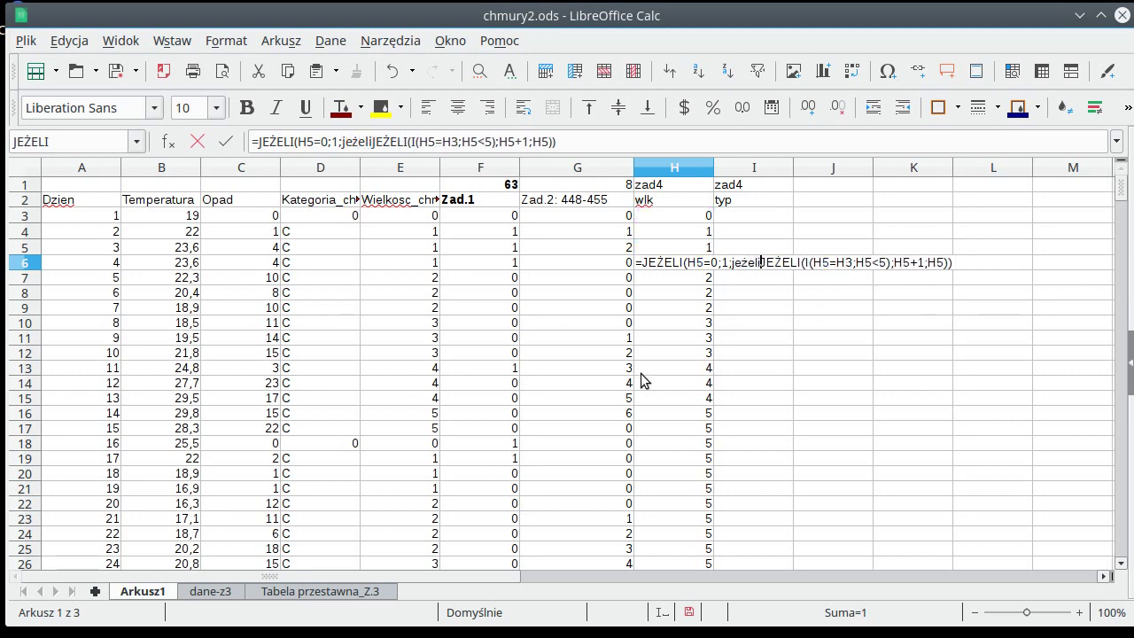
type("((")
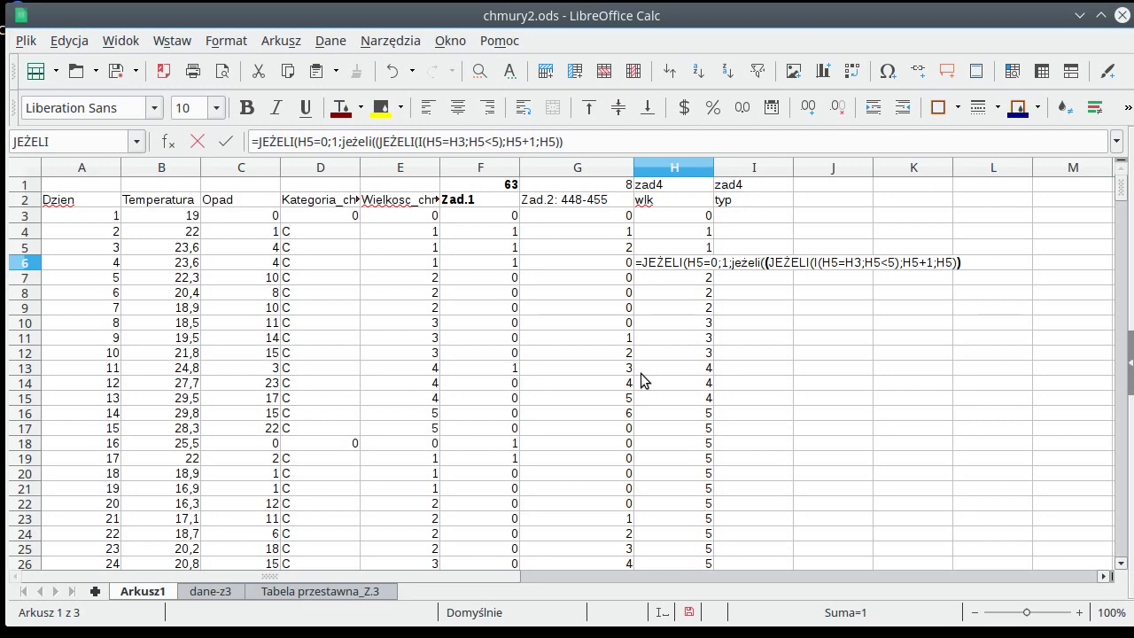
key("Left")
key("Left")
key("Left")
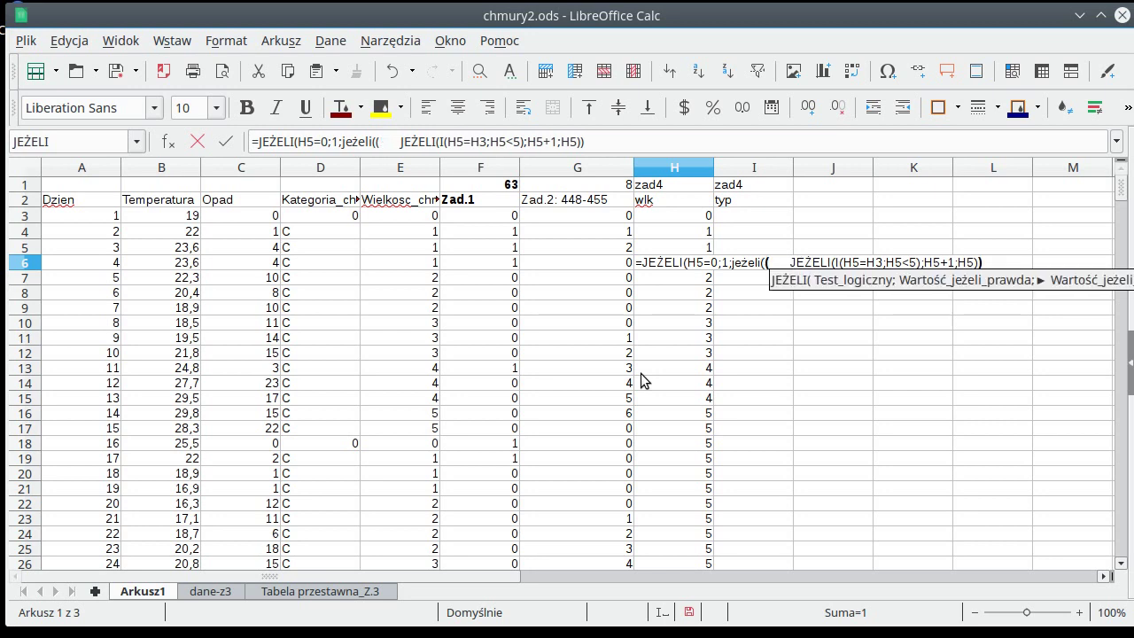
key("BackSpace")
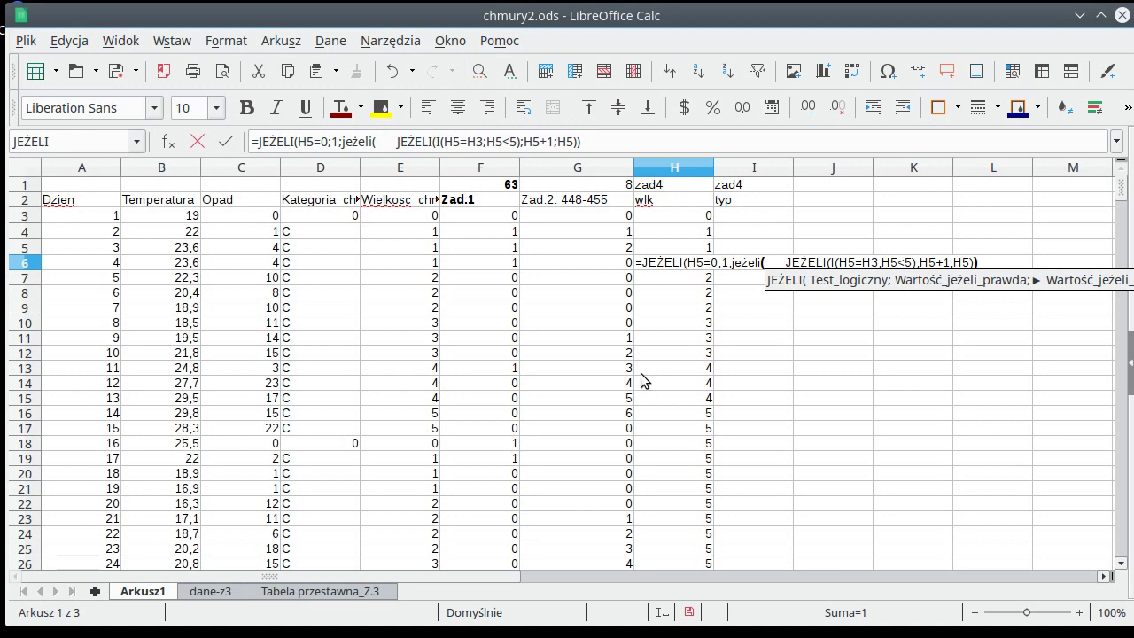
type("i")
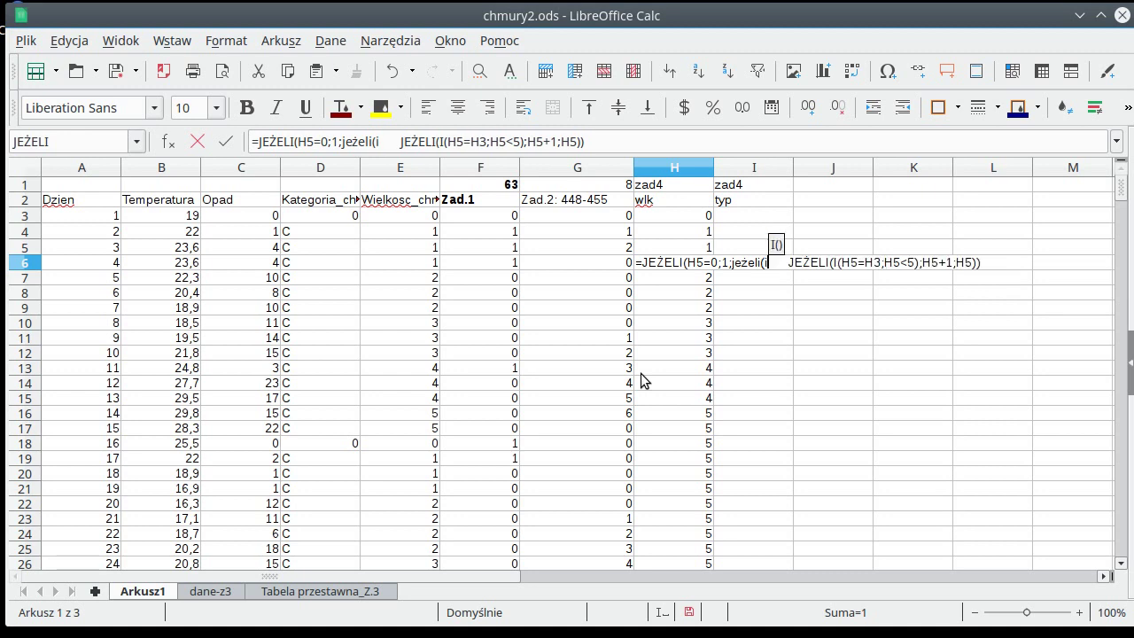
type("(")
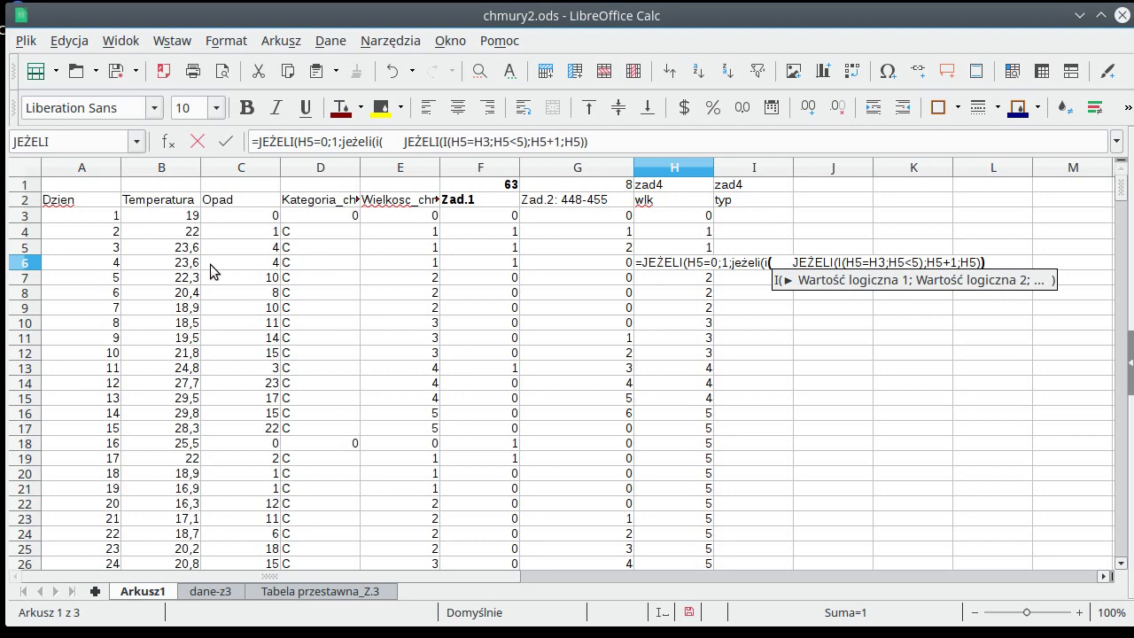
left_click(702, 249)
type("=")
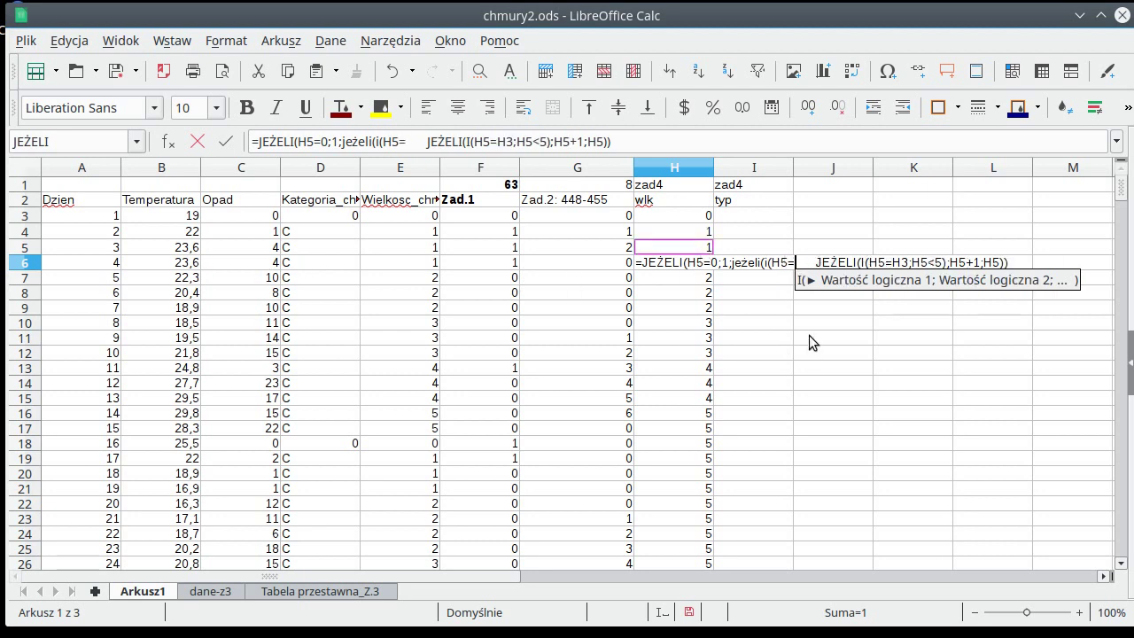
type("5")
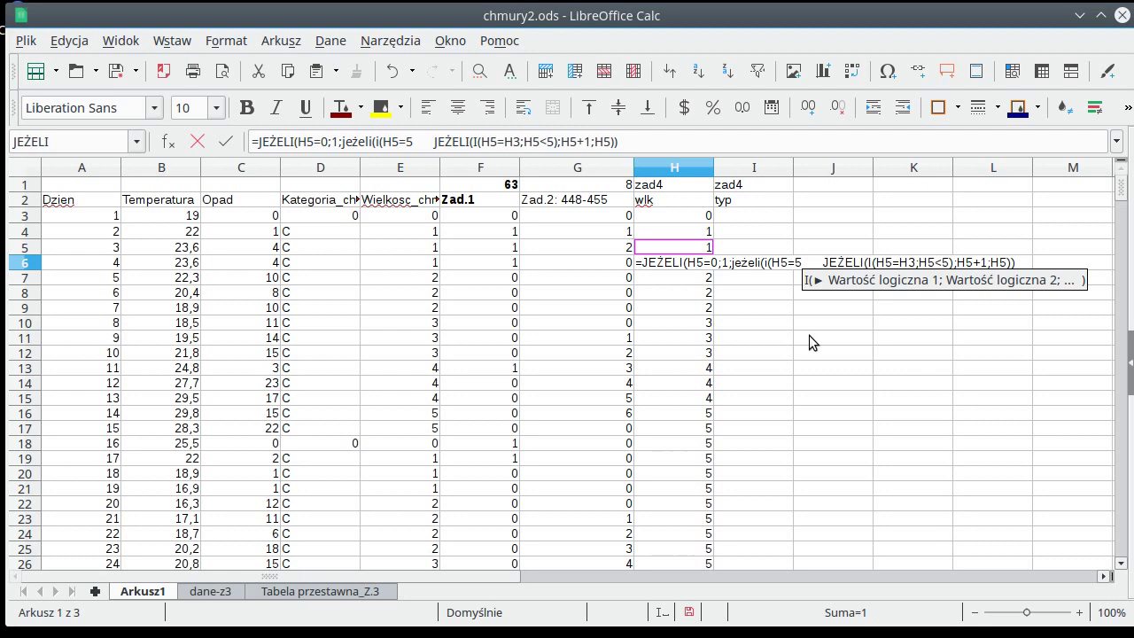
type(";")
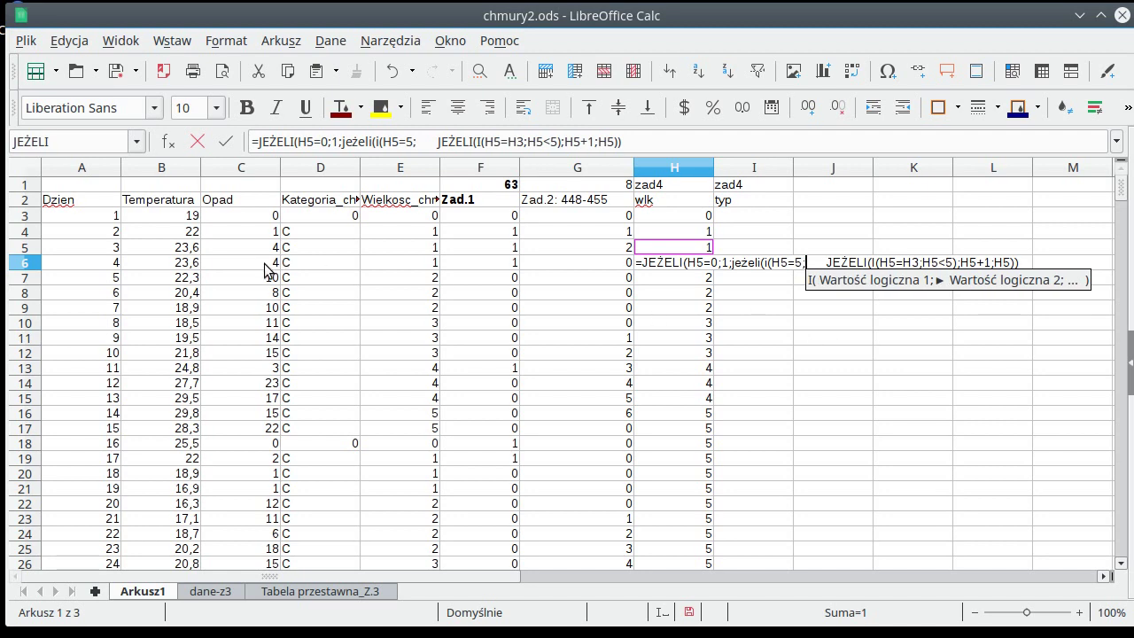
Step: Add the rainfall condition C5>=20 and close the I( ) bracket
left_click(261, 264)
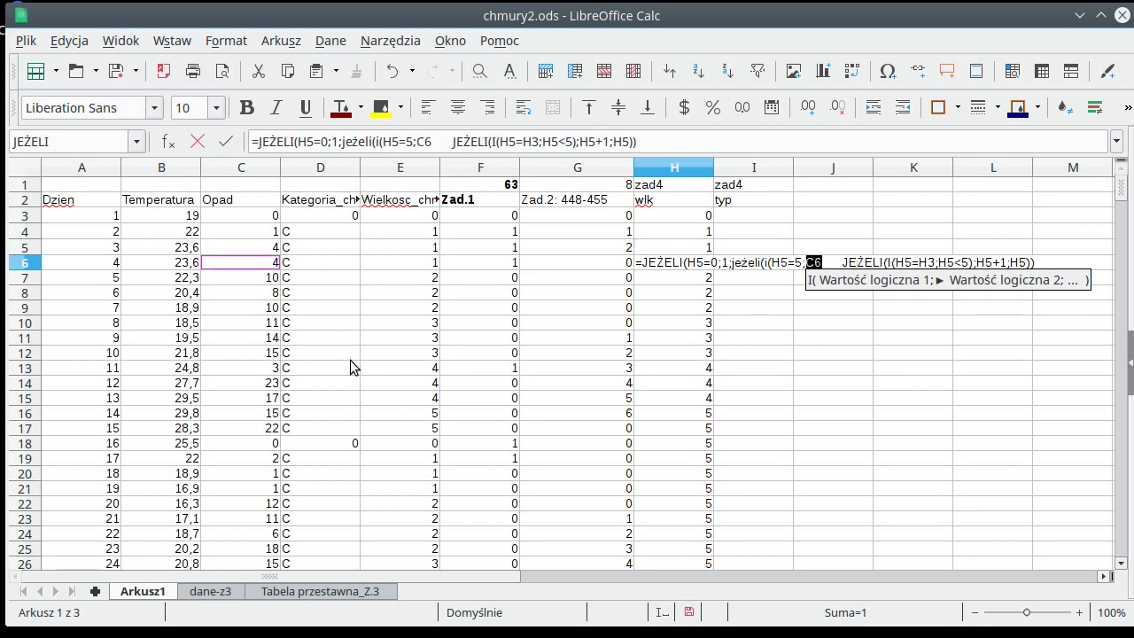
type(">")
key("BackSpace")
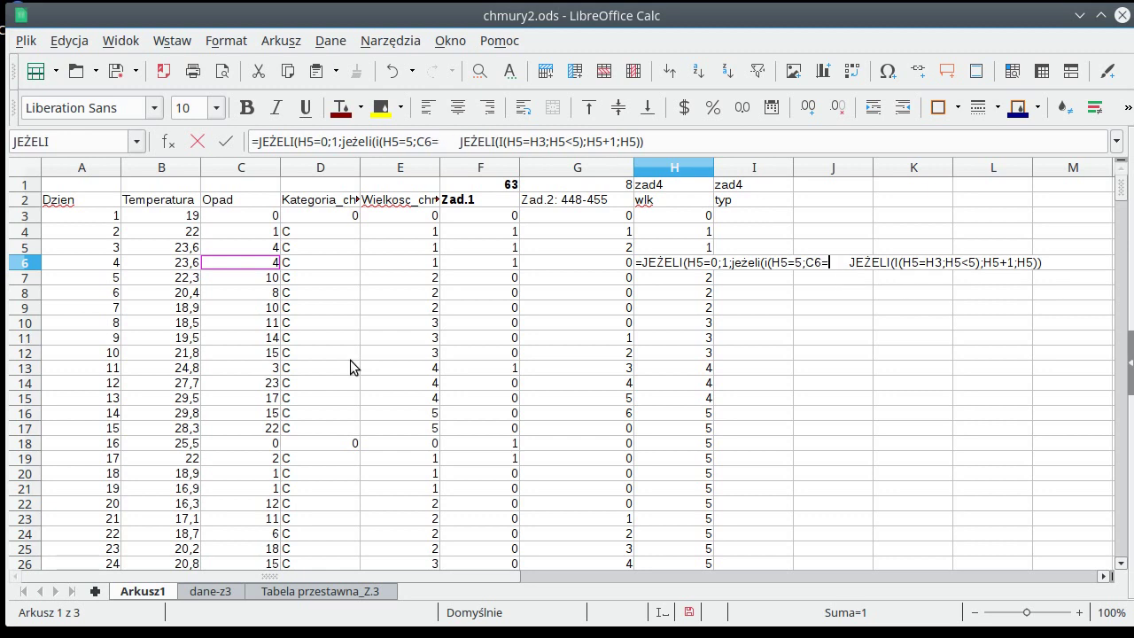
type("=20")
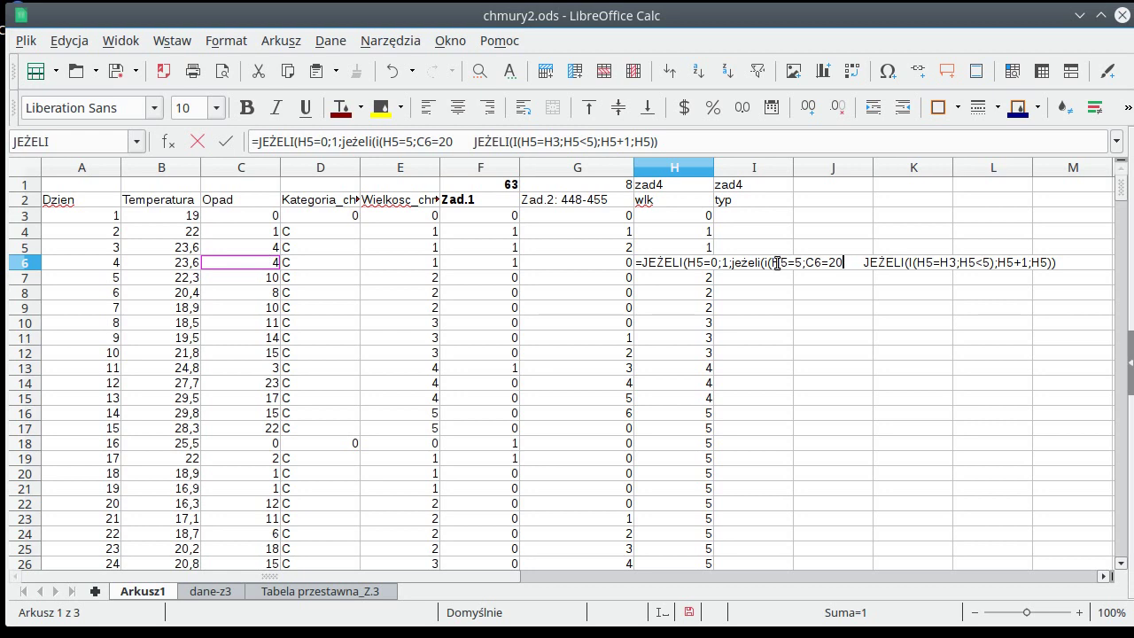
left_click(816, 263)
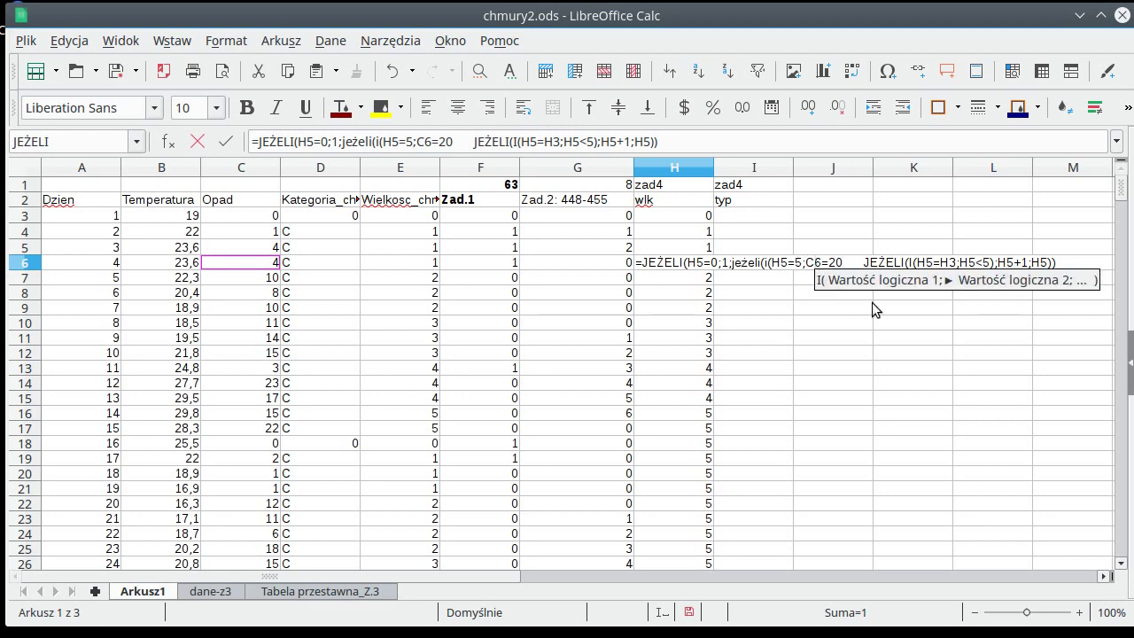
key("Delete")
type("5")
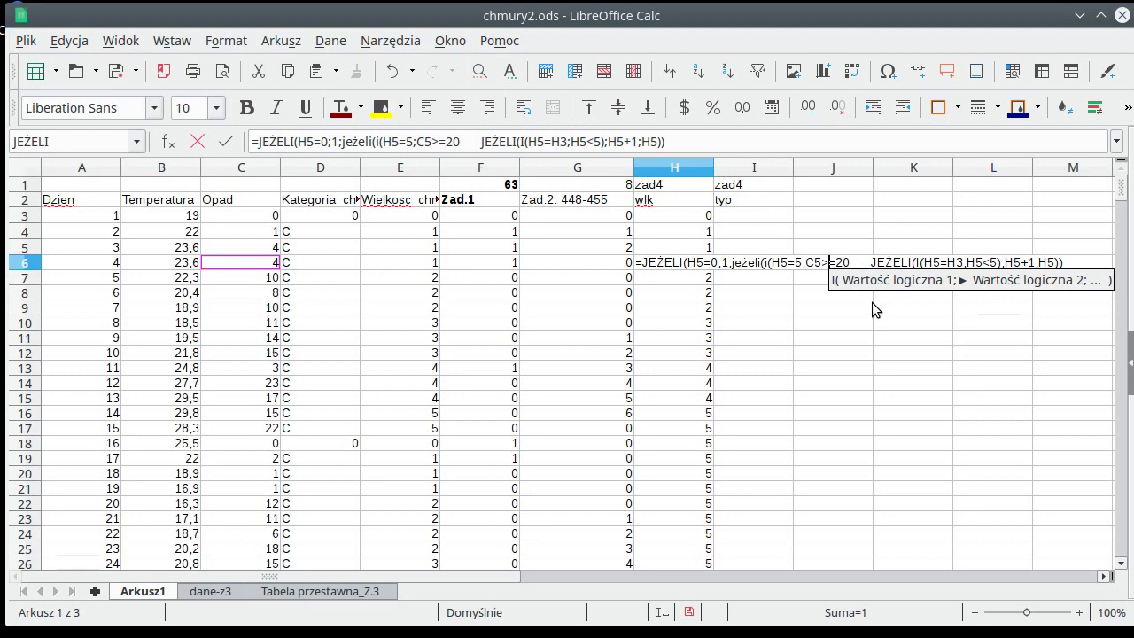
type(">")
key("Right")
key("Right")
key("Right")
type(")")
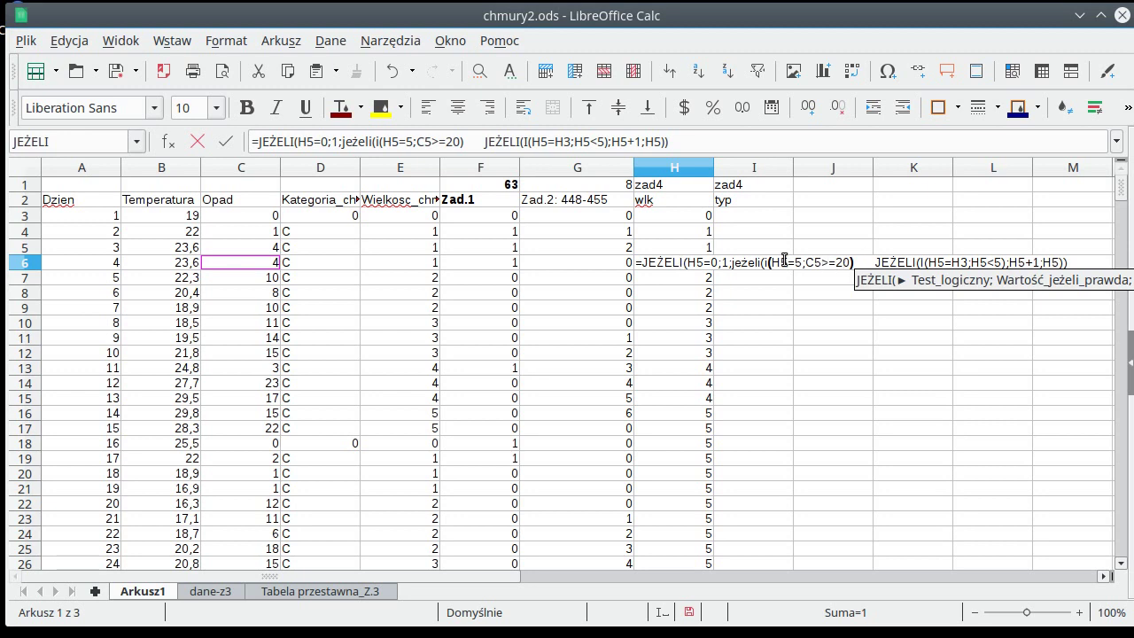
Step: Add the ;0; result, remove extra spaces, and close the final bracket to commit H6
left_click(864, 263)
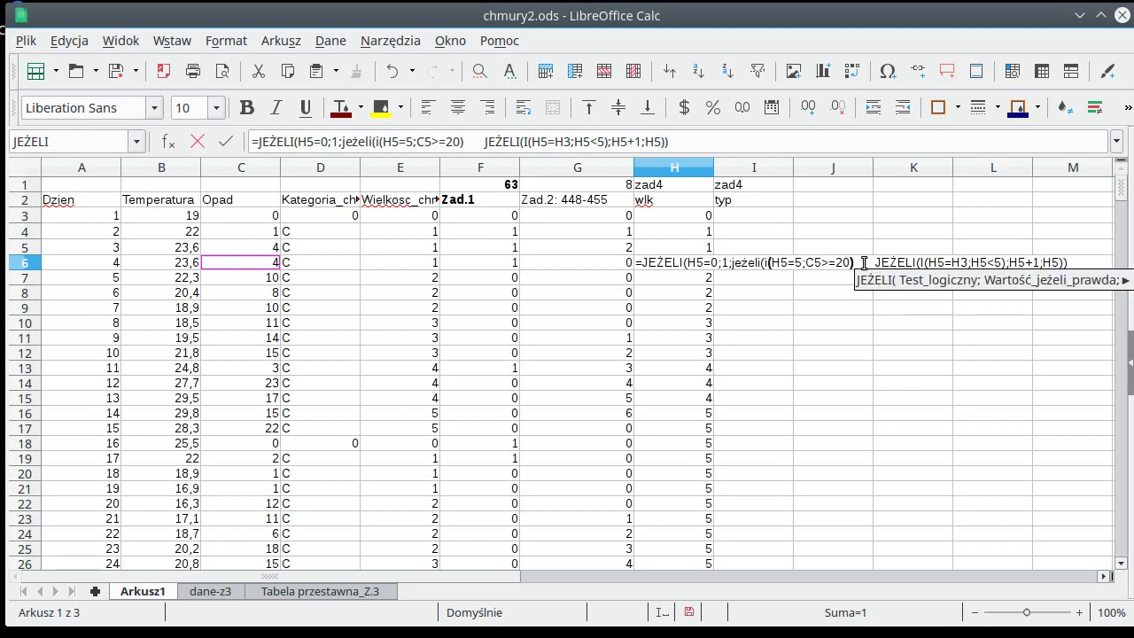
type(";0")
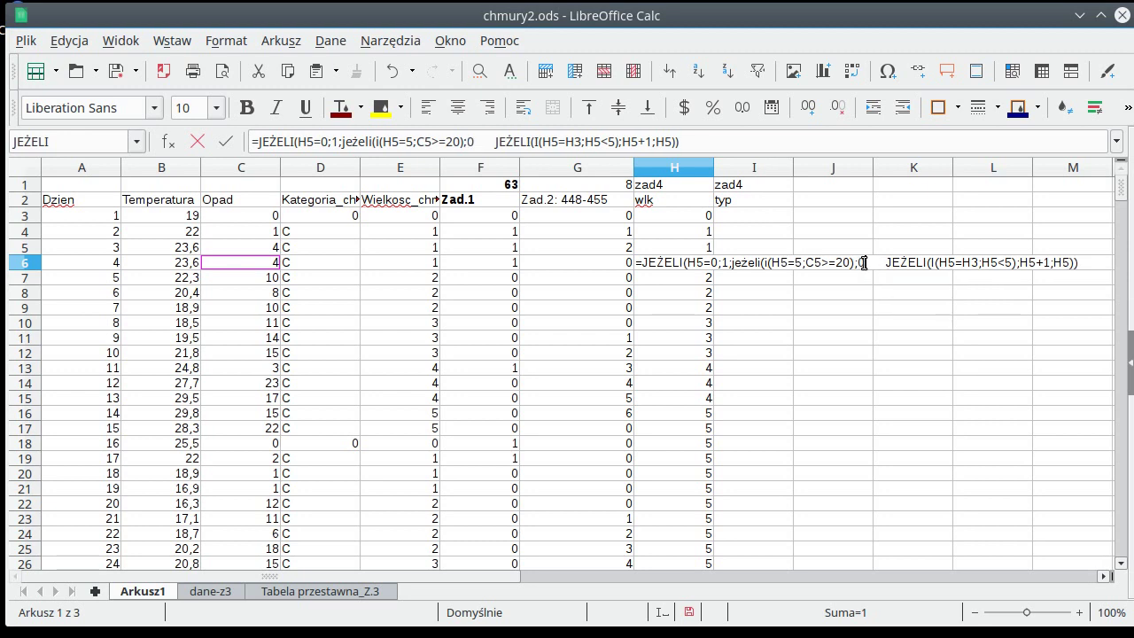
type(";")
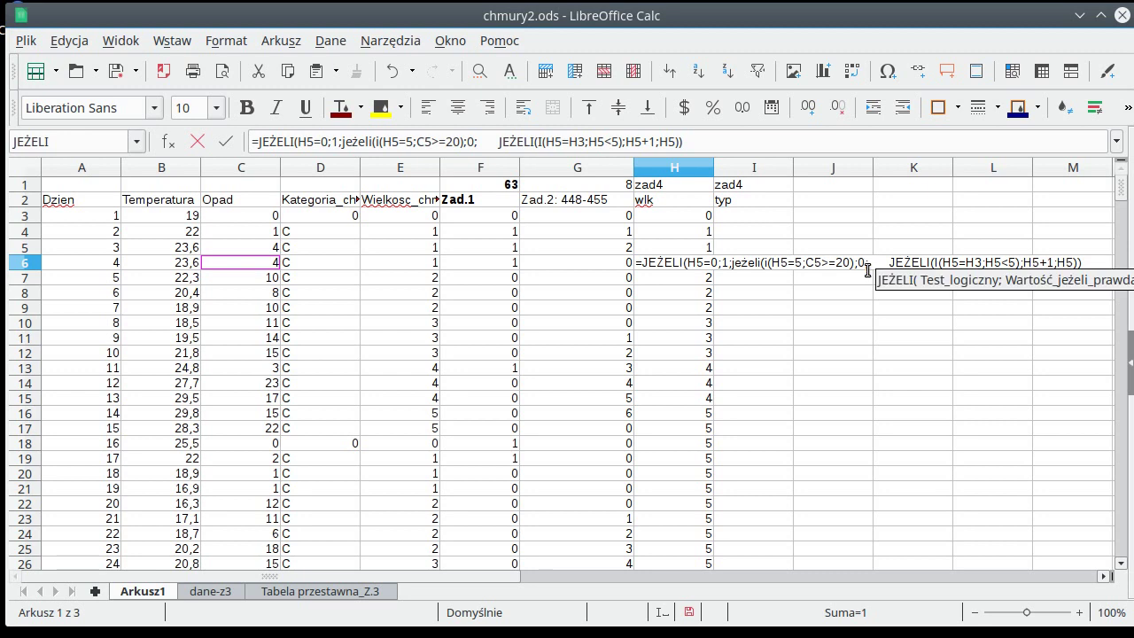
key("Delete")
key("Delete")
key("Delete")
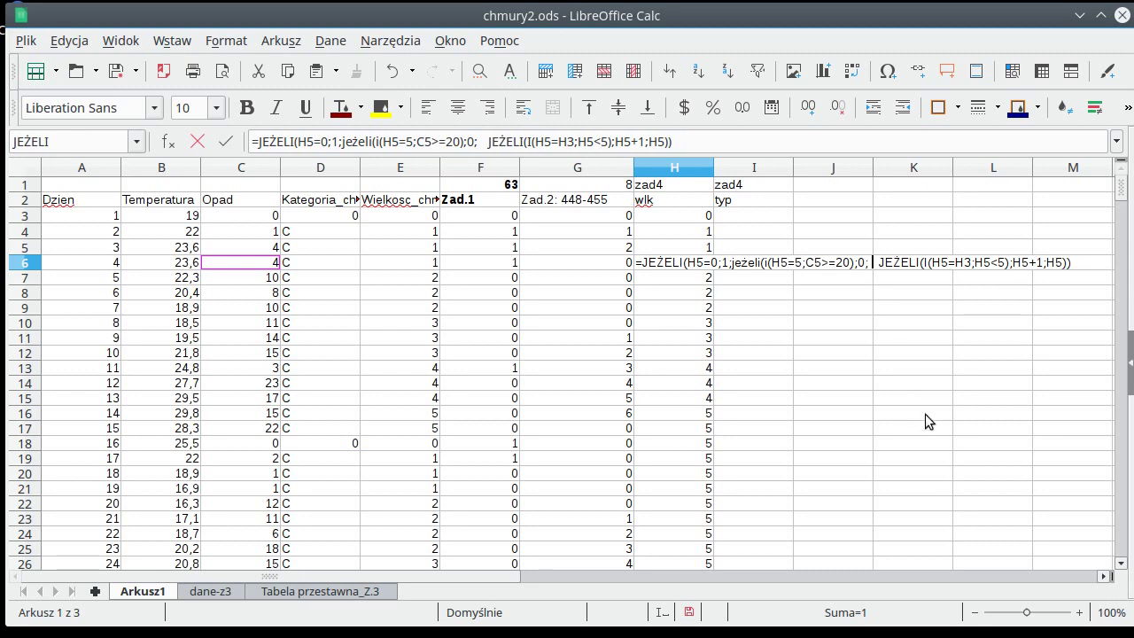
type(")")
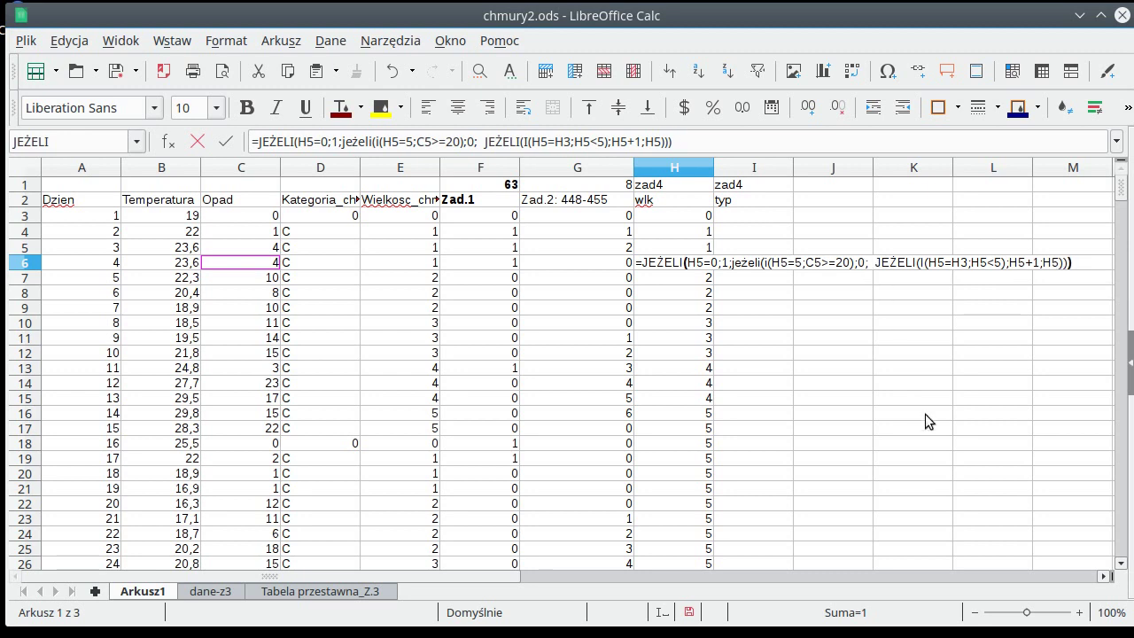
key("Return")
key("Up")
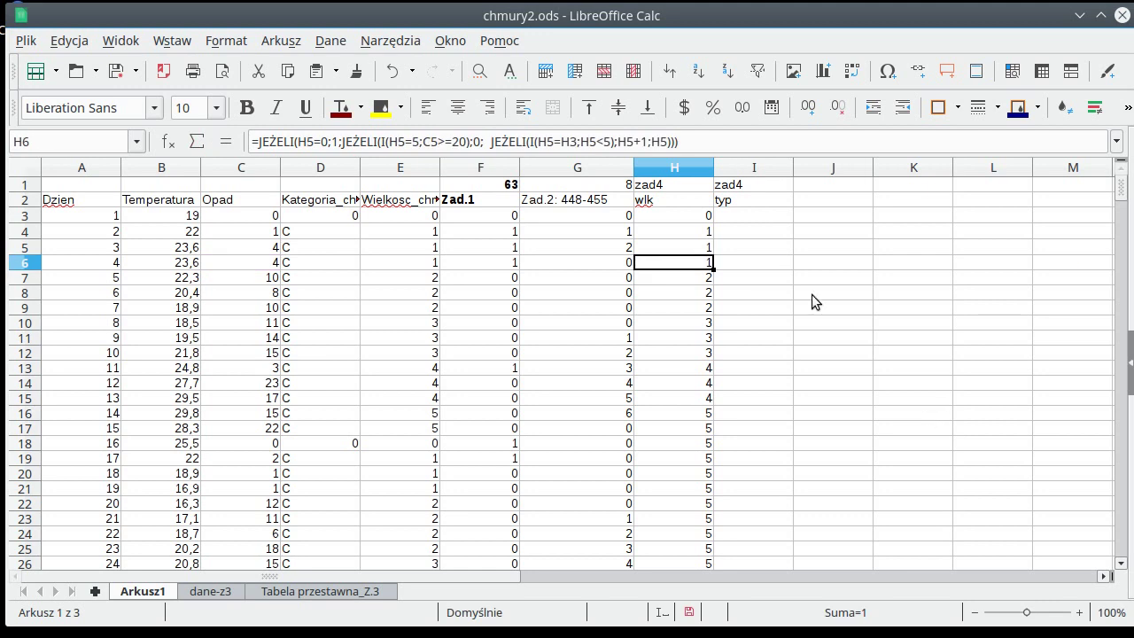
Step: Fill the H6 formula down column H and inspect the copy in H17
double_click(714, 268)
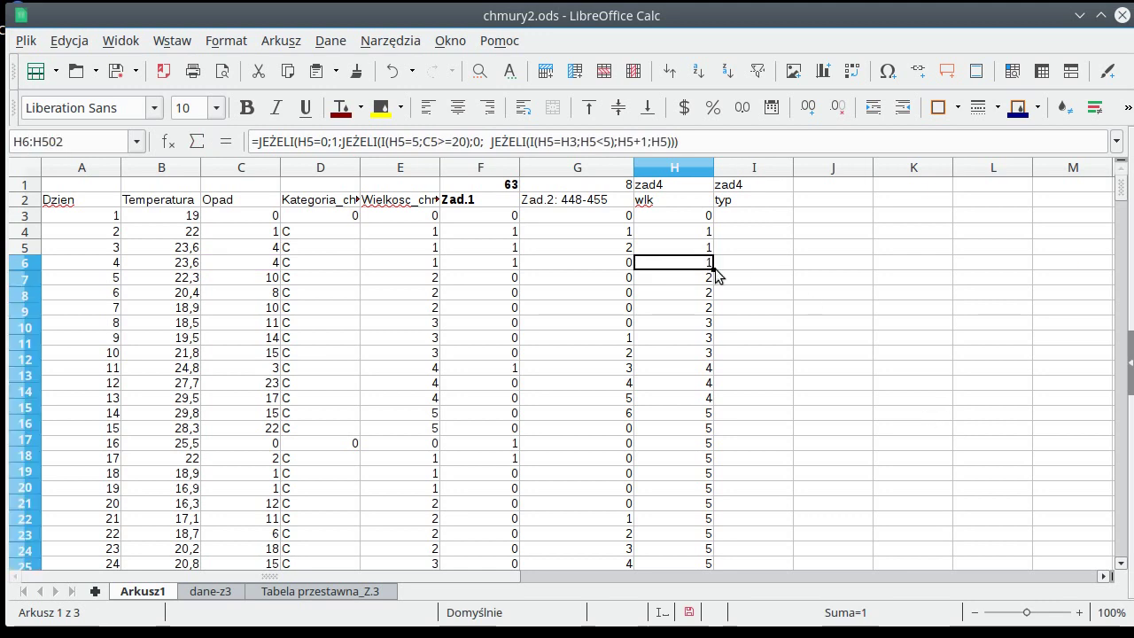
left_click(704, 443)
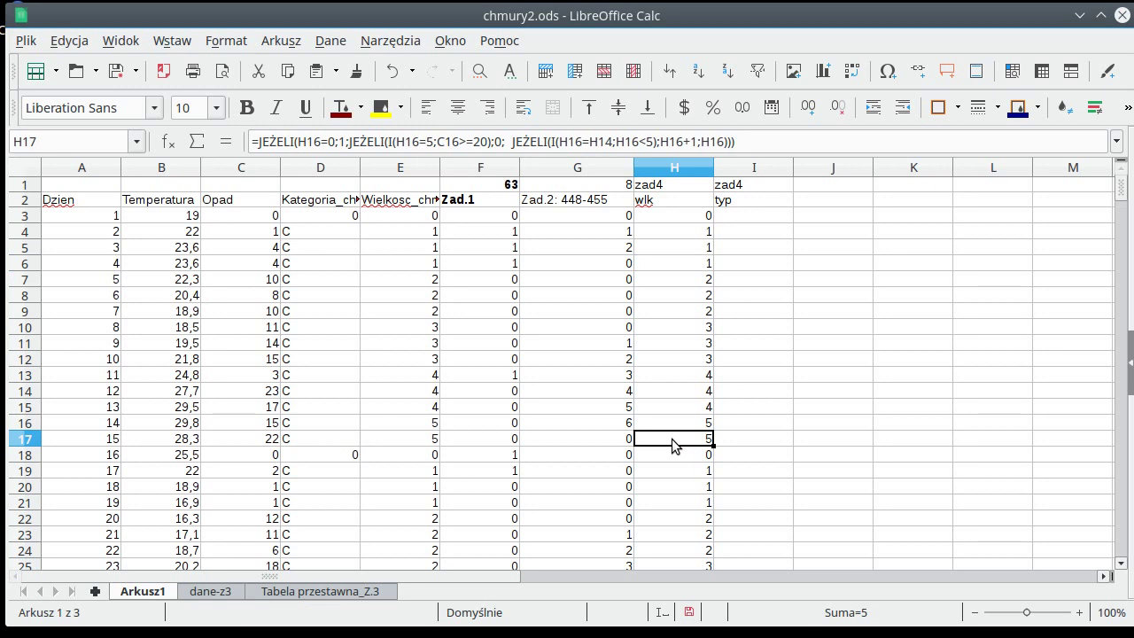
left_click(678, 455)
left_click(663, 439)
Step: Check the rainfall values in C17 and C36, then return to the task in Firefox
left_click(260, 443)
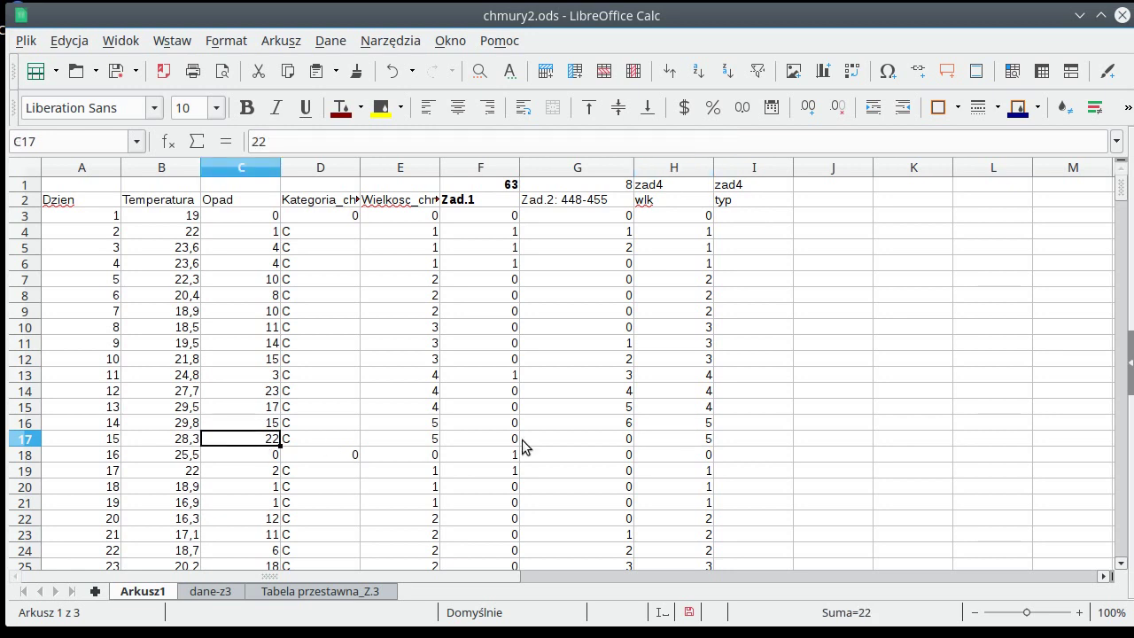
scroll(692, 466, "down", 1)
scroll(693, 465, "down", 1)
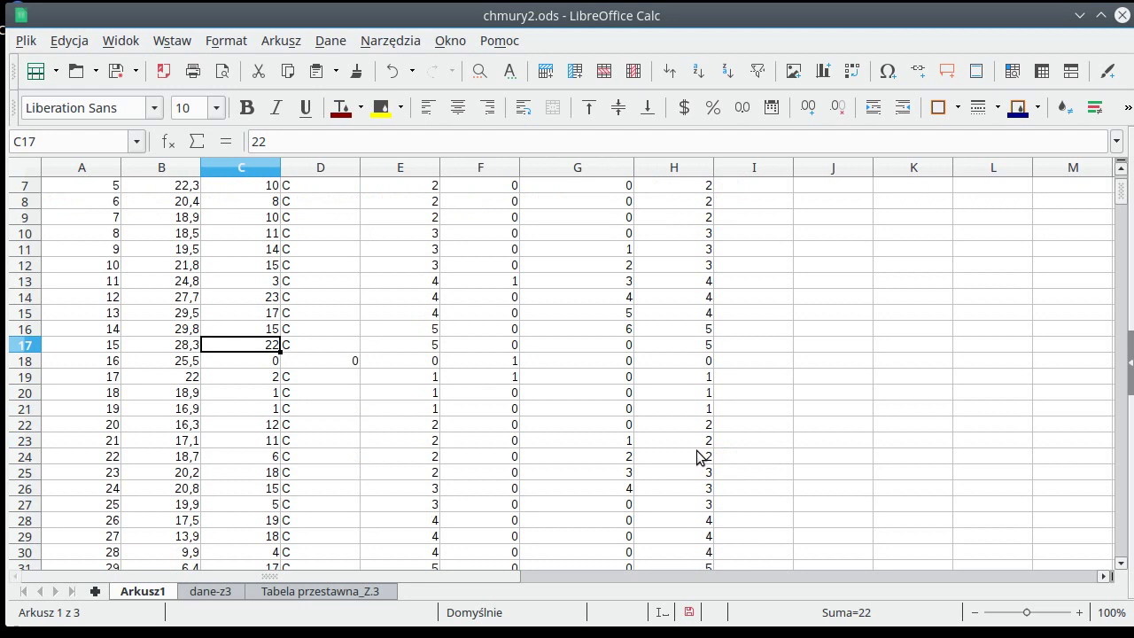
scroll(694, 464, "down", 2)
scroll(697, 463, "down", 1)
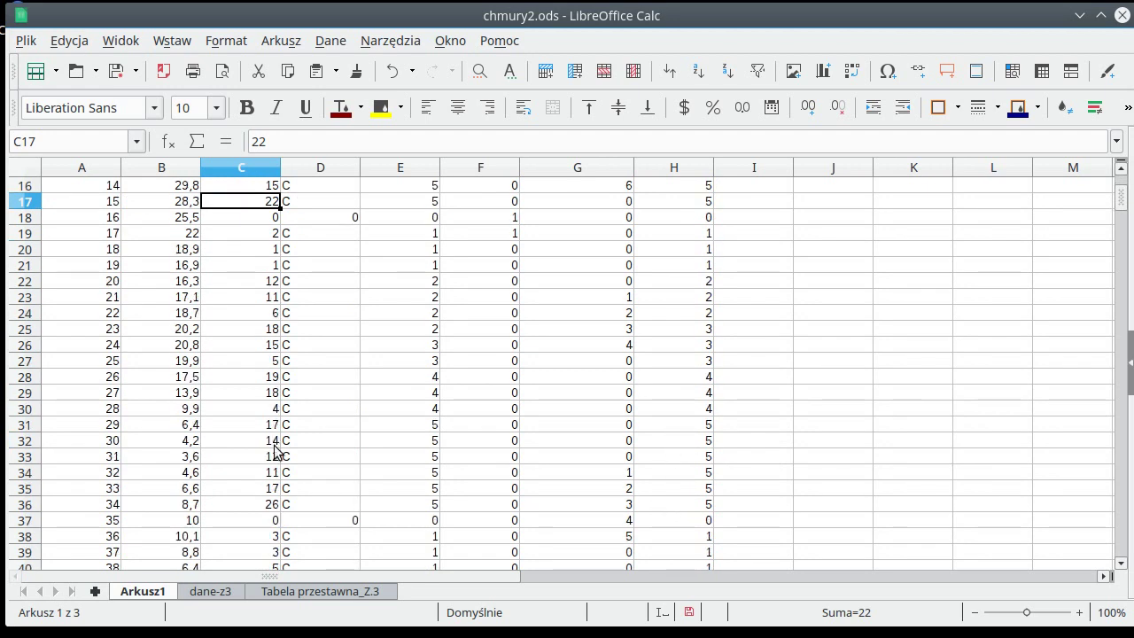
left_click(272, 507)
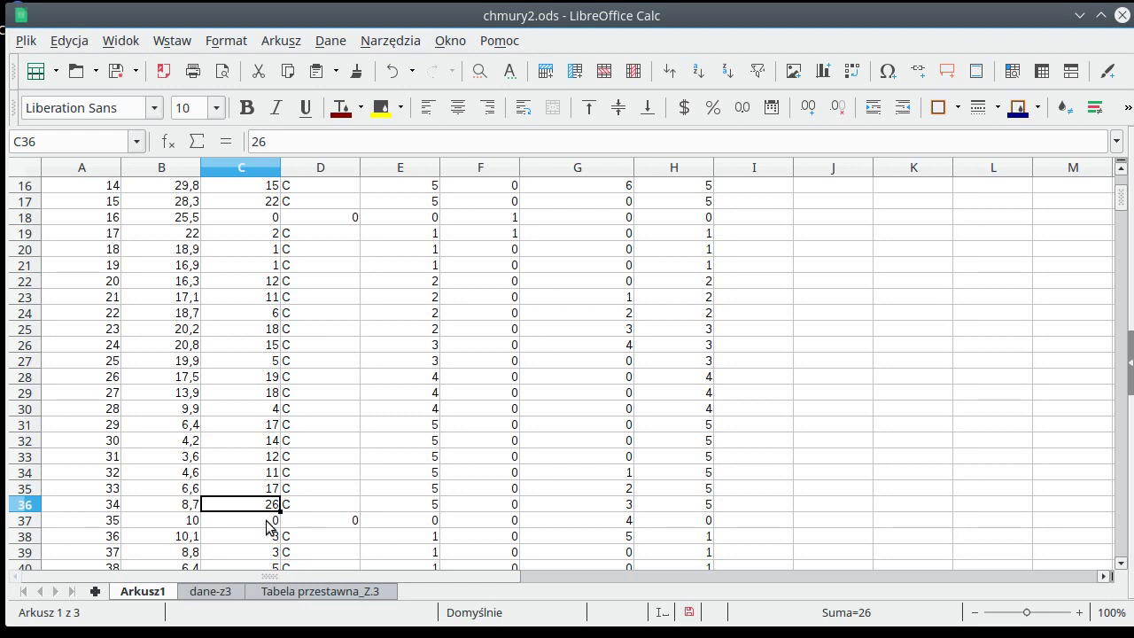
scroll(560, 414, "up", 2)
scroll(560, 415, "up", 3)
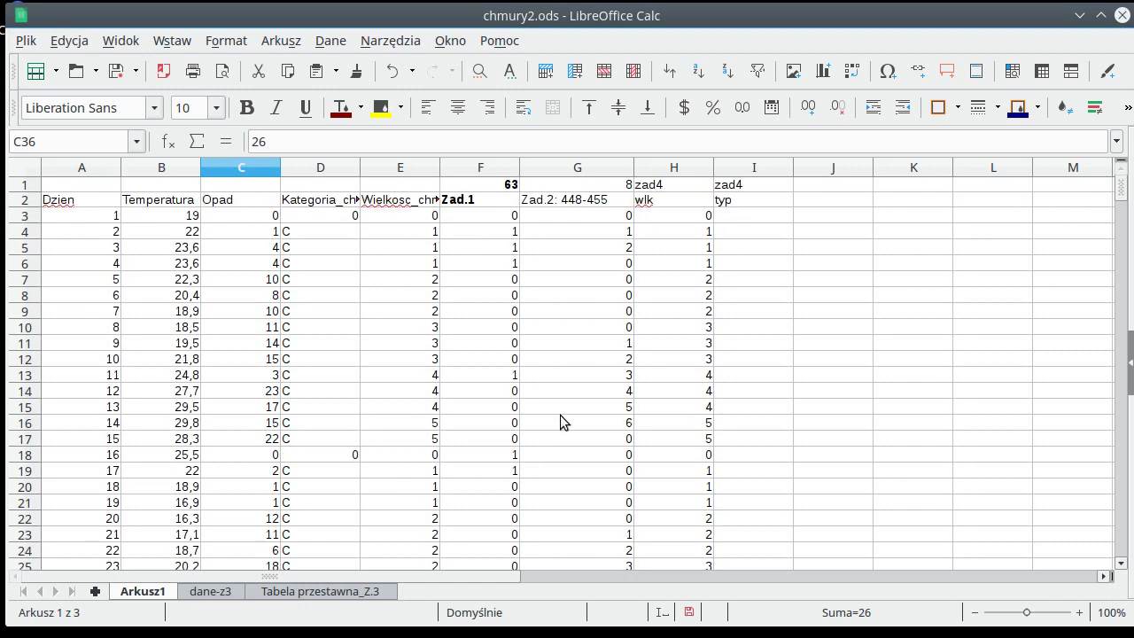
key("alt+Tab")
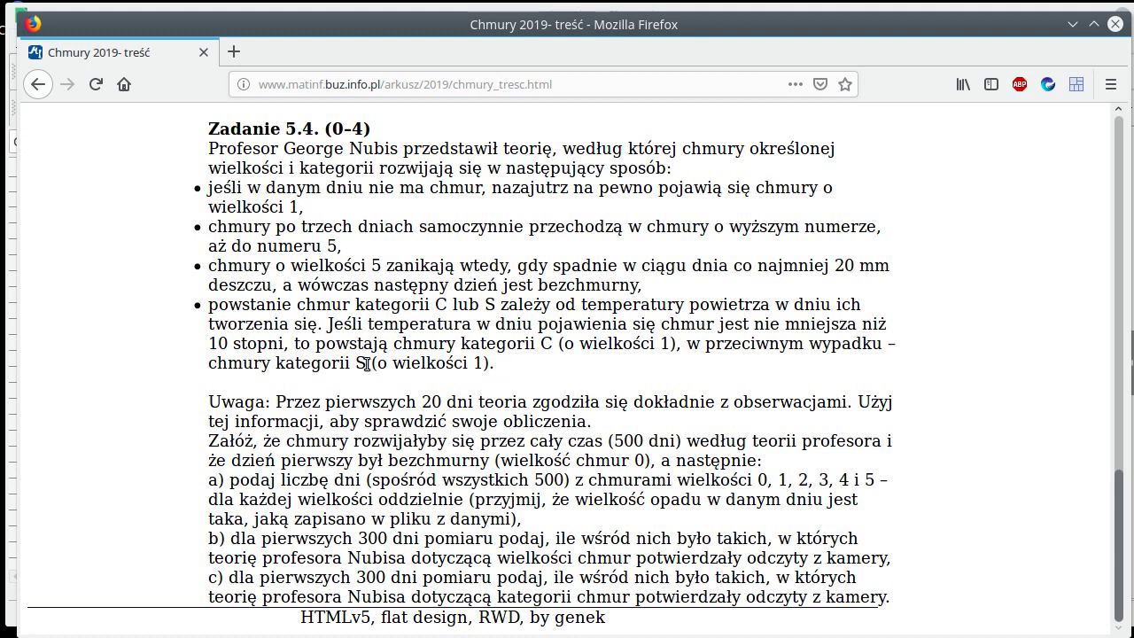
key("alt+Tab")
Step: Enter 0 in I3, comparing it with the cloud size in H3
type("0")
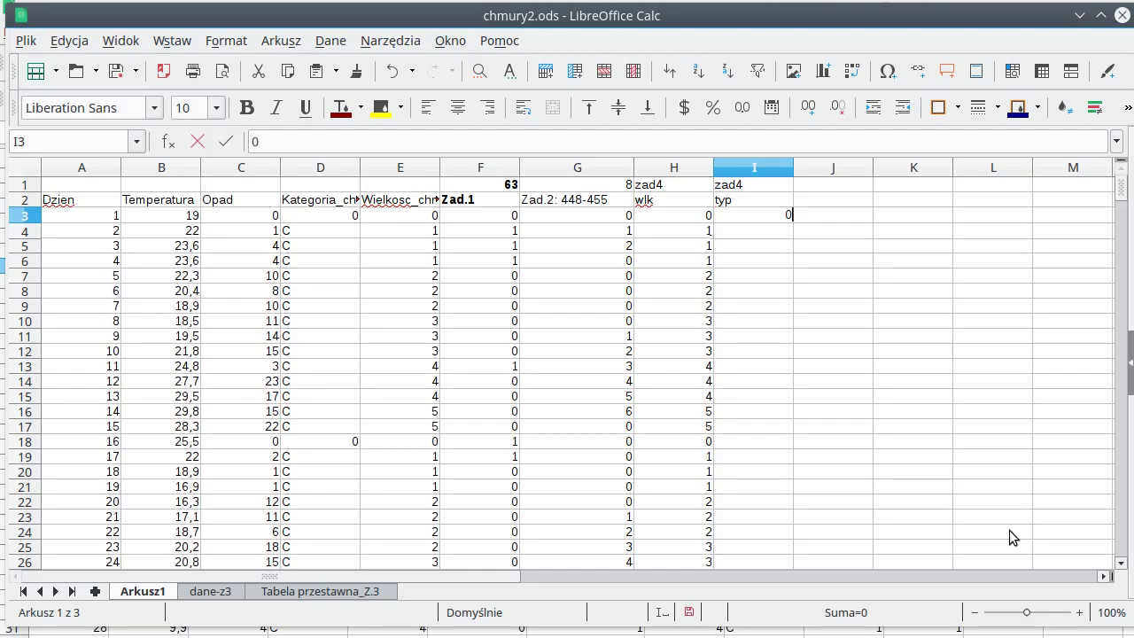
key("Return")
key("Up")
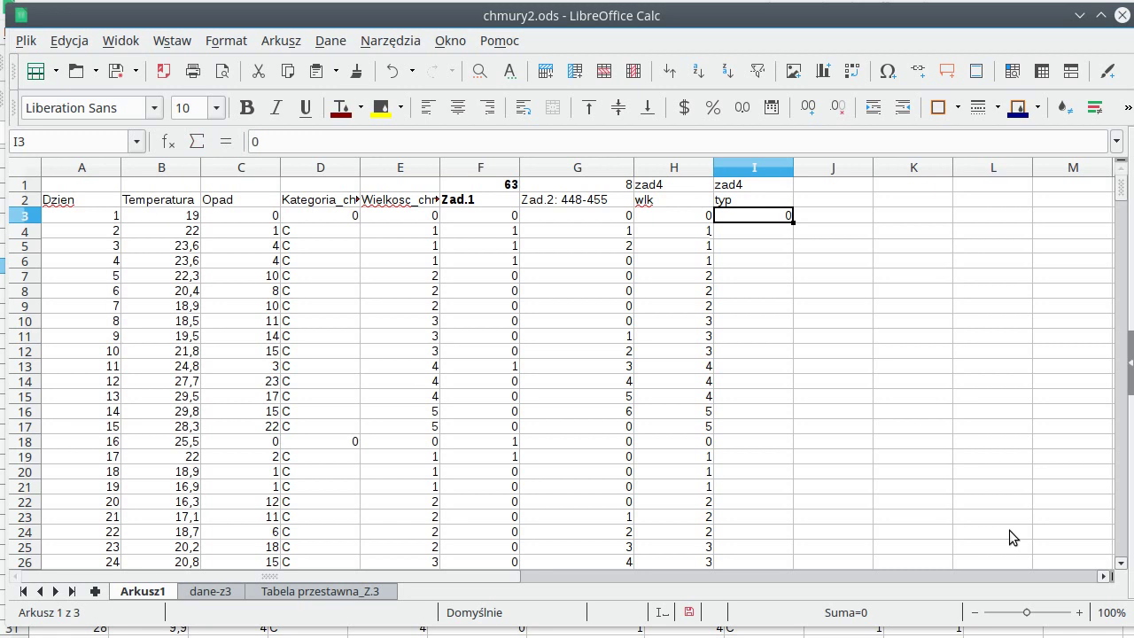
key("Left")
key("Right")
key("Down")
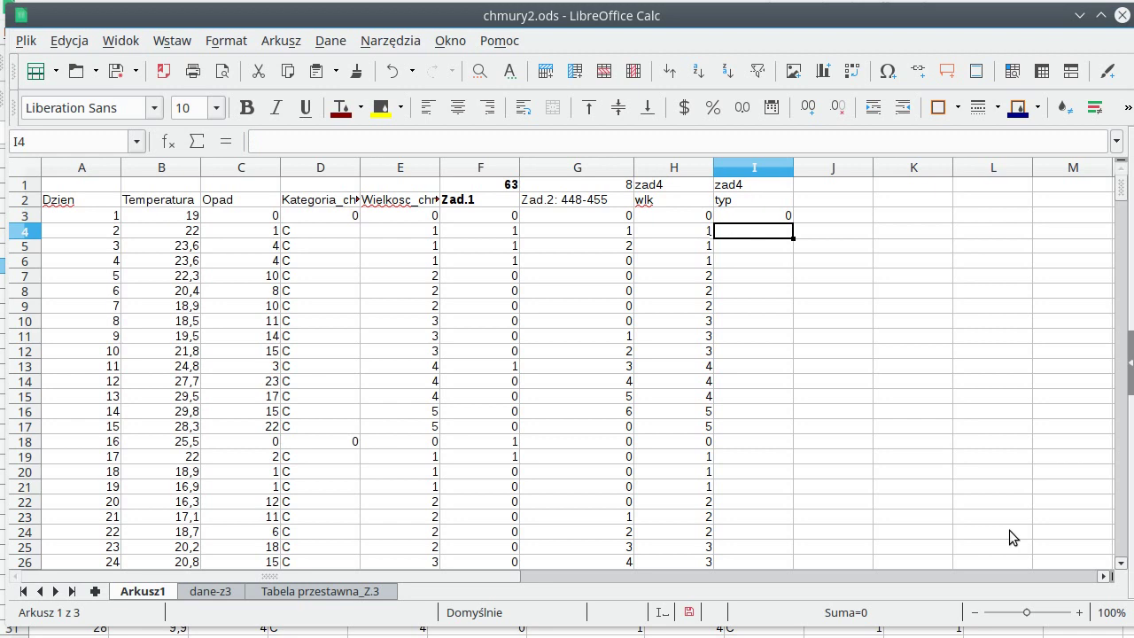
Step: Start I4's cloud-type formula as =jeżeli(H4=0;0
type("=")
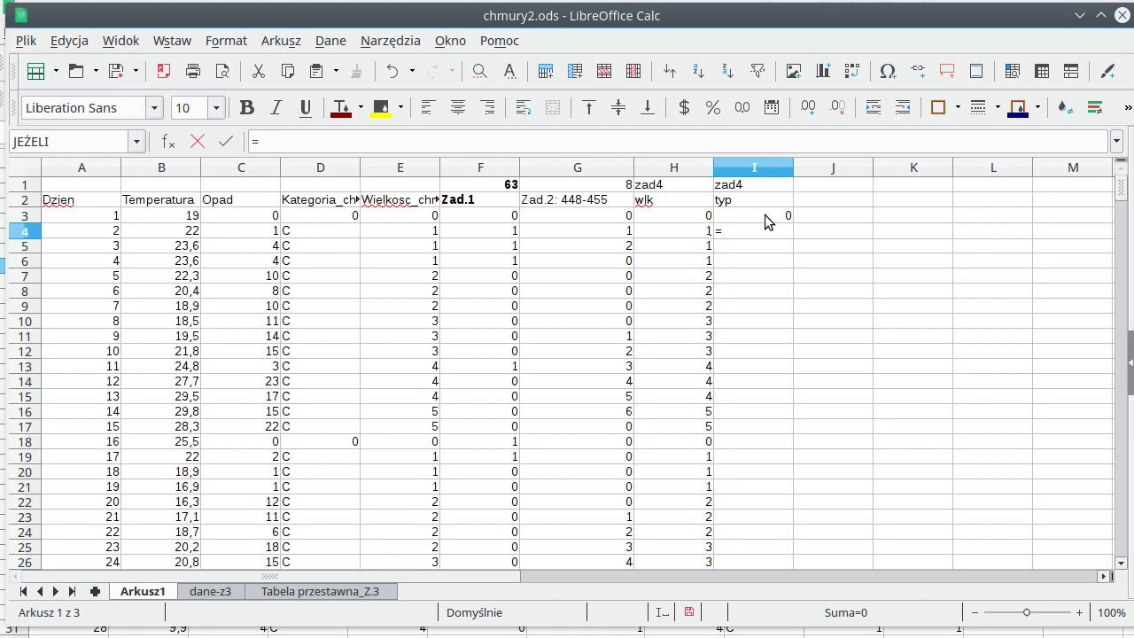
type("je")
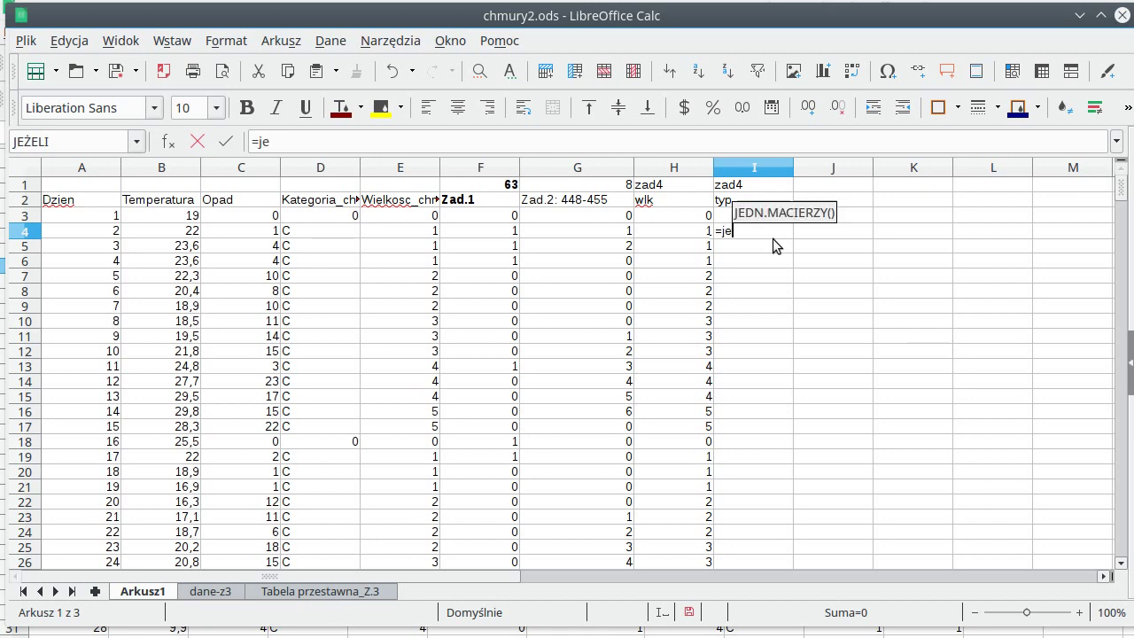
type("żeli(")
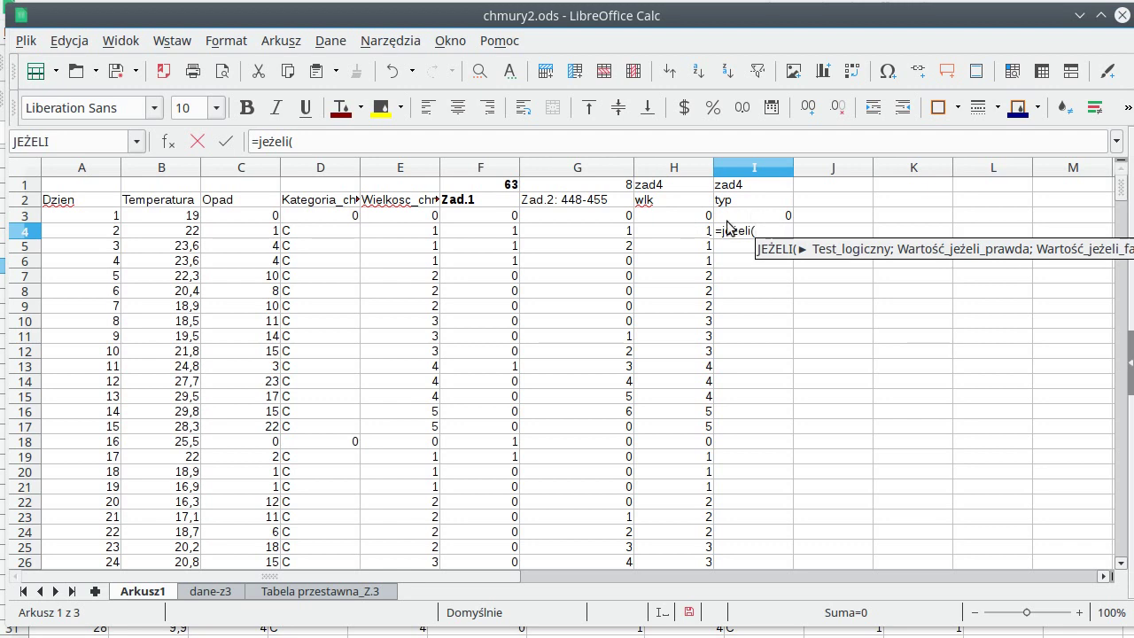
left_click(701, 233)
type("=")
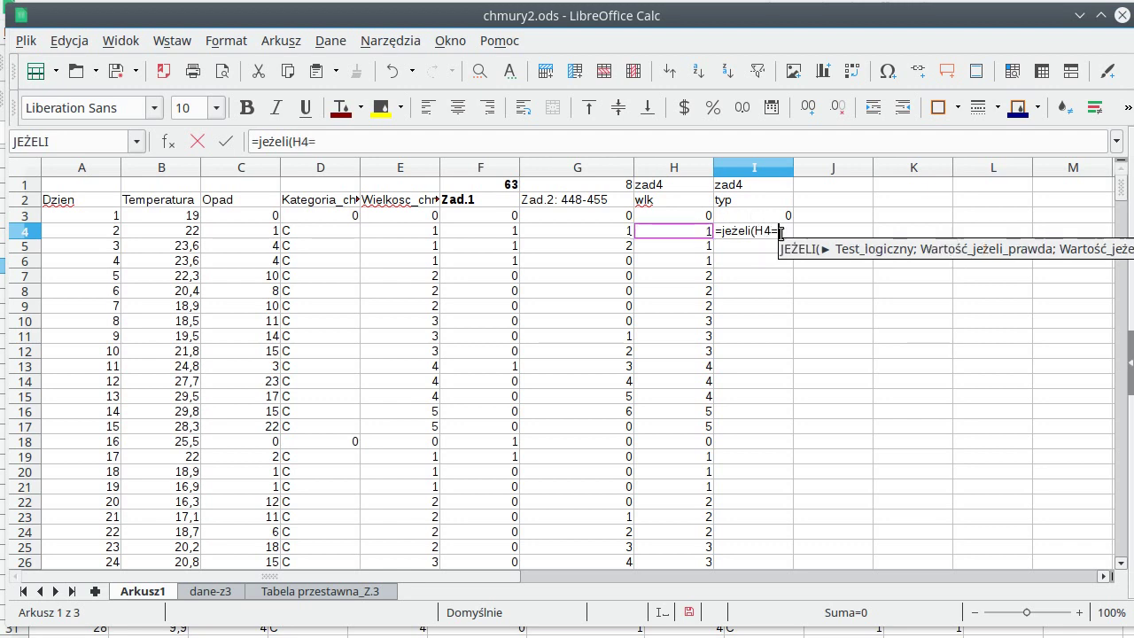
type("0;0;")
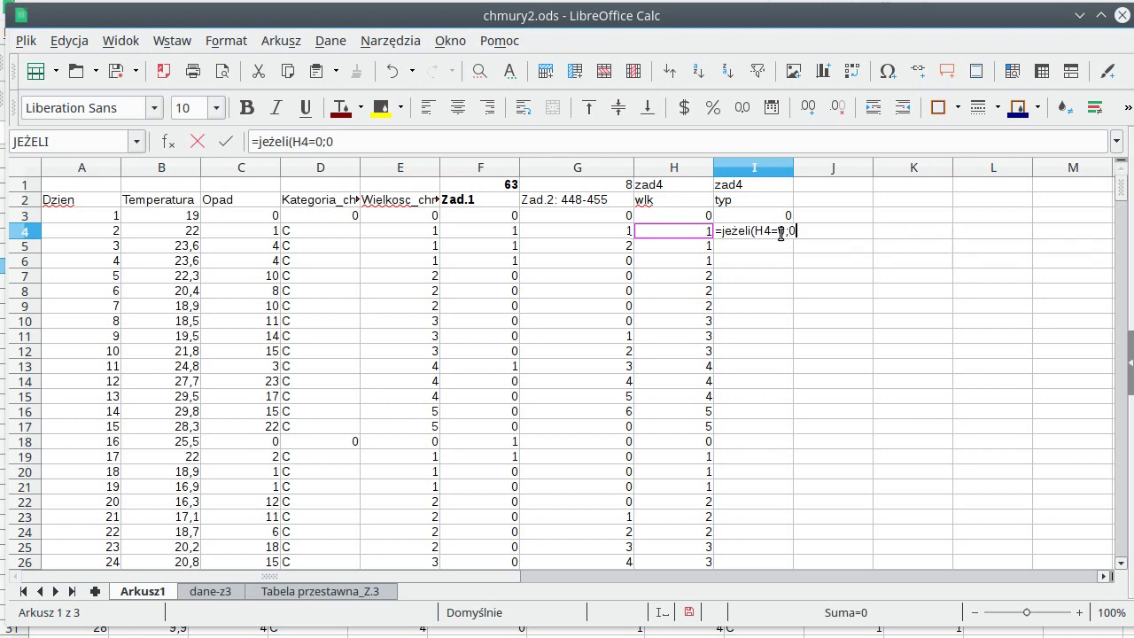
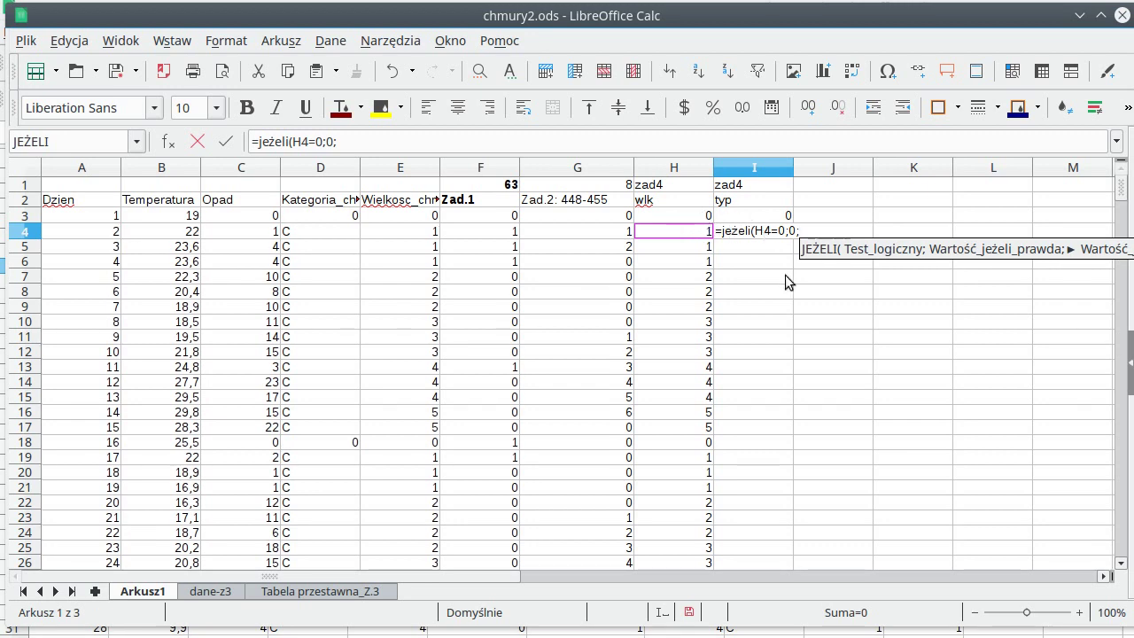
Step: In the I4 formula, add a nested JEŻELI testing whether H3<>0
left_click(696, 216)
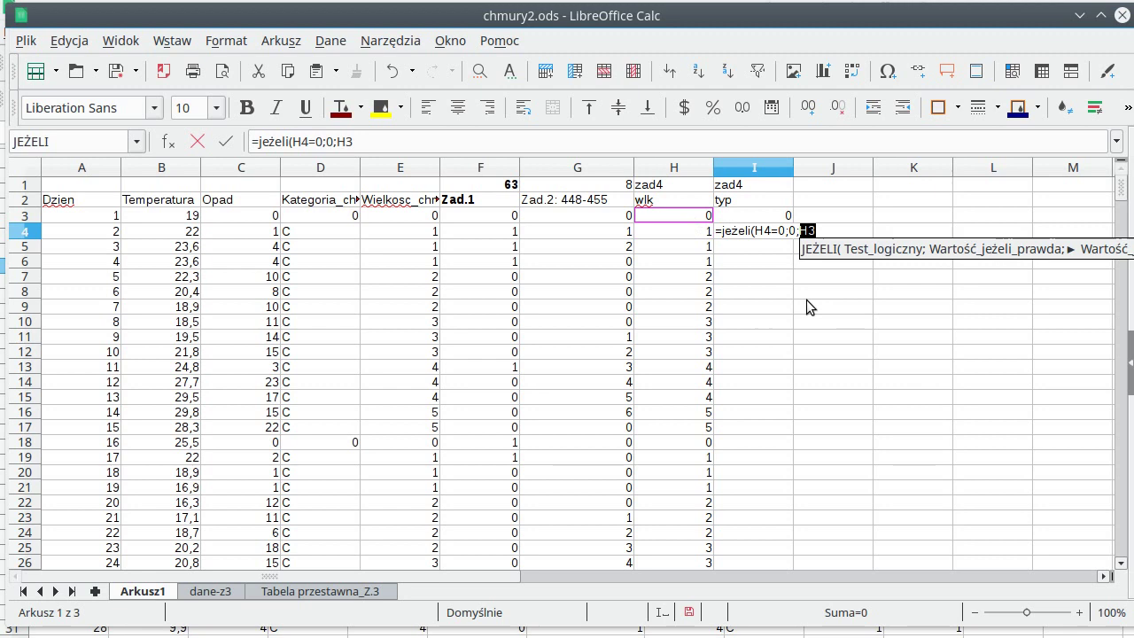
type("<>")
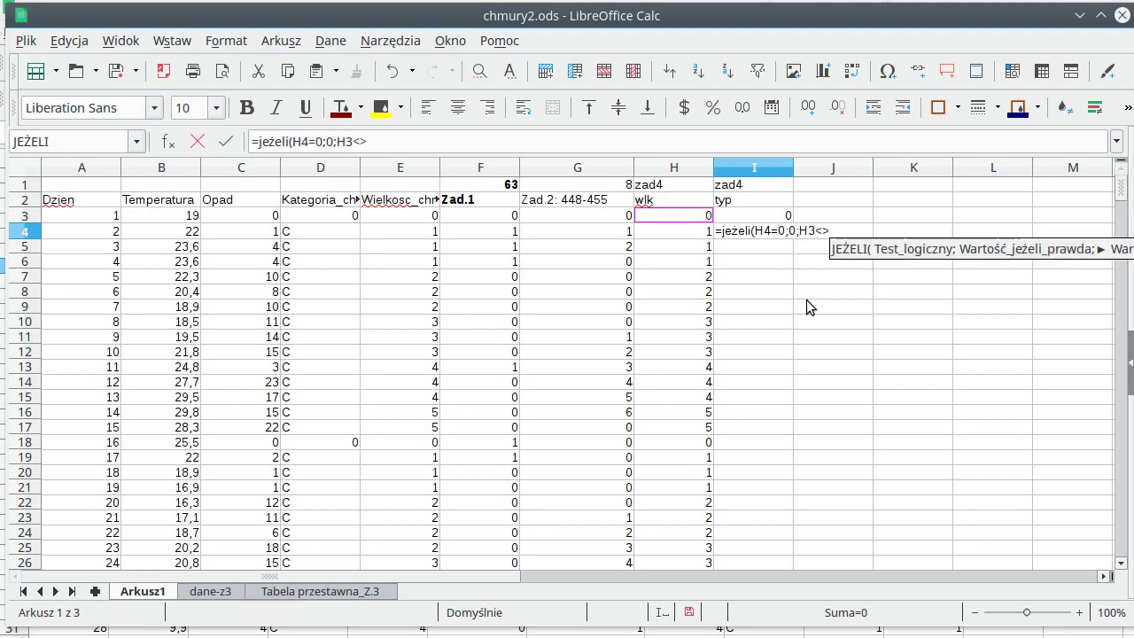
type("0")
key("BackSpace")
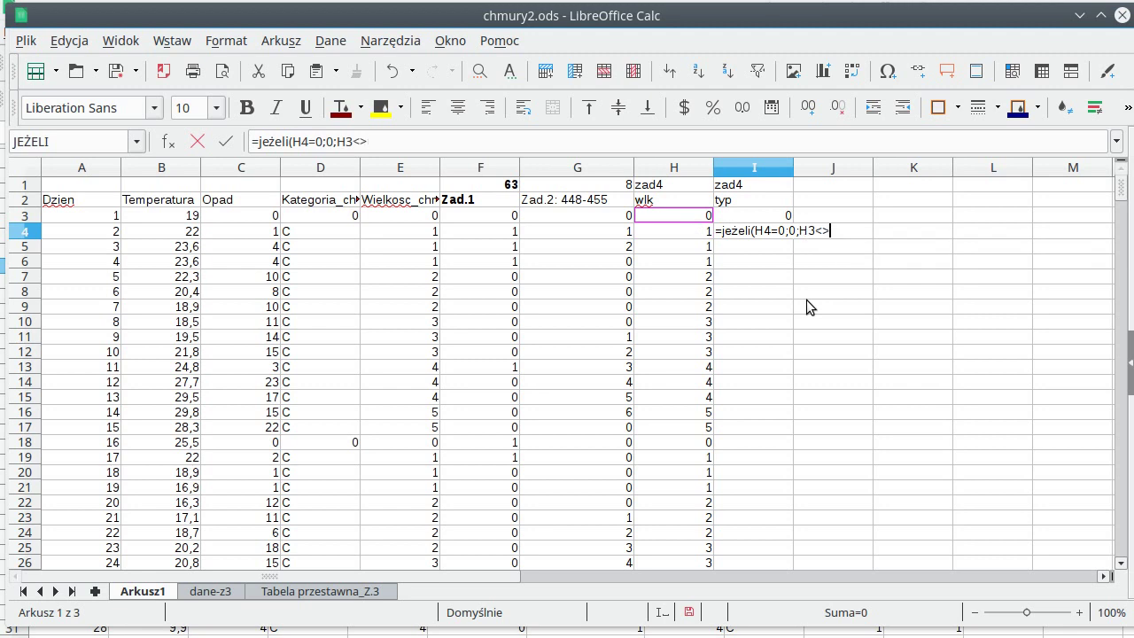
key("BackSpace")
key("BackSpace")
key("BackSpace")
key("BackSpace")
type("je")
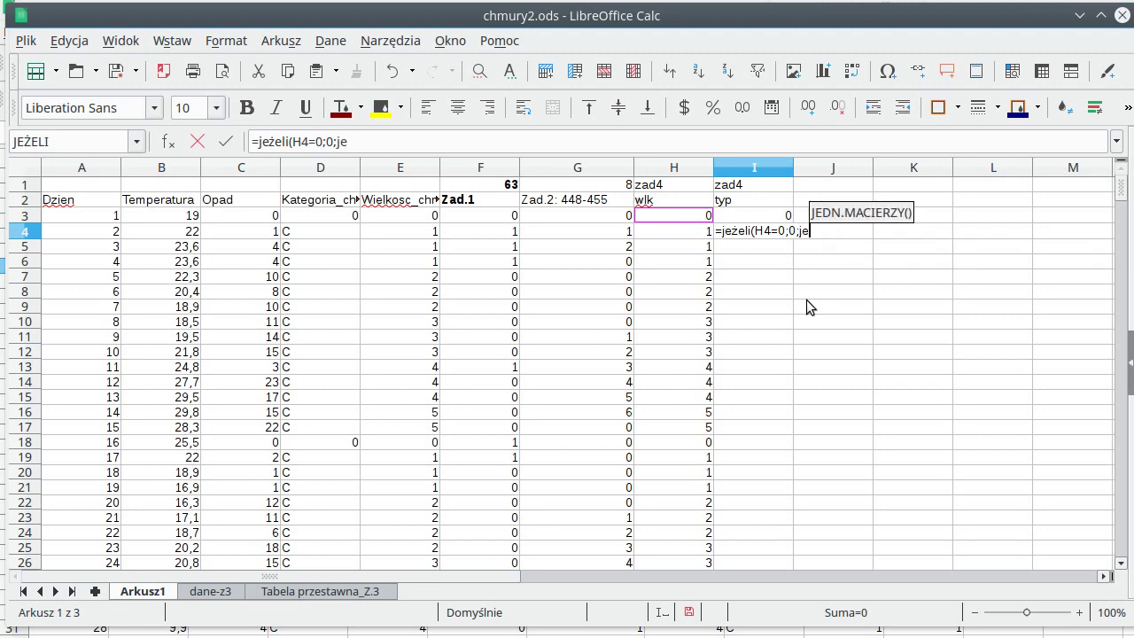
type("żeli(")
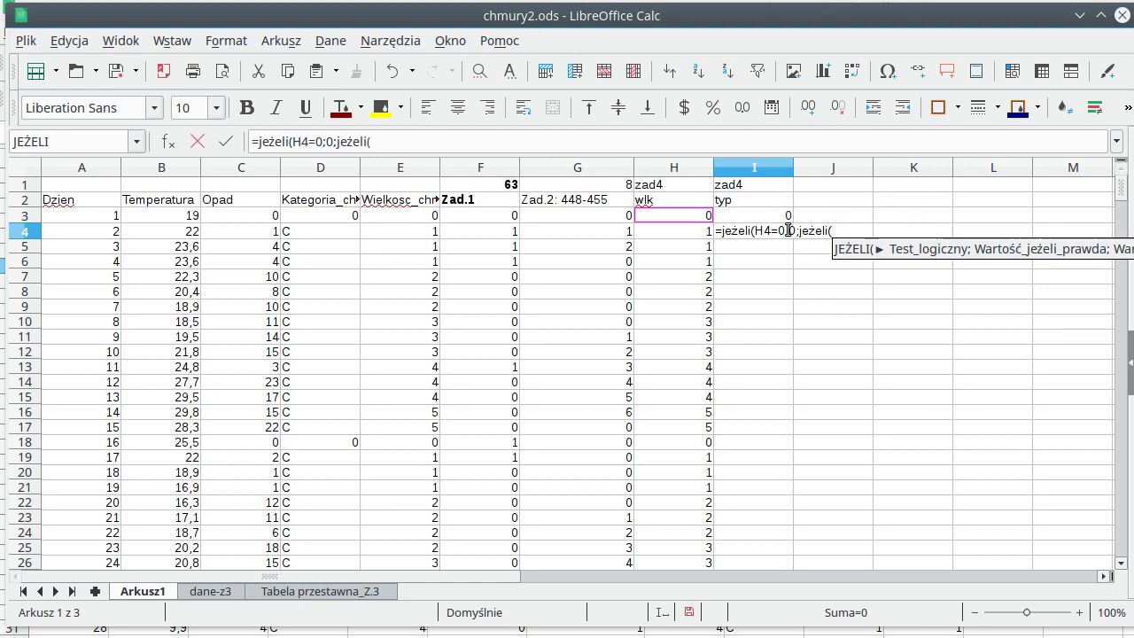
left_click(696, 217)
type("<>0")
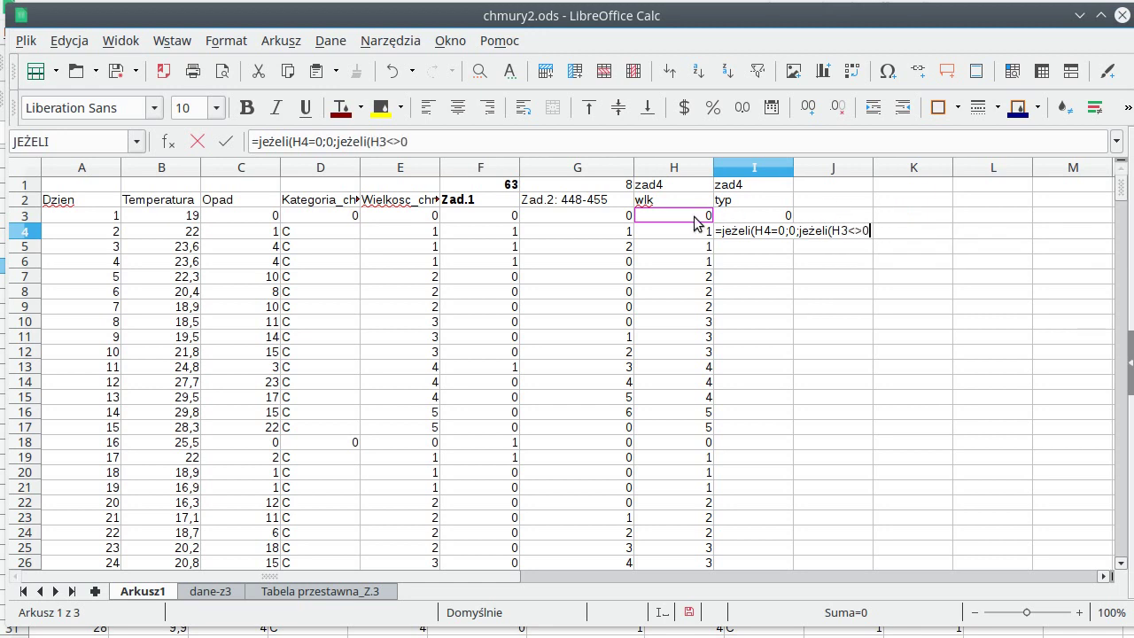
type(";")
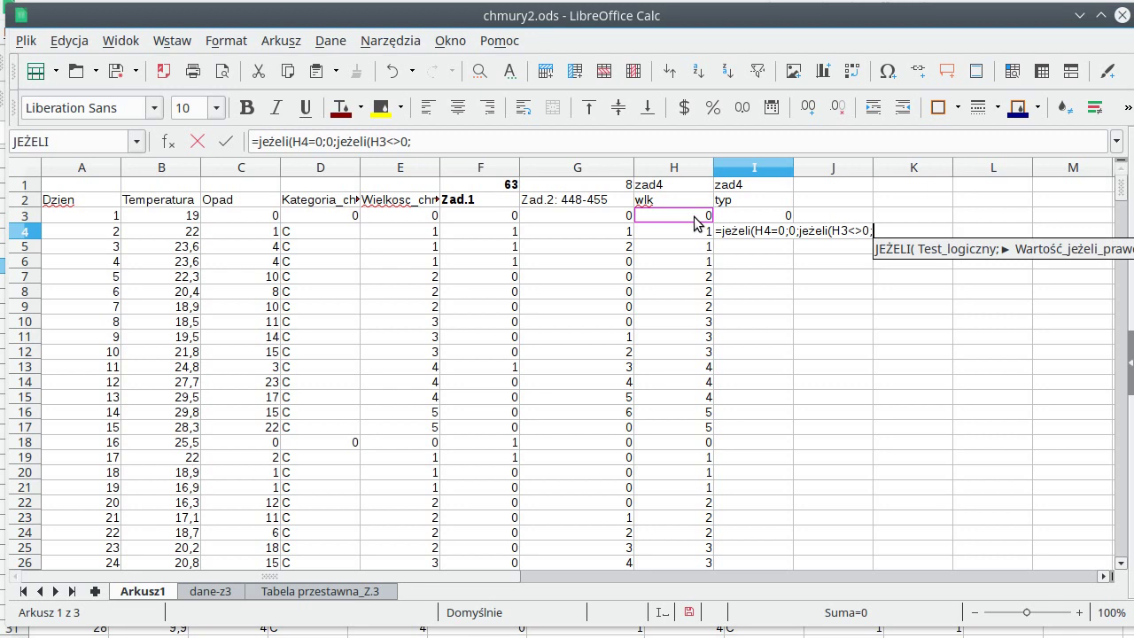
Step: Finish the I4 formula to return I3, else "C" if B4>=10 or "S"
left_click(772, 217)
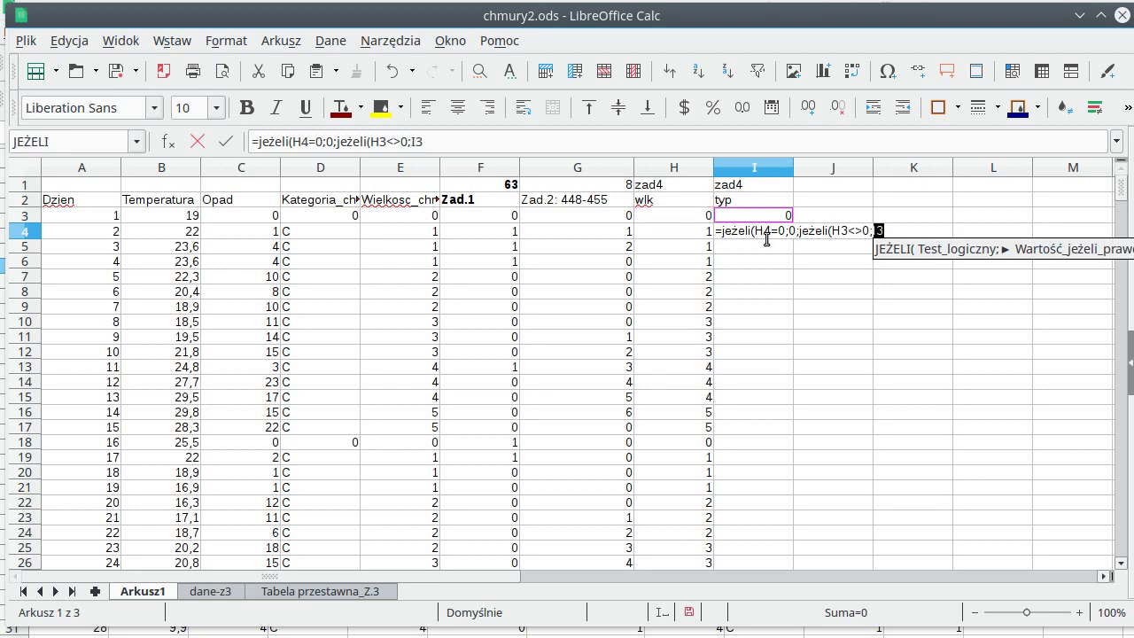
type(";")
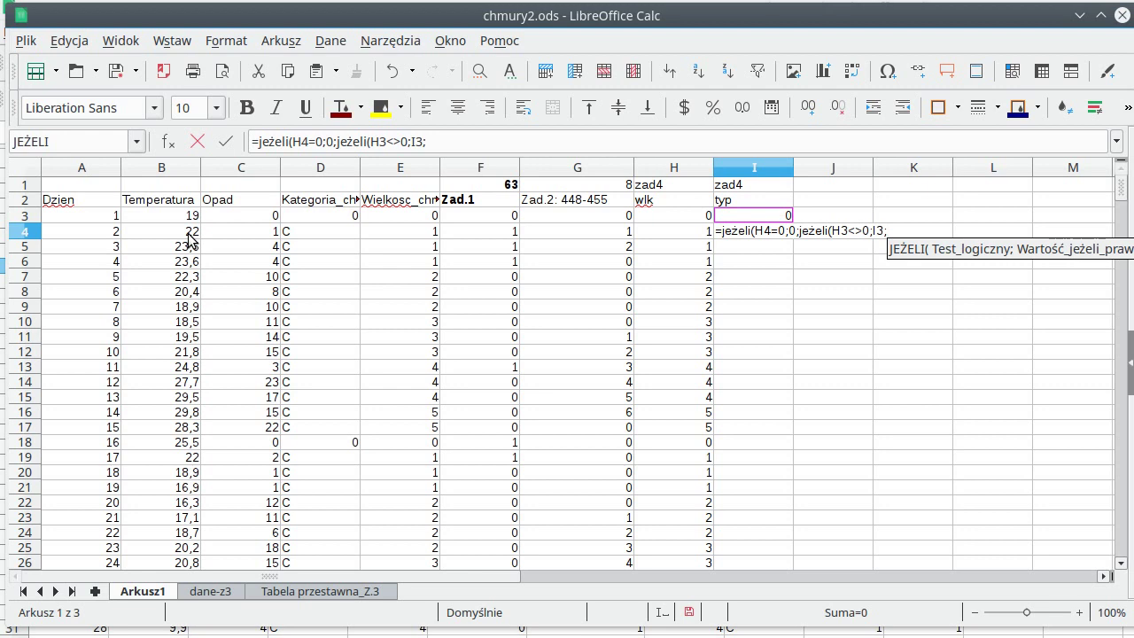
type("je")
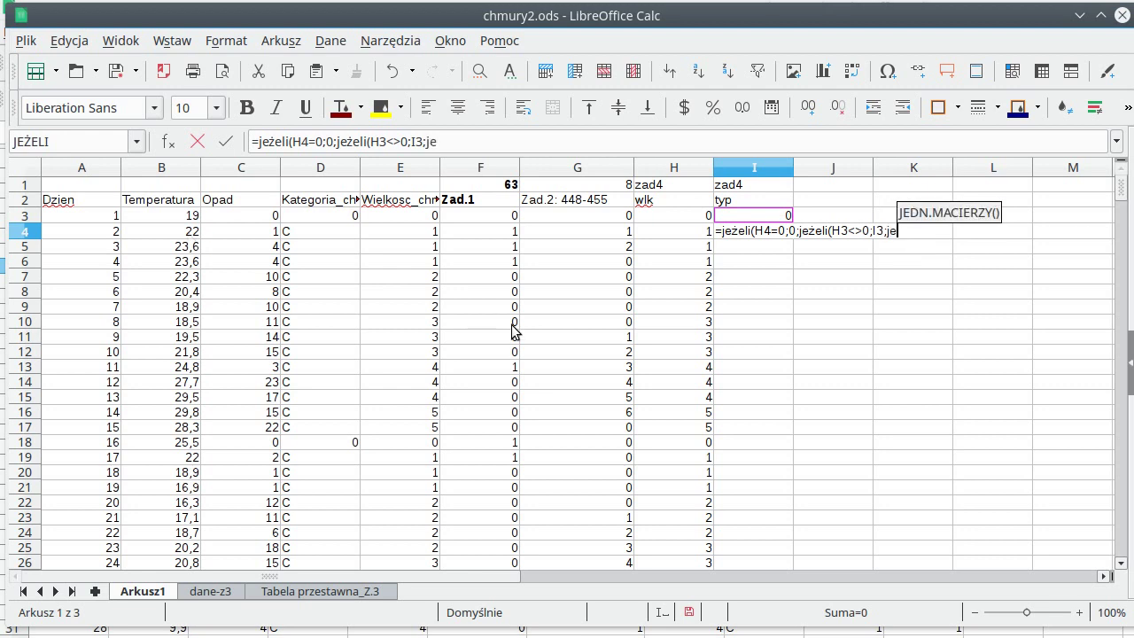
type("żeli(")
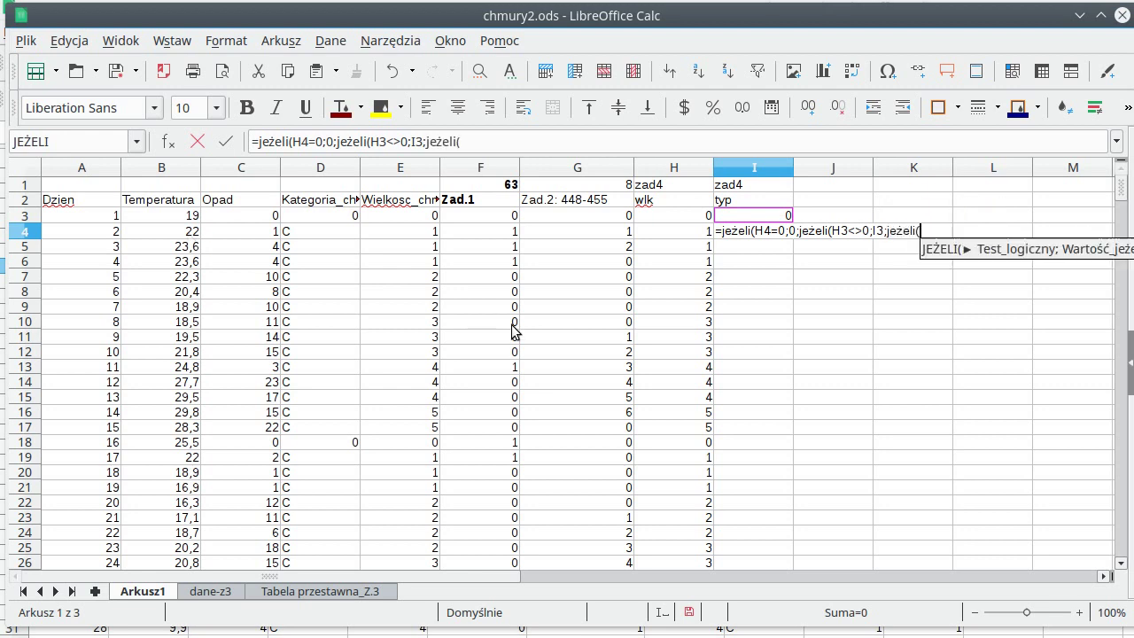
left_click(175, 232)
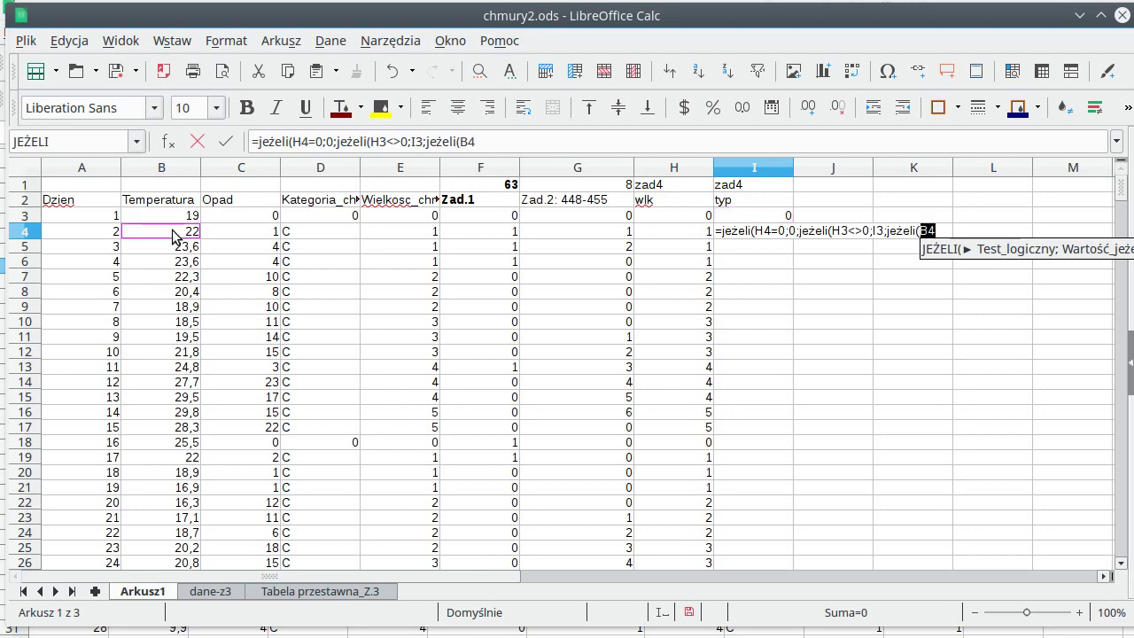
type(">=")
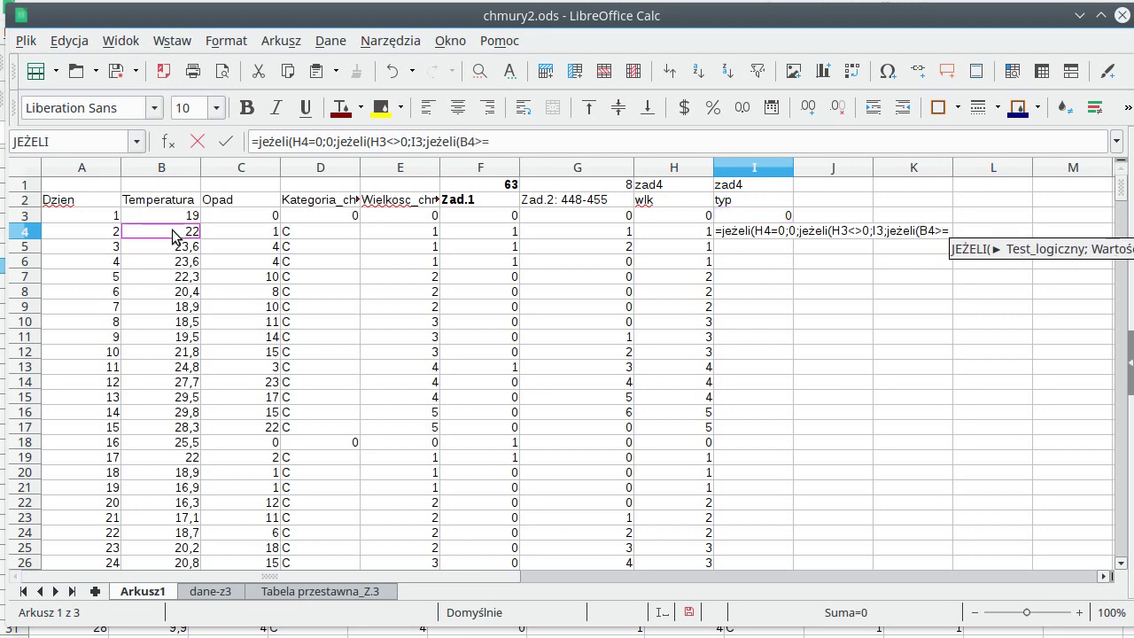
type("10")
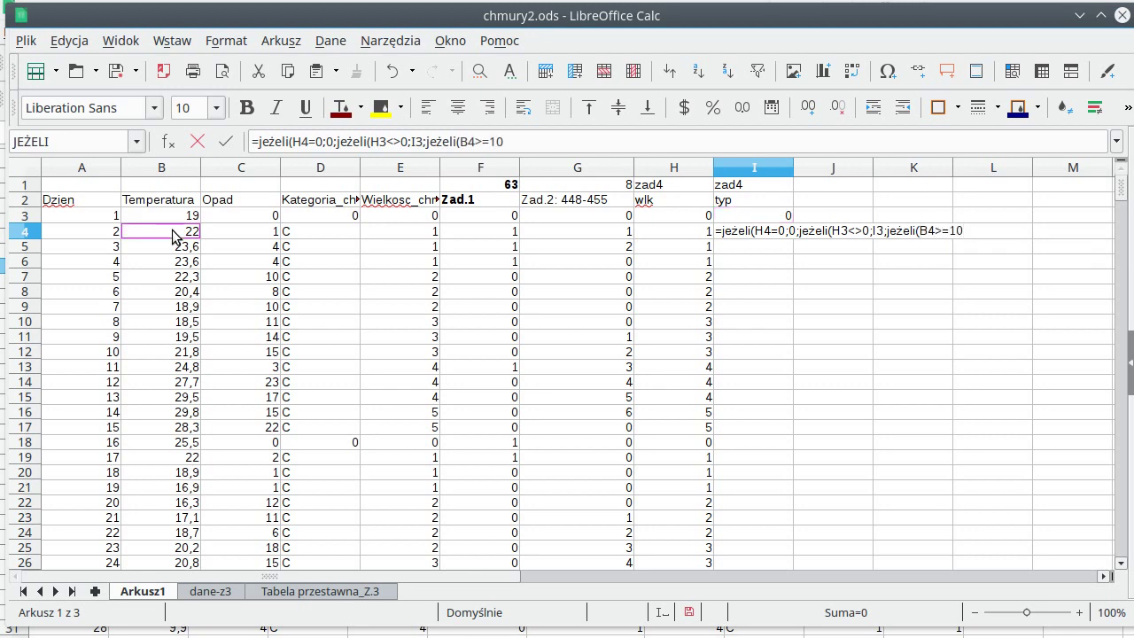
type(";\"")
type("C\"")
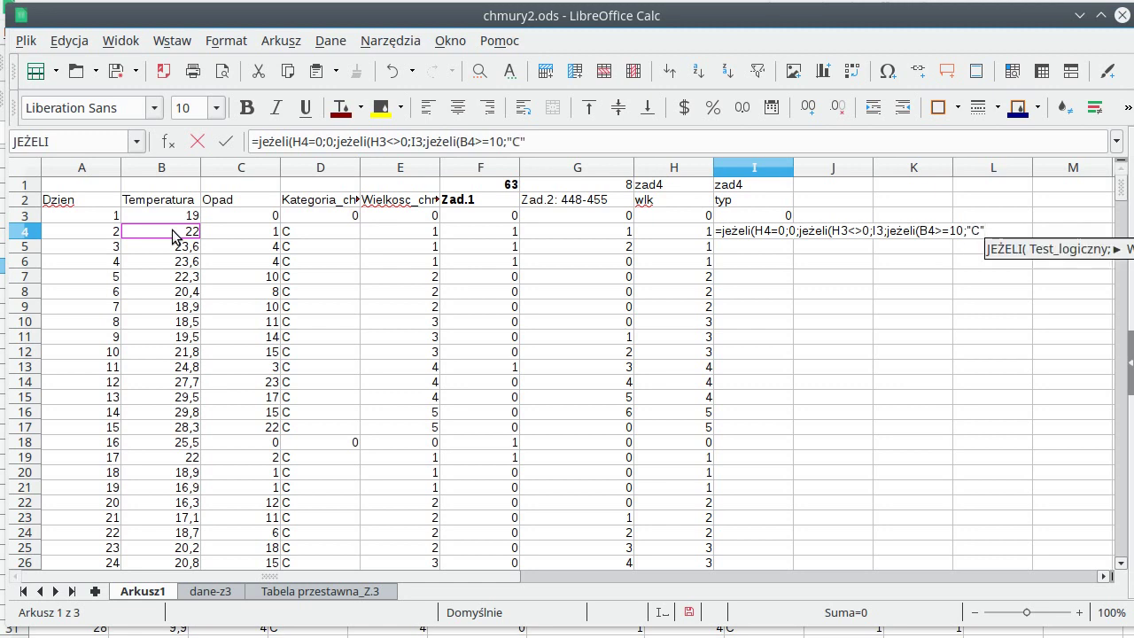
type(";\"S")
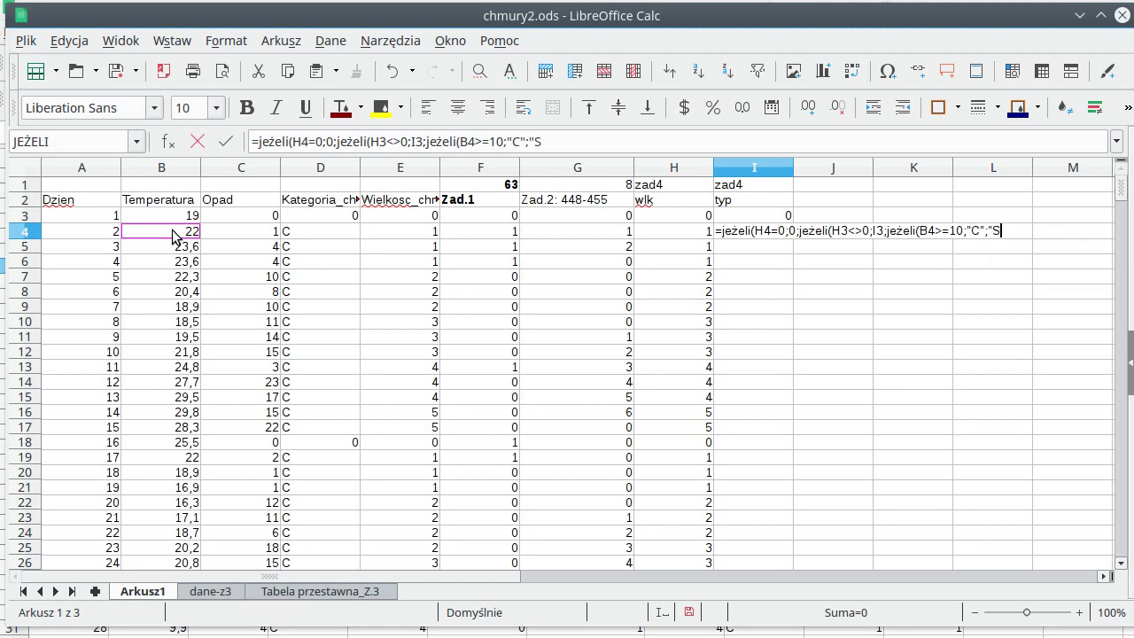
type("\")")
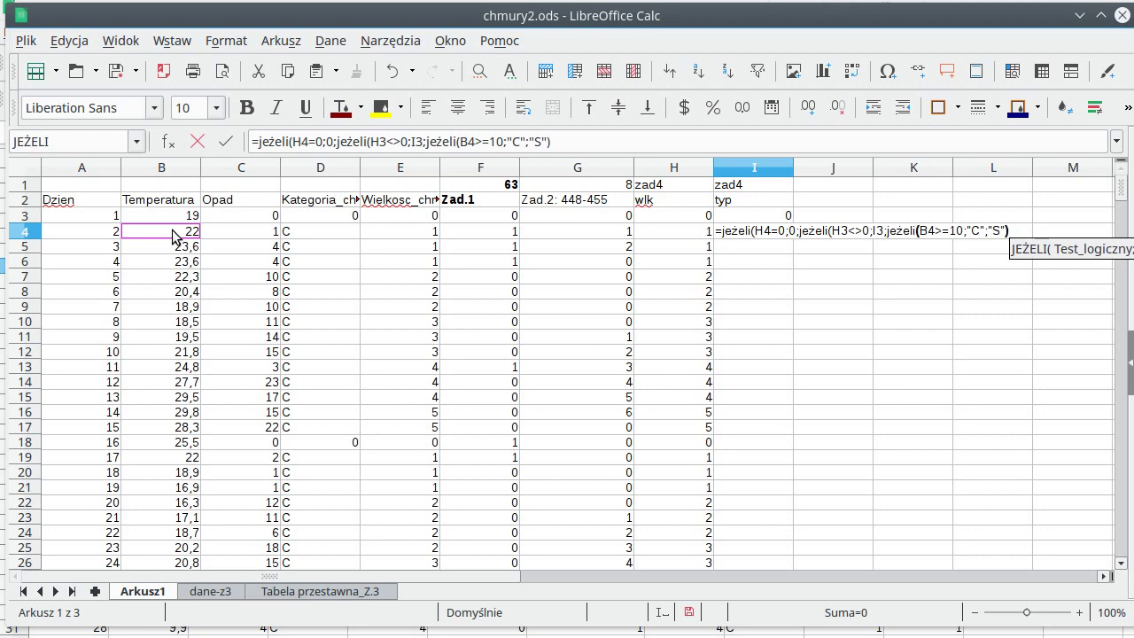
type(")")
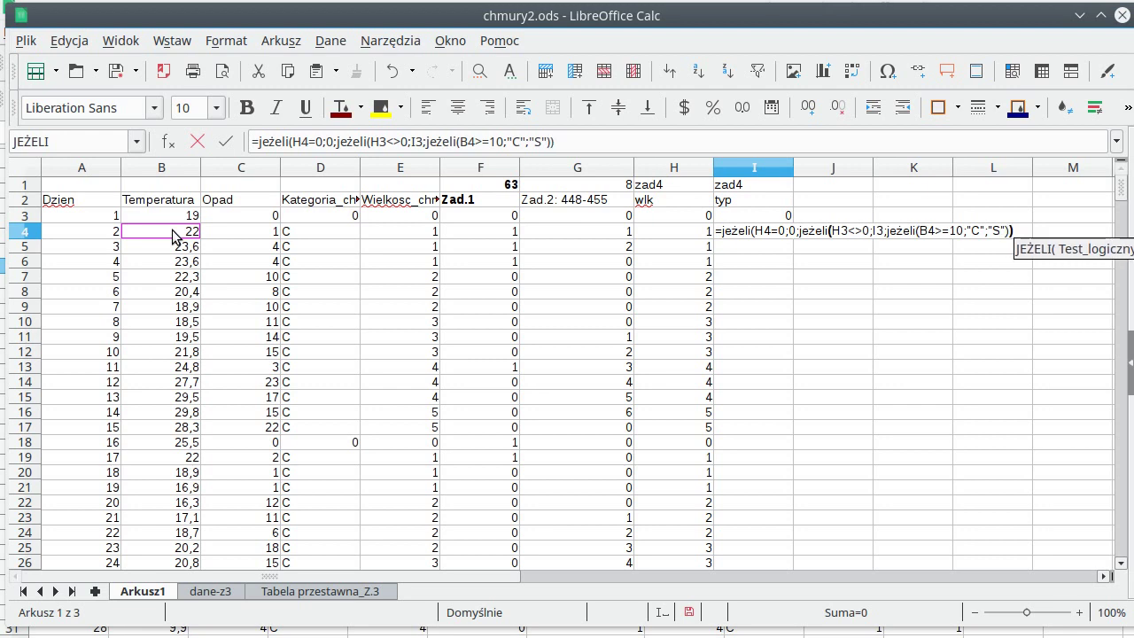
type(")")
key("Return")
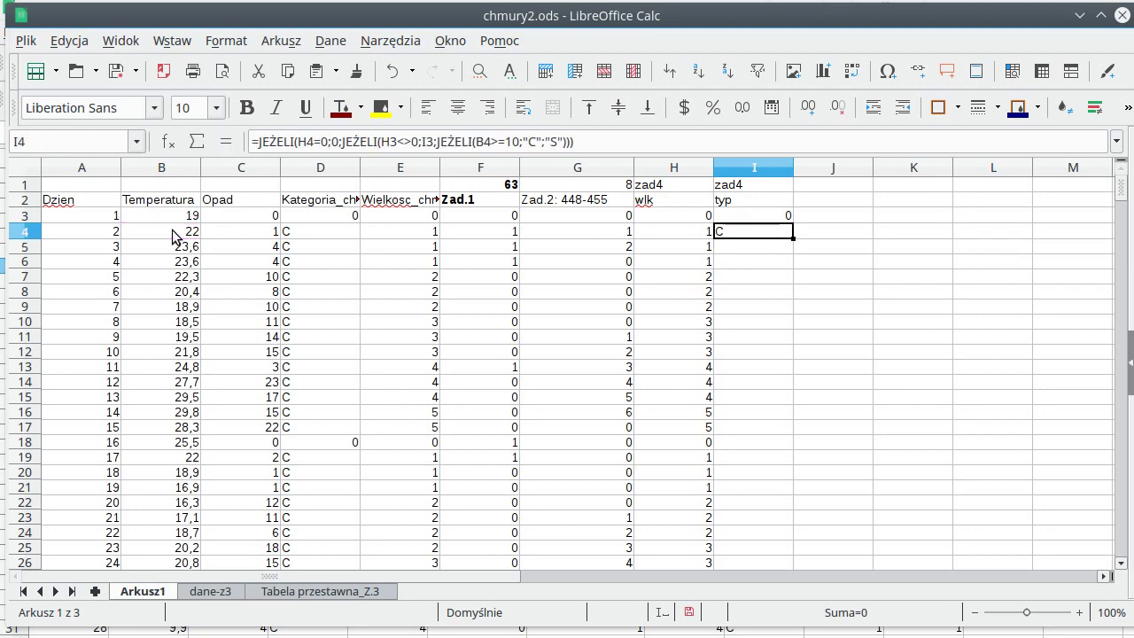
Step: Fill the I4 formula down to I502, check the C/S/0 results, and return to I3
double_click(794, 240)
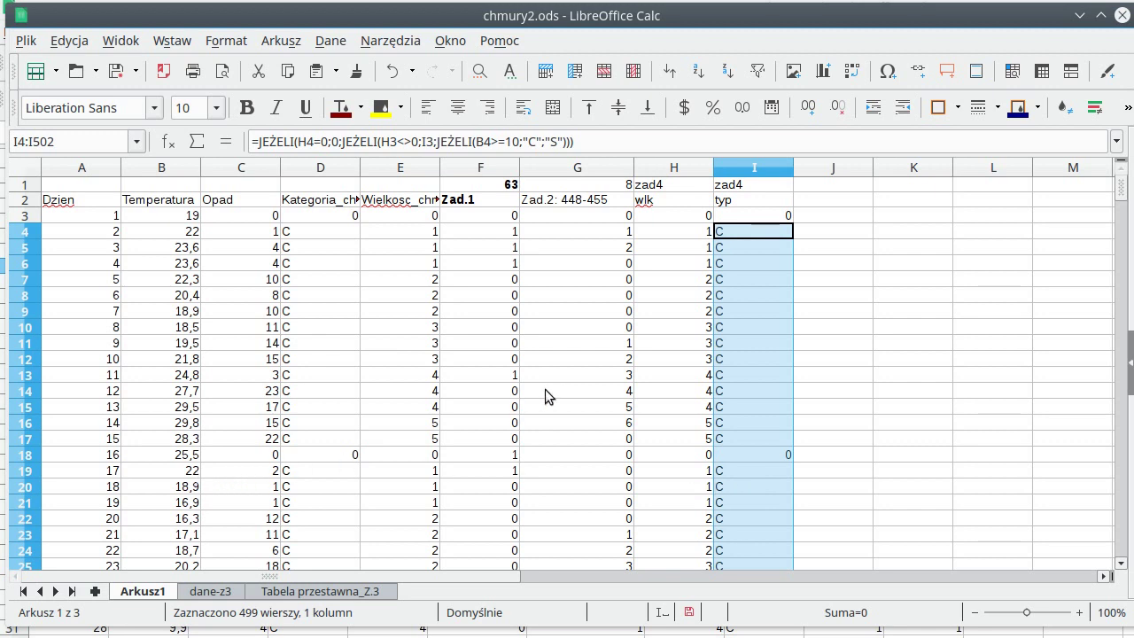
scroll(545, 389, "down", 6)
scroll(545, 389, "down", 7)
scroll(545, 389, "down", 9)
scroll(545, 389, "down", 5)
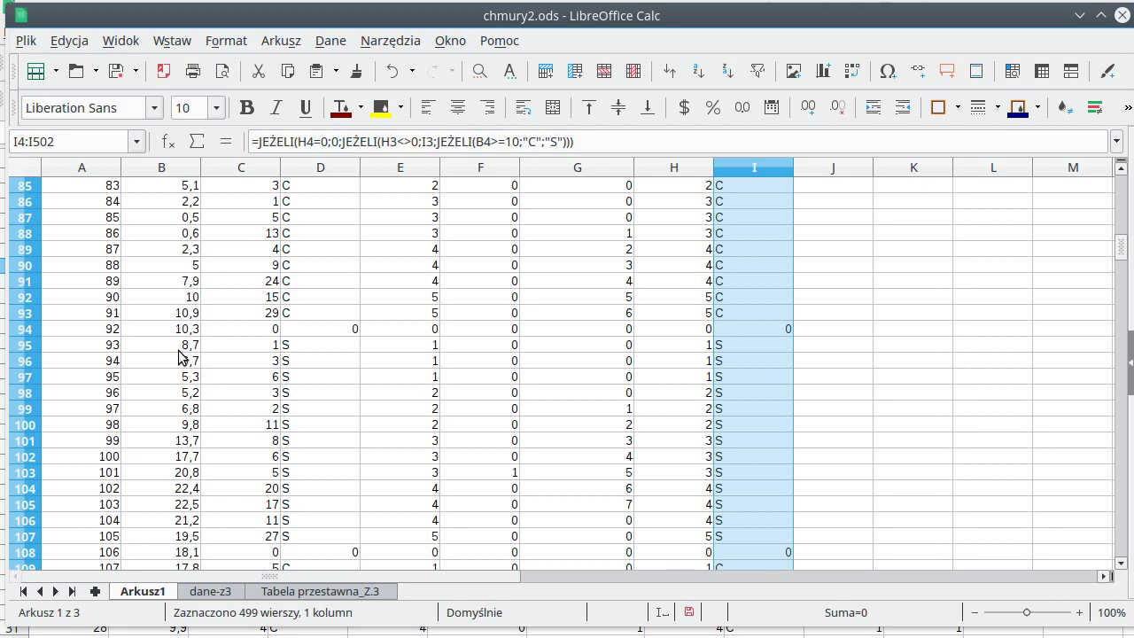
scroll(669, 368, "up", 8)
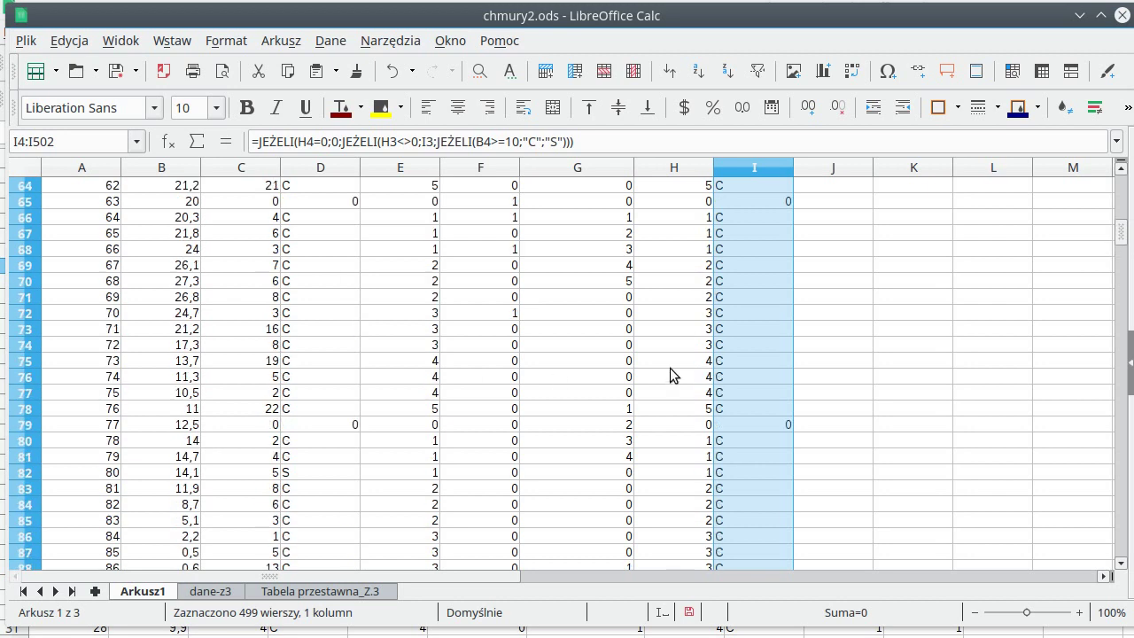
scroll(670, 368, "up", 8)
scroll(669, 368, "up", 7)
scroll(670, 368, "up", 5)
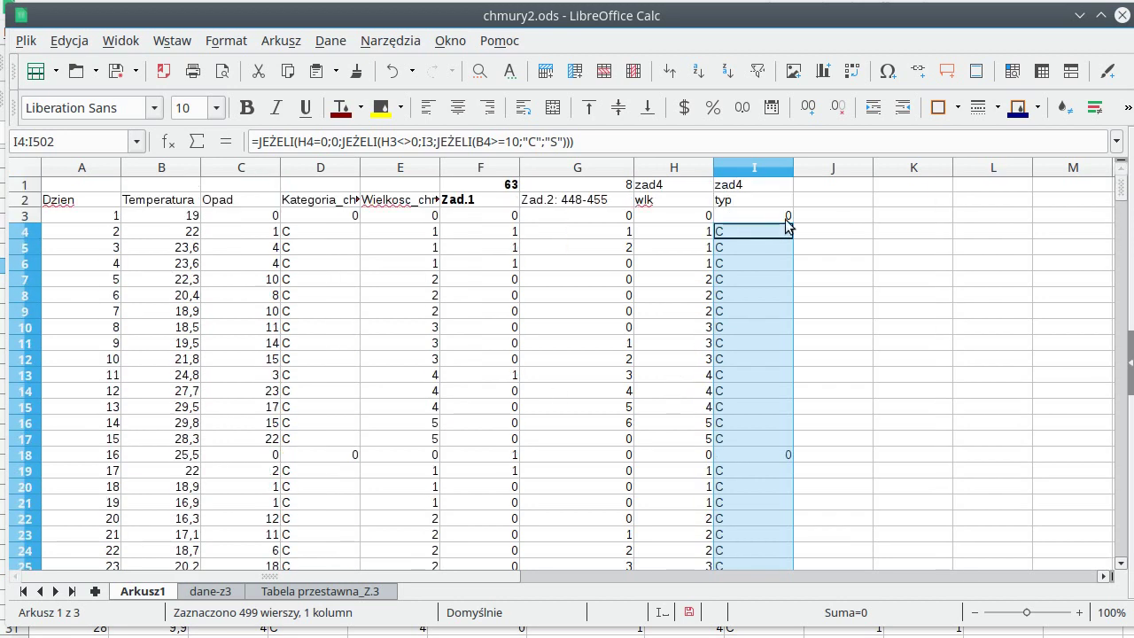
left_click(744, 216)
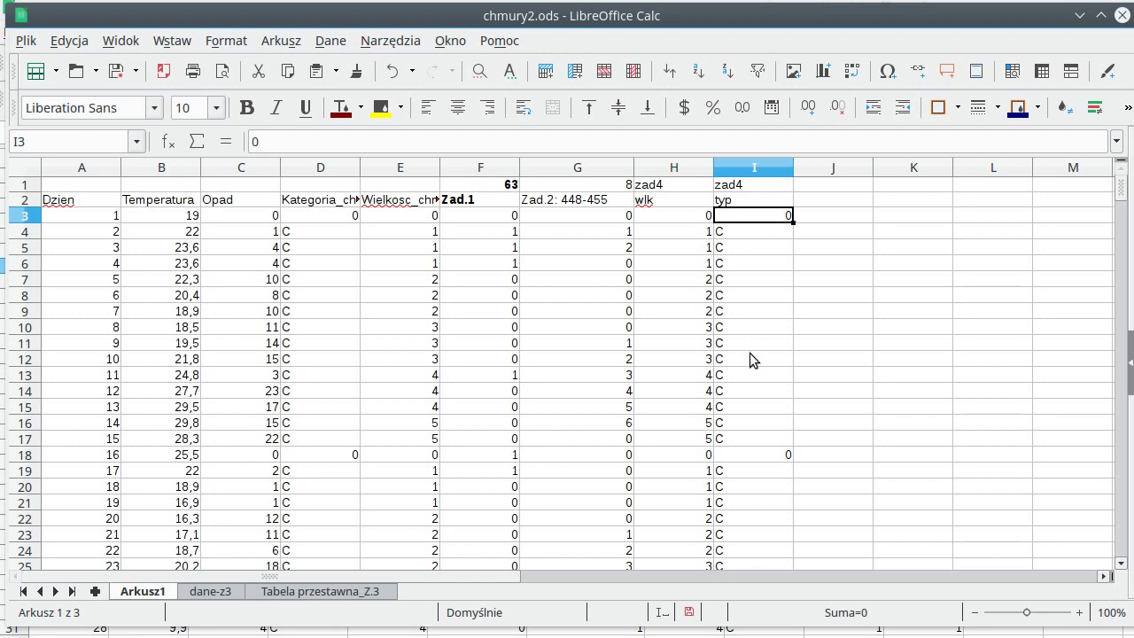
Step: Inspect the I4 formula, then switch to the Zadanie 5.4 task in Firefox
key("Down")
key("F2")
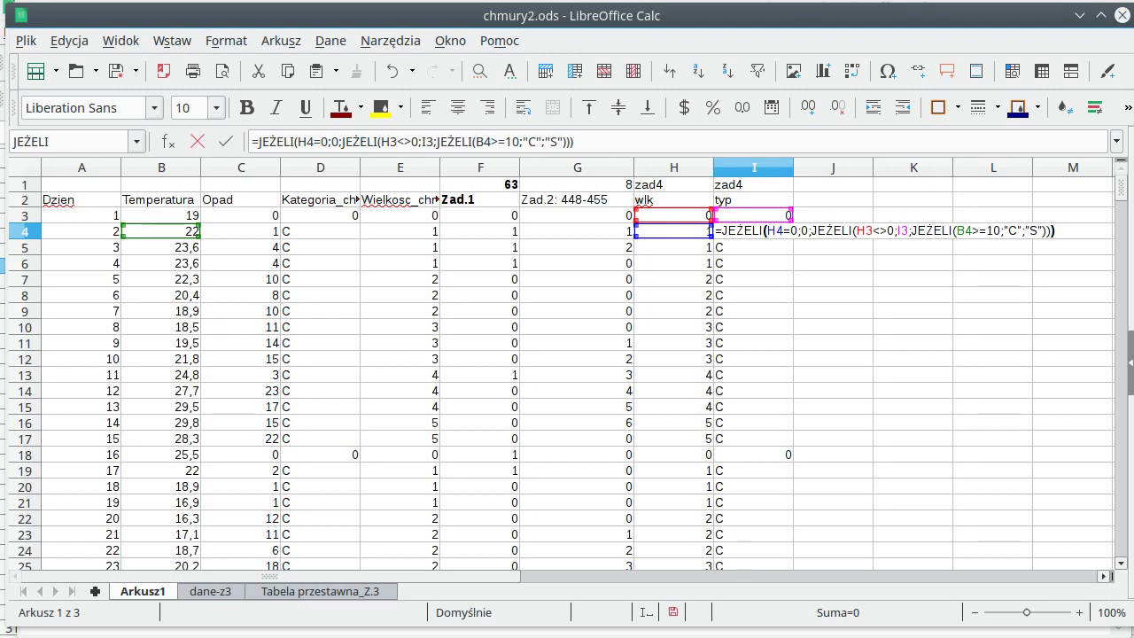
key("alt+Tab")
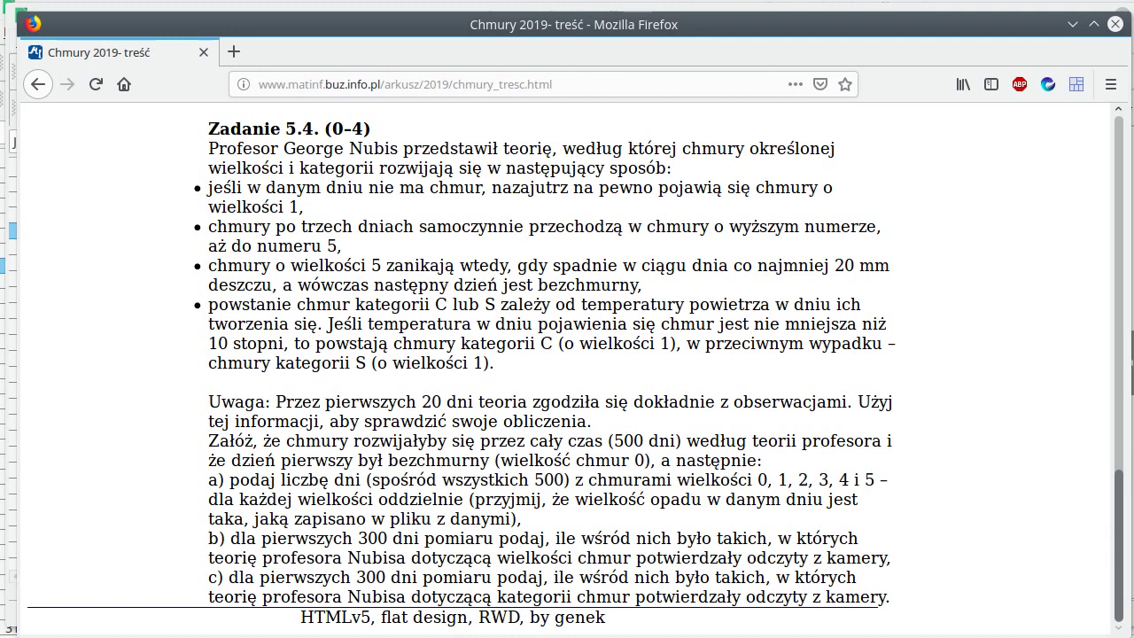
Step: Switch back to the chmury2.ods spreadsheet after reading the task
key("alt+Tab")
Step: Select and copy the wlk column H2:H502
key("Escape")
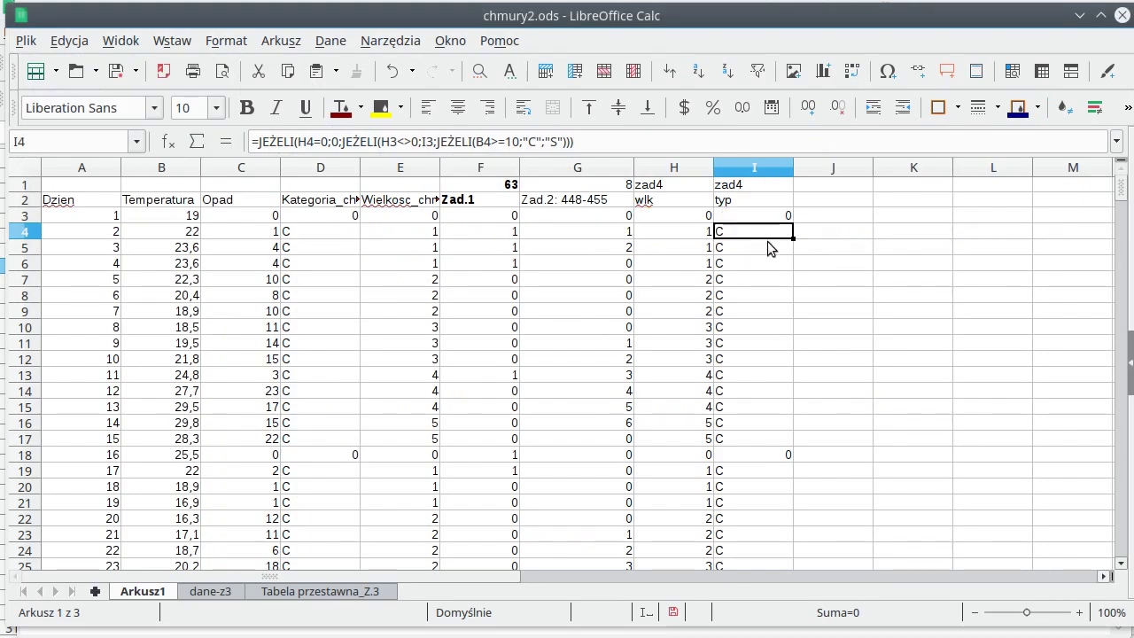
left_click(681, 213)
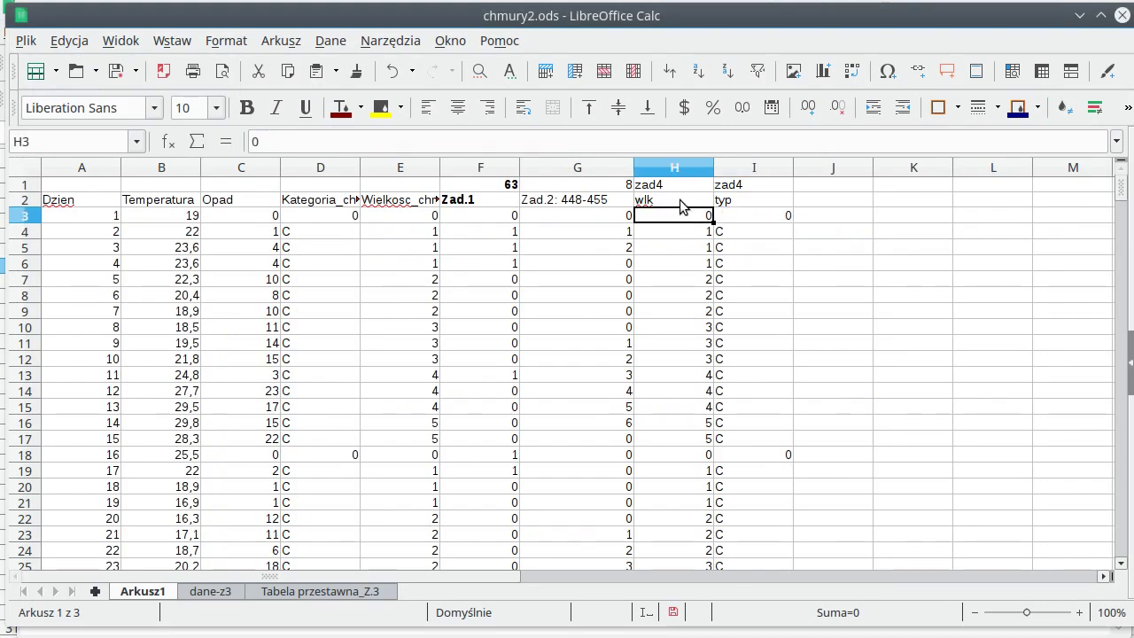
left_click(680, 202)
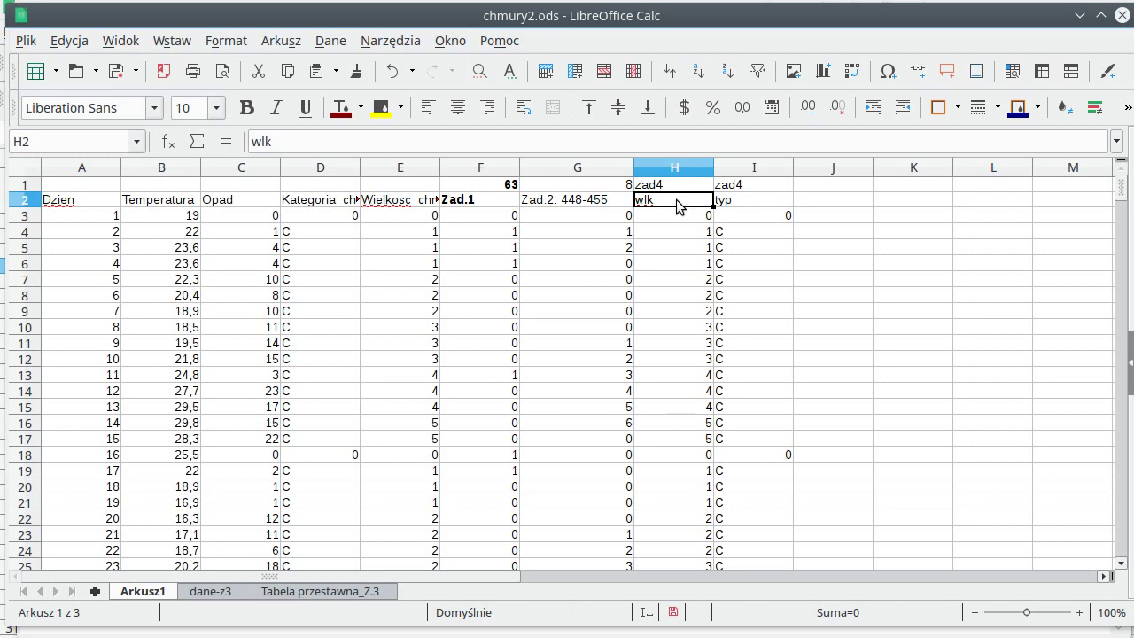
key("ctrl+shift+Down")
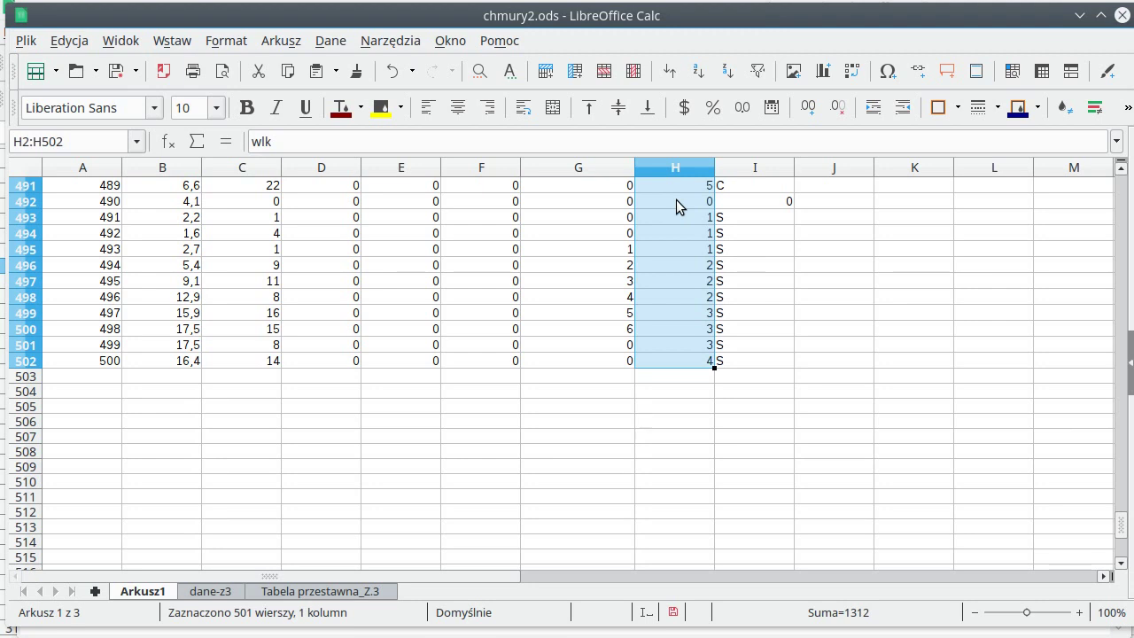
key("ctrl+c")
scroll(534, 392, "up", 3)
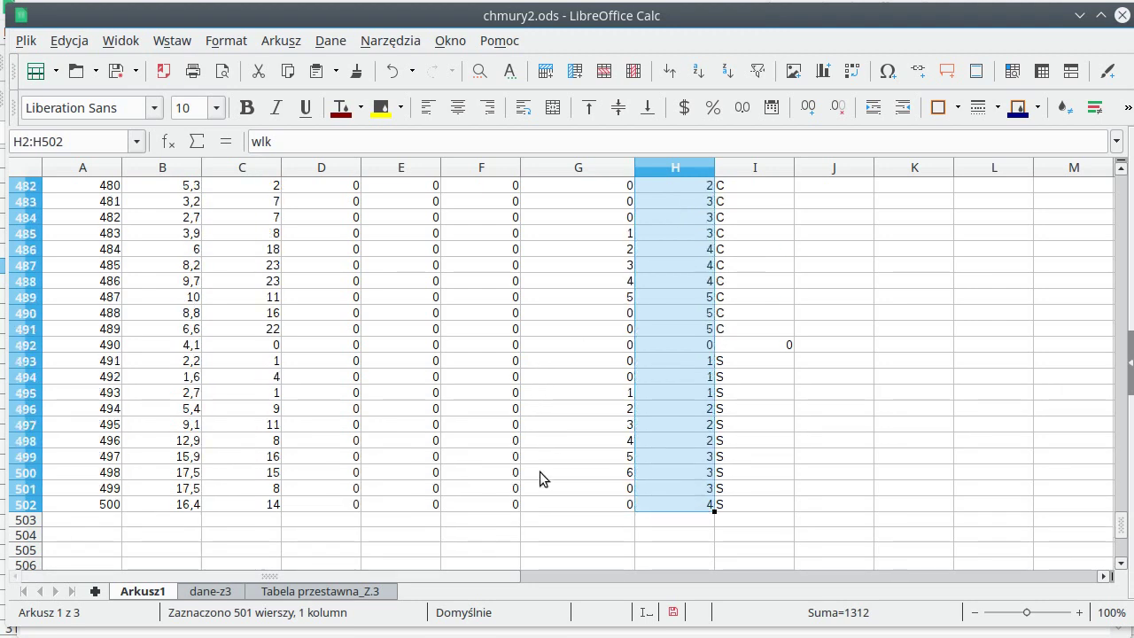
Step: Add sheet Arkusz4 and paste the wlk column into column A, which shows reference errors
left_click(95, 591)
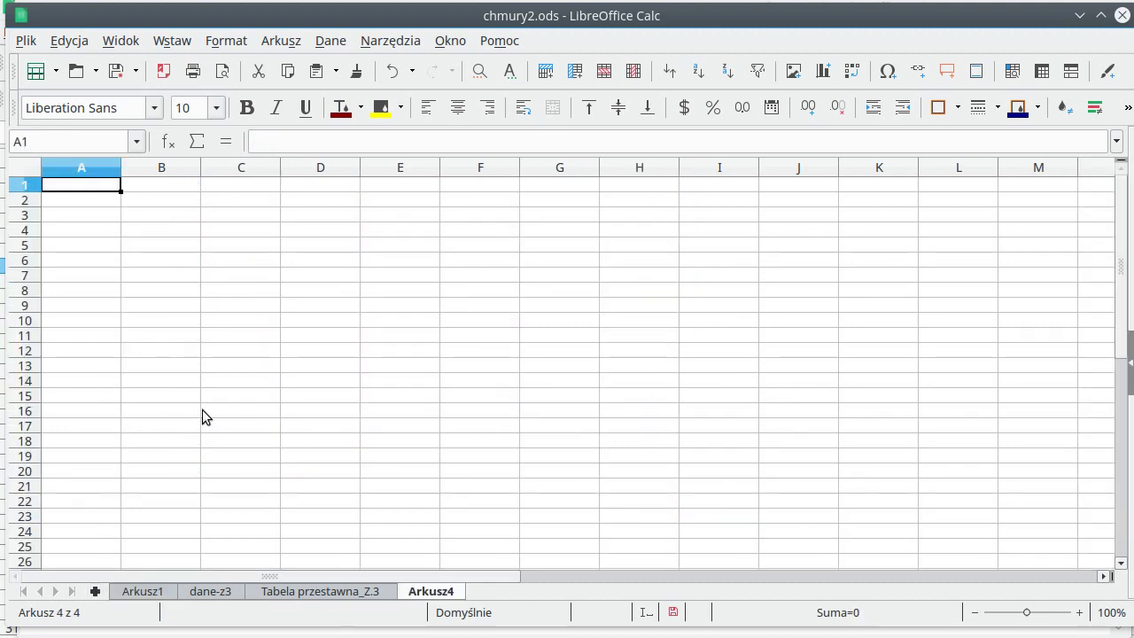
key("ctrl+v")
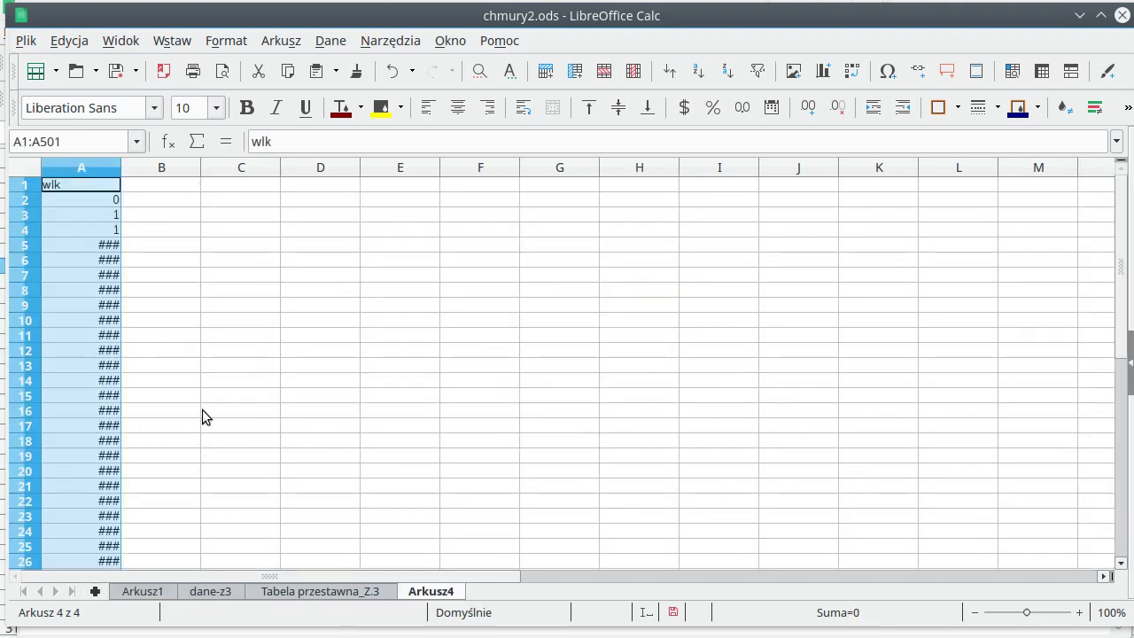
left_click(107, 249)
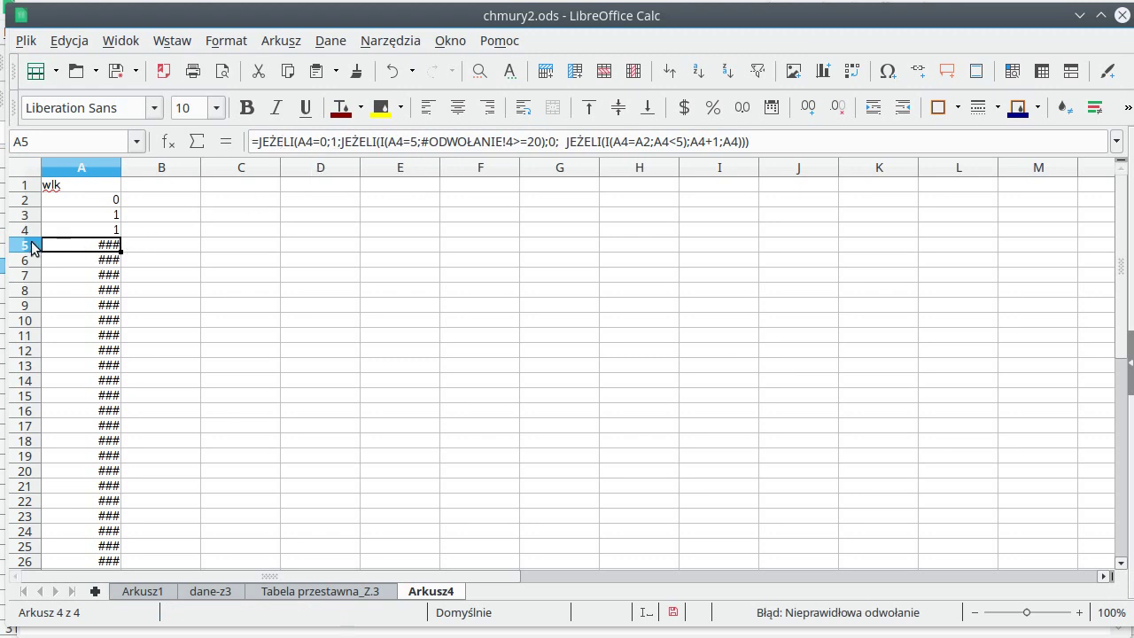
left_click(99, 188)
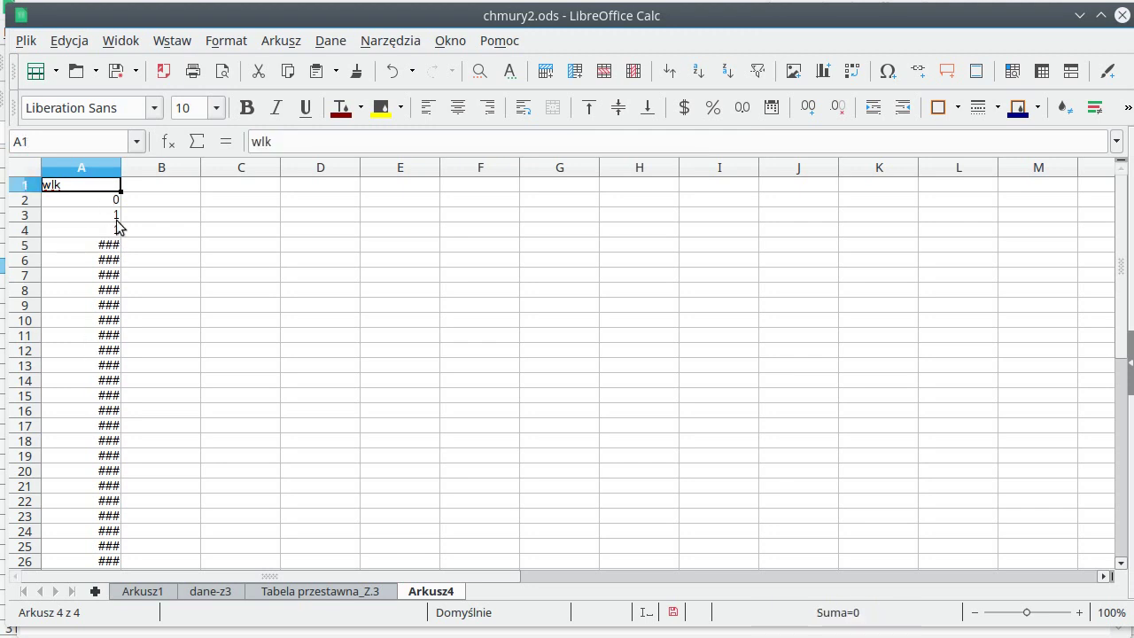
left_click(76, 42)
Step: Paste Special the wlk column as Text/Numbers only, confirming the overwrite
left_click(173, 201)
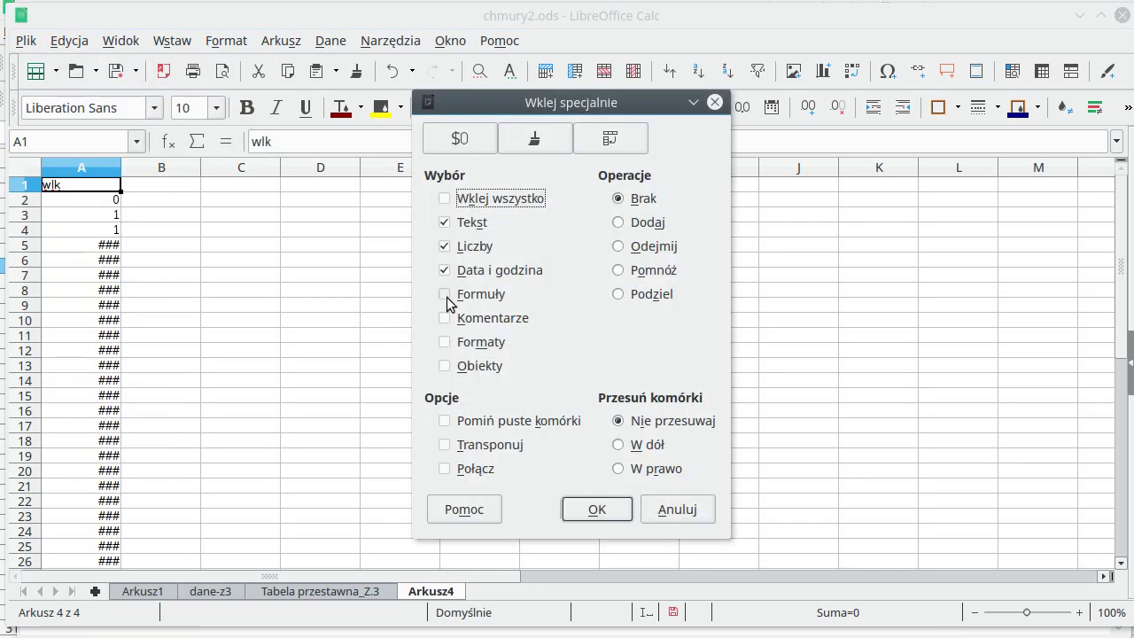
left_click(589, 509)
left_click(504, 363)
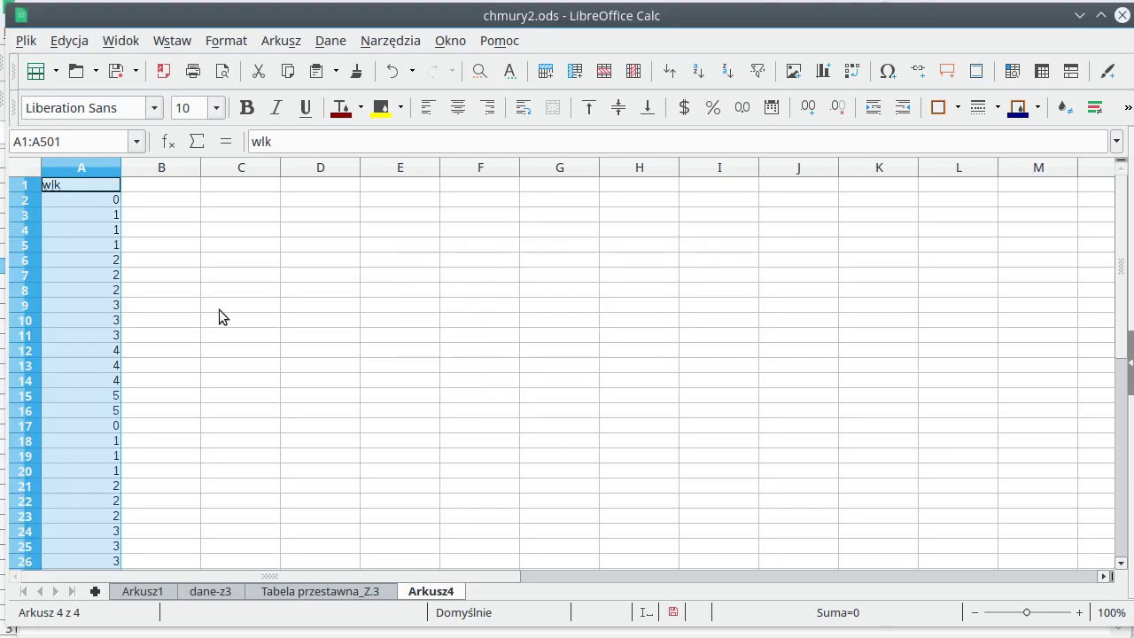
Step: From cell A2, start a new Tabela przestawna (pivot table)
left_click(104, 457)
left_click(111, 200)
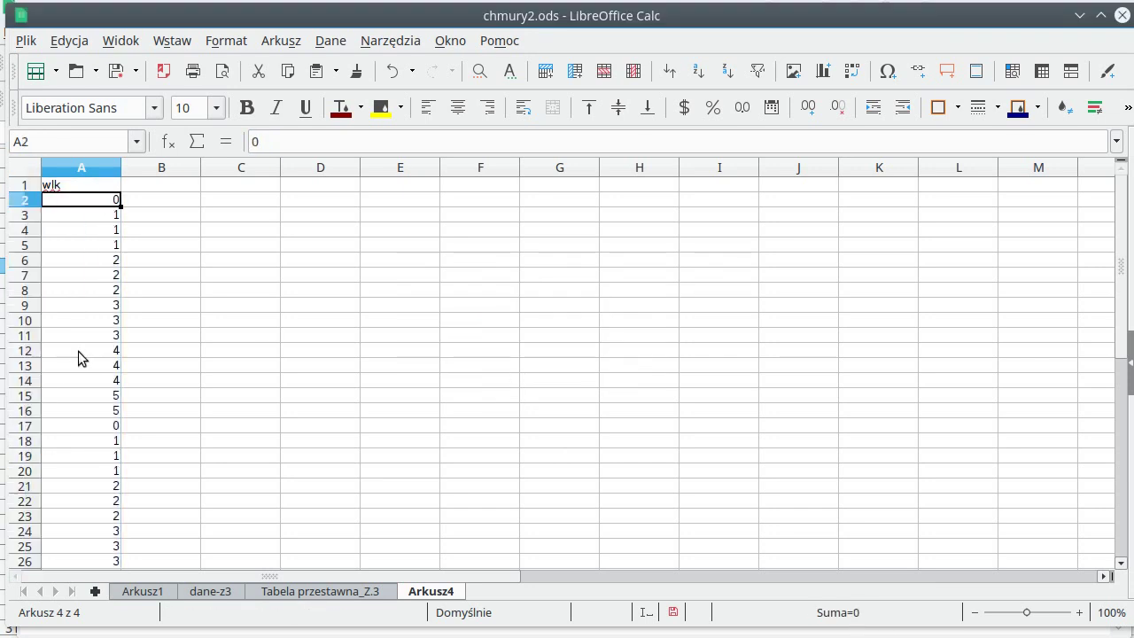
left_click(171, 43)
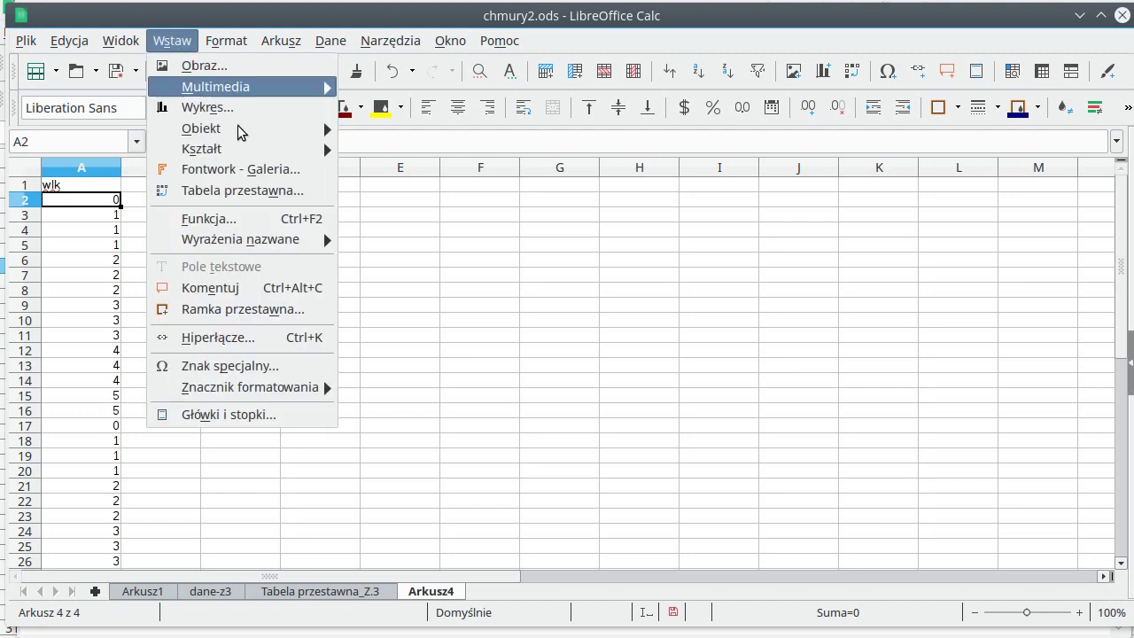
left_click(282, 190)
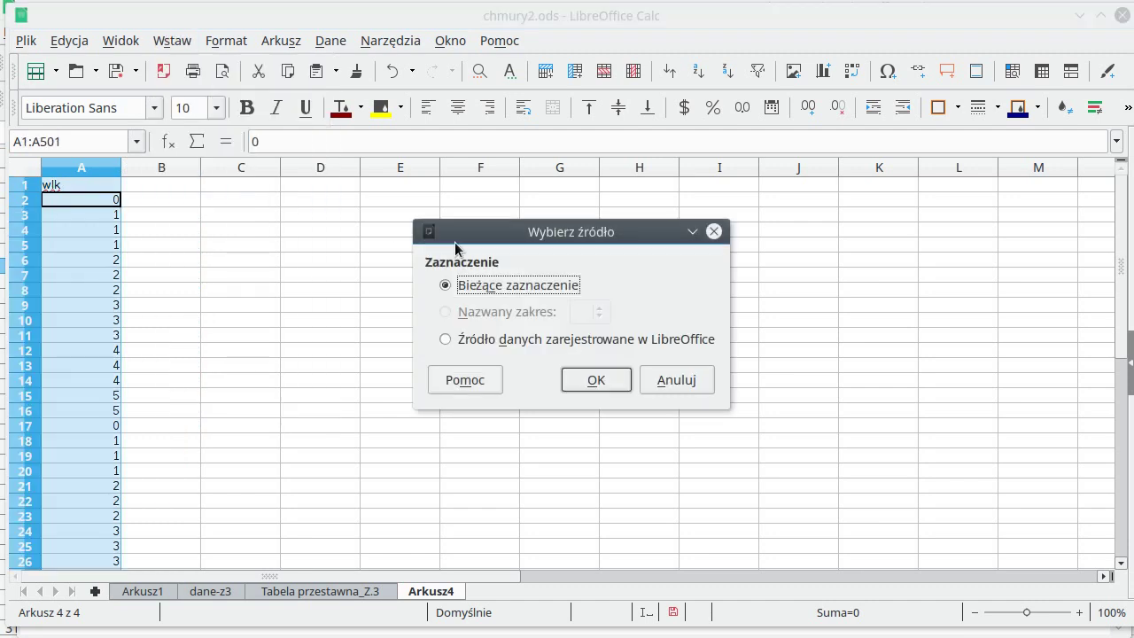
Step: Build a pivot table with wlk as row field and wlk counted (Zlicz) as data field
left_click(589, 380)
left_click_drag(828, 144, 519, 405)
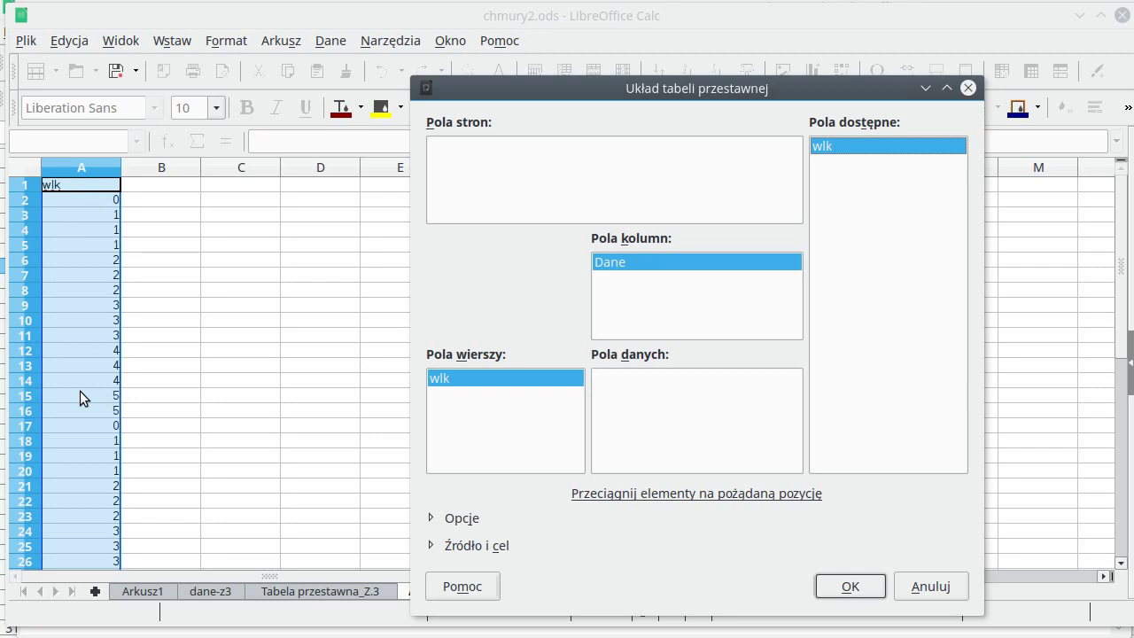
left_click_drag(840, 147, 647, 397)
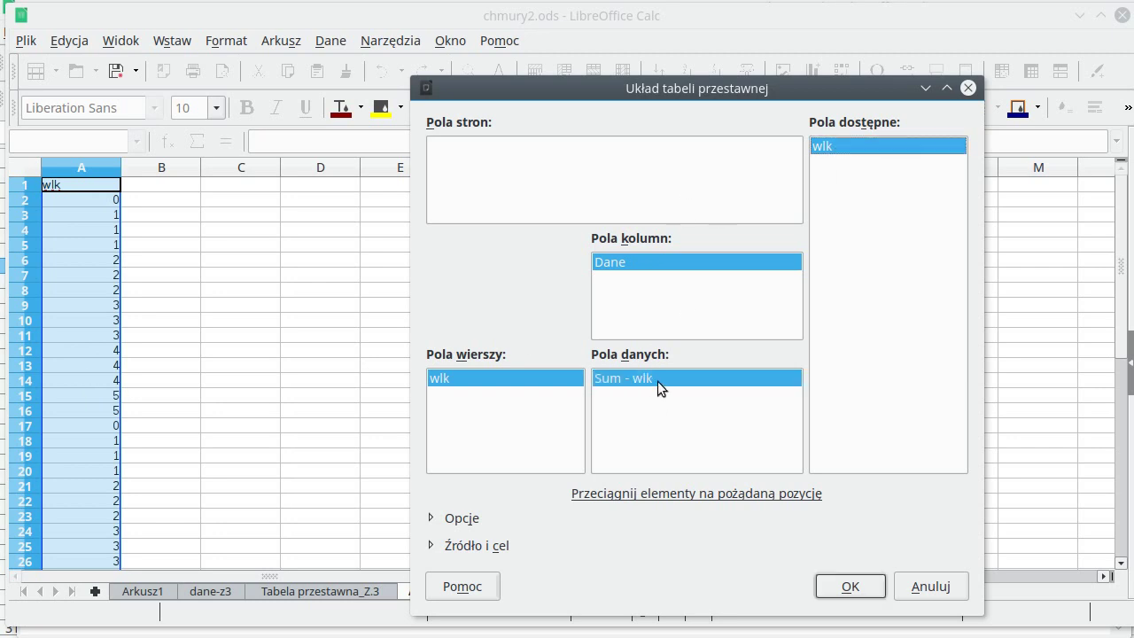
double_click(612, 383)
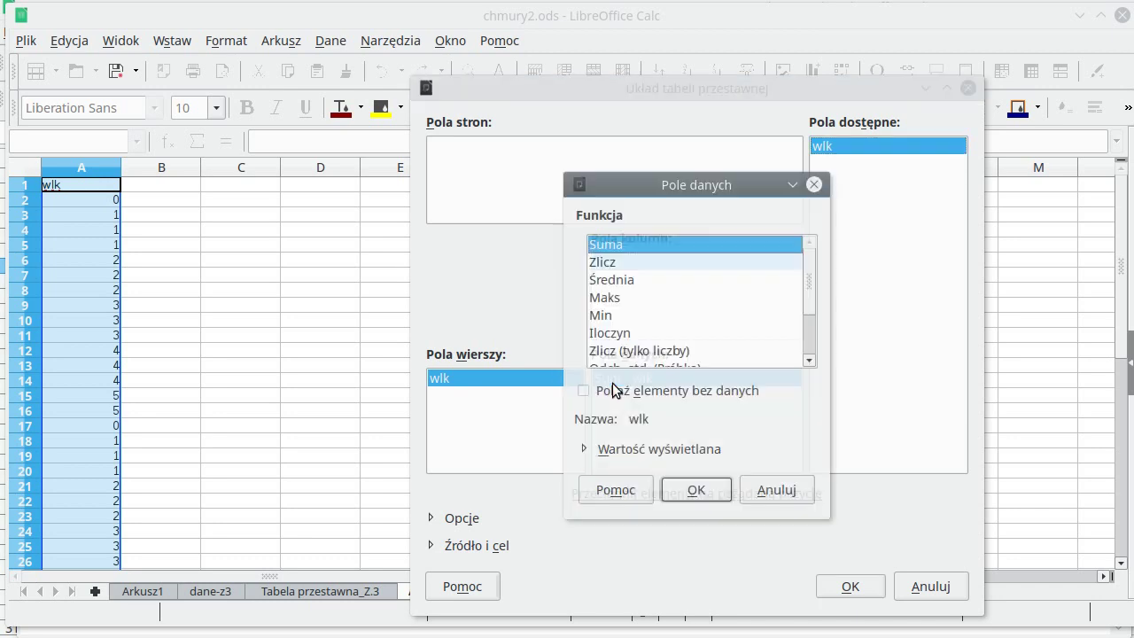
left_click(602, 263)
left_click(697, 490)
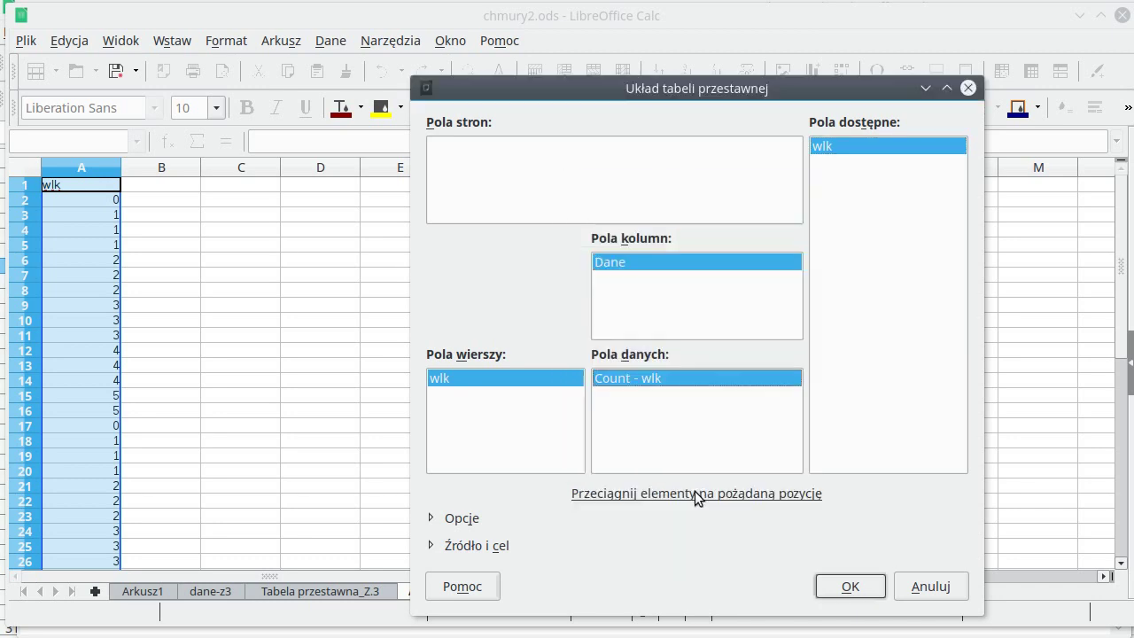
left_click(855, 591)
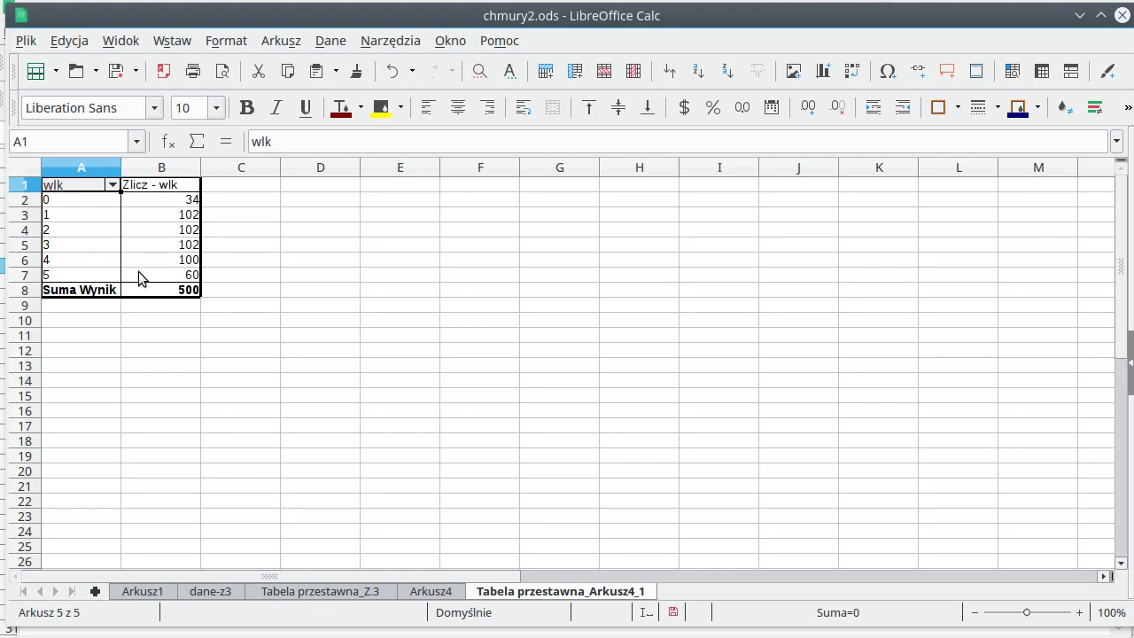
key("alt+Tab")
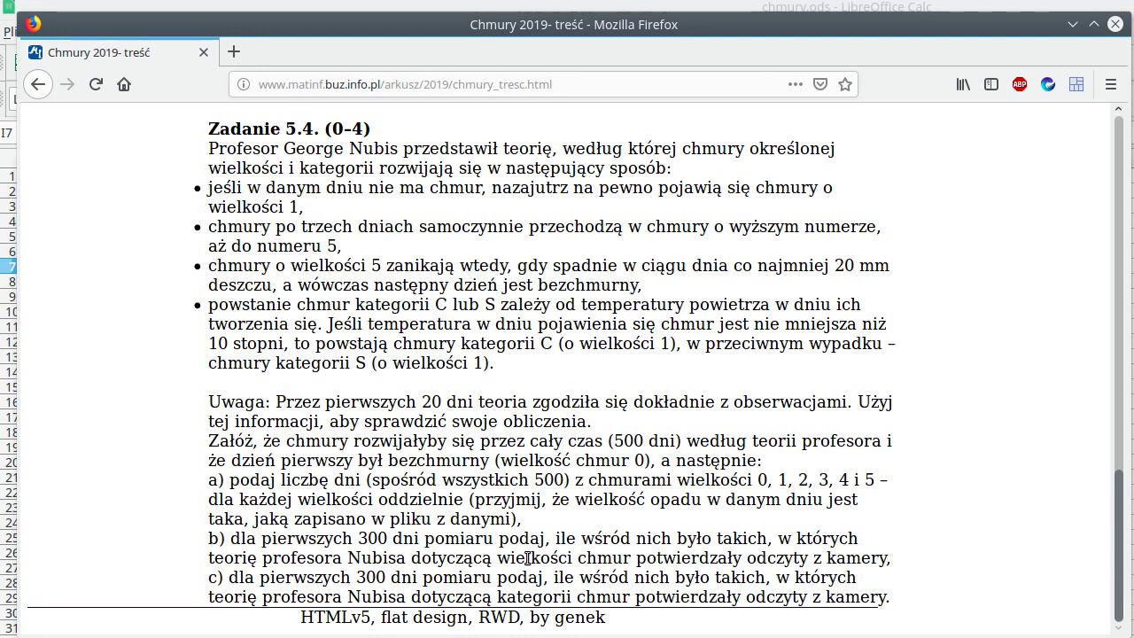
Step: Highlight 'wielkości chmur' and 'kategorii chmur' in parts b and c, then return to Calc
left_click_drag(624, 559, 510, 560)
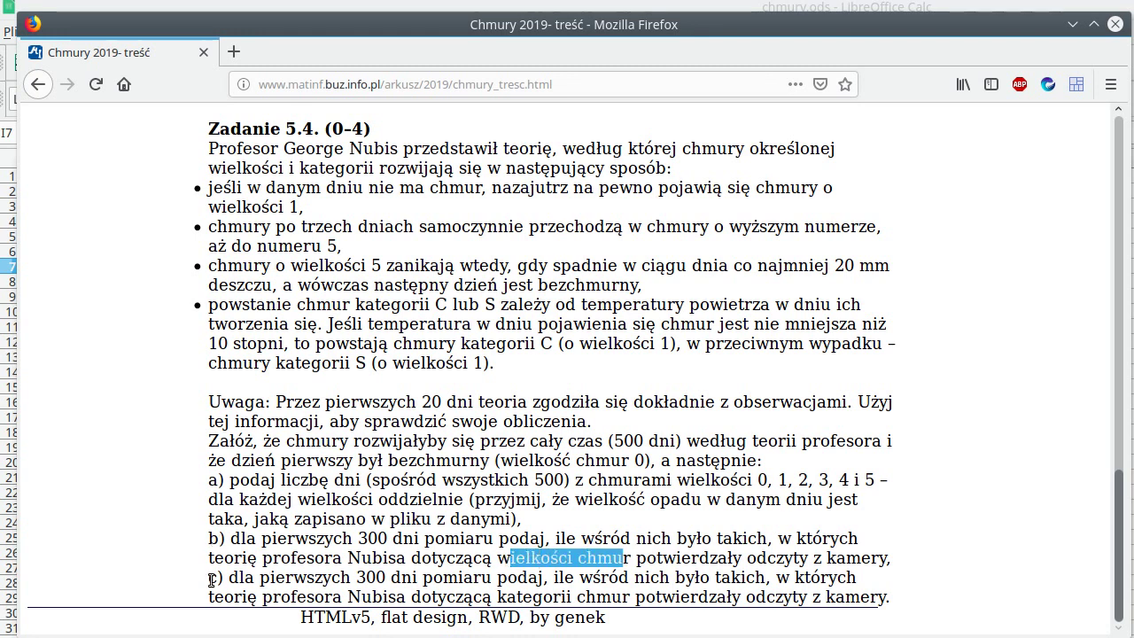
left_click_drag(498, 599, 635, 598)
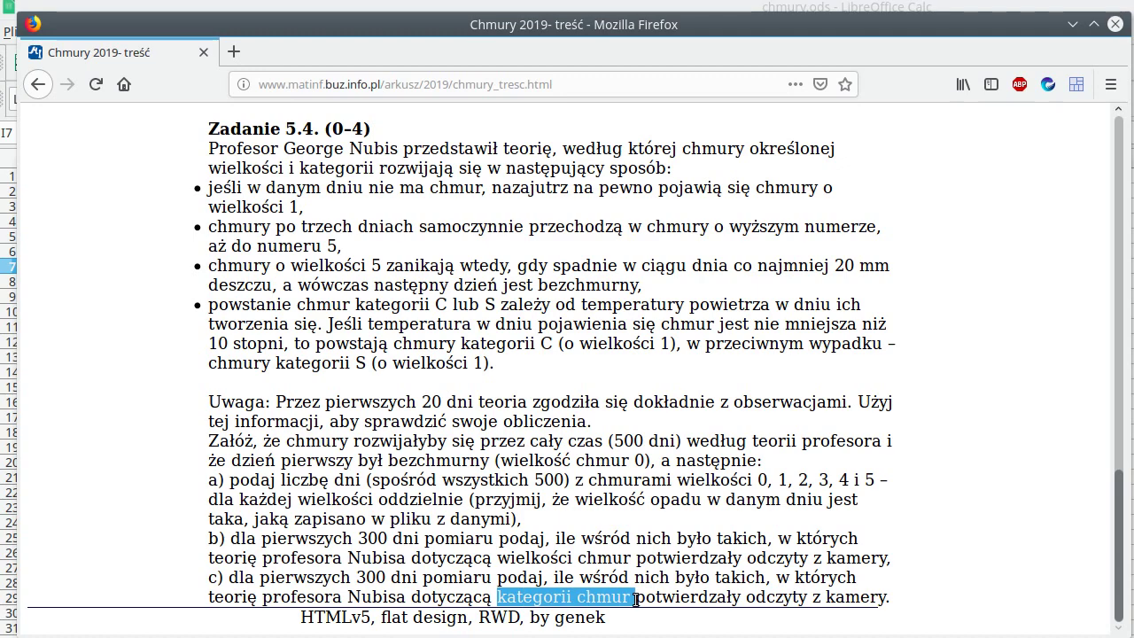
key("alt+Tab")
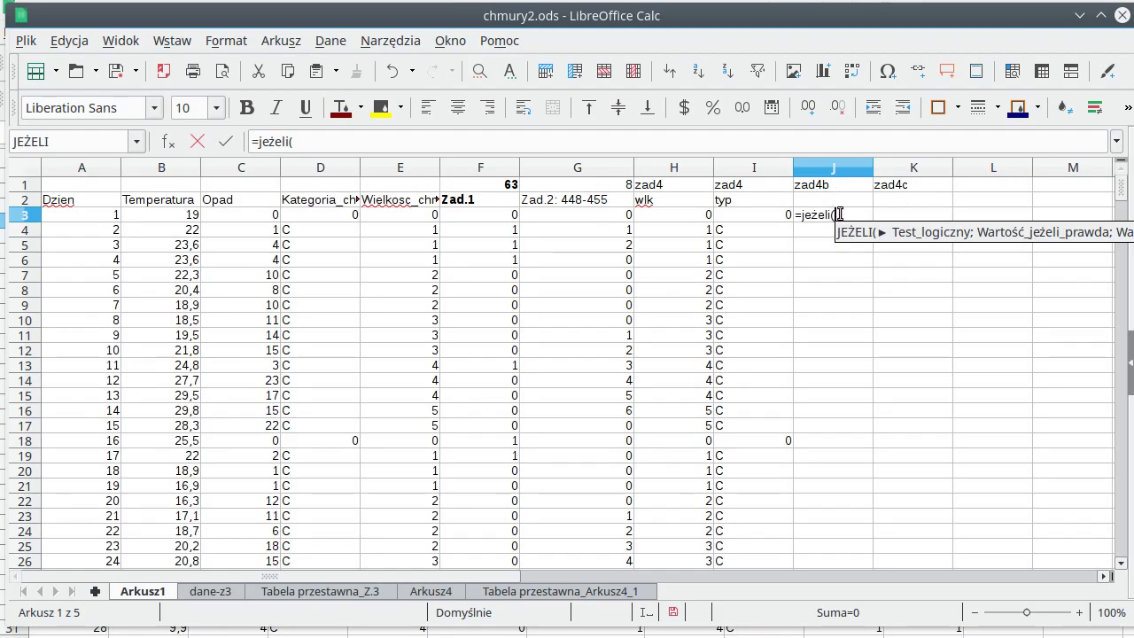
Step: Complete J3 as =JEŻELI(H3=E3;1;0) to flag matching cloud size
left_click(668, 218)
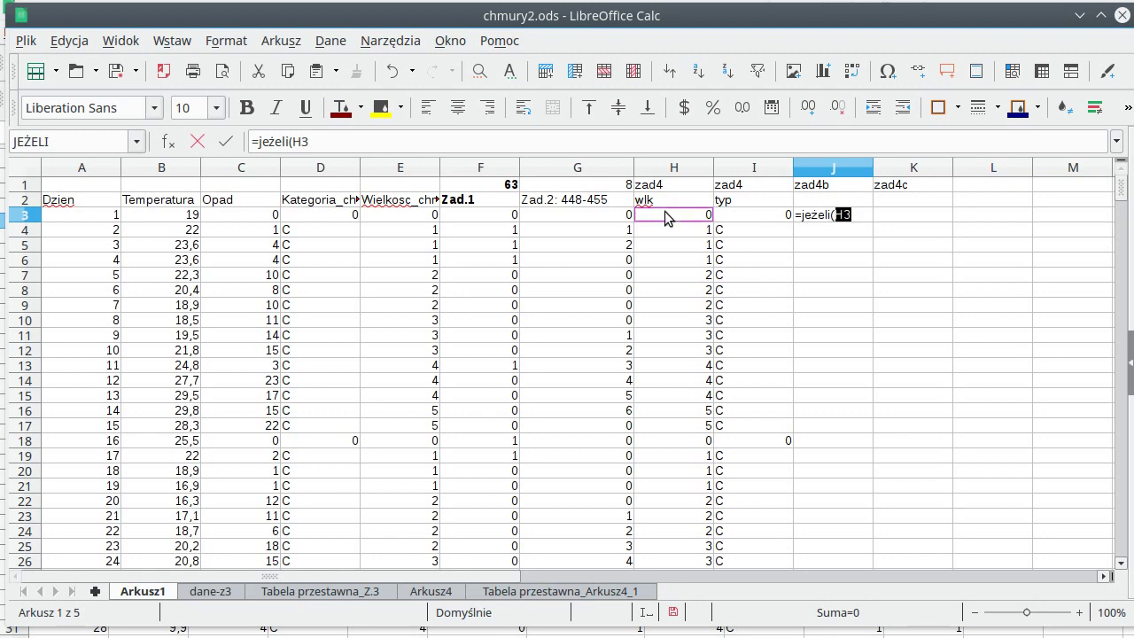
type("=")
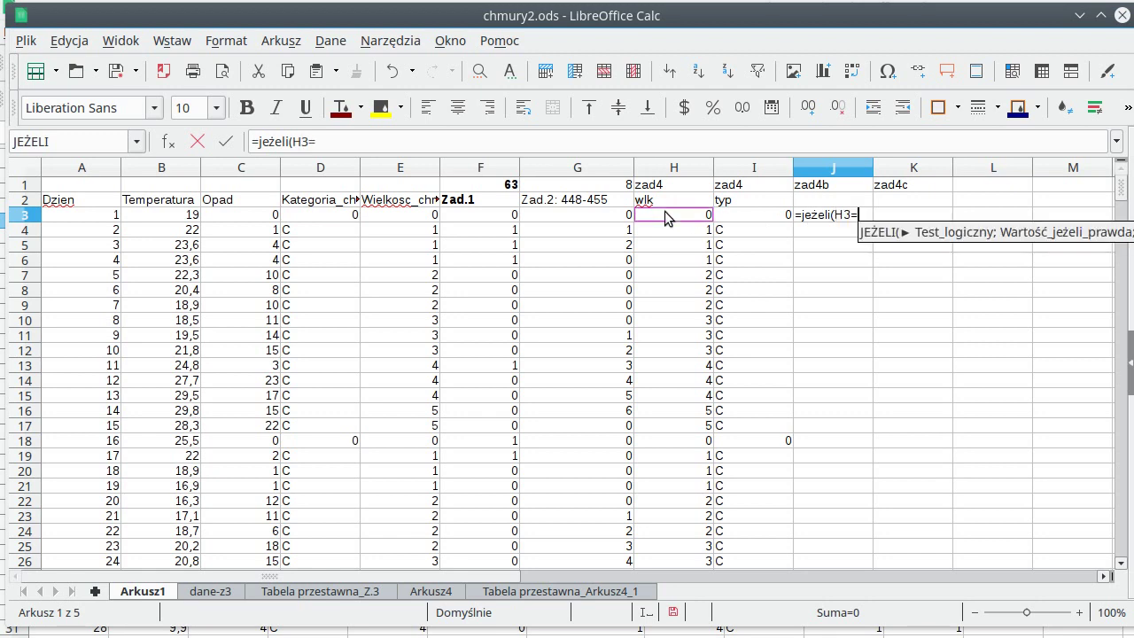
left_click(382, 213)
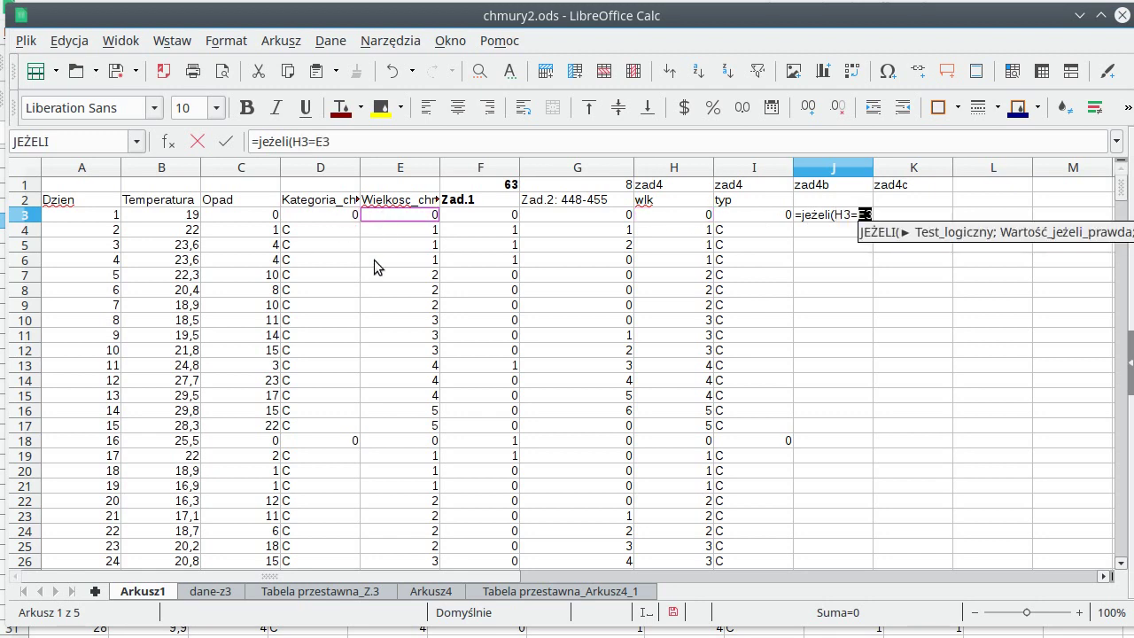
type(";1")
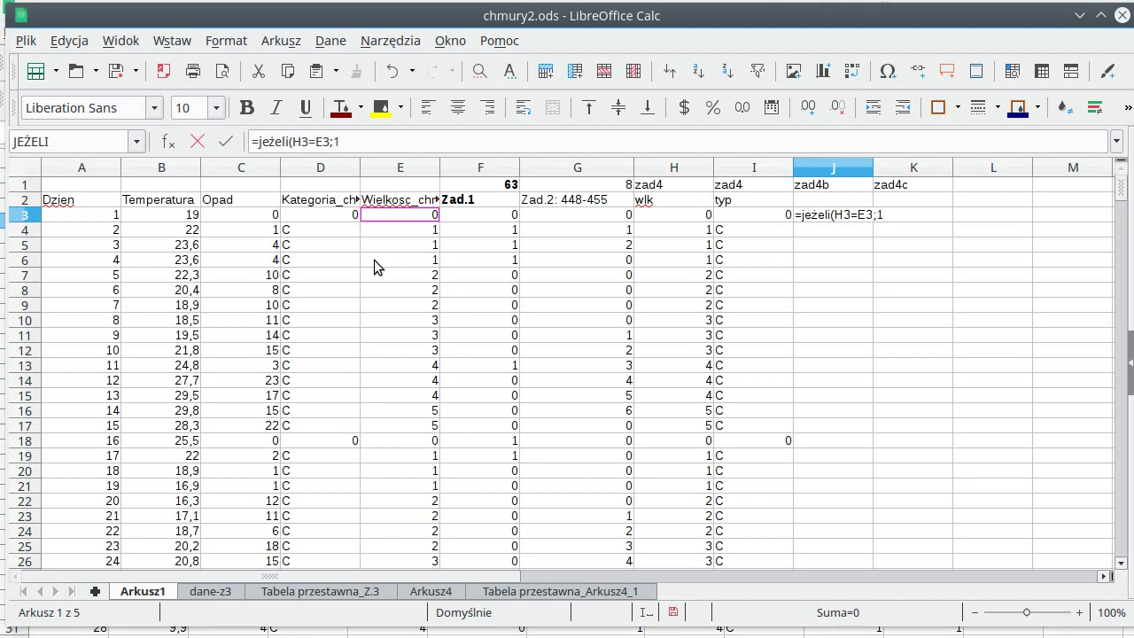
type(";0)")
key("Return")
key("Up")
key("Right")
Step: Enter =JEŻELI(I3=D3;1;0) in K3 to flag matching cloud category
type("=")
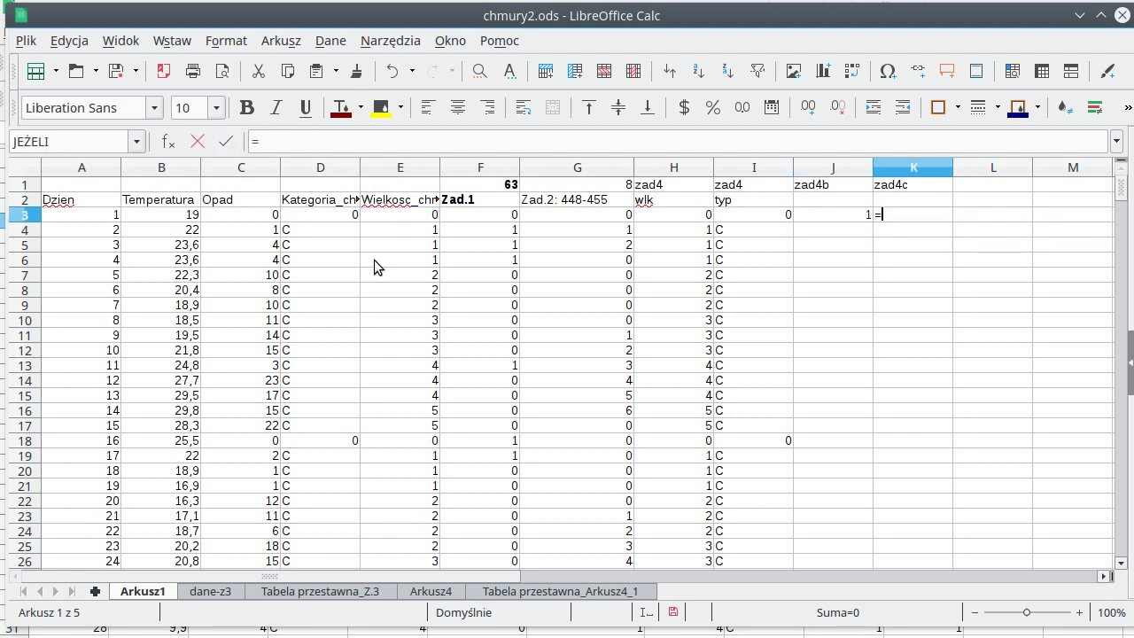
type("jeżeli")
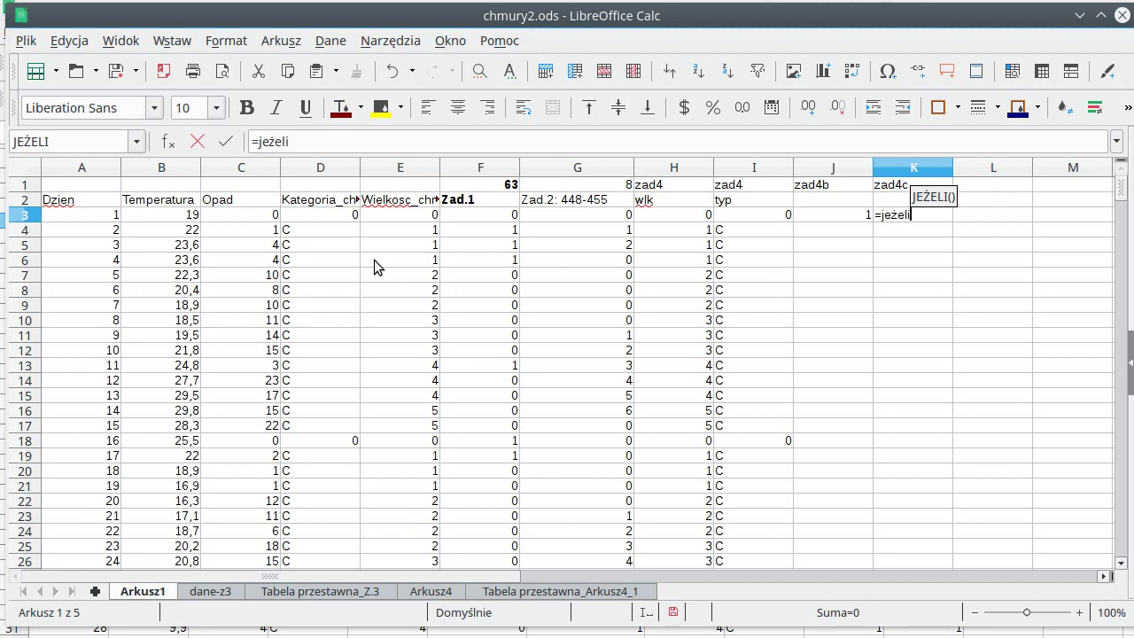
type("(")
left_click(739, 217)
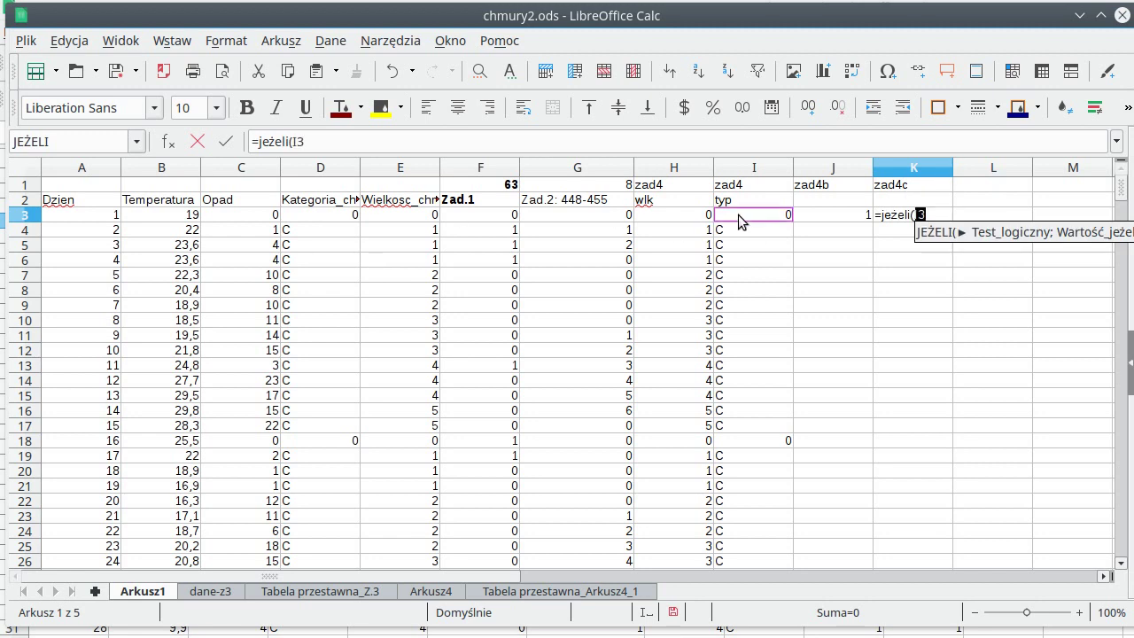
type("=")
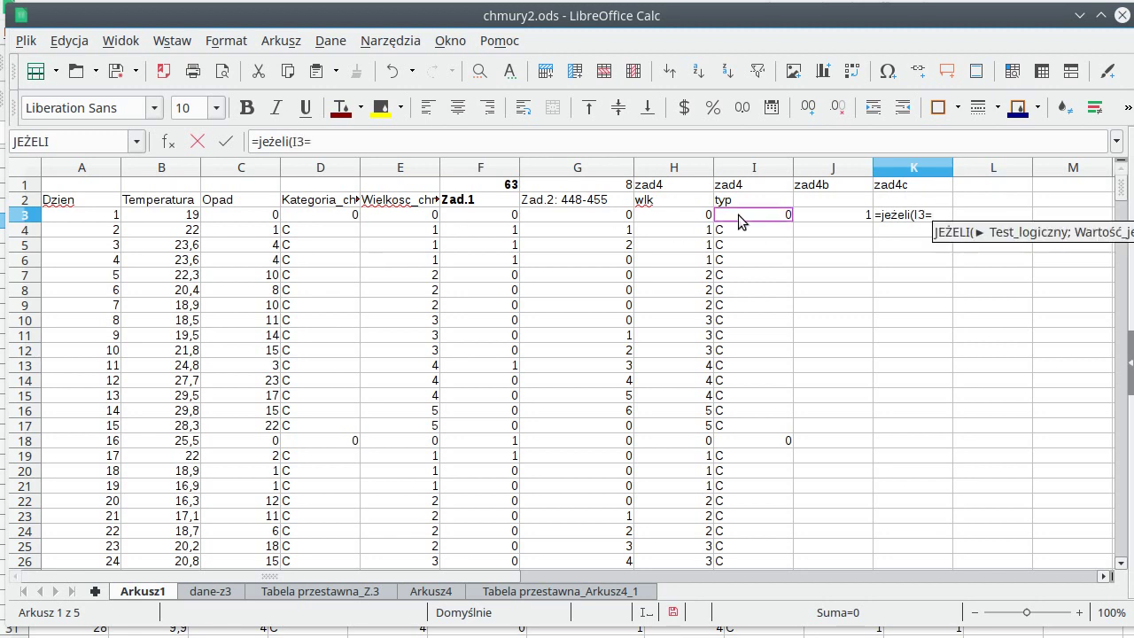
left_click(344, 217)
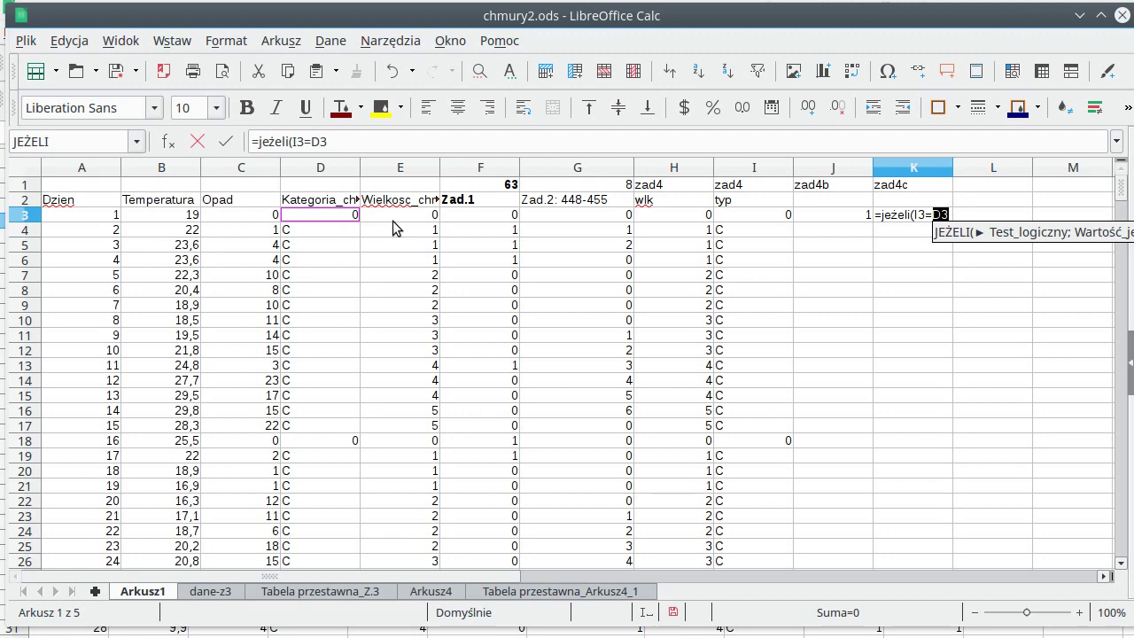
type(";")
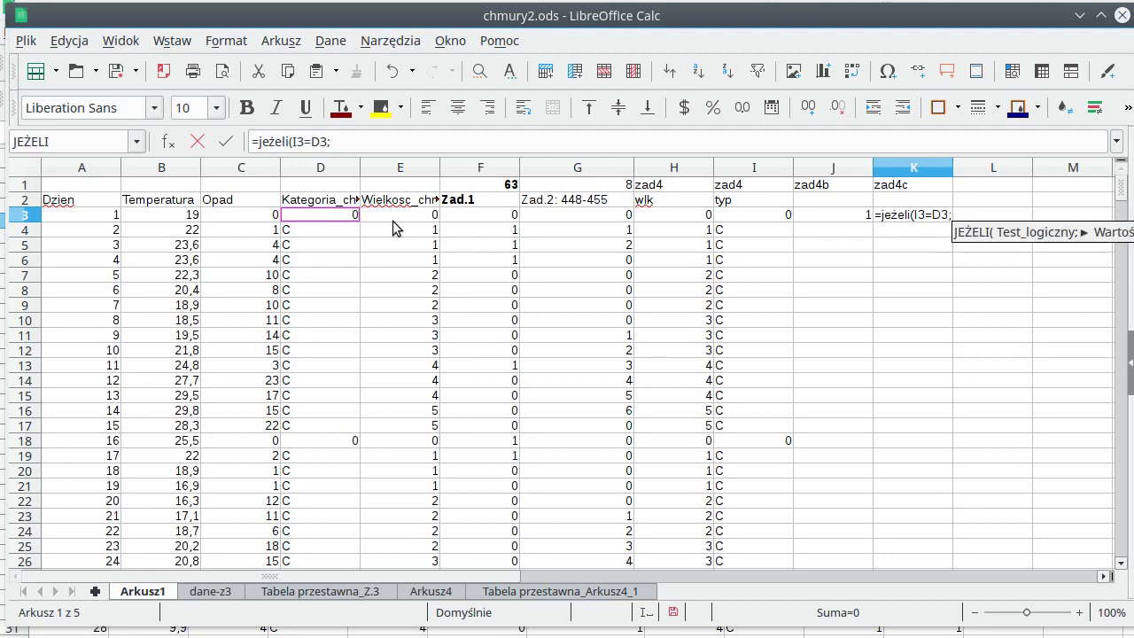
type("1;0)")
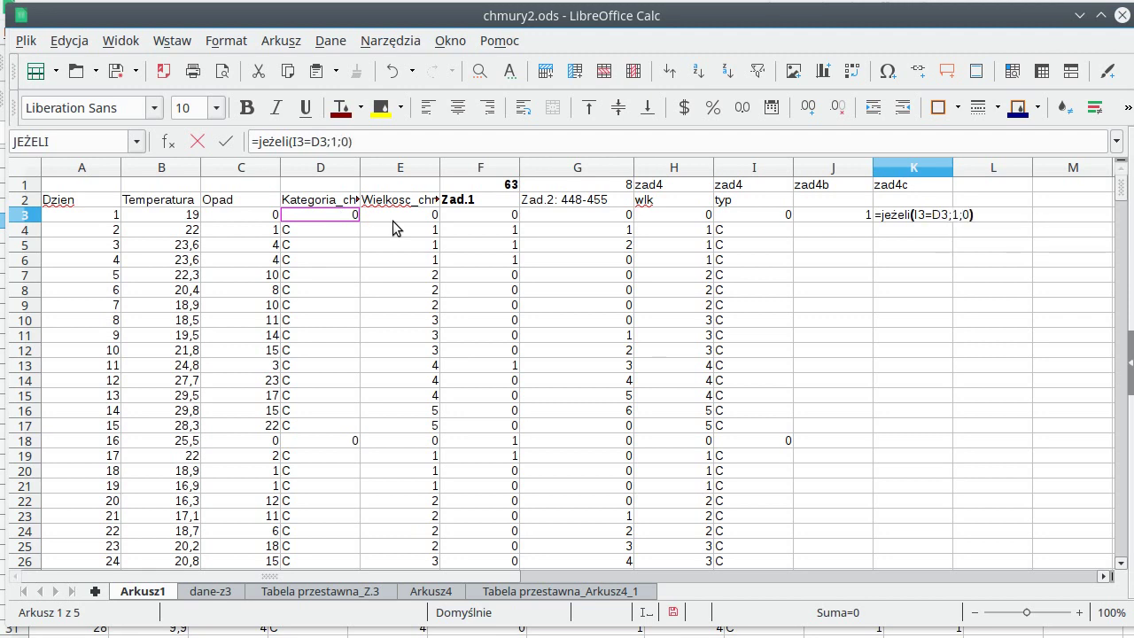
key("Return")
key("Up")
Step: Fill the J3:K3 flag formulas down to row 502 and check the 0 in J25
key("shift+Left")
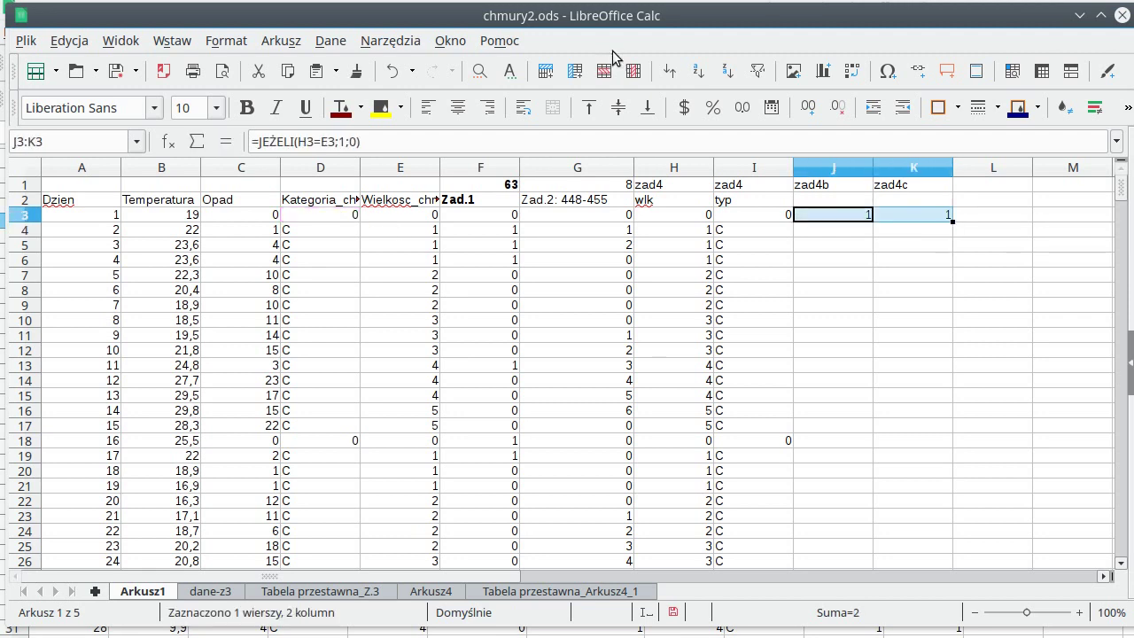
double_click(953, 222)
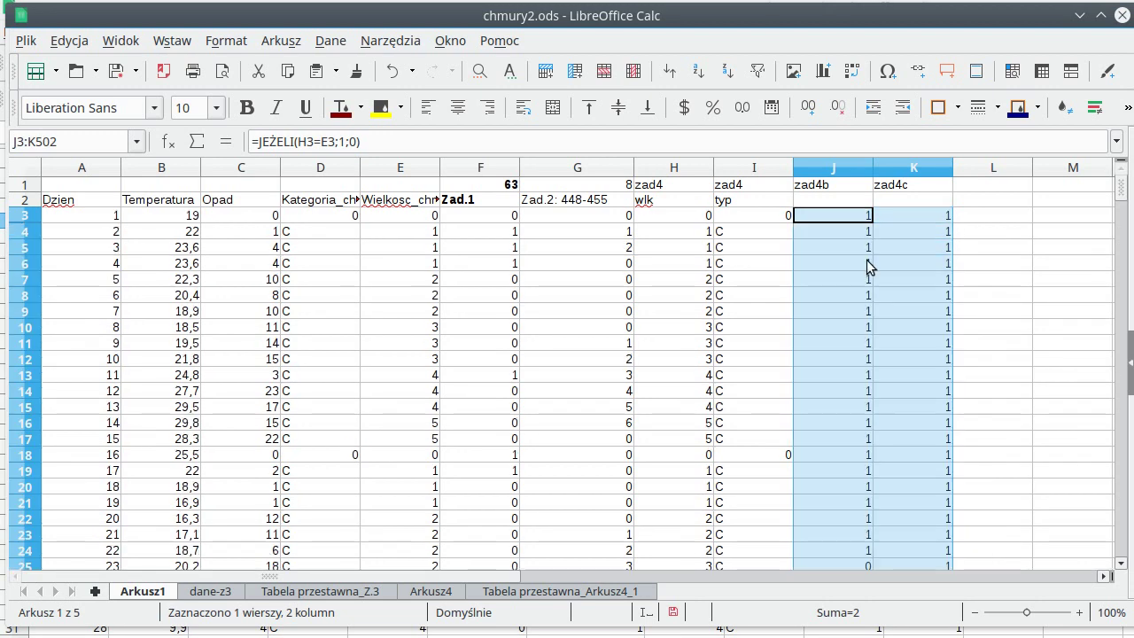
left_click(868, 266)
scroll(868, 270, "down", 1)
scroll(868, 273, "down", 1)
scroll(868, 273, "down", 1)
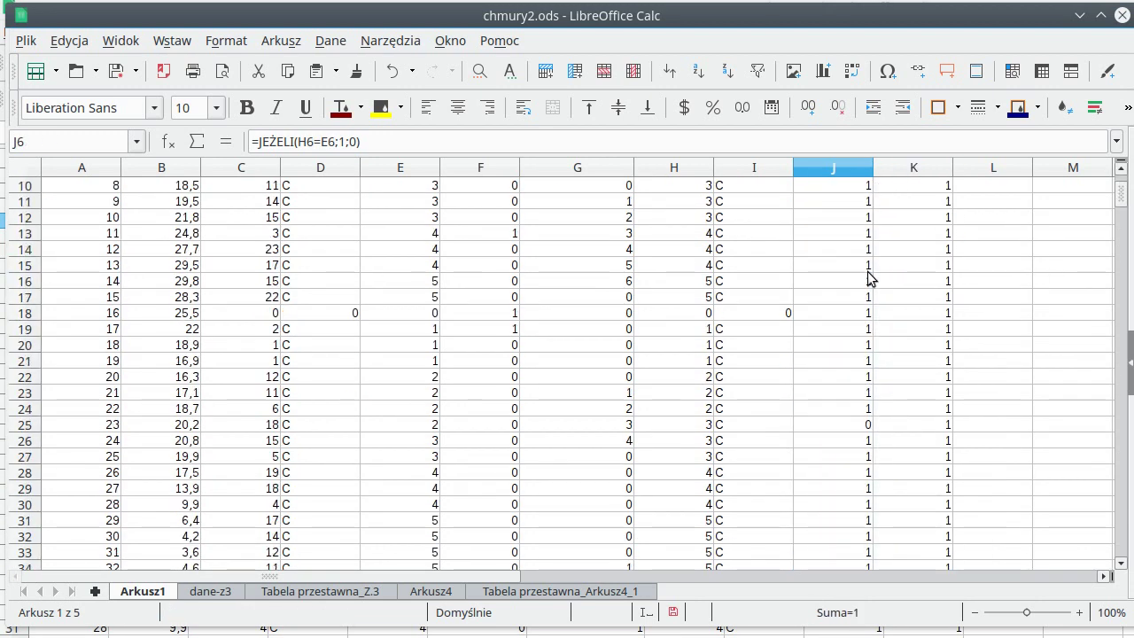
left_click(864, 428)
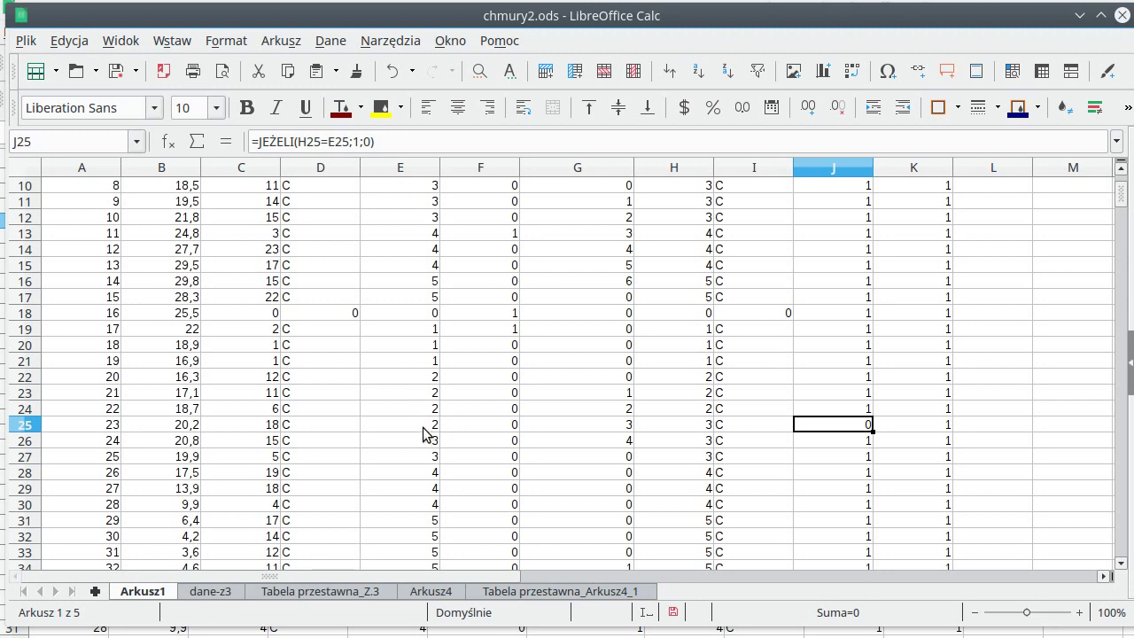
scroll(877, 434, "up", 3)
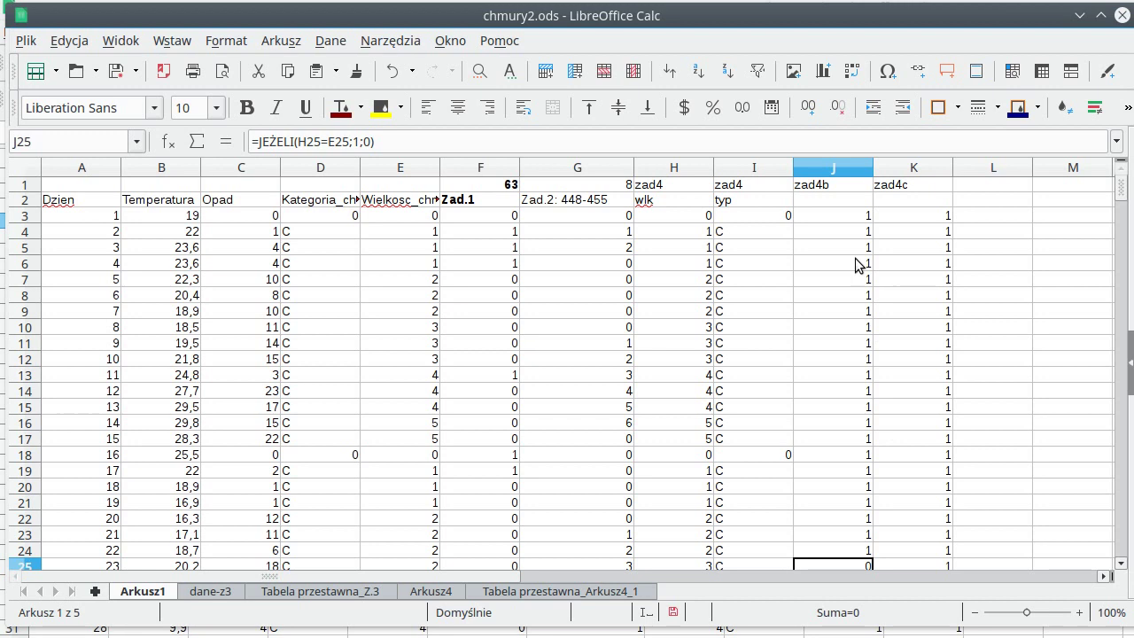
Step: Enter =SUMA(J3:J502) in J2 and copy it into K2
left_click(850, 213)
left_click(852, 200)
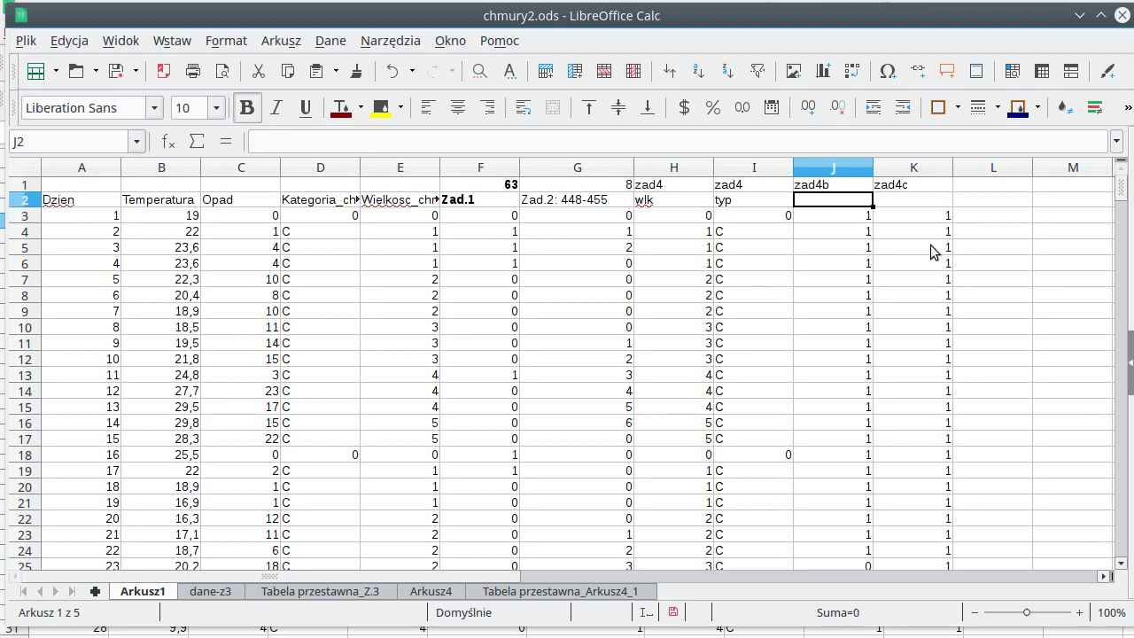
type("=suma(")
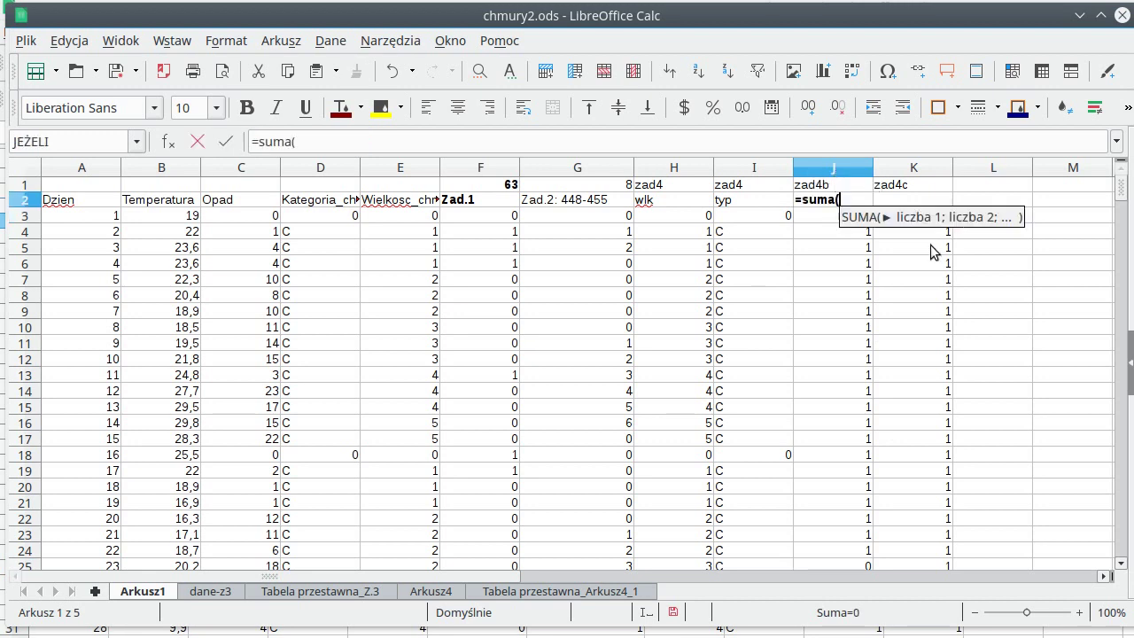
left_click(833, 219)
key("ctrl+shift+Down")
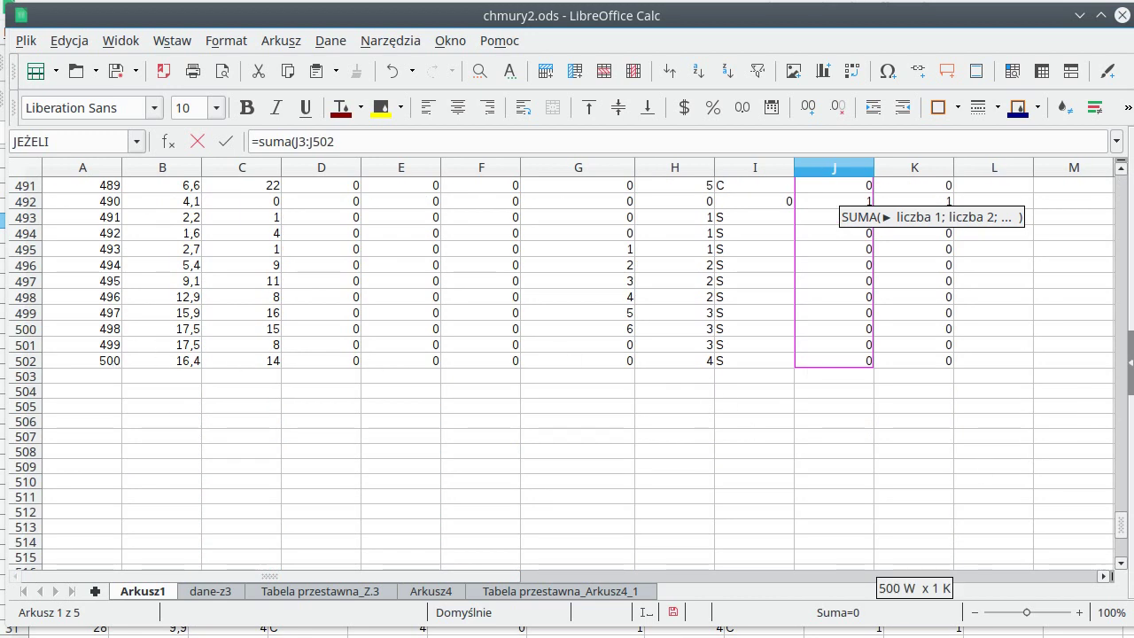
key("Return")
key("Up")
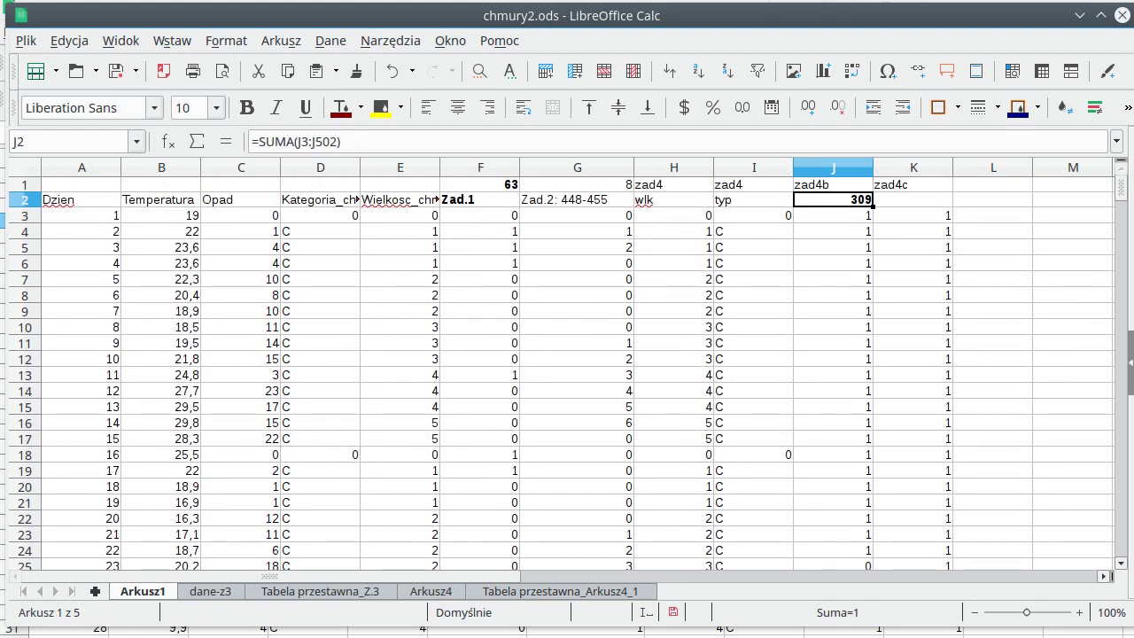
key("ctrl+c")
key("Right")
key("ctrl+v")
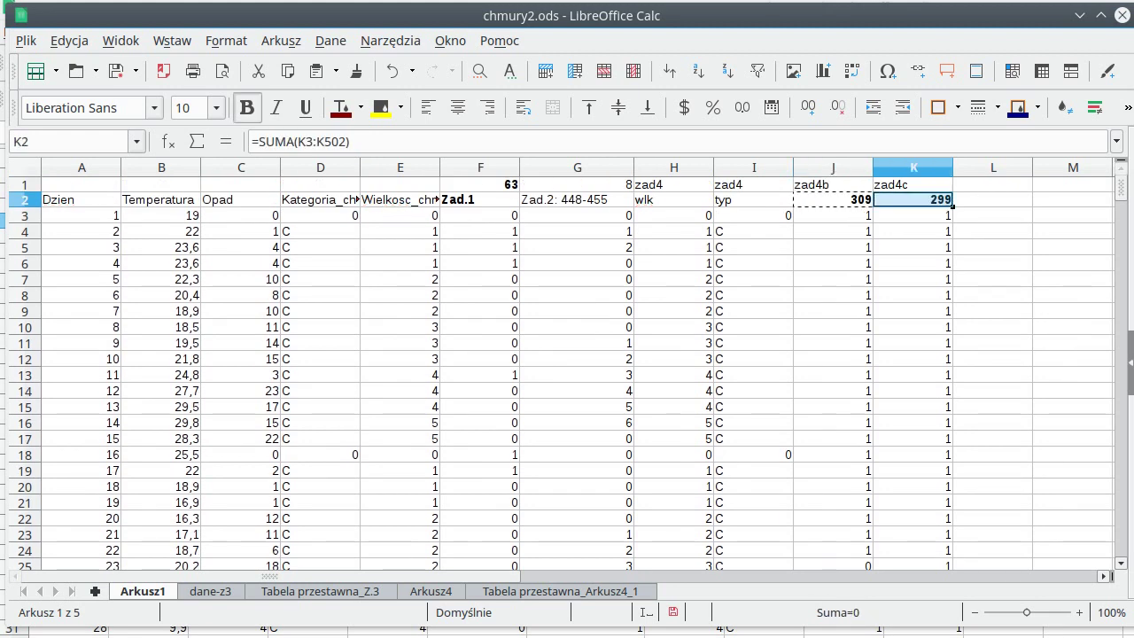
Step: Change the J2 total to =SUMA(J3:J302), so it shows 296
key("Left")
key("F2")
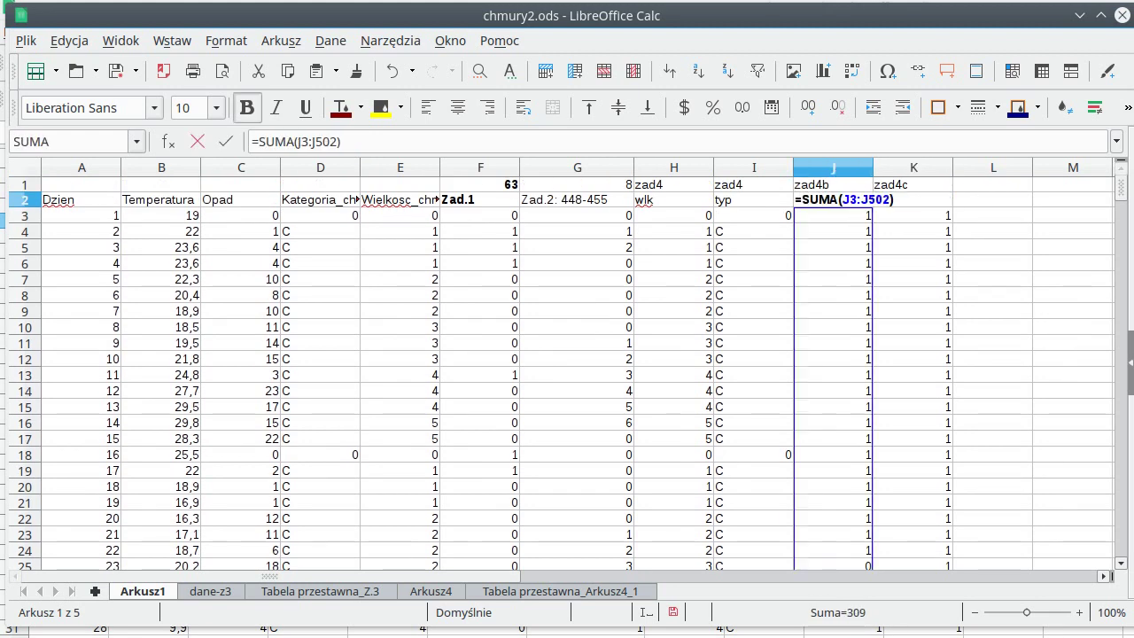
left_click(867, 199)
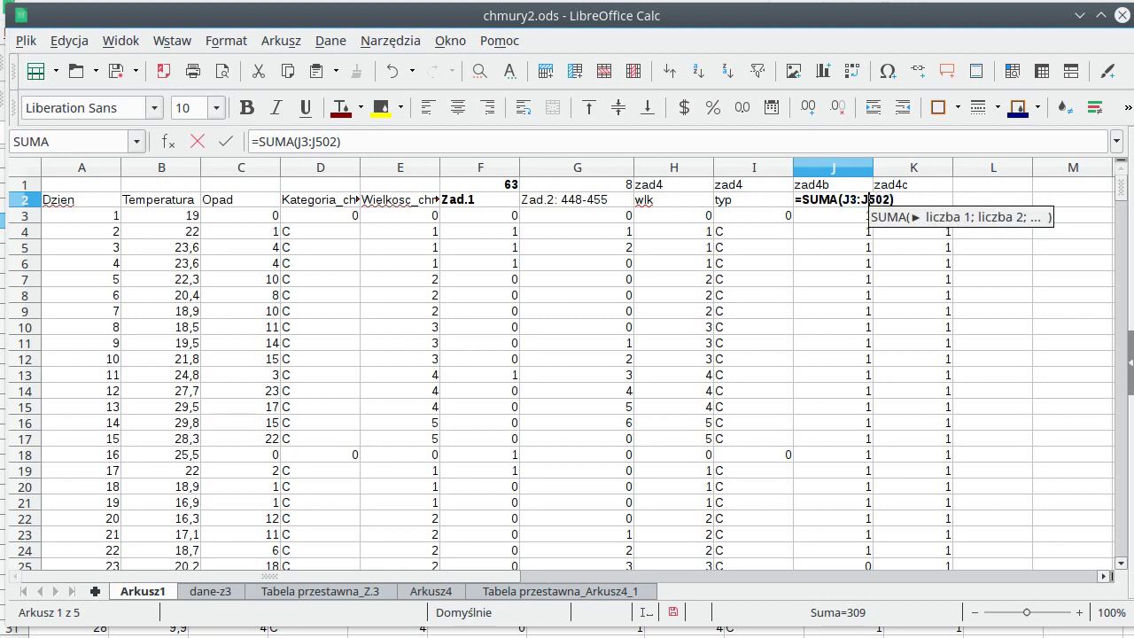
key("Delete")
type("3")
key("Return")
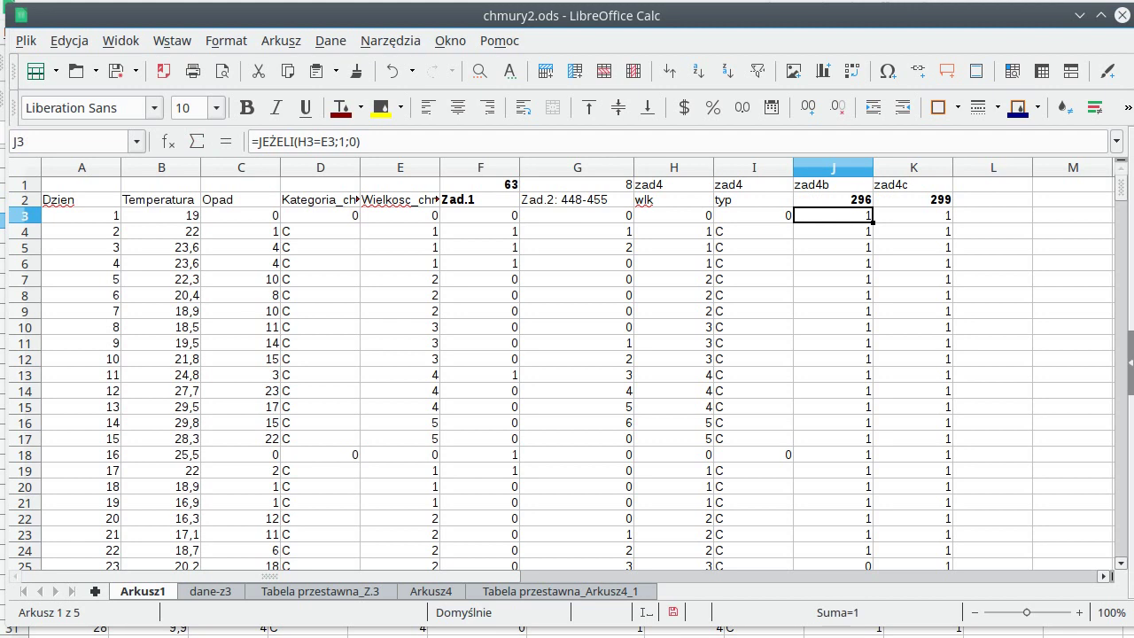
Step: Scroll down column J to check where the flag data ends, near row 300
mouse_move(1121, 187)
left_mouse_down()
mouse_move(1130, 403)
mouse_move(1130, 381)
left_mouse_up()
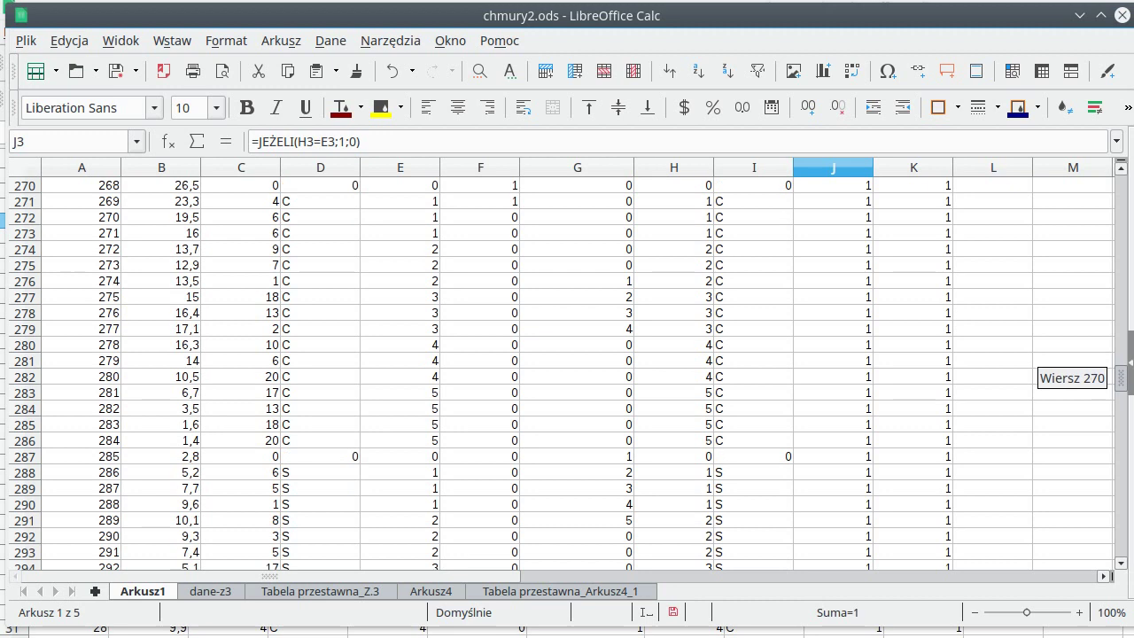
scroll(295, 496, "down", 1)
scroll(295, 497, "down", 2)
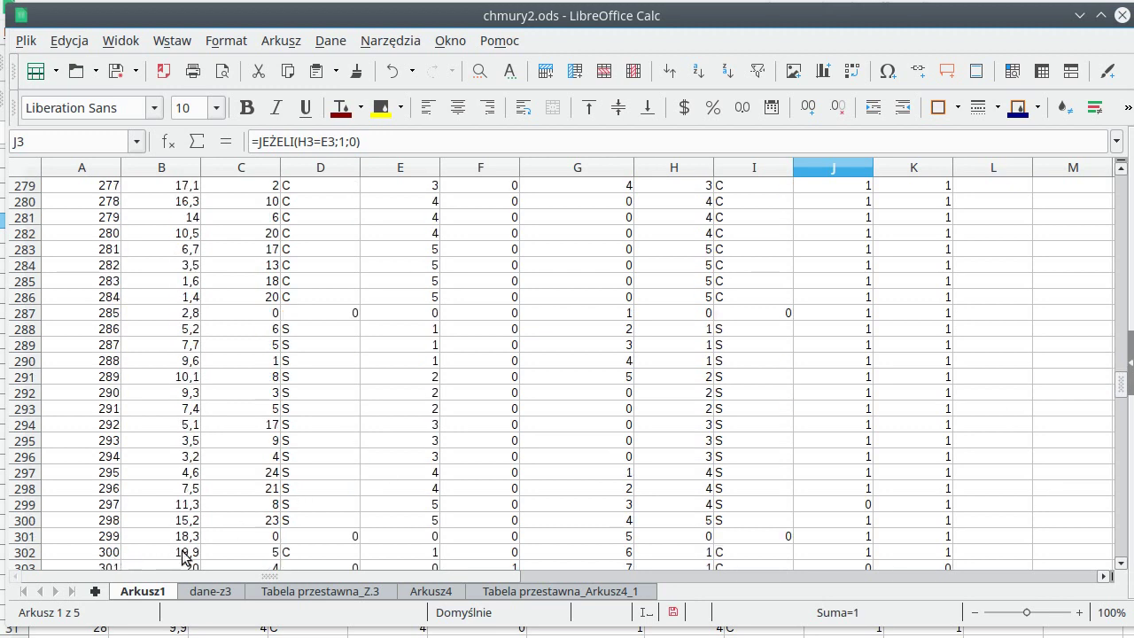
left_click(843, 413)
key("ctrl+Up")
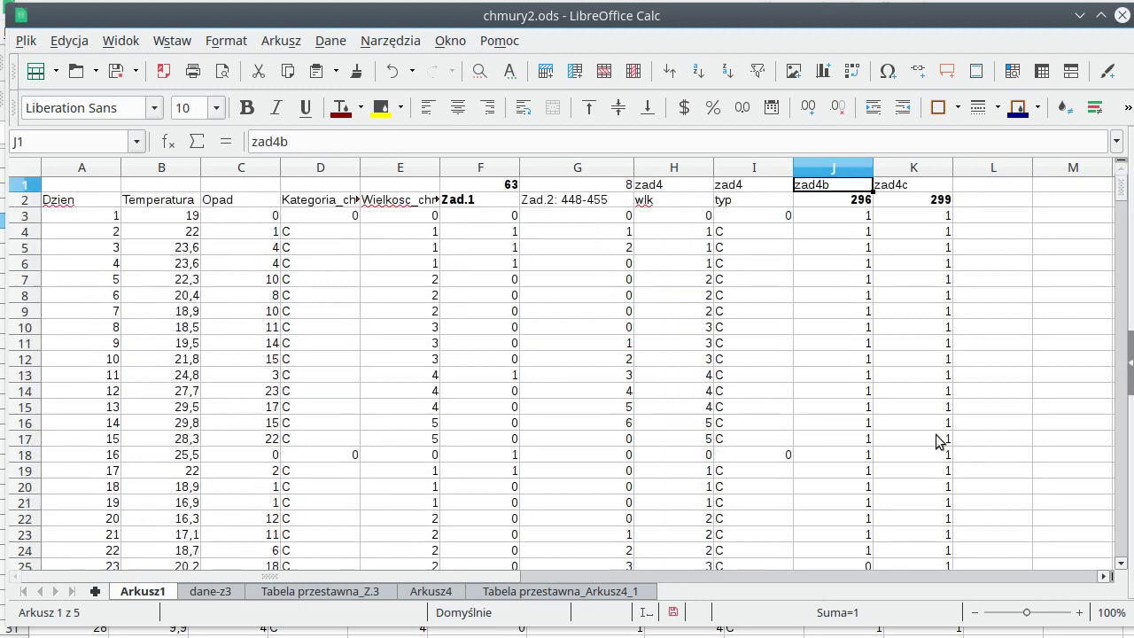
Step: Edit the K2 total to =SUMA(K3:K302), so it shows 286
key("Down")
key("Right")
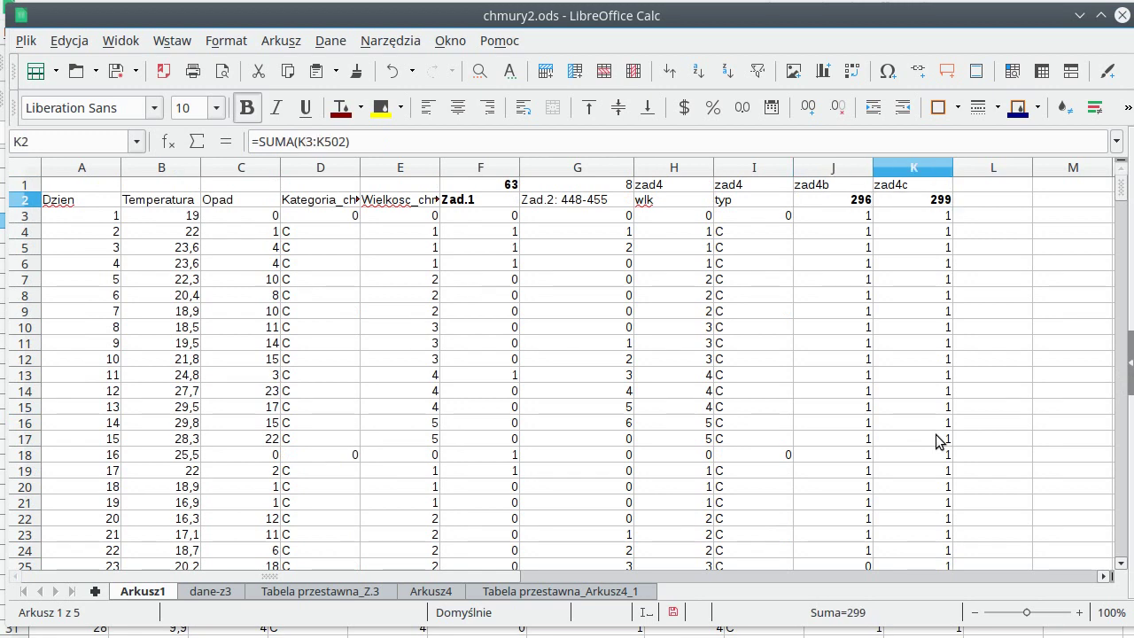
key("F2")
key("Left")
key("Left")
key("Left")
key("BackSpace")
type("3")
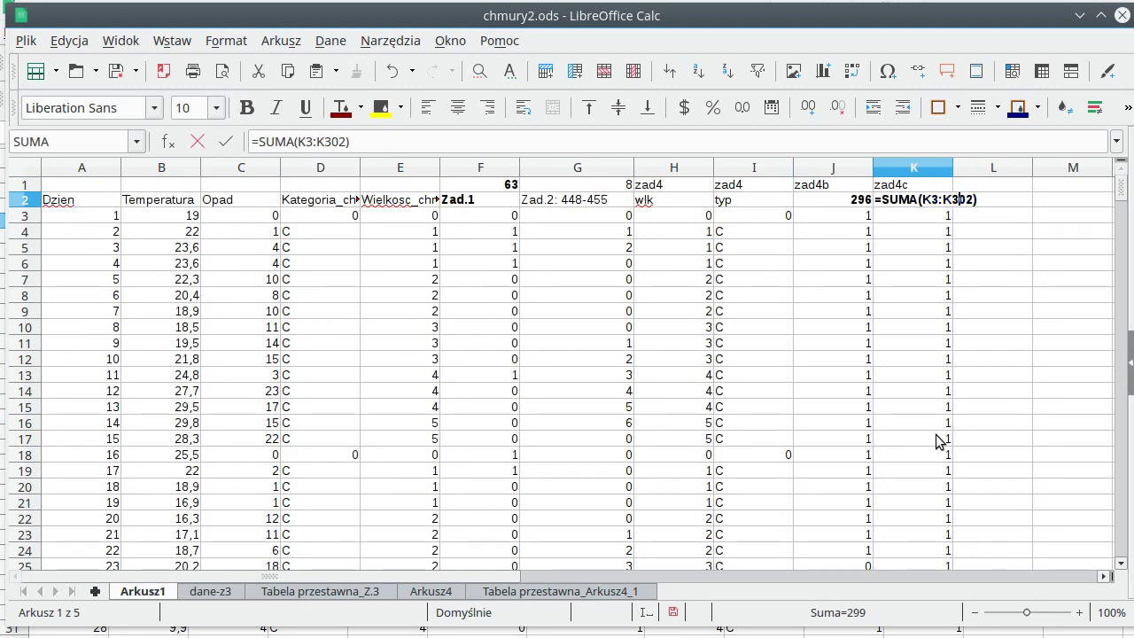
key("Return")
key("Up")
key("Left")
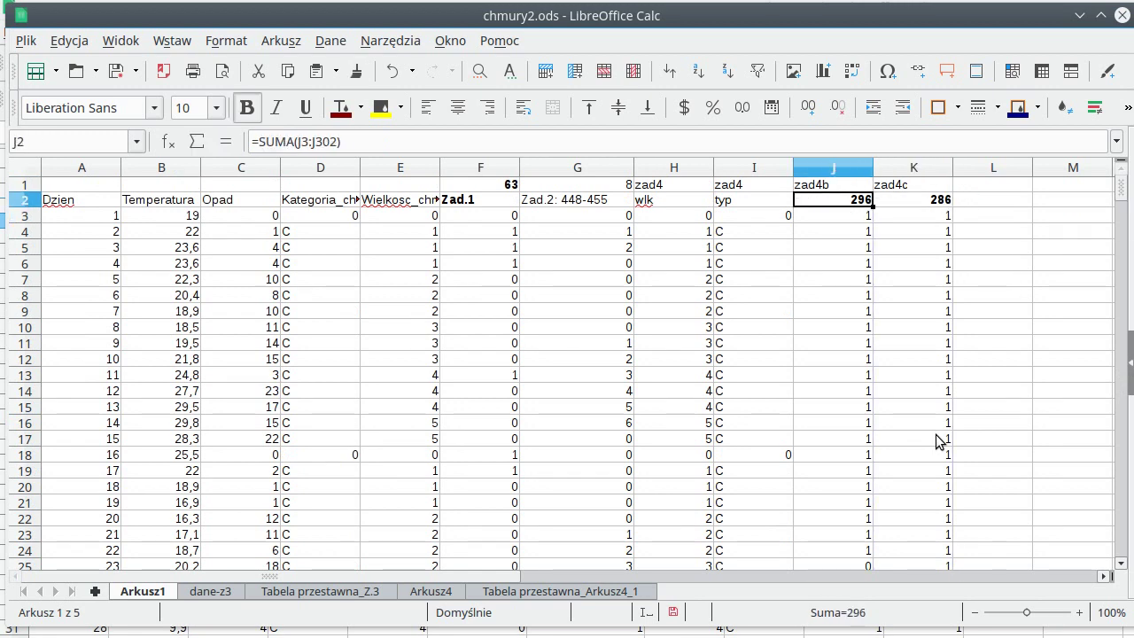